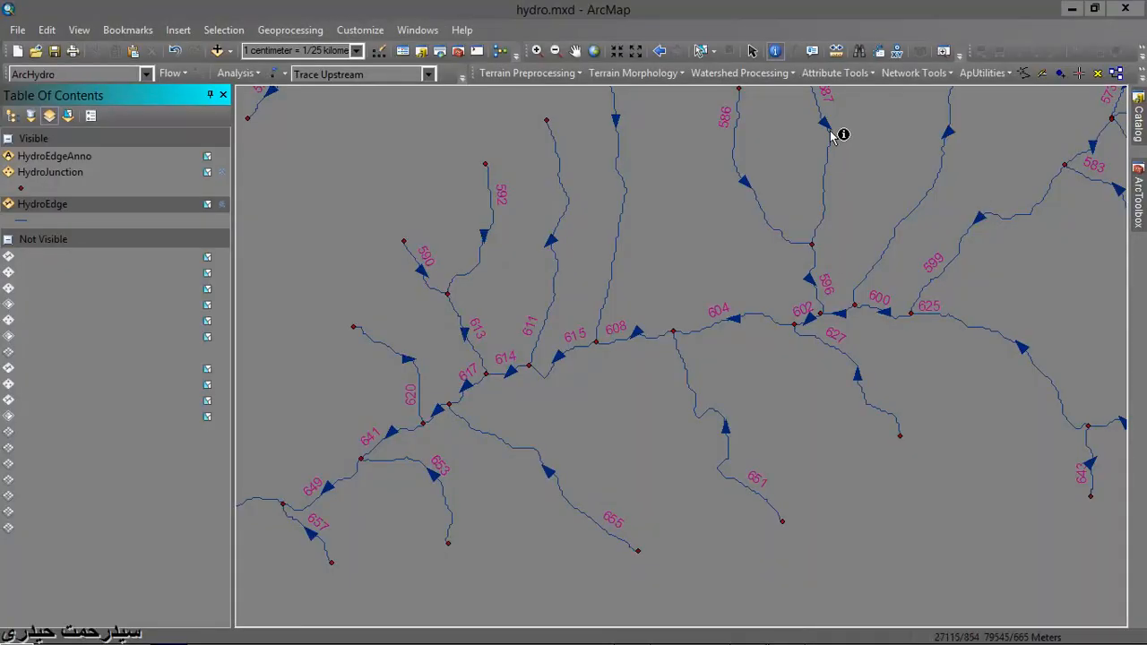
- Set the flow direction of the HydroEdge layer to AGAINST_DIGITIZED
{"action": "left_click", "coordinate": [893, 73]}
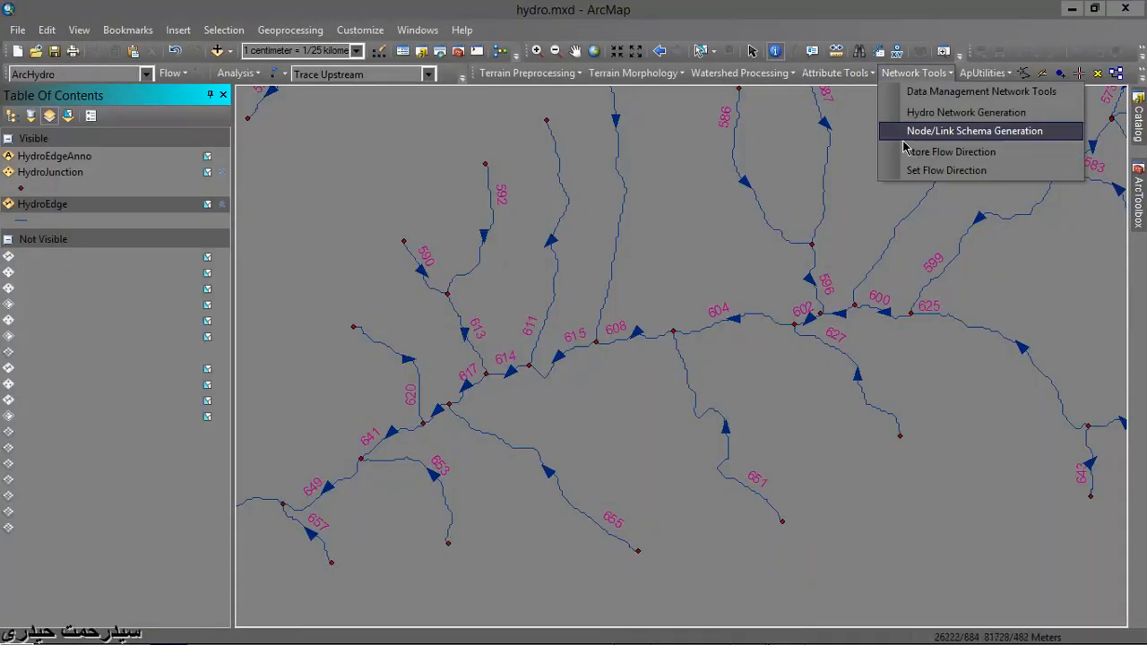
{"action": "left_click", "coordinate": [921, 171]}
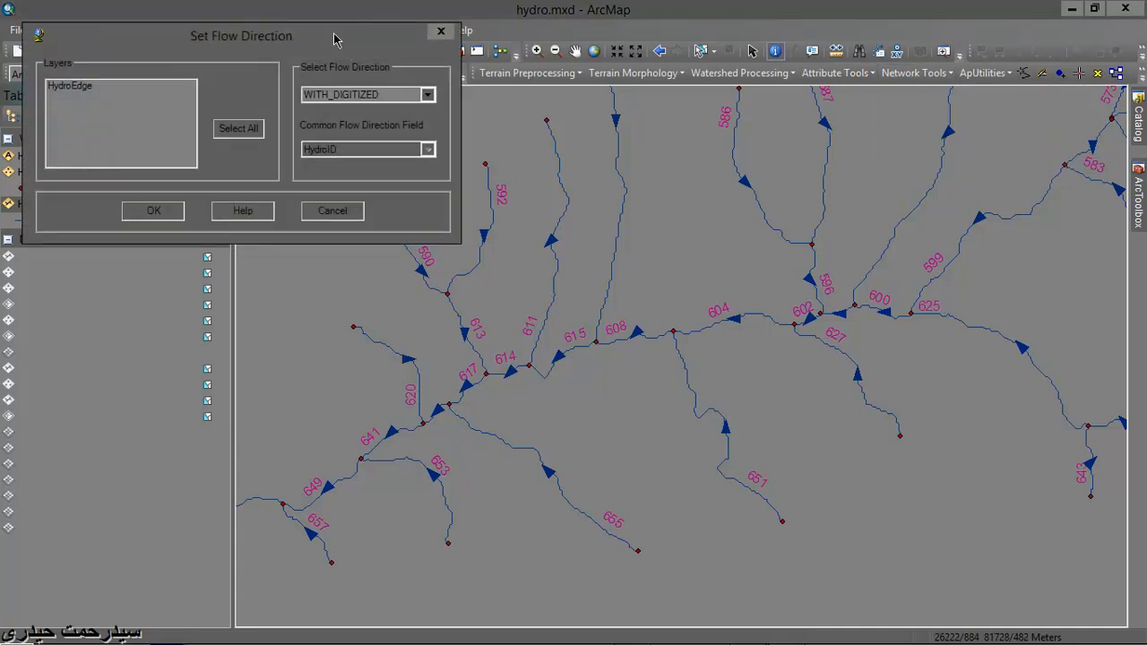
{"action": "left_click_drag", "start_coordinate": [333, 39], "coordinate": [641, 118]}
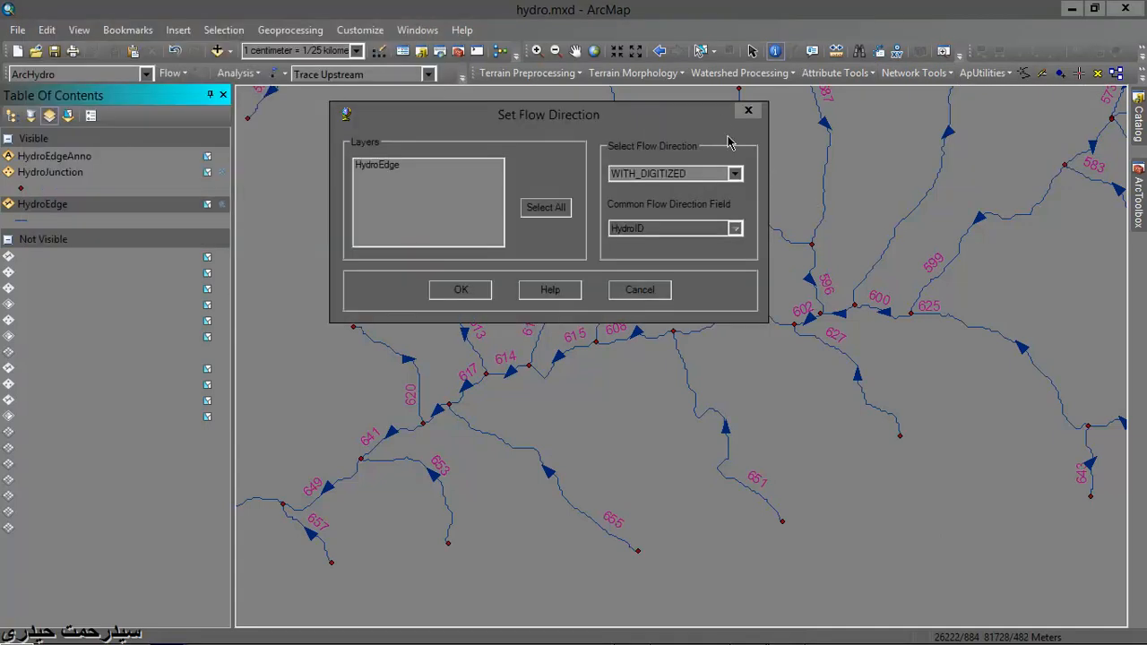
{"action": "left_click_drag", "start_coordinate": [716, 121], "coordinate": [565, 117]}
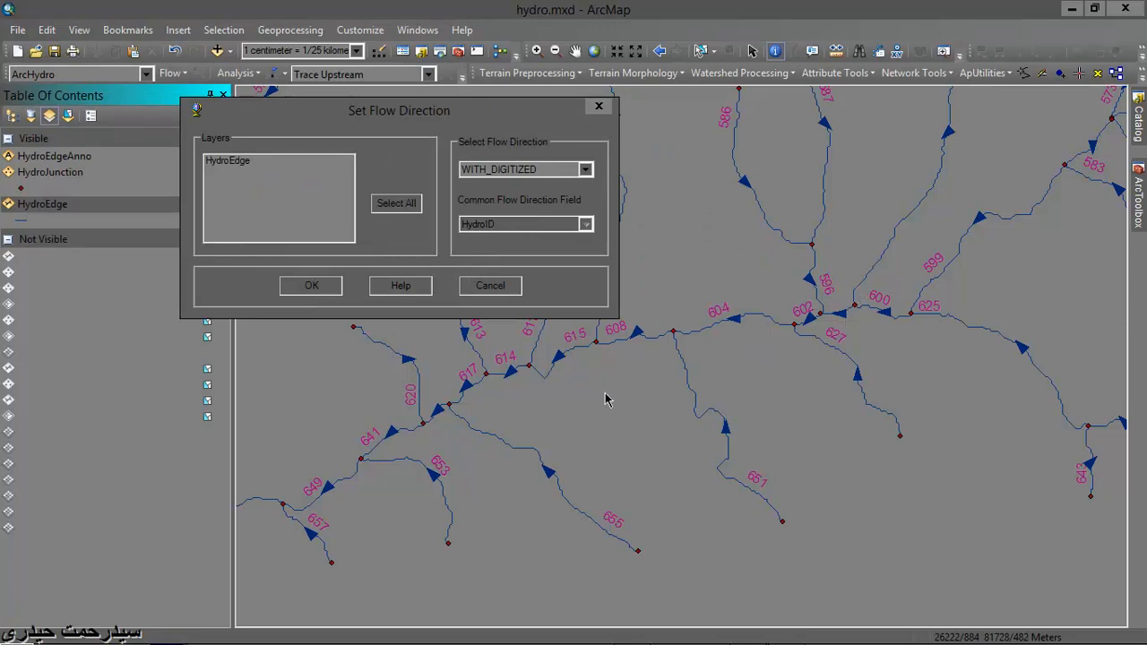
{"action": "left_click", "coordinate": [586, 169]}
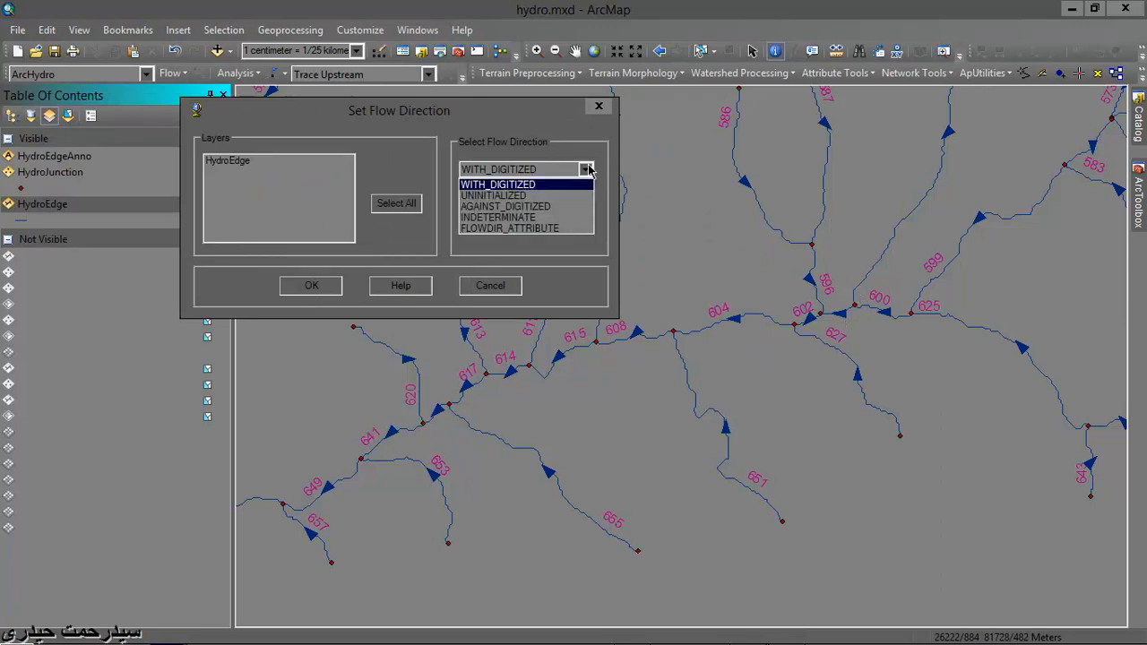
{"action": "left_click", "coordinate": [565, 207]}
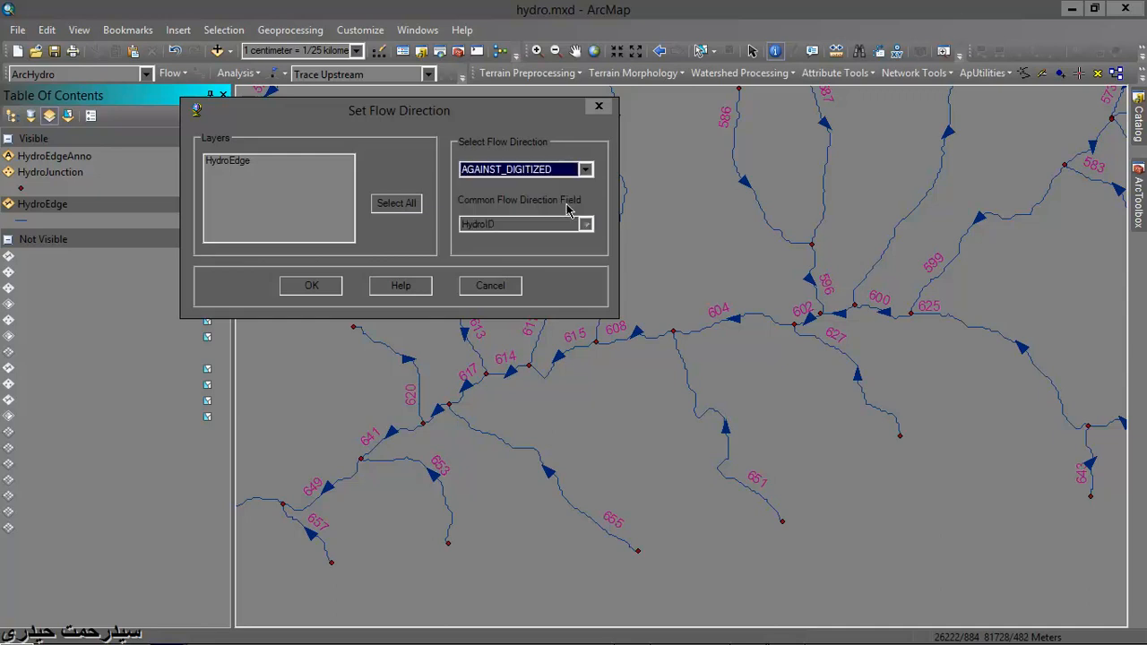
{"action": "left_click", "coordinate": [228, 163]}
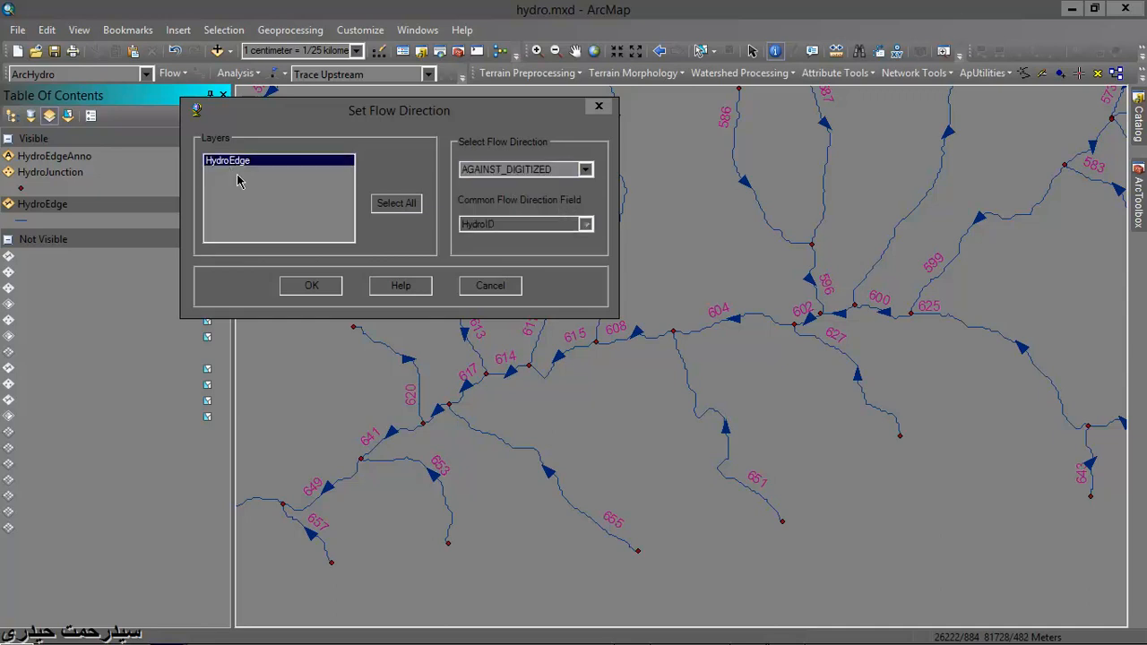
{"action": "left_click", "coordinate": [313, 285]}
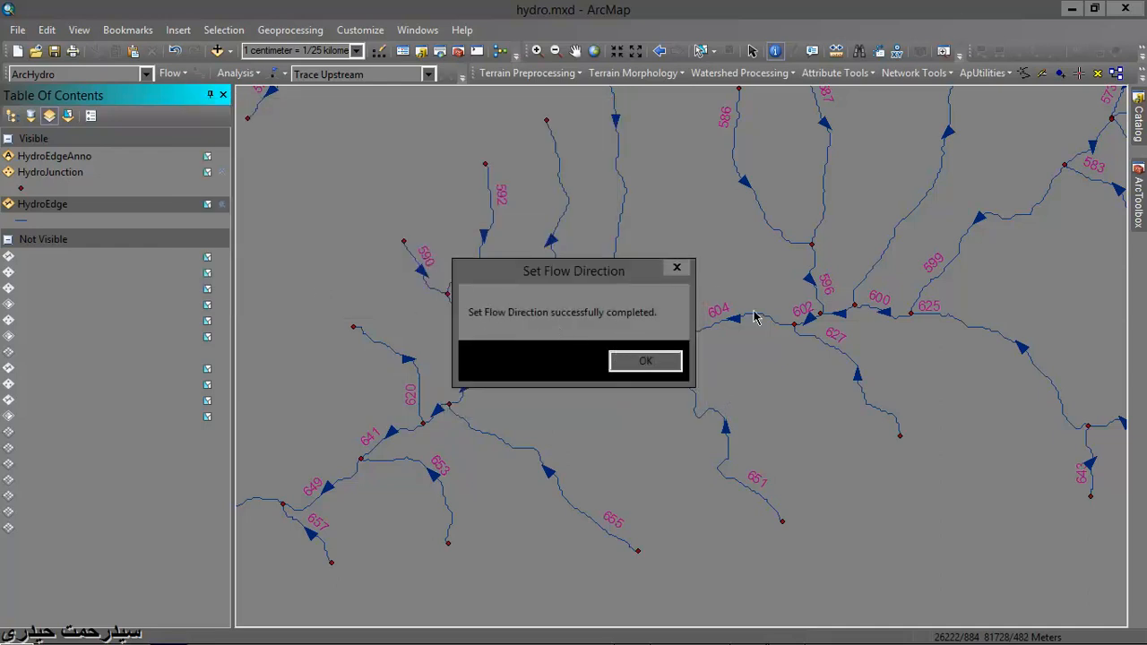
{"action": "left_click", "coordinate": [659, 362]}
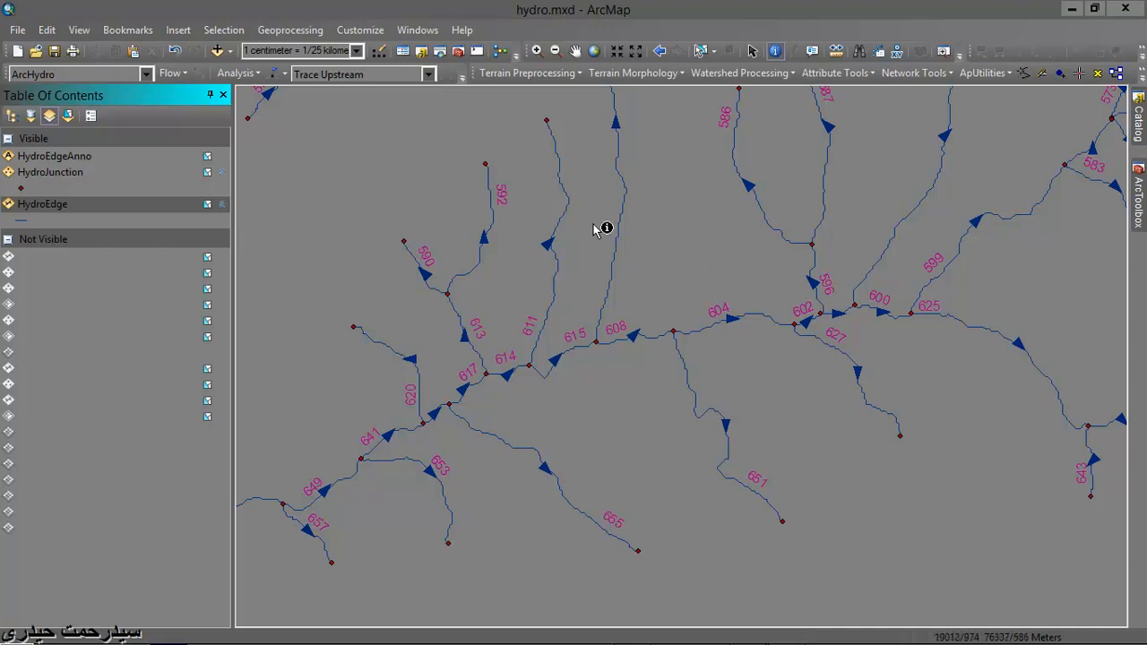
- Examine the FLOWDIR field in the HydroEdge attribute table and close the table
{"action": "left_click", "coordinate": [55, 205]}
{"action": "right_click", "coordinate": [56, 205]}
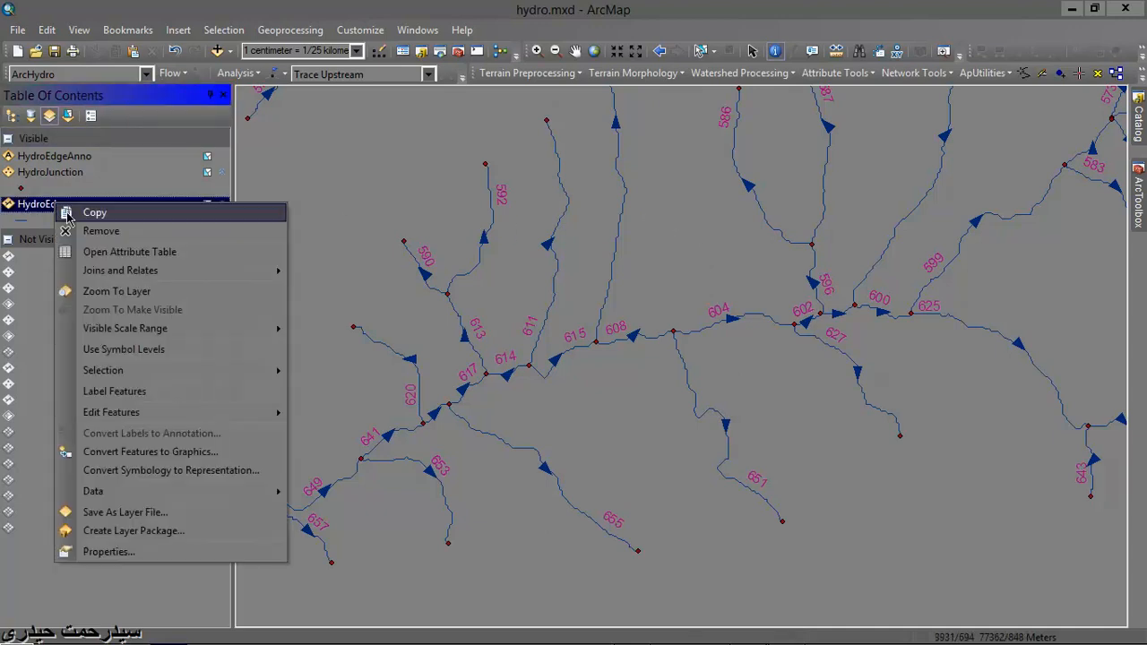
{"action": "left_click", "coordinate": [106, 249]}
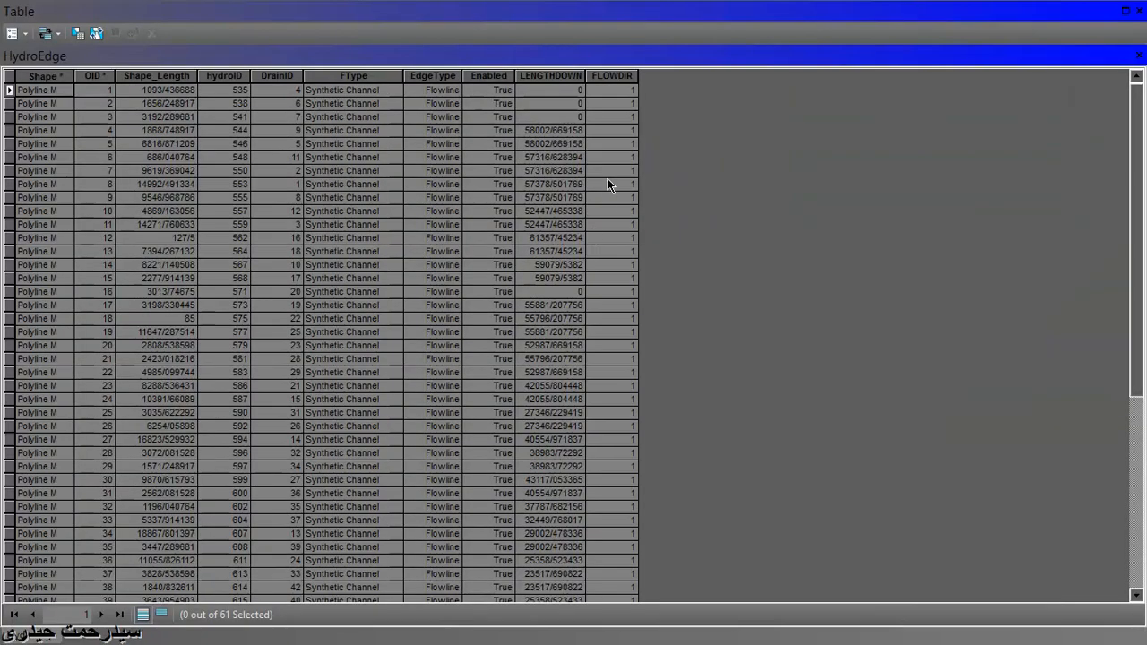
{"action": "left_click", "coordinate": [625, 74]}
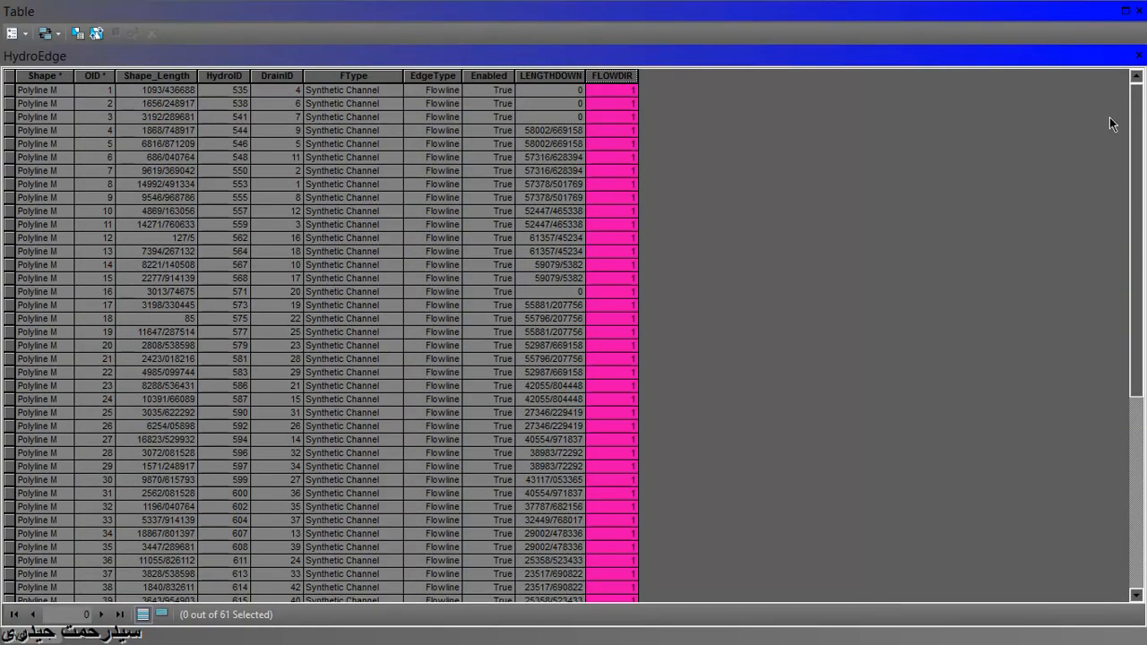
{"action": "left_click", "coordinate": [1138, 56]}
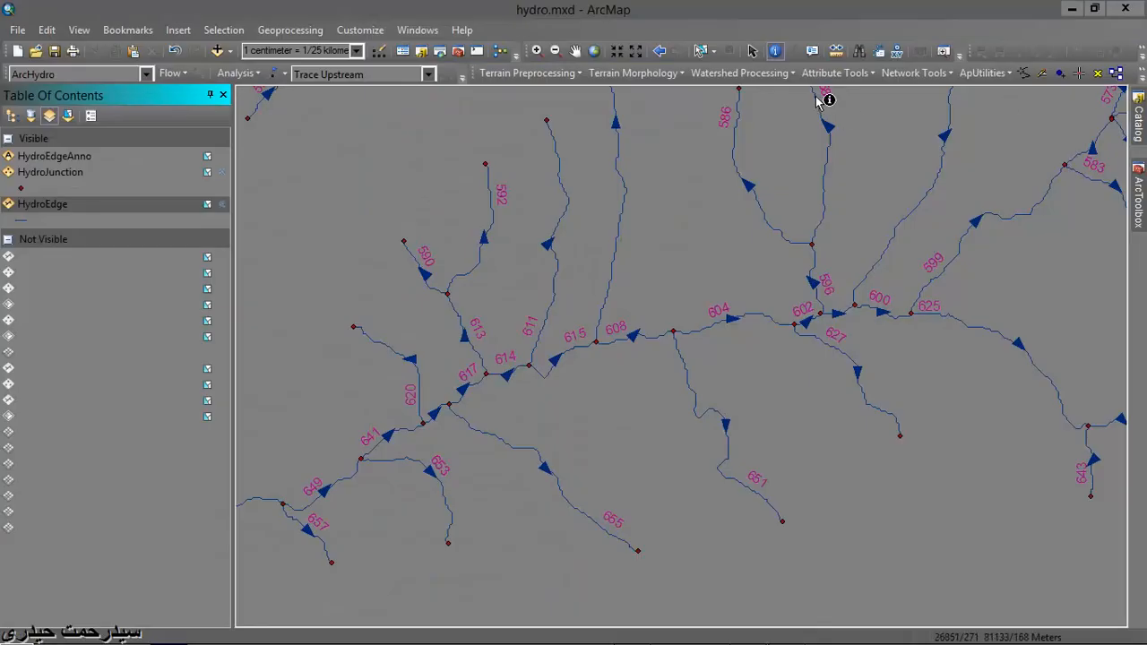
- Store the current flow direction in the attributes of the HydroEdge layer
{"action": "left_click", "coordinate": [904, 74]}
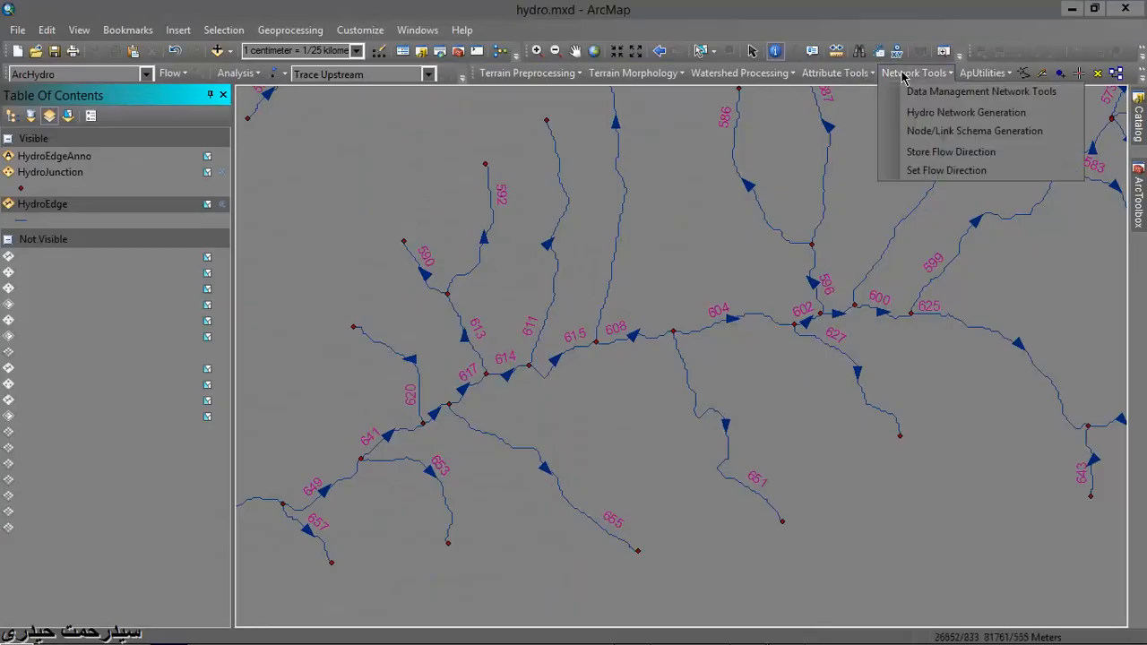
{"action": "left_click", "coordinate": [916, 153]}
{"action": "left_click", "coordinate": [99, 109]}
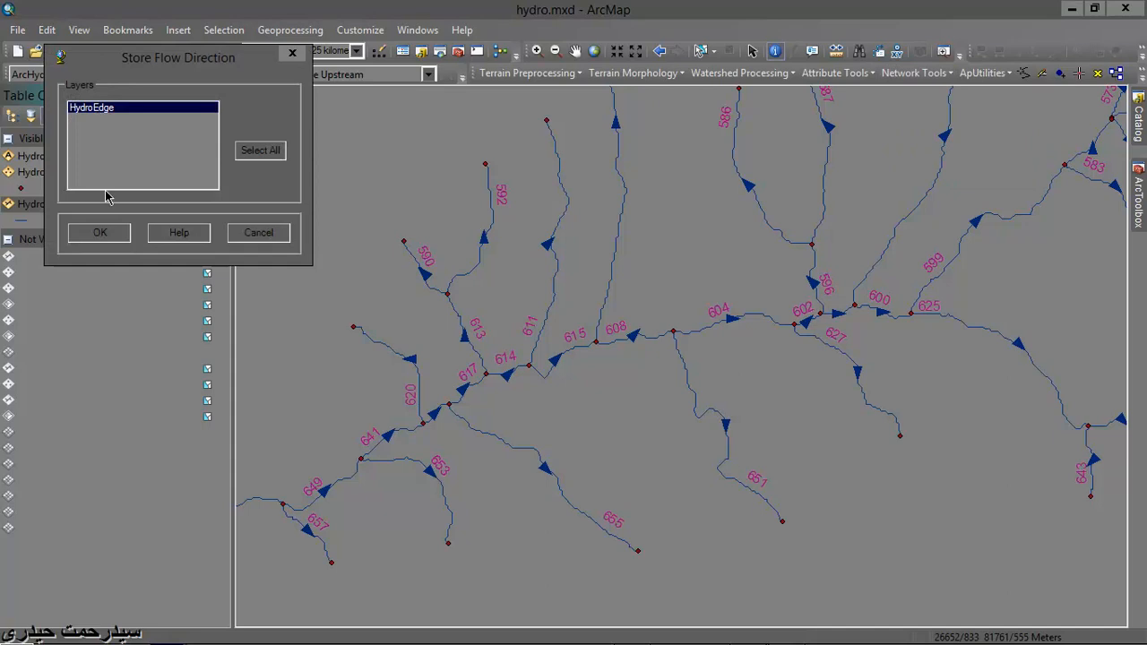
{"action": "left_click", "coordinate": [100, 233]}
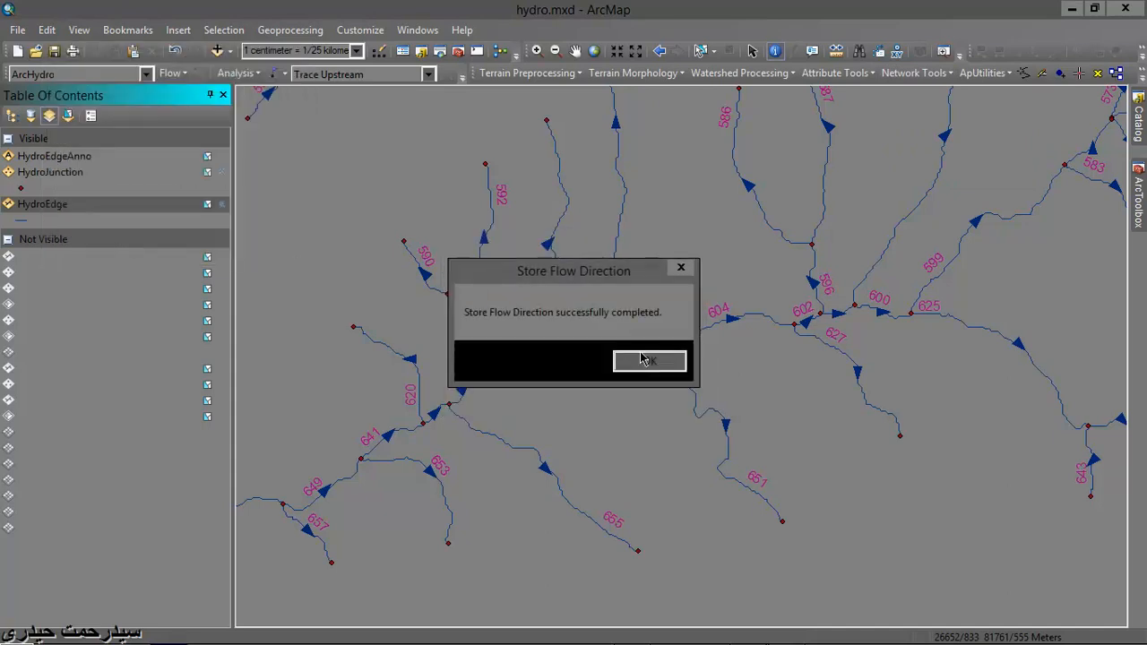
{"action": "left_click", "coordinate": [643, 359]}
- Check the stored FLOWDIR values throughout the HydroEdge attribute table, and close it
{"action": "right_click", "coordinate": [49, 204]}
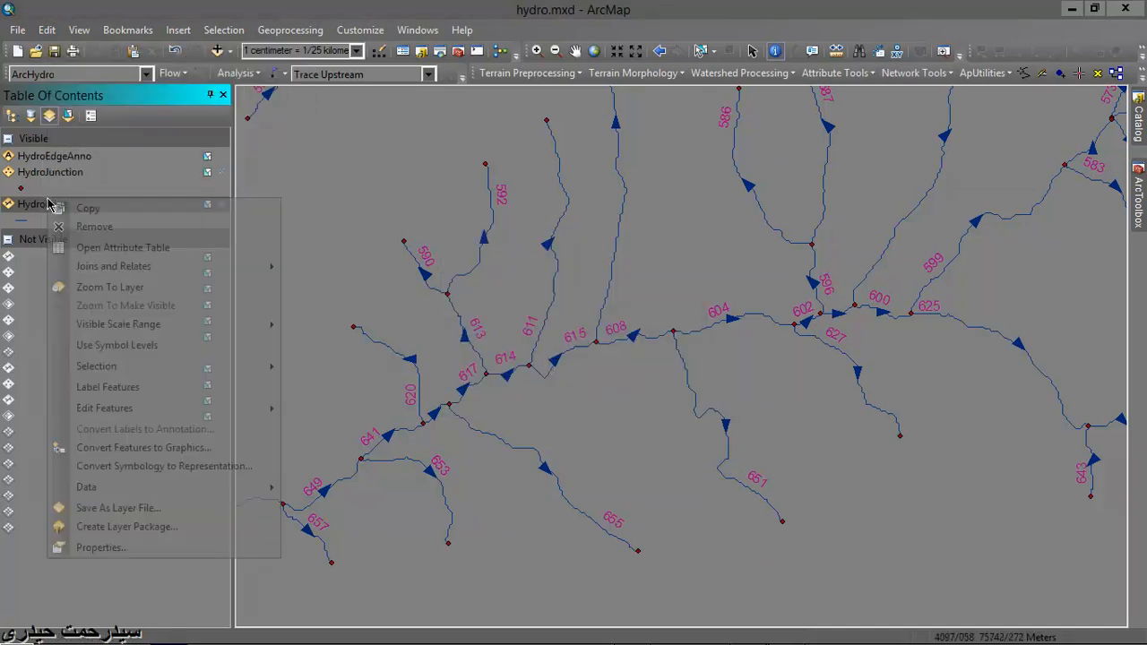
{"action": "left_click", "coordinate": [123, 247]}
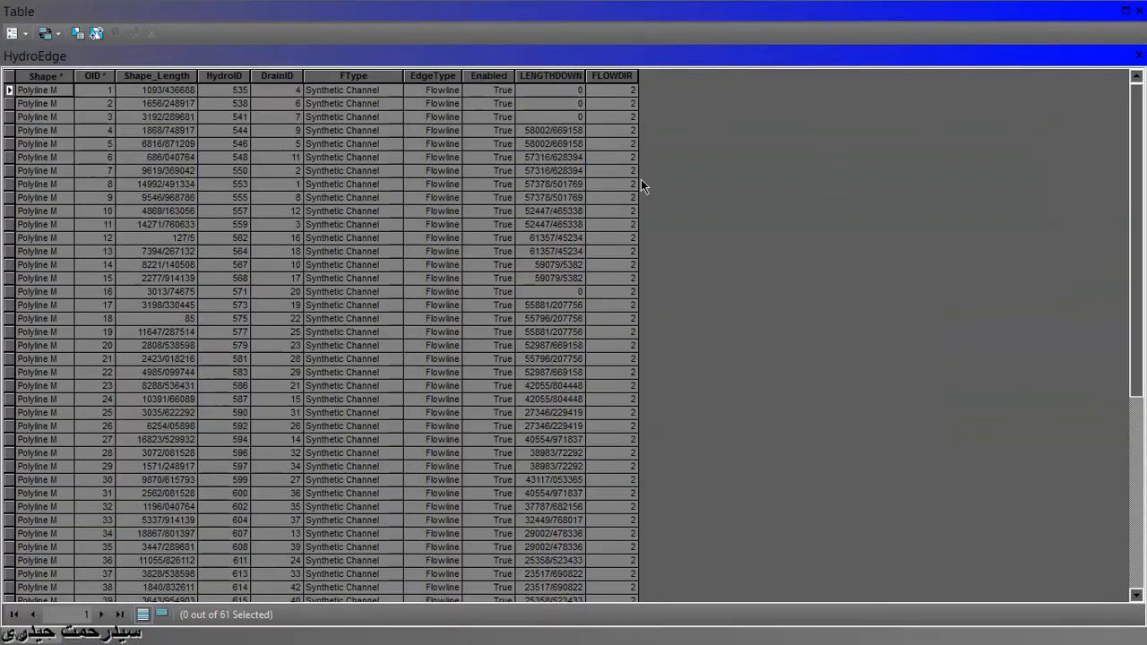
{"action": "left_click", "coordinate": [619, 76]}
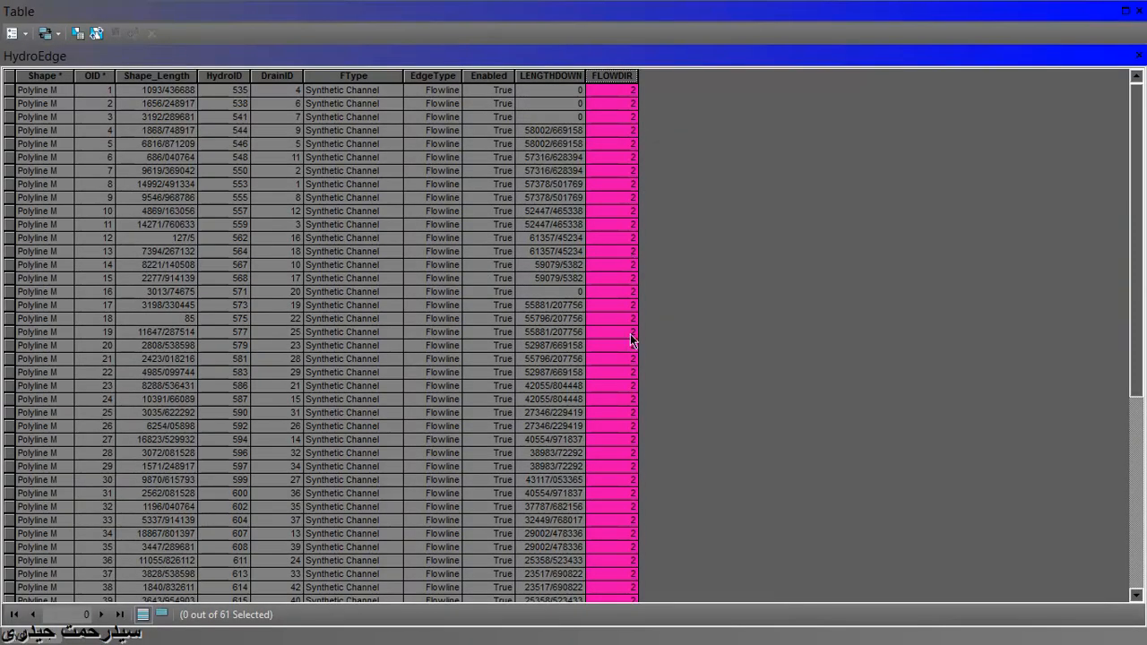
{"action": "scroll", "coordinate": [630, 345], "scroll_direction": "down", "scroll_amount": 3}
{"action": "scroll", "coordinate": [630, 345], "scroll_direction": "up", "scroll_amount": 2}
{"action": "scroll", "coordinate": [632, 348], "scroll_direction": "up", "scroll_amount": 1}
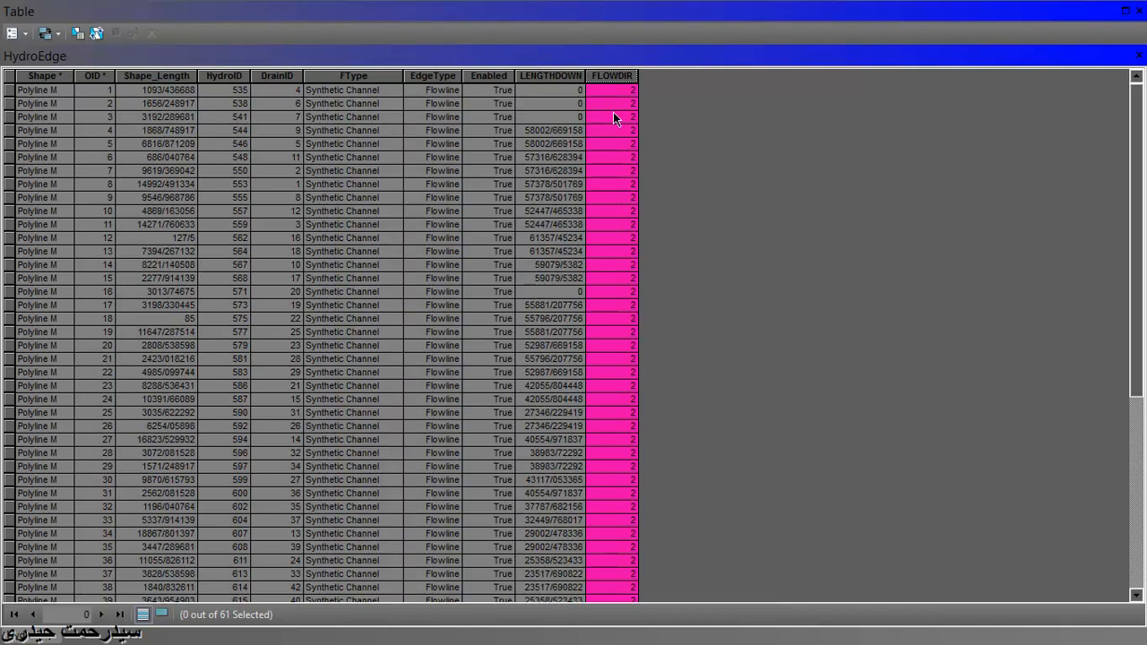
{"action": "left_click", "coordinate": [1139, 55]}
- Set the flow direction of the HydroEdge layer to UNINITIALIZED
{"action": "left_click", "coordinate": [899, 74]}
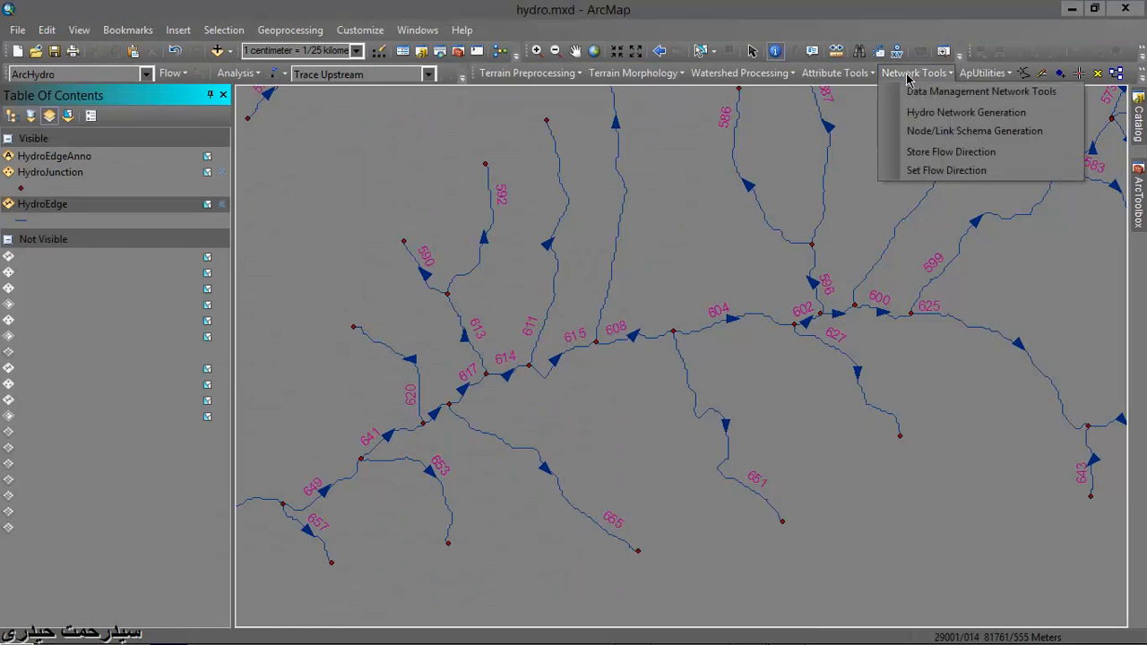
{"action": "left_click", "coordinate": [959, 170]}
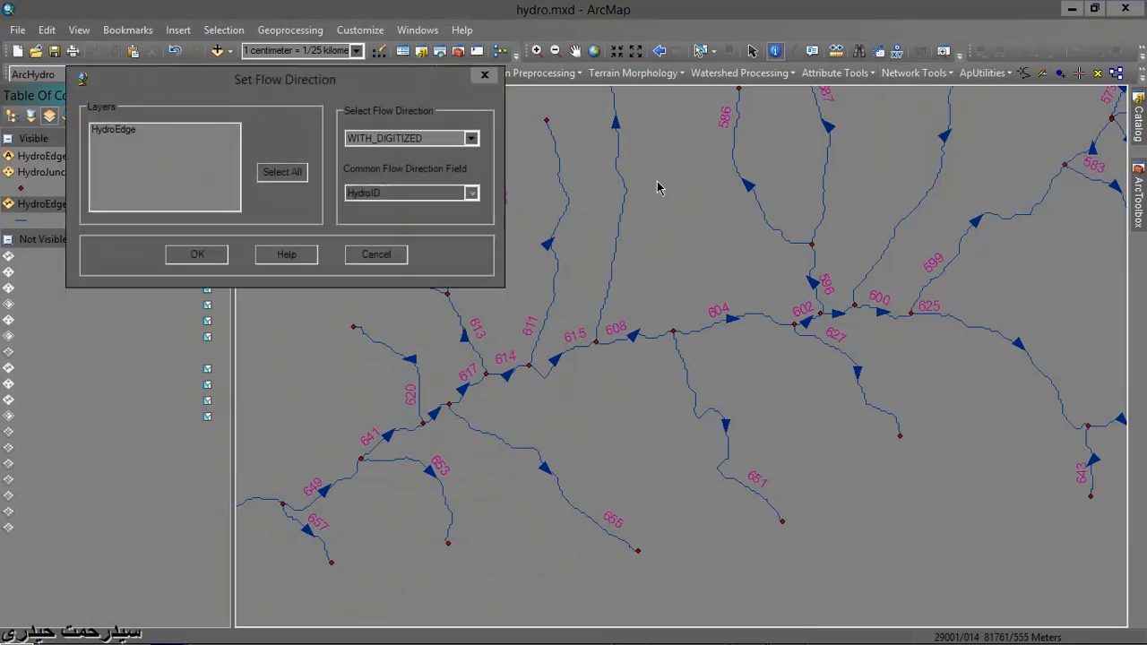
{"action": "left_click", "coordinate": [471, 139]}
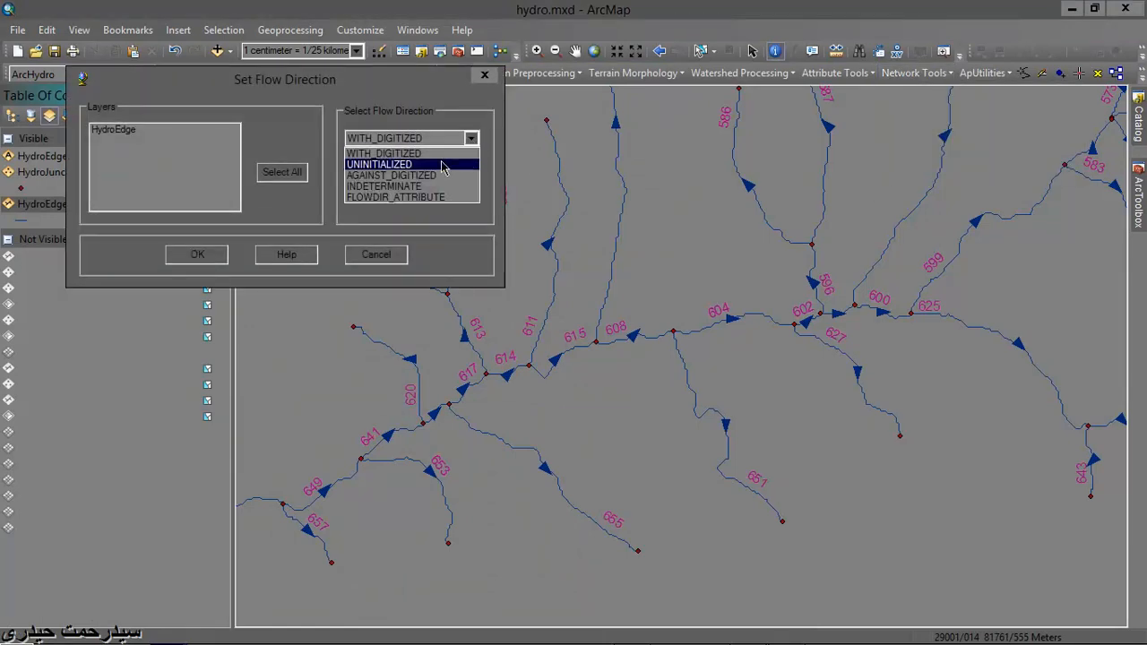
{"action": "left_click", "coordinate": [446, 166]}
{"action": "left_click", "coordinate": [106, 131]}
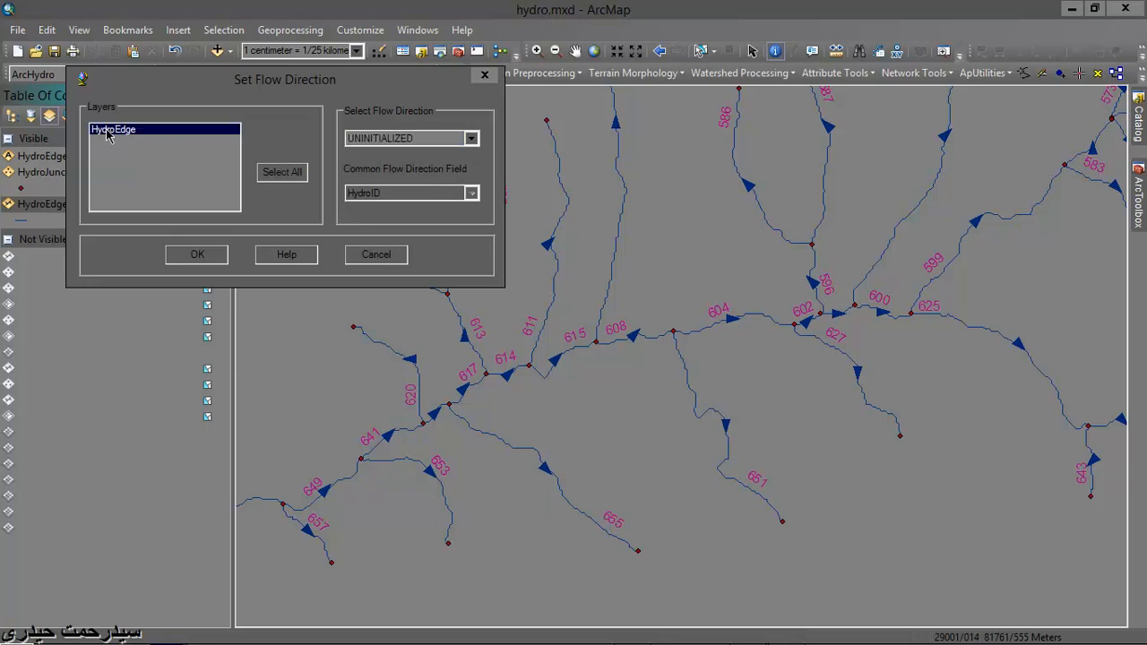
{"action": "left_click", "coordinate": [195, 253]}
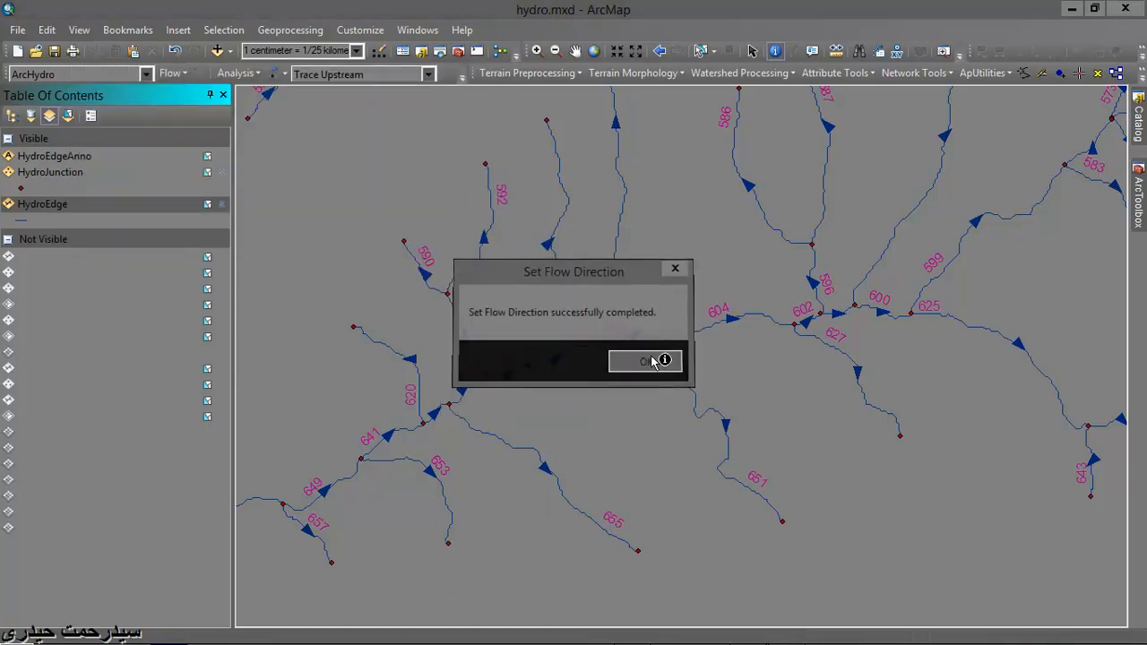
{"action": "left_click", "coordinate": [646, 361]}
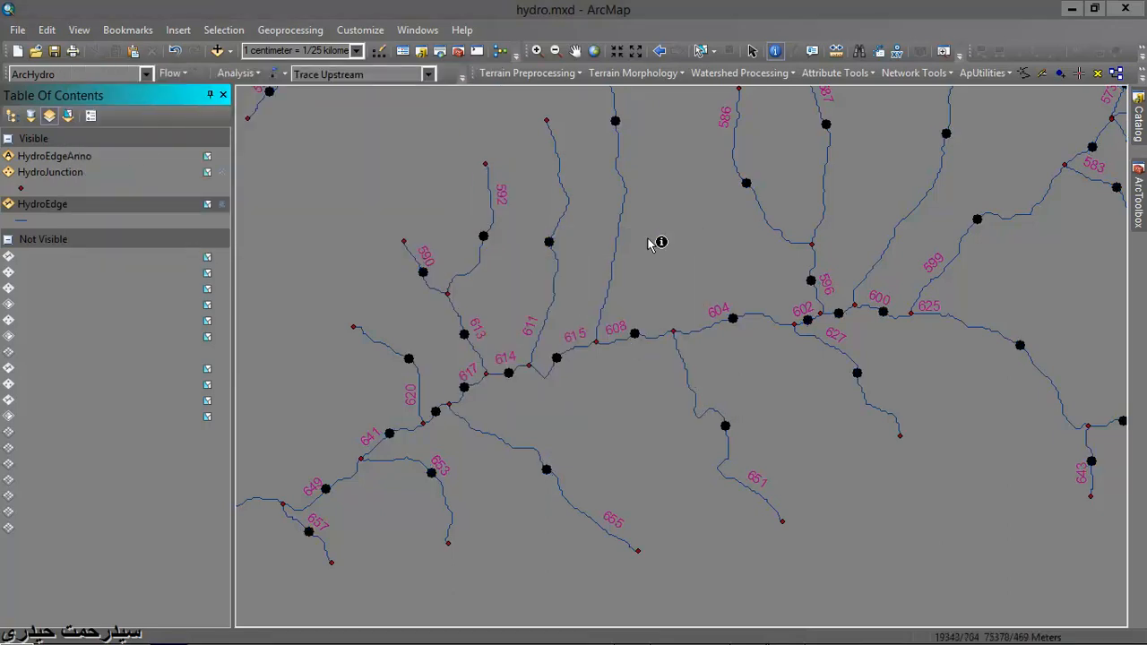
- Store the uninitialized flow direction in the HydroEdge layer's attributes
{"action": "left_click", "coordinate": [902, 79]}
{"action": "left_click", "coordinate": [936, 155]}
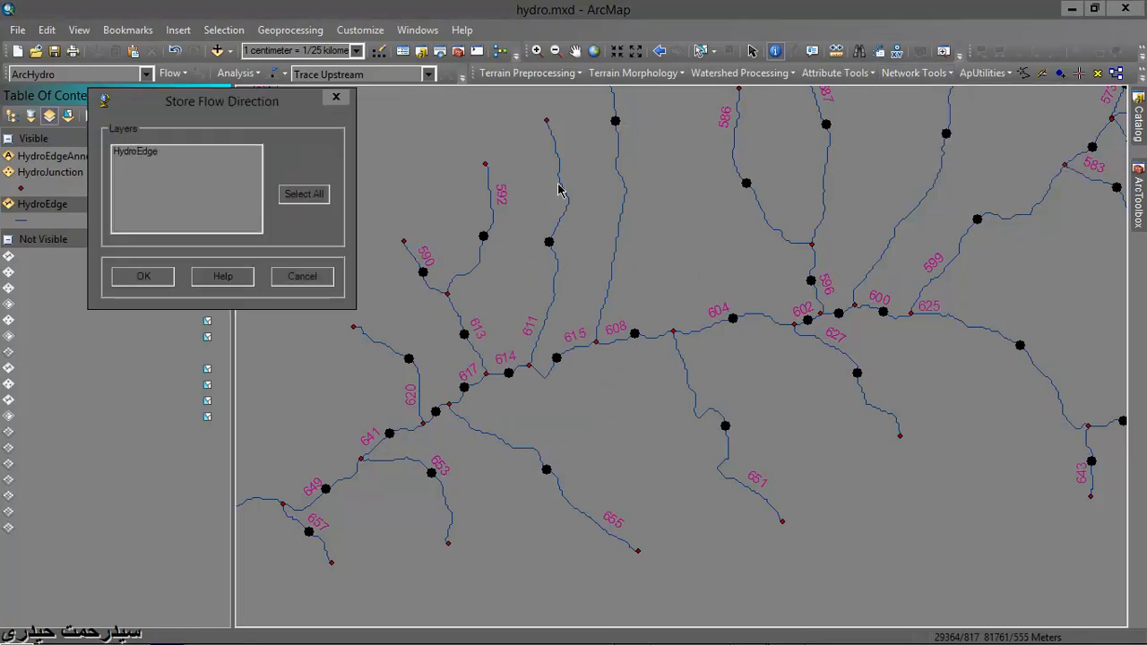
{"action": "left_click", "coordinate": [151, 161]}
{"action": "left_click", "coordinate": [143, 276]}
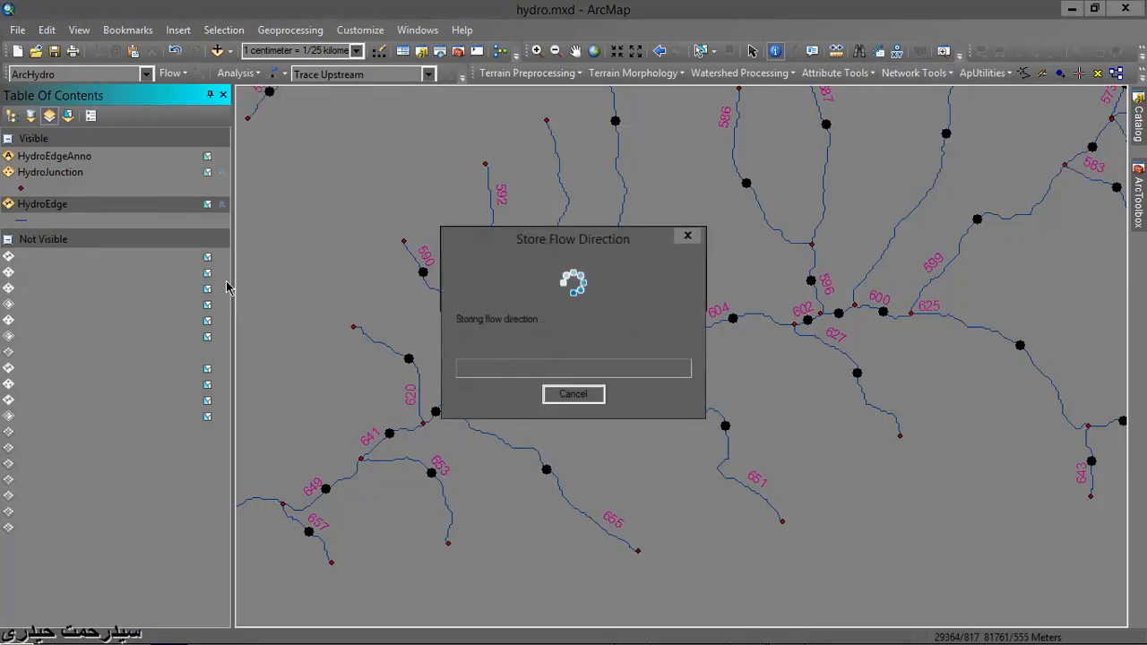
{"action": "left_click", "coordinate": [650, 362]}
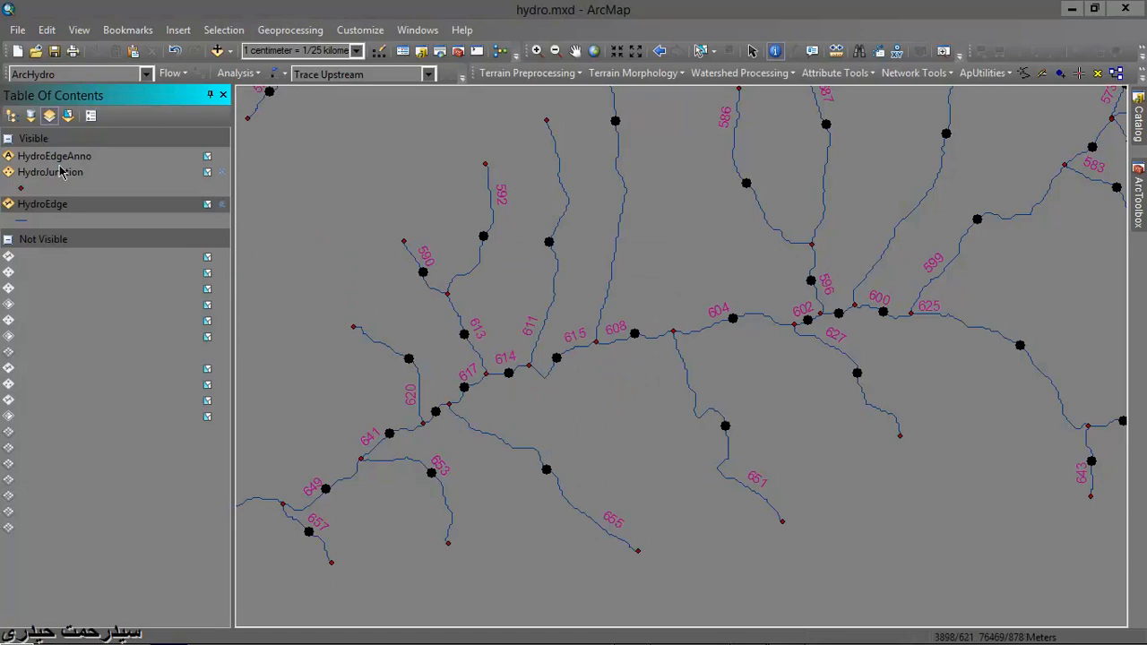
- Review the FLOWDIR values in the HydroEdge attribute table and close the table
{"action": "right_click", "coordinate": [61, 206]}
{"action": "left_click", "coordinate": [124, 249]}
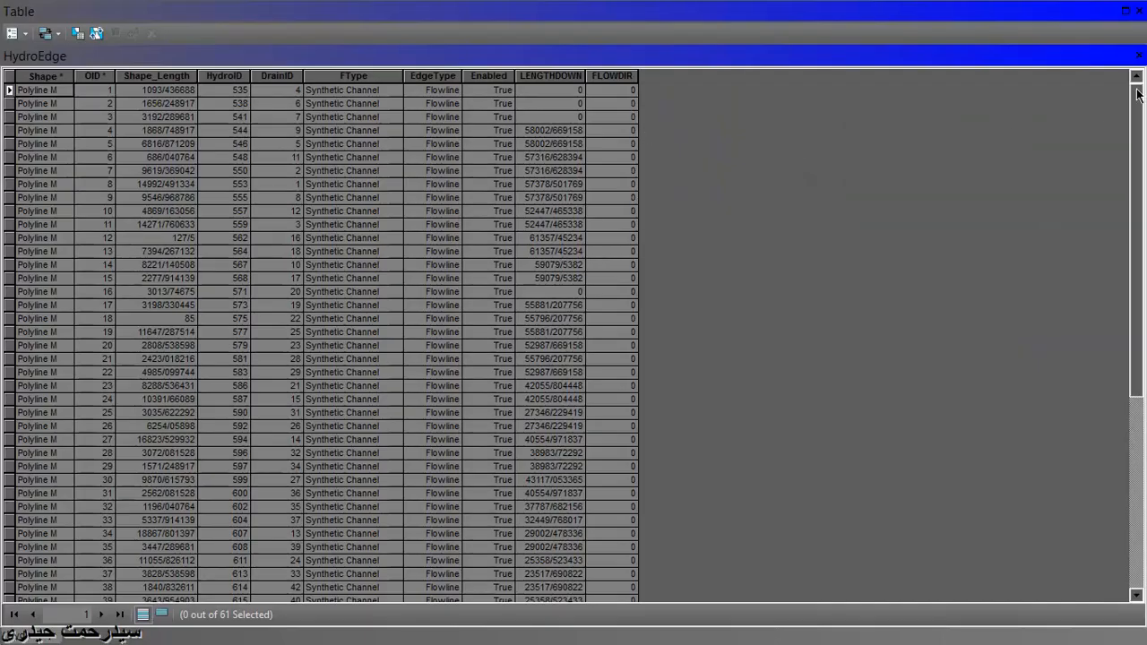
{"action": "left_click", "coordinate": [1139, 57]}
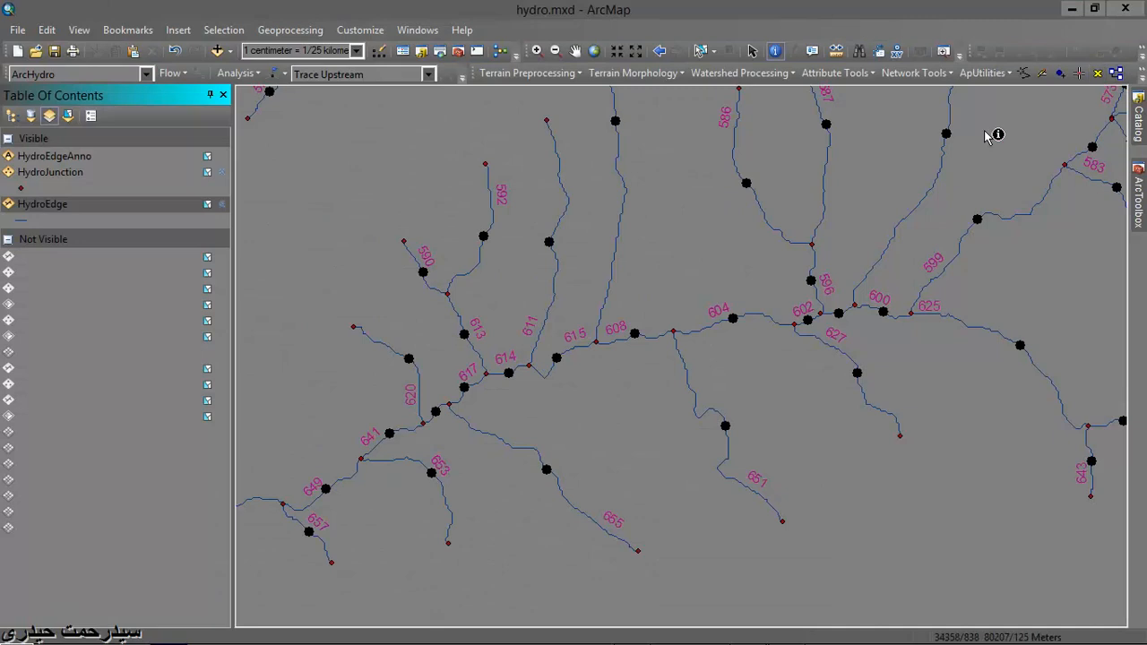
- Set the flow direction of the HydroEdge layer to INDETERMINATE
{"action": "left_click", "coordinate": [910, 76]}
{"action": "left_click", "coordinate": [946, 174]}
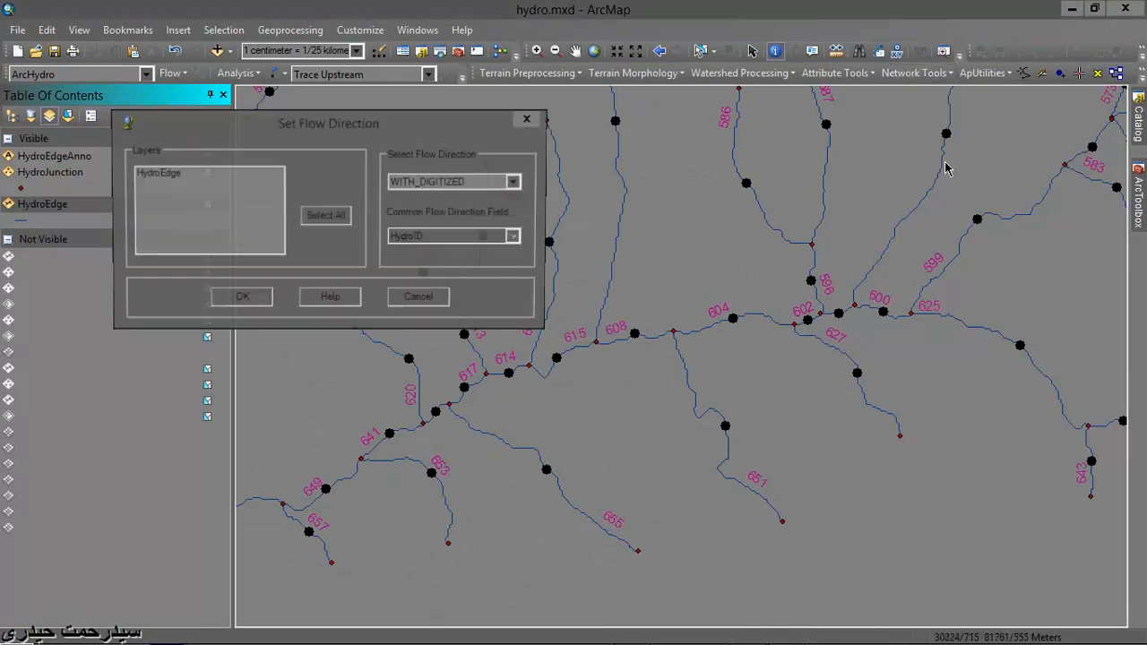
{"action": "left_click", "coordinate": [515, 181]}
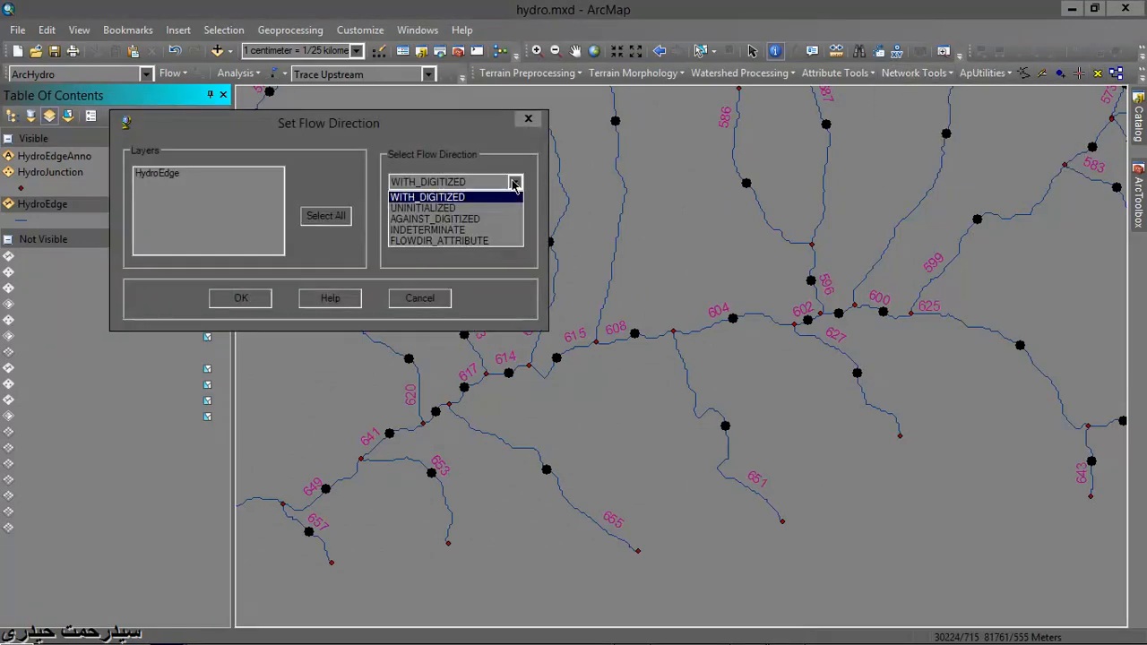
{"action": "left_click", "coordinate": [505, 231]}
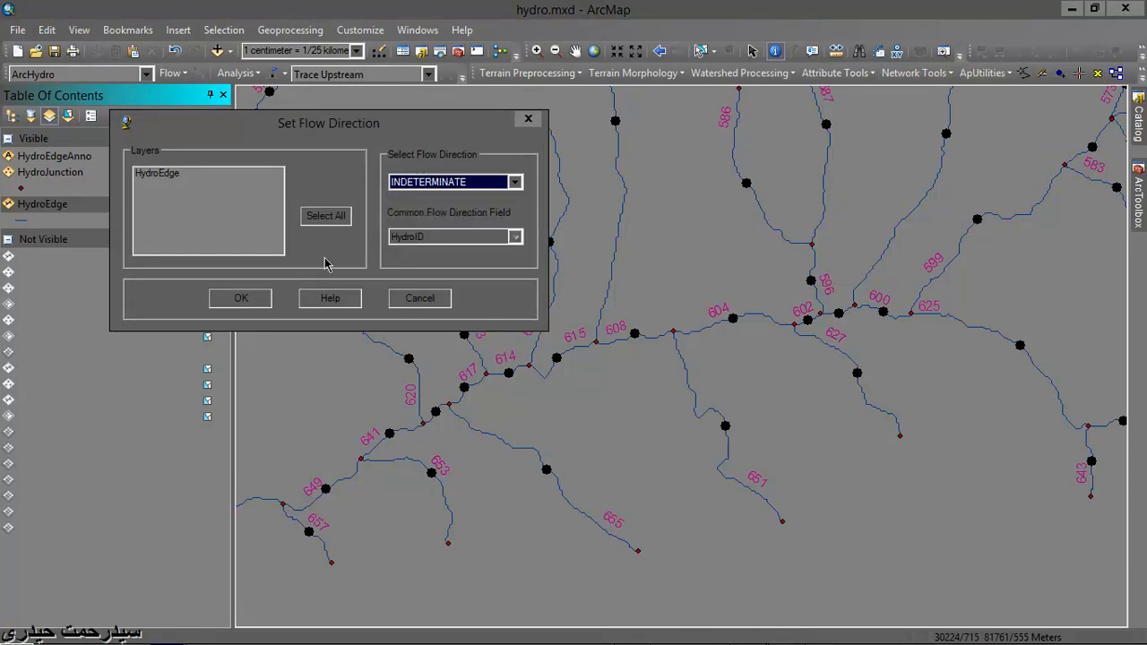
{"action": "left_click", "coordinate": [154, 176]}
{"action": "left_click", "coordinate": [235, 298]}
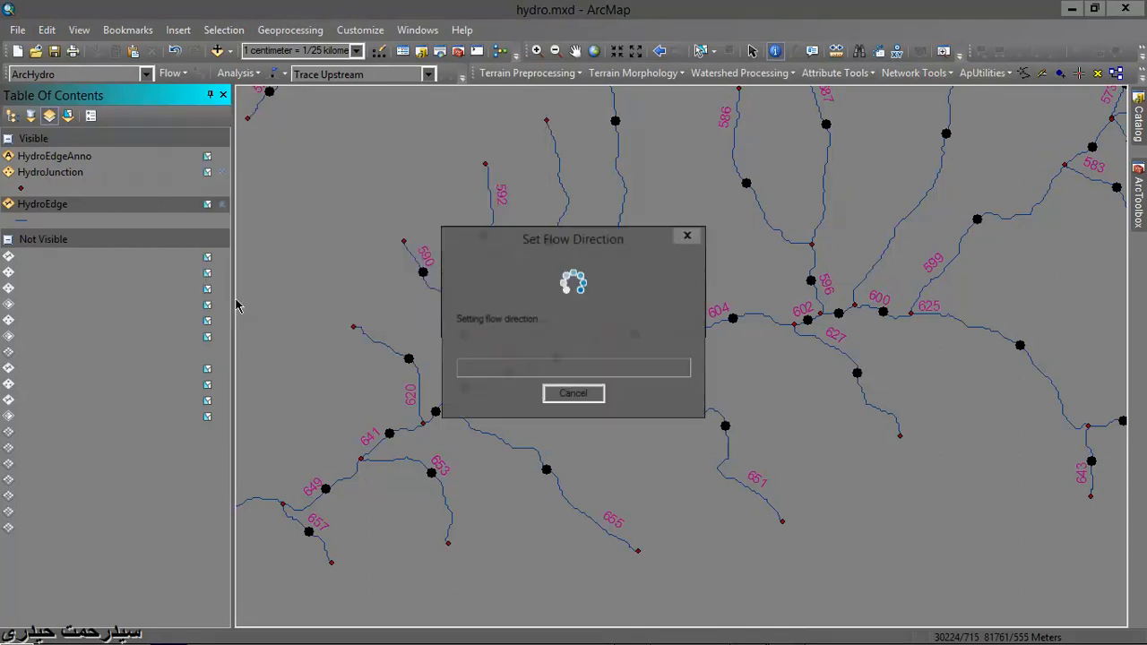
{"action": "left_click", "coordinate": [646, 361]}
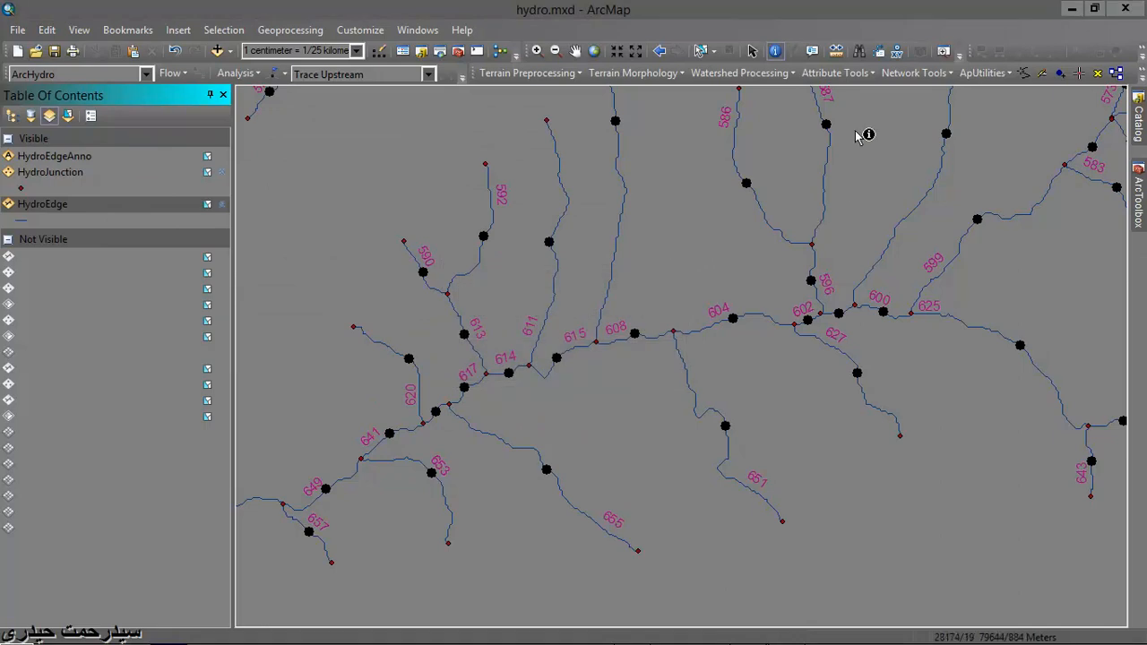
- Store the indeterminate flow direction in the HydroEdge layer's attributes
{"action": "left_click", "coordinate": [929, 77]}
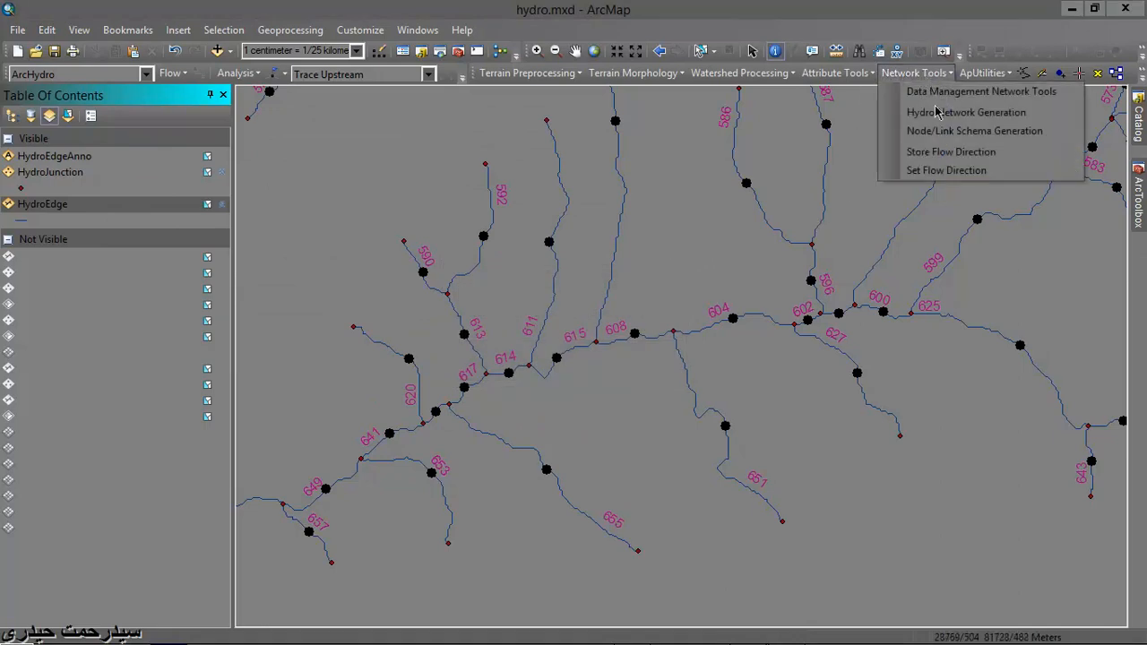
{"action": "left_click", "coordinate": [950, 152]}
{"action": "left_click", "coordinate": [195, 197]}
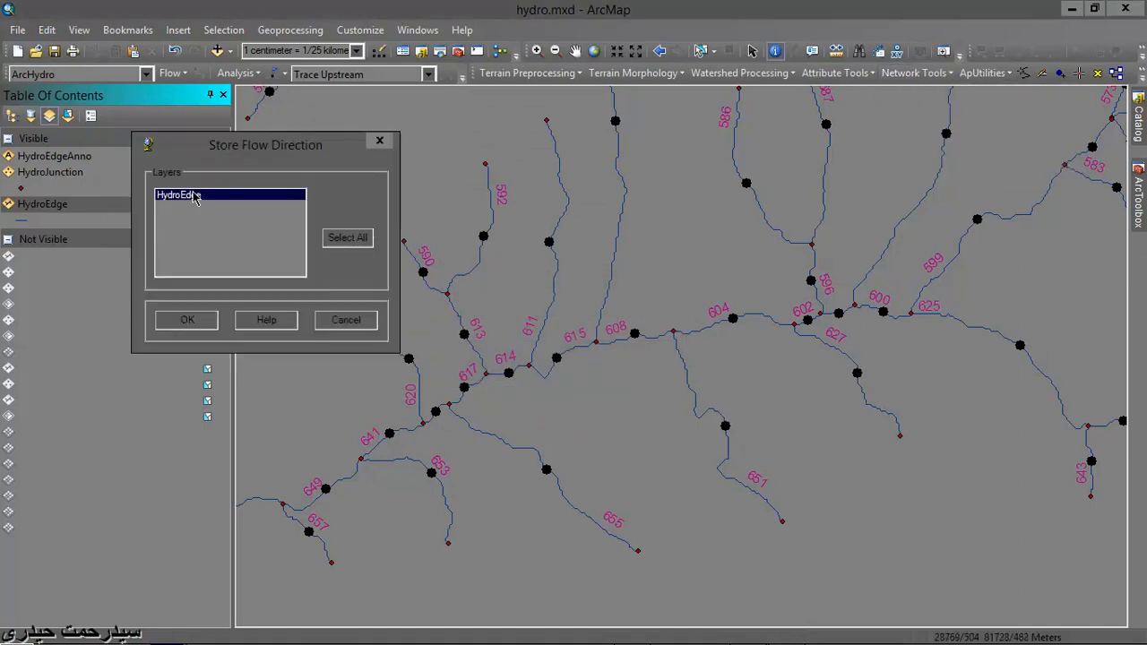
{"action": "left_click", "coordinate": [199, 315]}
{"action": "left_click", "coordinate": [624, 361]}
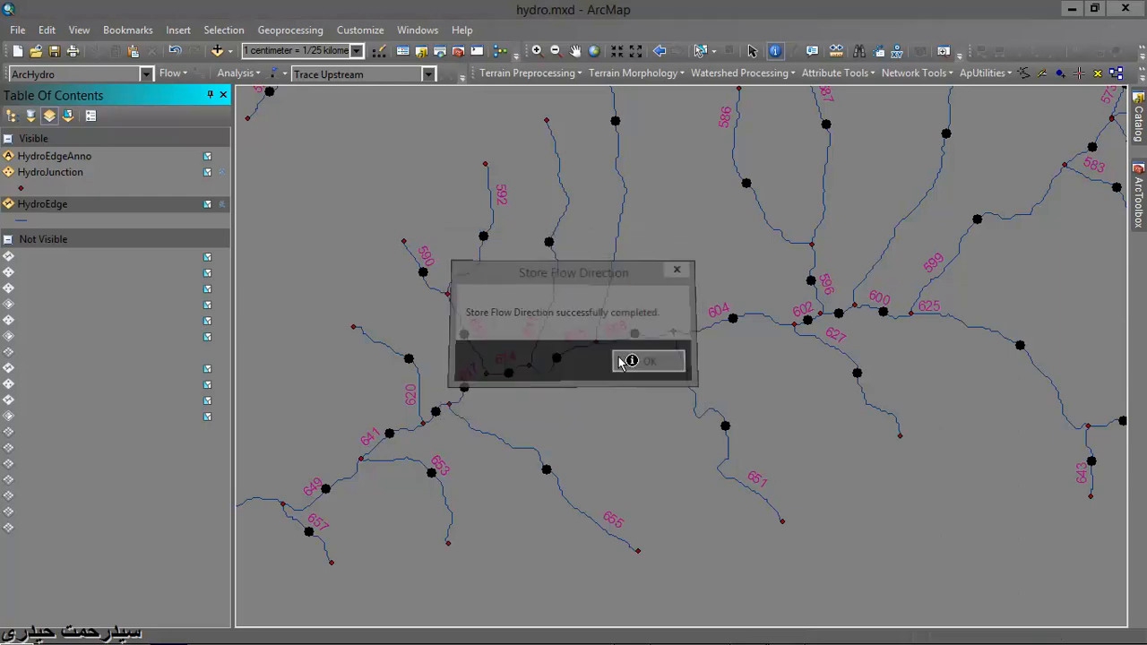
- Check the stored FLOWDIR values in the HydroEdge attribute table and close the table
{"action": "right_click", "coordinate": [69, 212]}
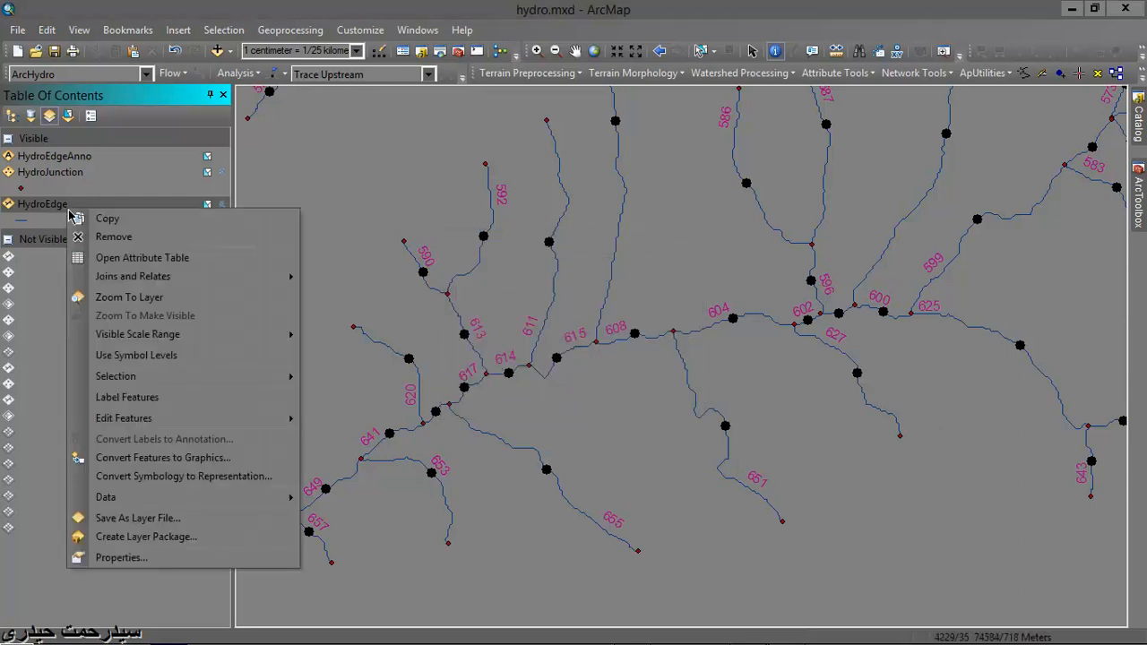
{"action": "left_click", "coordinate": [106, 259]}
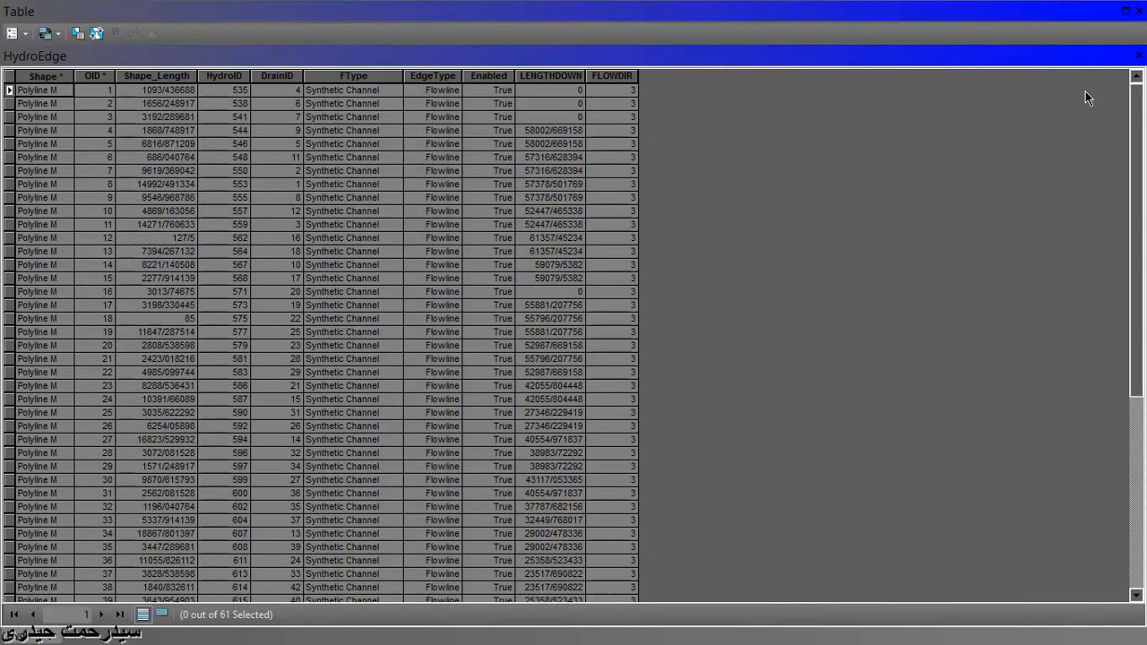
{"action": "left_click", "coordinate": [1139, 56]}
- Examine the flow direction options offered by the Set Flow Direction tool and close it without applying any
{"action": "left_click", "coordinate": [932, 74]}
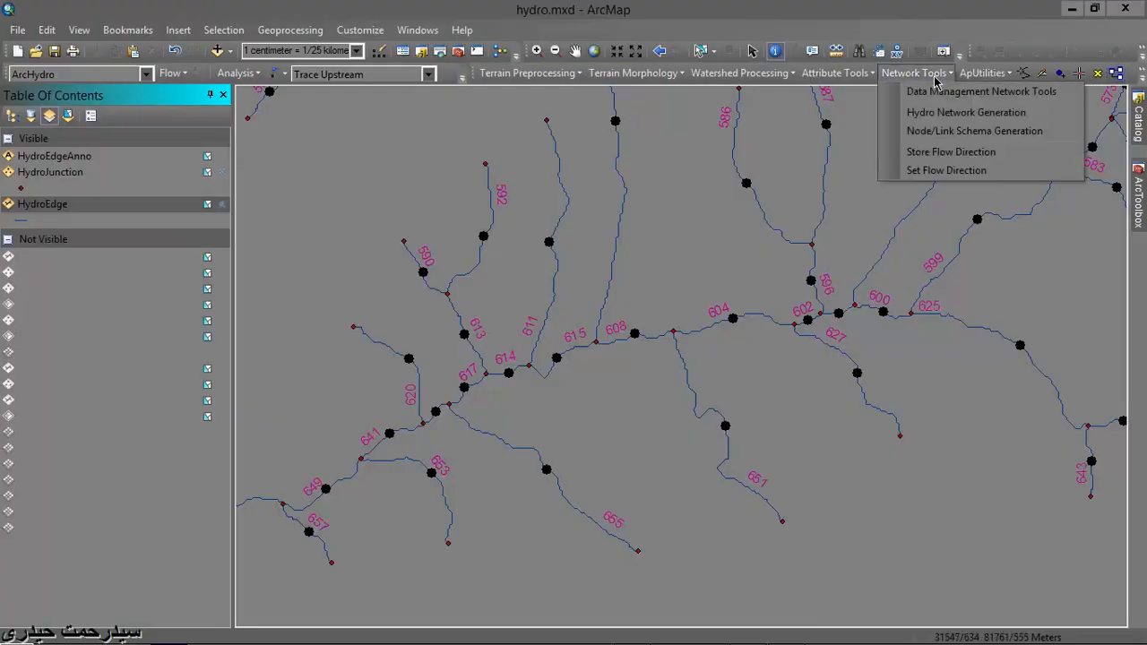
{"action": "left_click", "coordinate": [937, 171]}
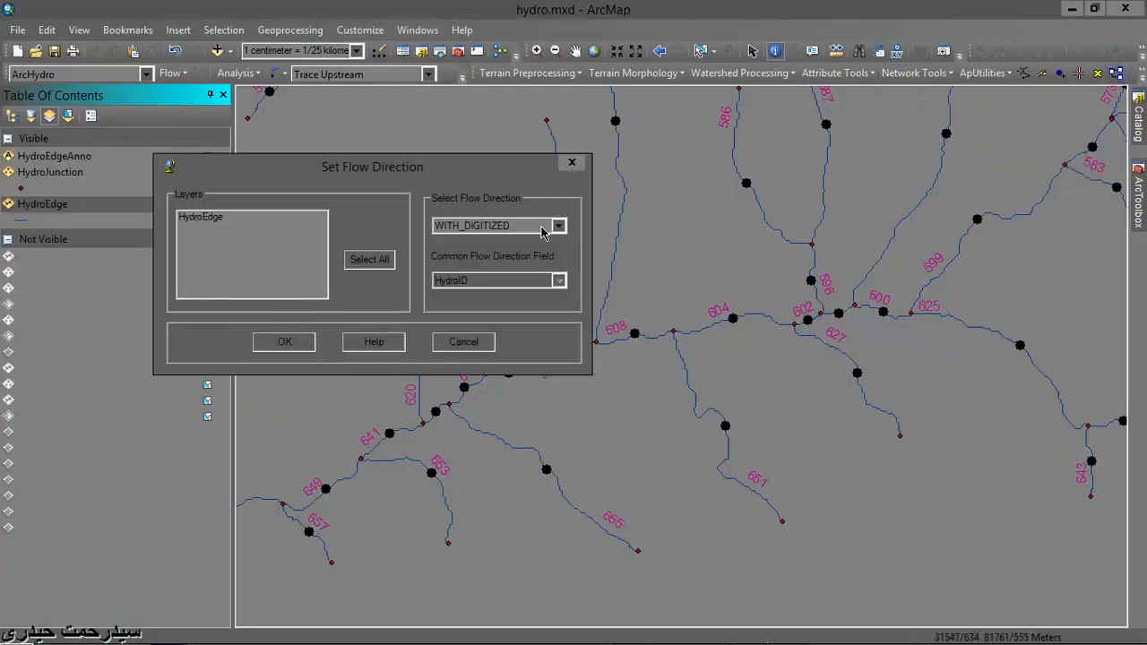
{"action": "left_click", "coordinate": [557, 226]}
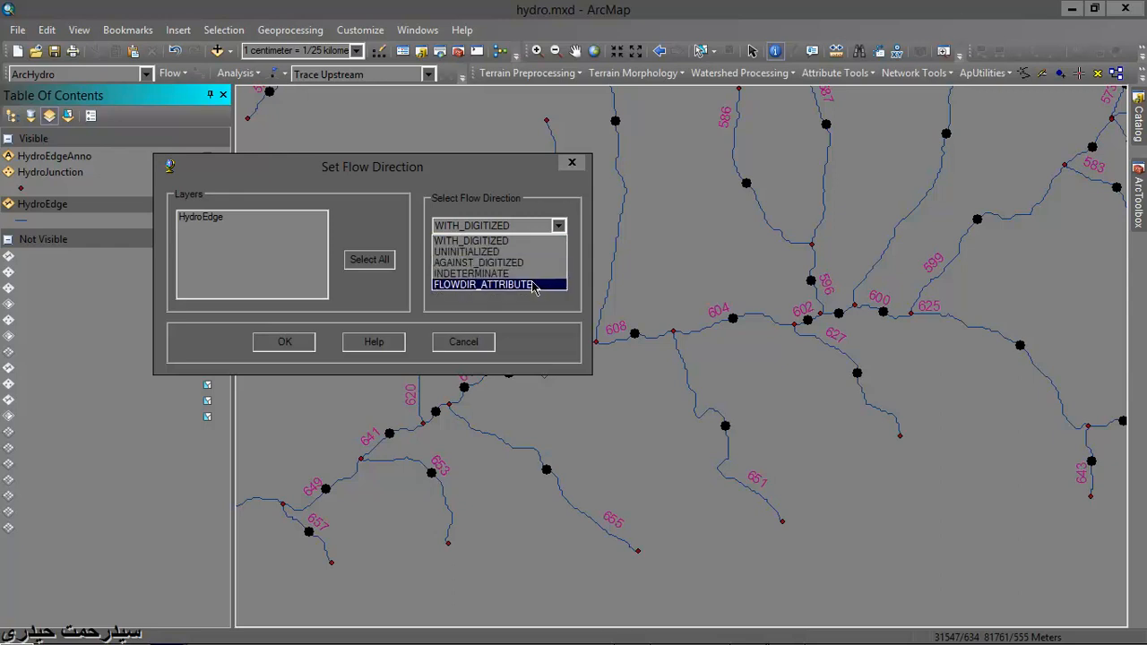
{"action": "left_click", "coordinate": [576, 166]}
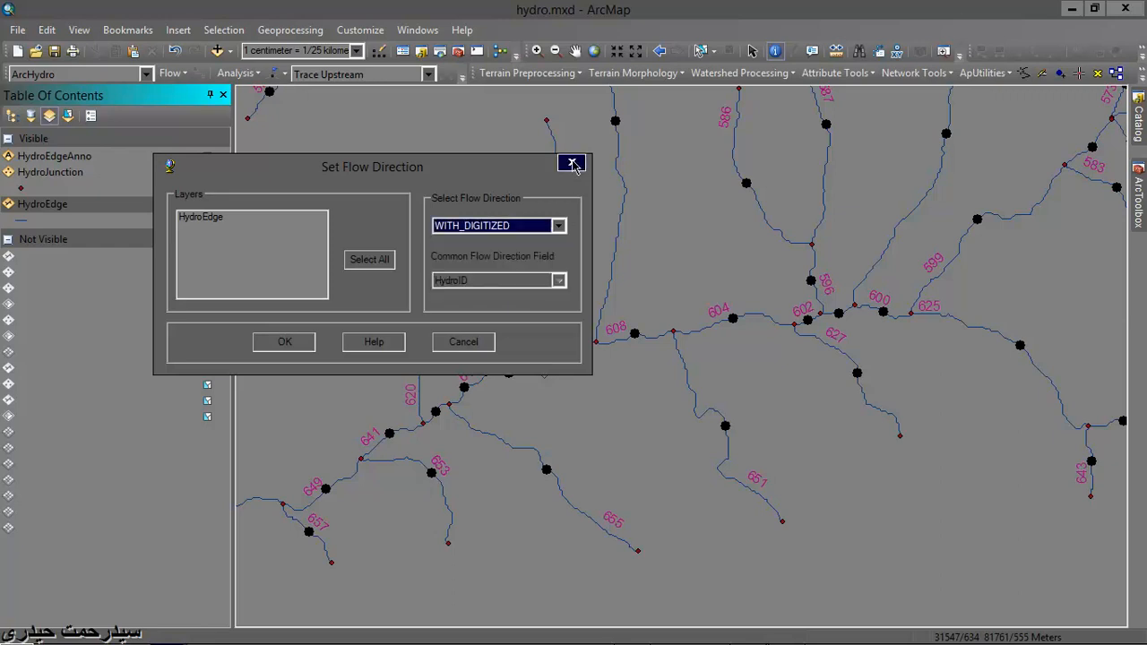
{"action": "left_click", "coordinate": [571, 165]}
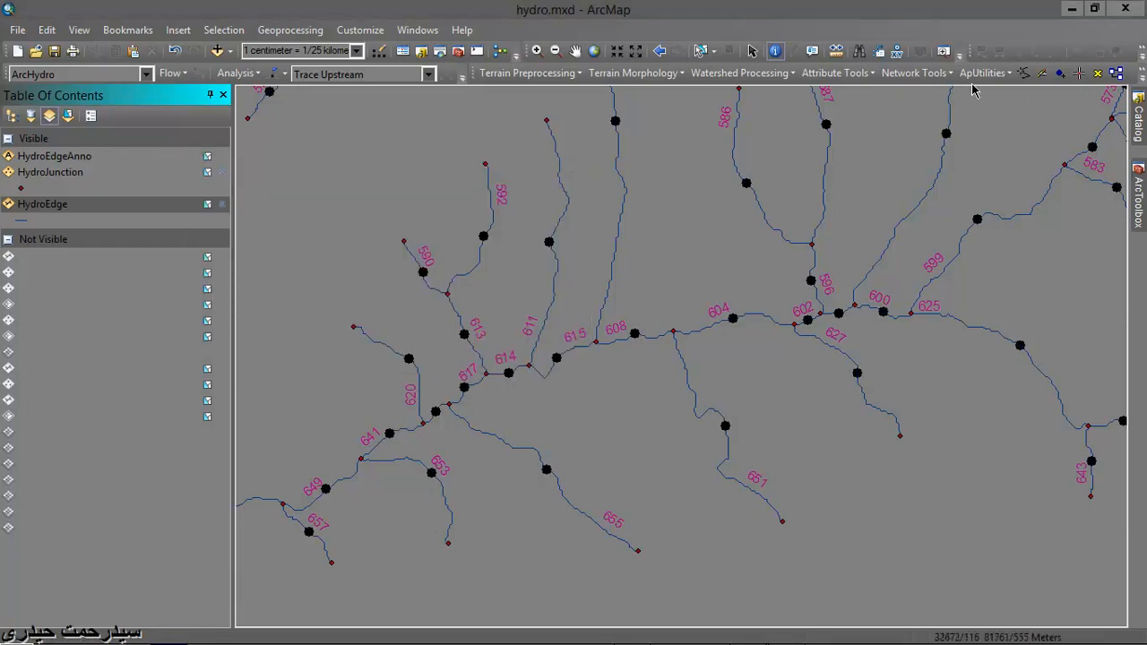
{"action": "left_click", "coordinate": [914, 73]}
{"action": "left_click", "coordinate": [939, 170]}
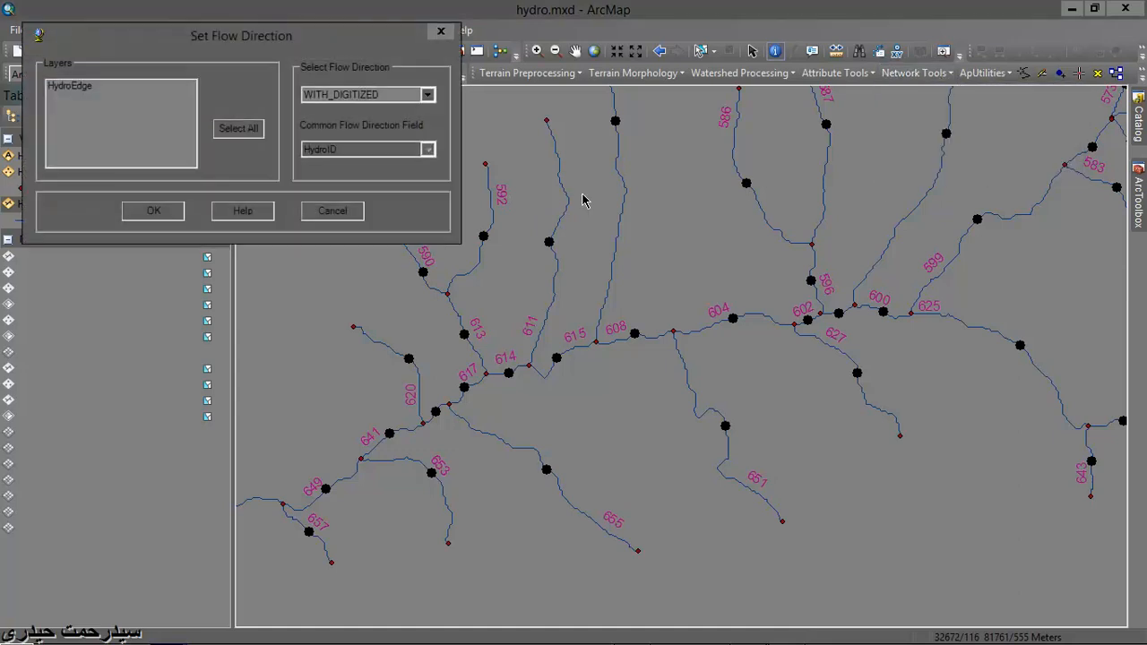
{"action": "left_click", "coordinate": [428, 95]}
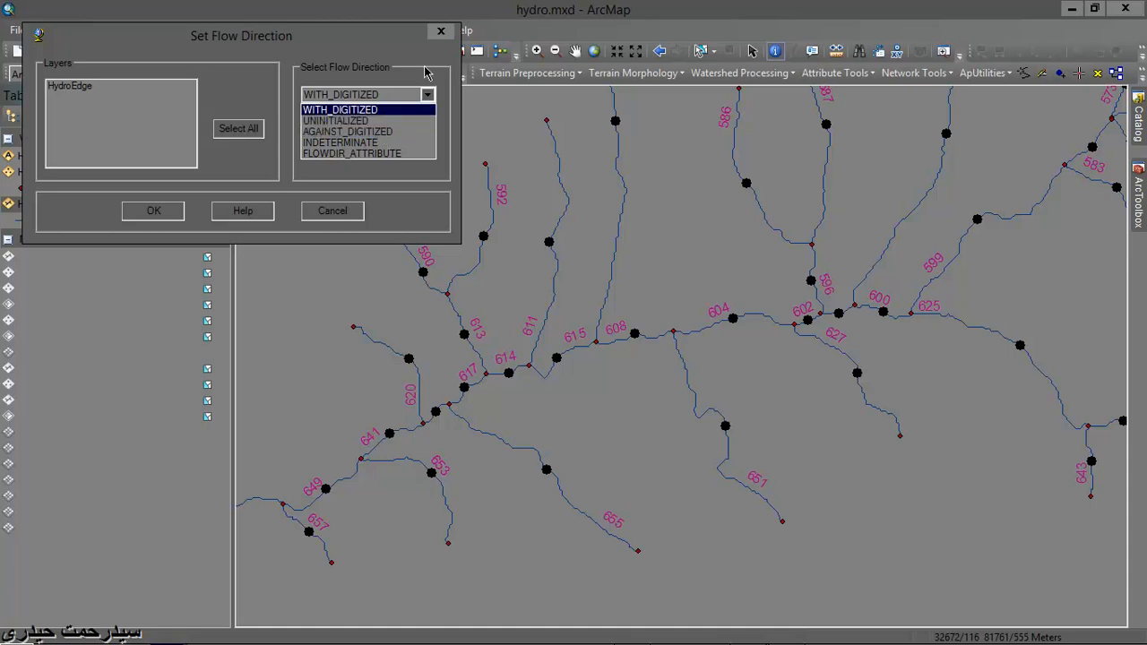
{"action": "left_click", "coordinate": [438, 36]}
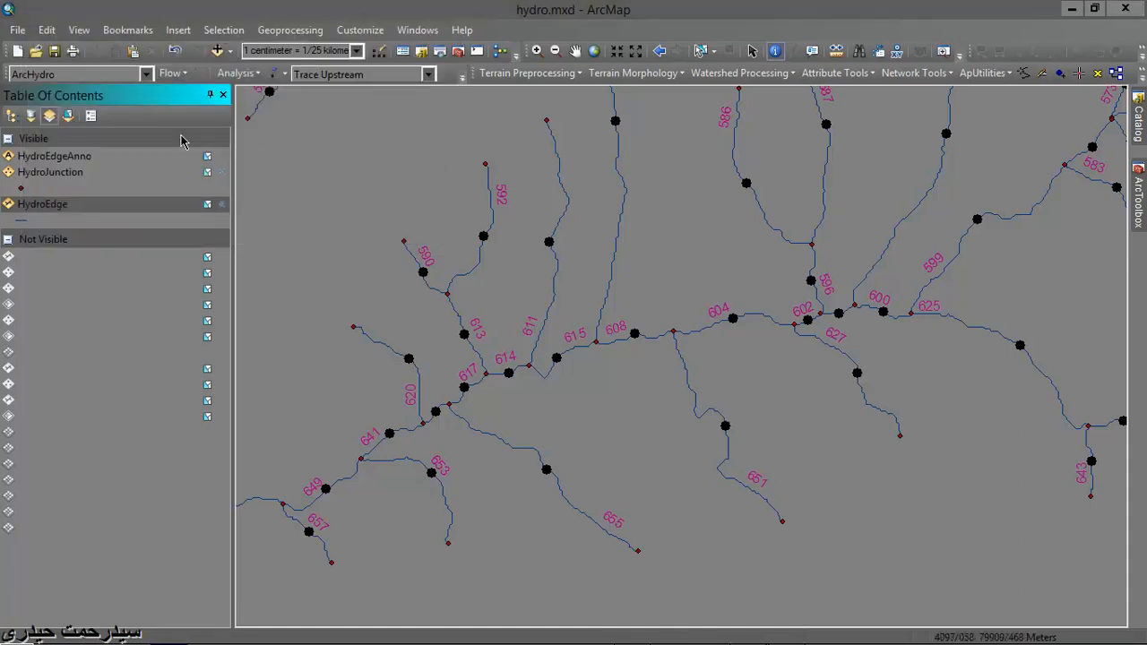
- Review the FLOWDIR field in the HydroEdge attribute table again and close the table
{"action": "left_click", "coordinate": [65, 204]}
{"action": "right_click", "coordinate": [64, 204]}
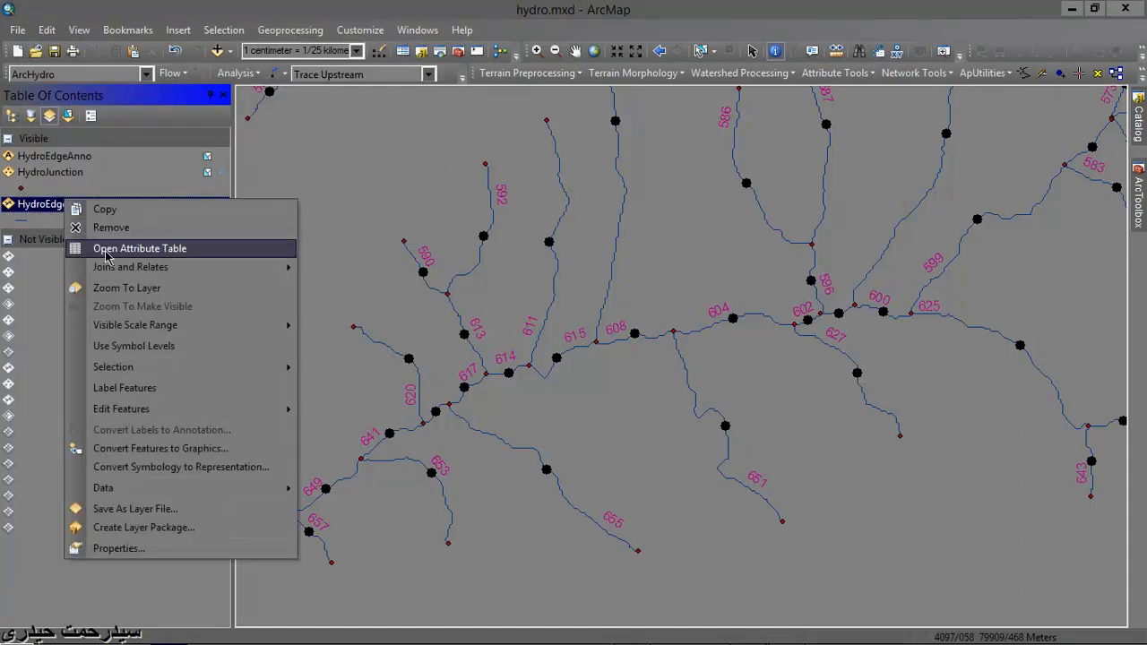
{"action": "left_click", "coordinate": [128, 248]}
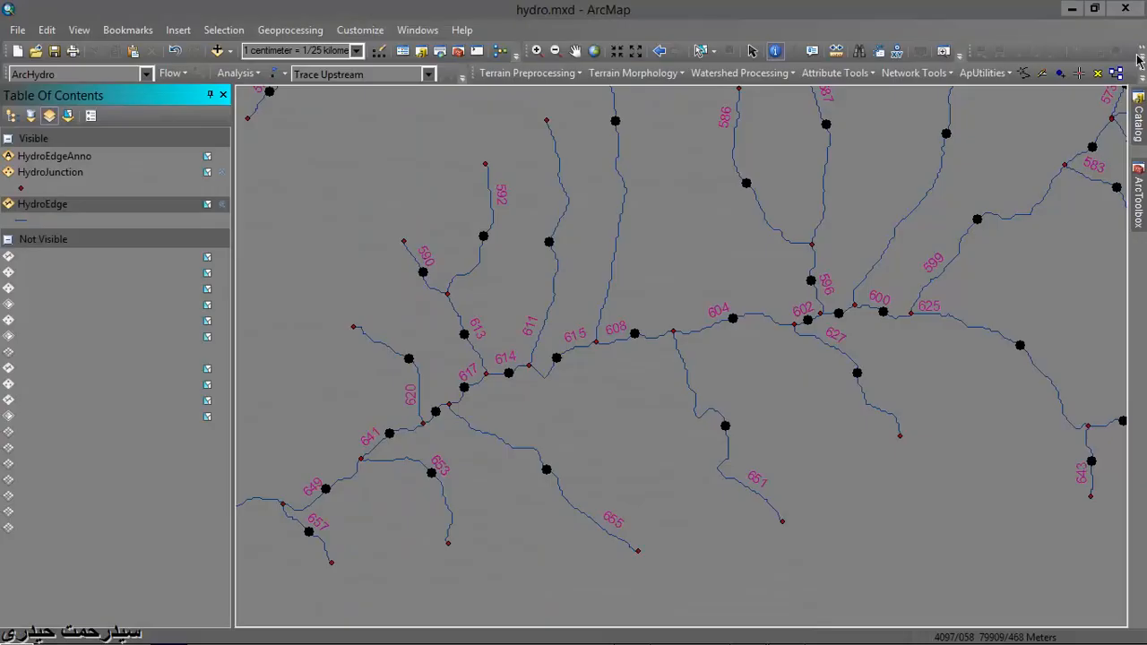
{"action": "left_click", "coordinate": [1139, 56]}
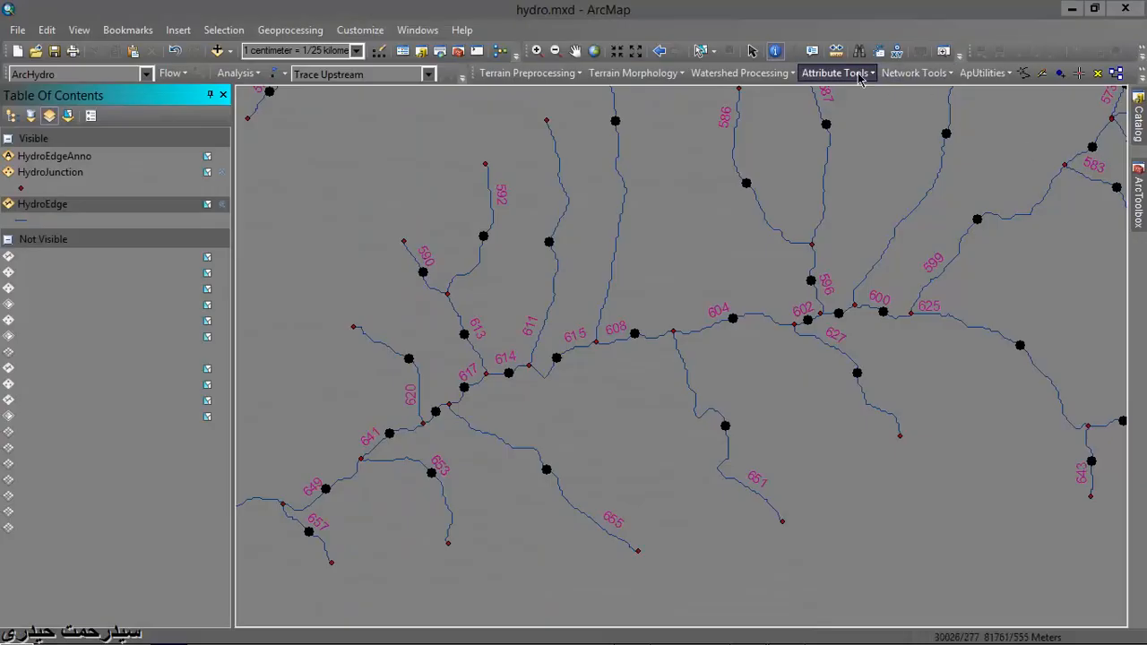
- Set the flow direction of the HydroEdge layer using the FLOWDIR_ATTRIBUTE option
{"action": "left_click", "coordinate": [899, 74]}
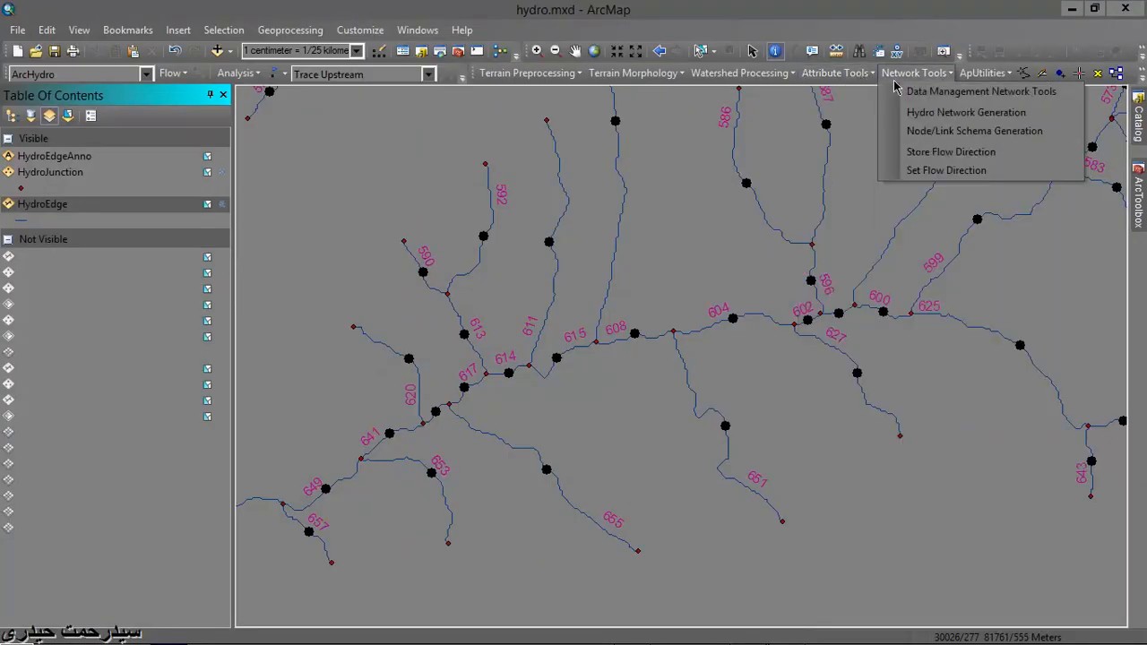
{"action": "left_click", "coordinate": [938, 170]}
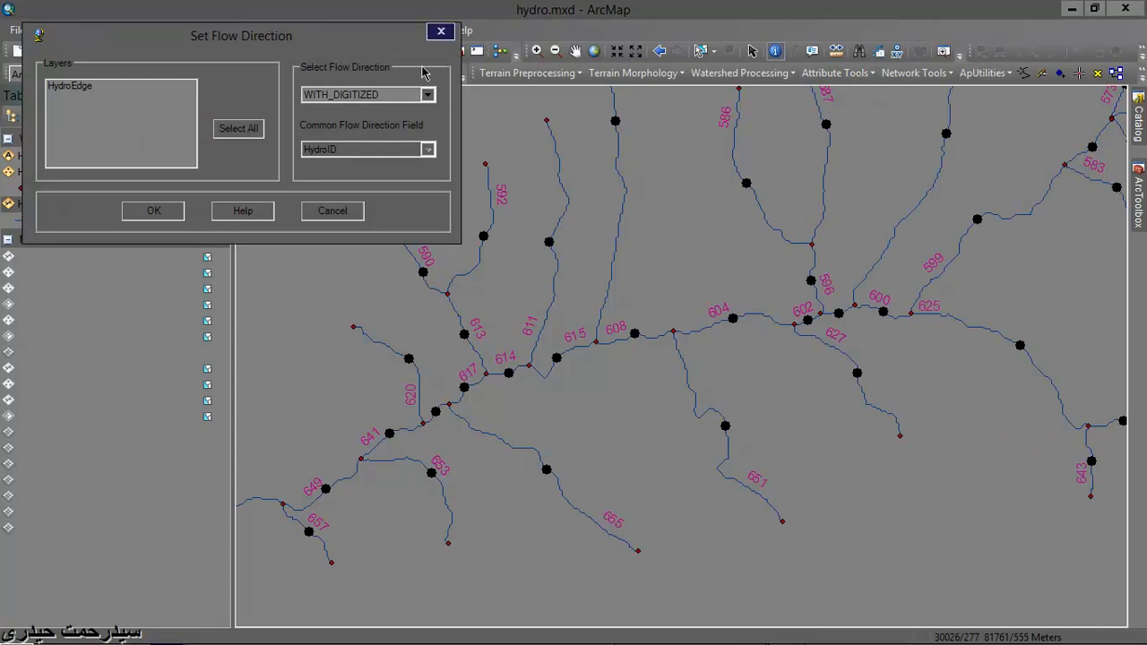
{"action": "left_click", "coordinate": [428, 94]}
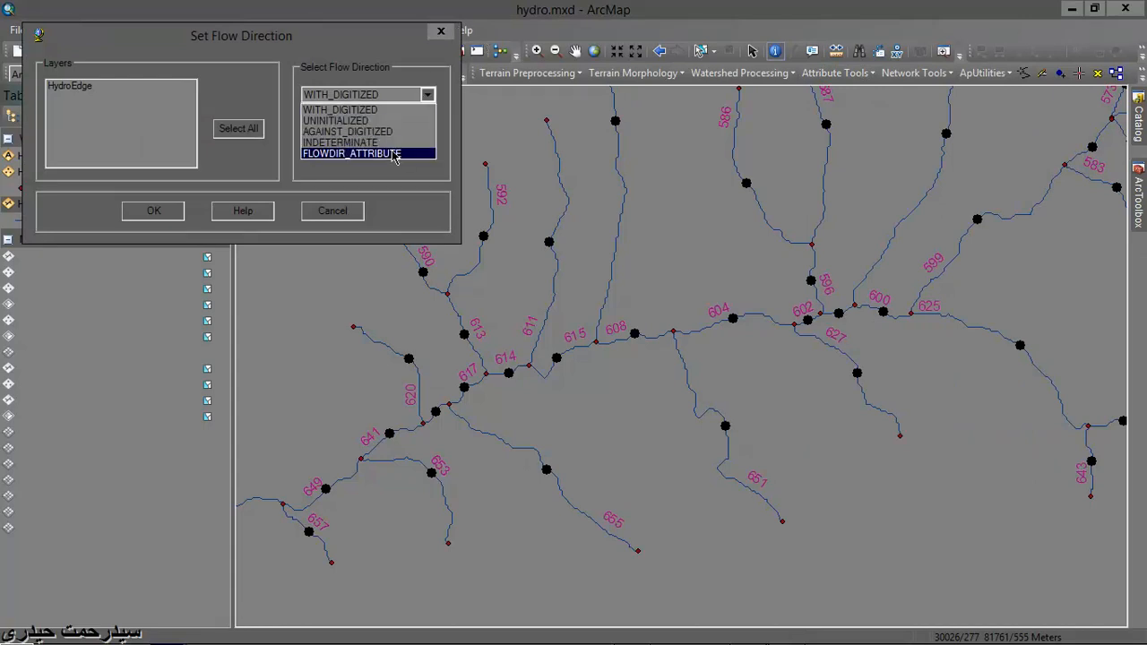
{"action": "left_click", "coordinate": [396, 154]}
{"action": "left_click", "coordinate": [57, 89]}
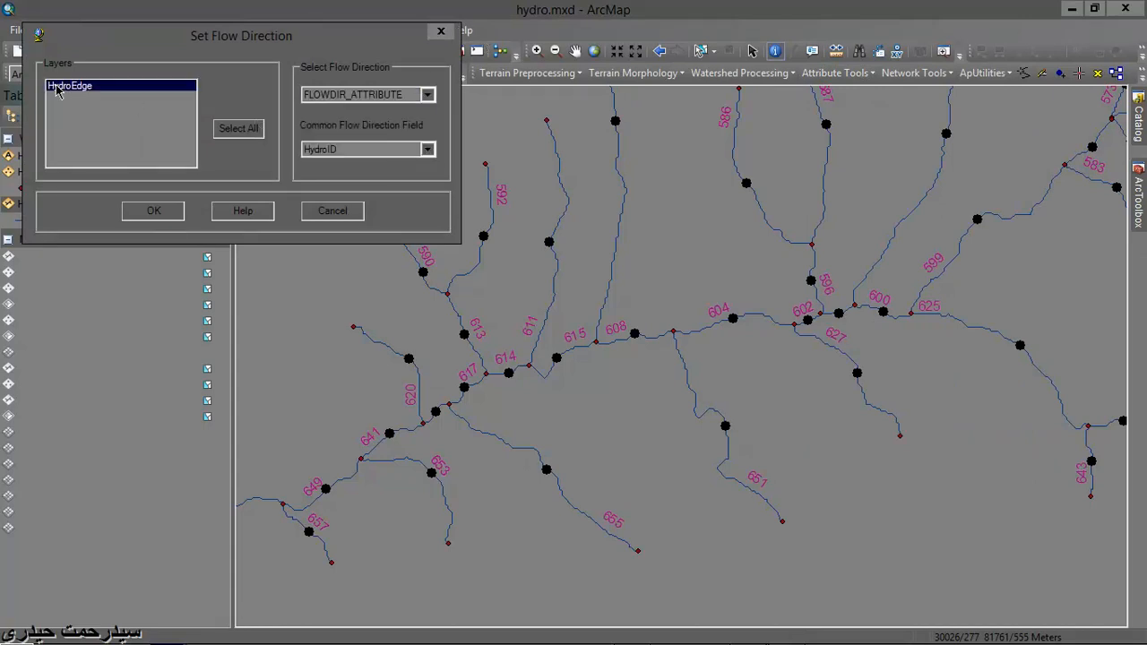
{"action": "left_click", "coordinate": [153, 212]}
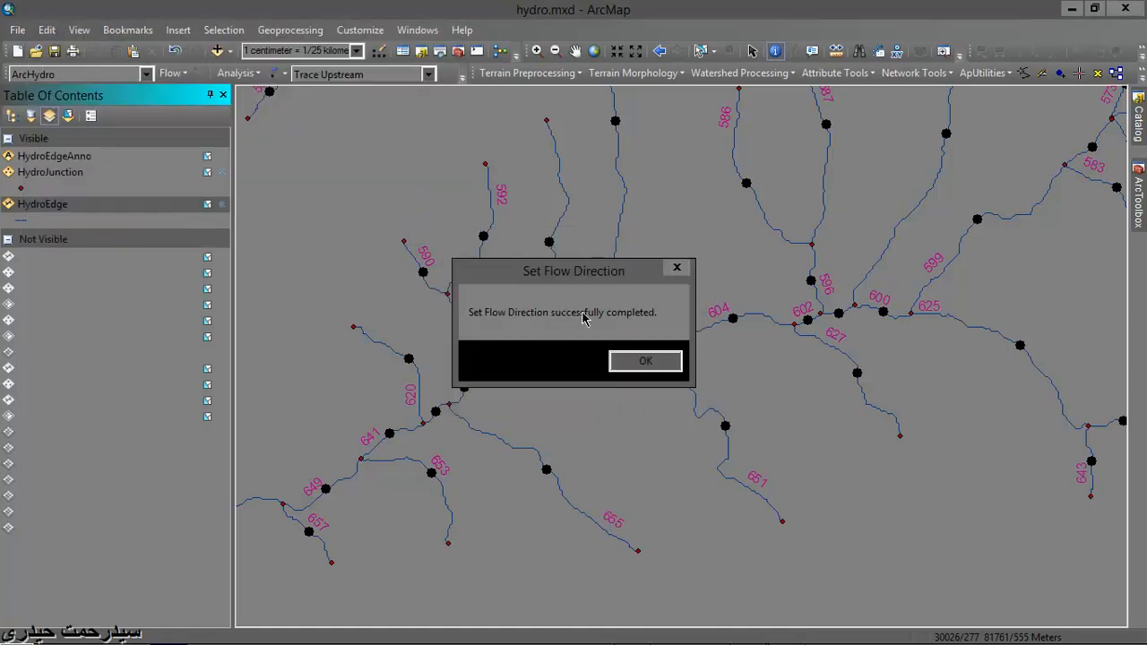
{"action": "left_click", "coordinate": [644, 360]}
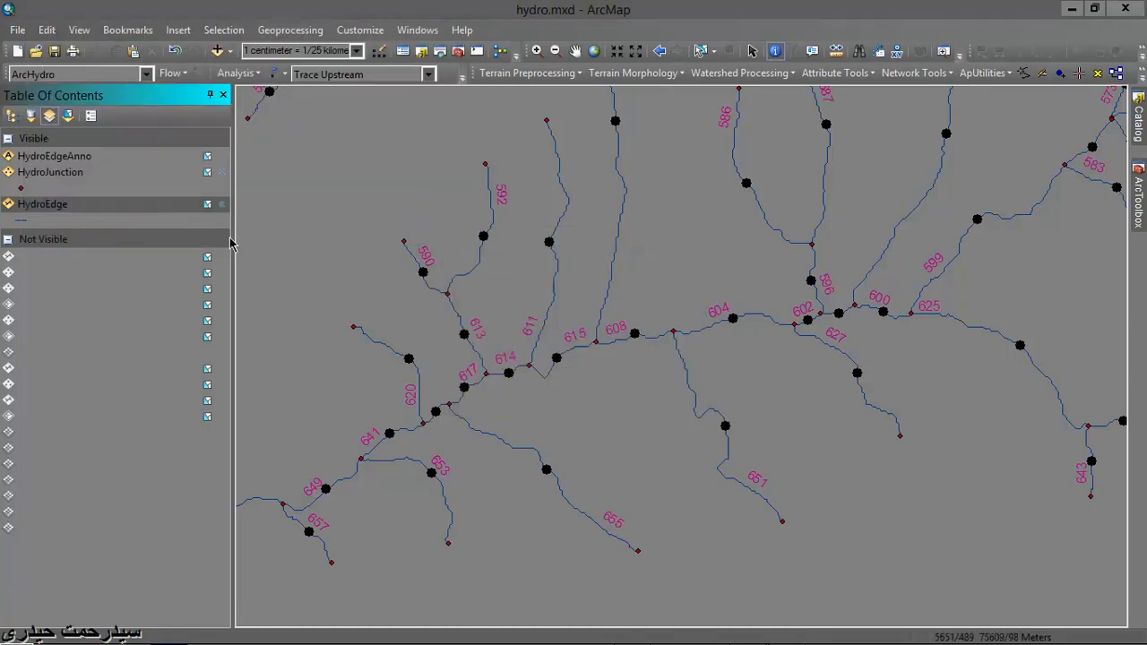
- Inspect the HydroEdge attribute table's FLOWDIR values after applying FLOWDIR_ATTRIBUTE and close the table
{"action": "right_click", "coordinate": [49, 206]}
{"action": "left_click", "coordinate": [101, 252]}
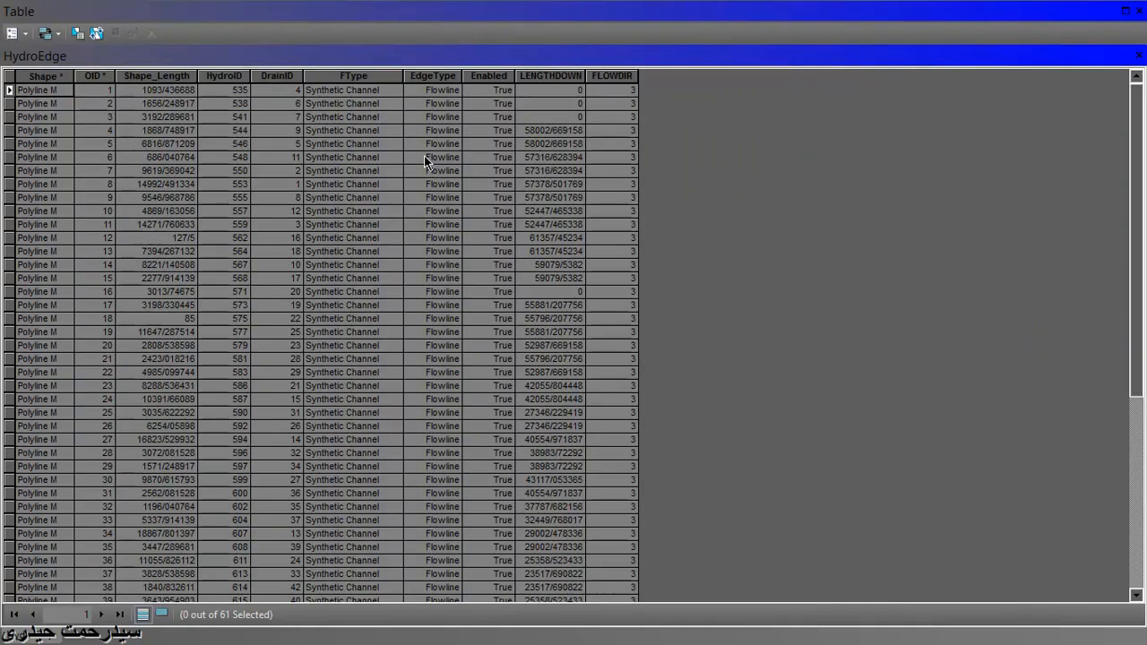
{"action": "left_click", "coordinate": [1139, 56]}
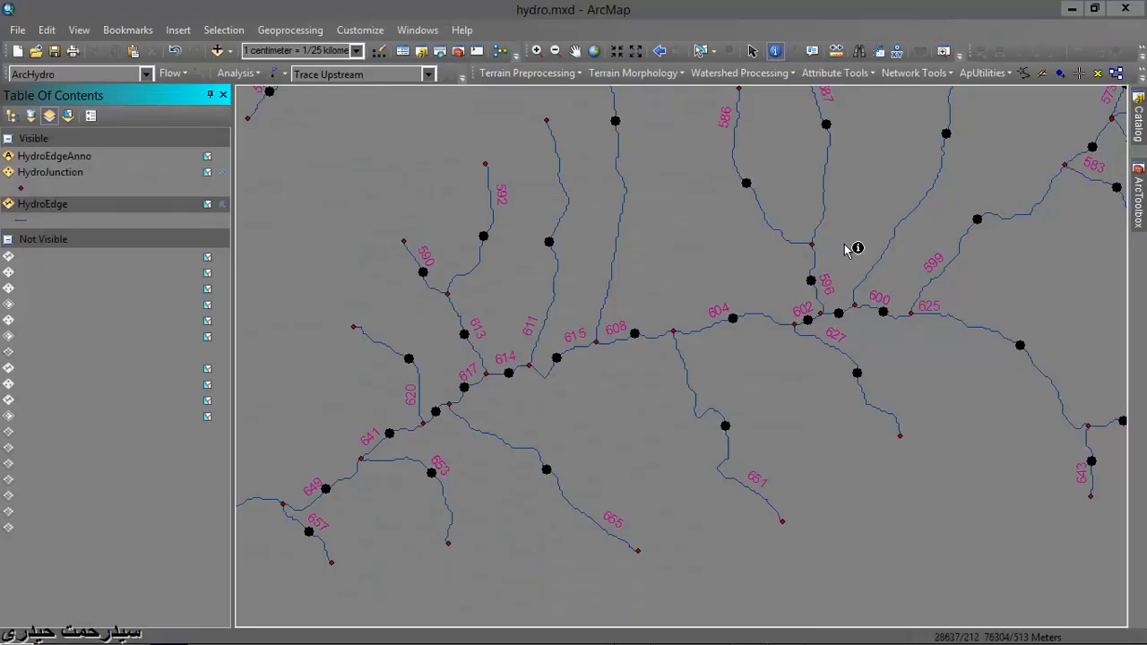
- Set the flow direction of the HydroEdge layer to WITH_DIGITIZED
{"action": "left_click", "coordinate": [923, 73]}
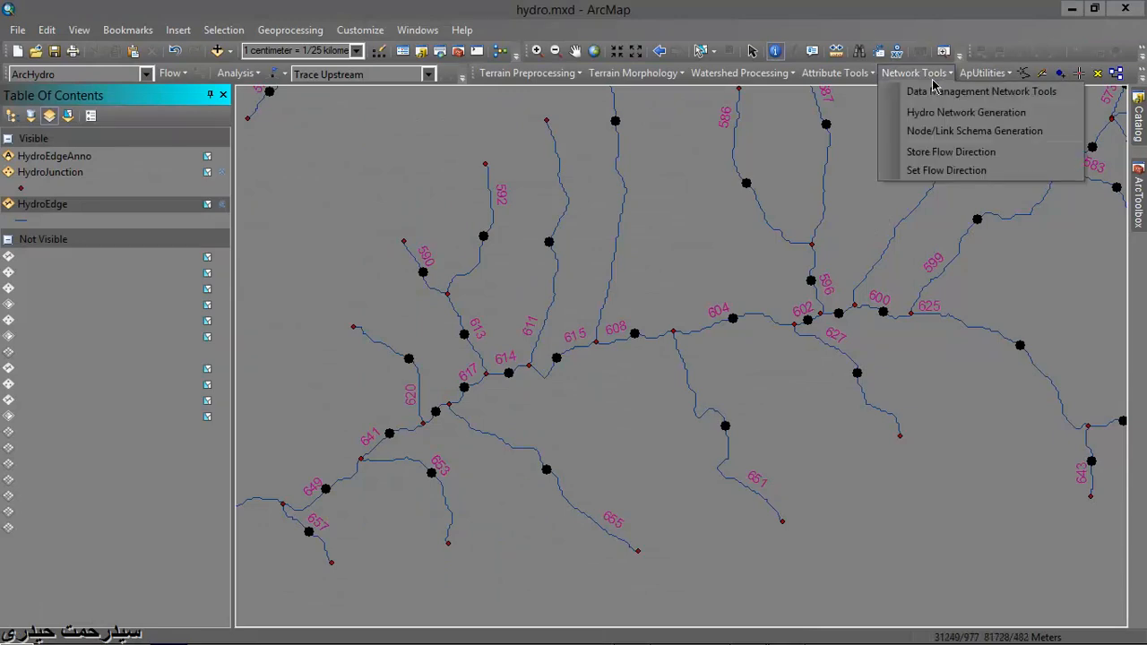
{"action": "left_click", "coordinate": [950, 171]}
{"action": "left_click", "coordinate": [450, 116]}
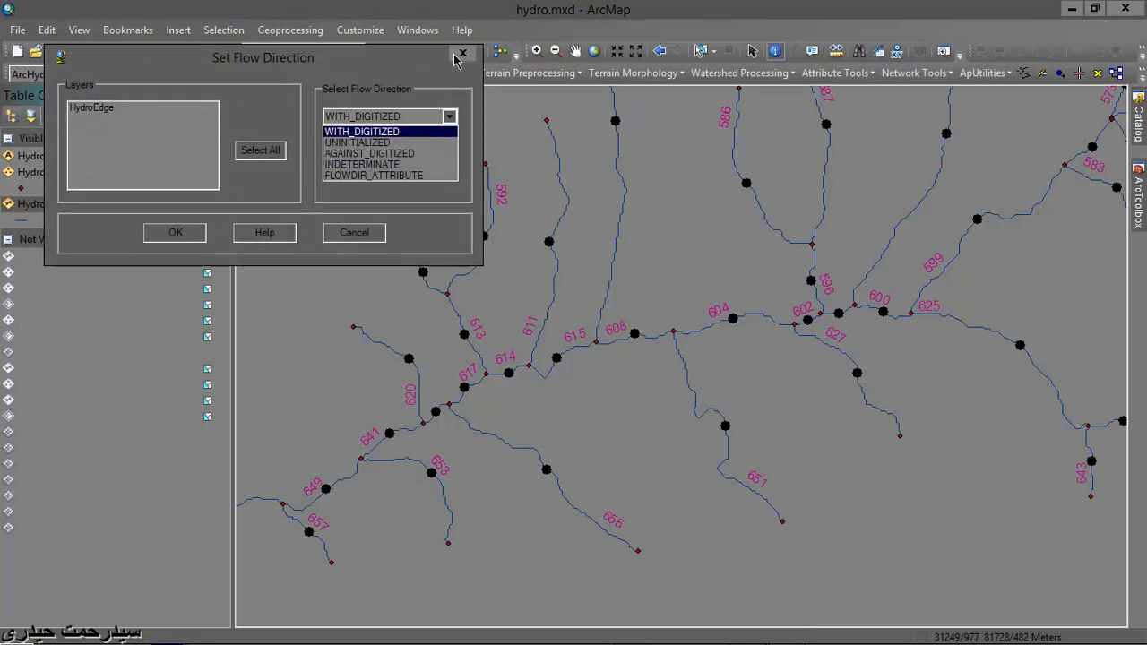
{"action": "left_click", "coordinate": [358, 132]}
{"action": "left_click", "coordinate": [103, 111]}
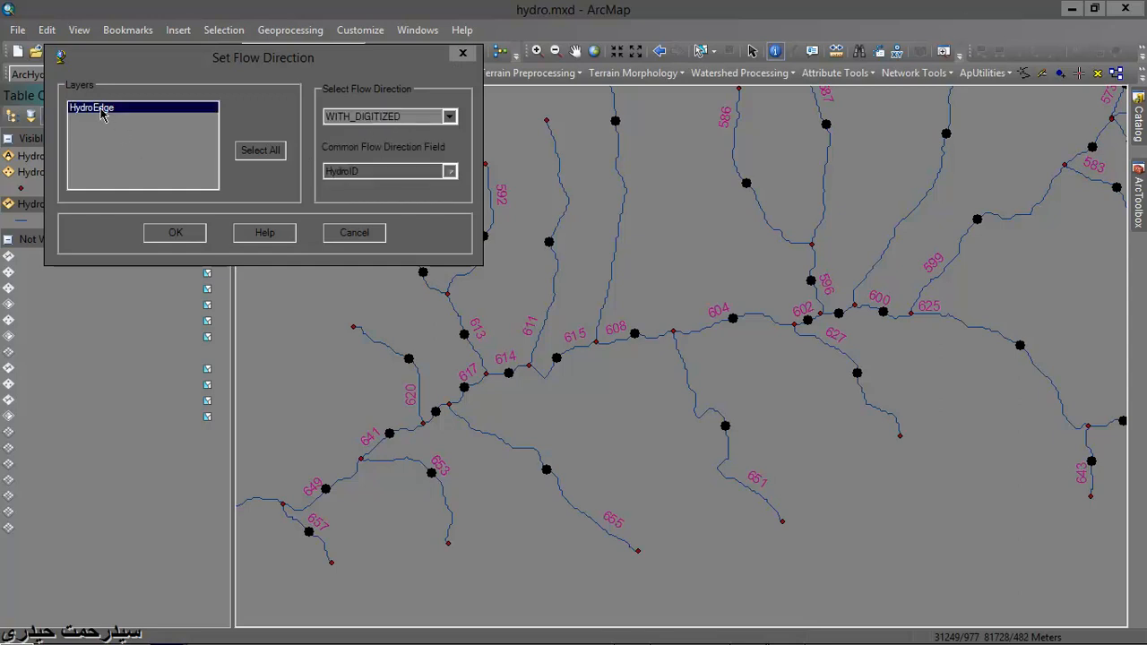
{"action": "left_click", "coordinate": [165, 234]}
{"action": "left_click", "coordinate": [657, 364]}
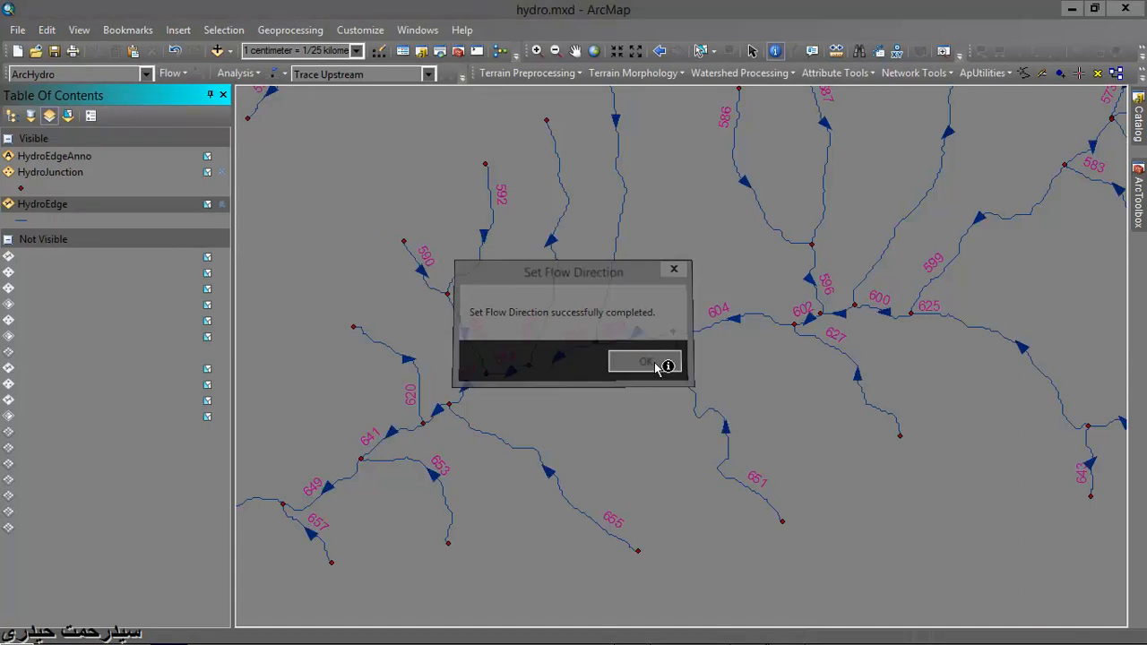
- Check the FLOWDIR values in the HydroEdge attribute table before storing the digitized direction, and close the table
{"action": "right_click", "coordinate": [95, 209]}
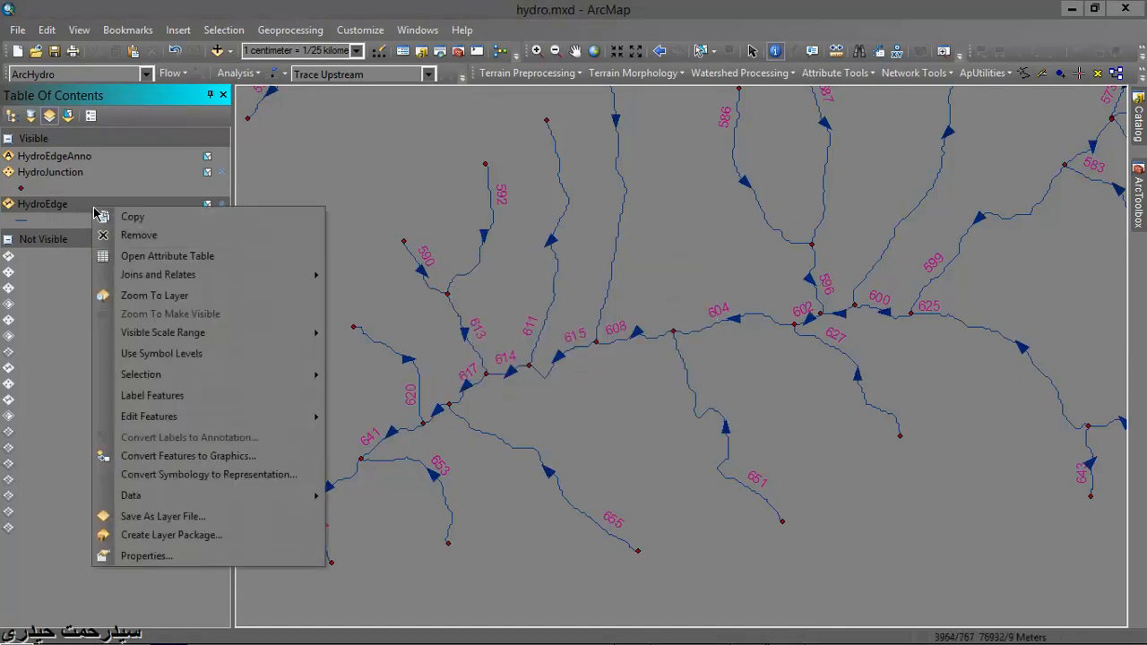
{"action": "left_click", "coordinate": [168, 256]}
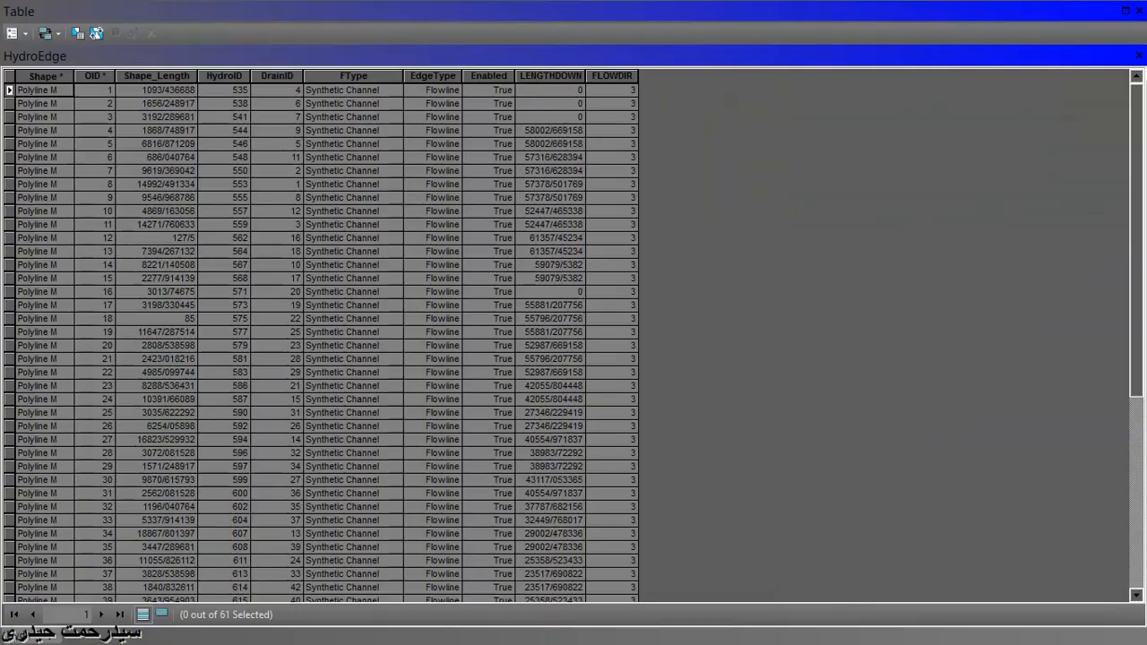
{"action": "left_click", "coordinate": [1138, 58]}
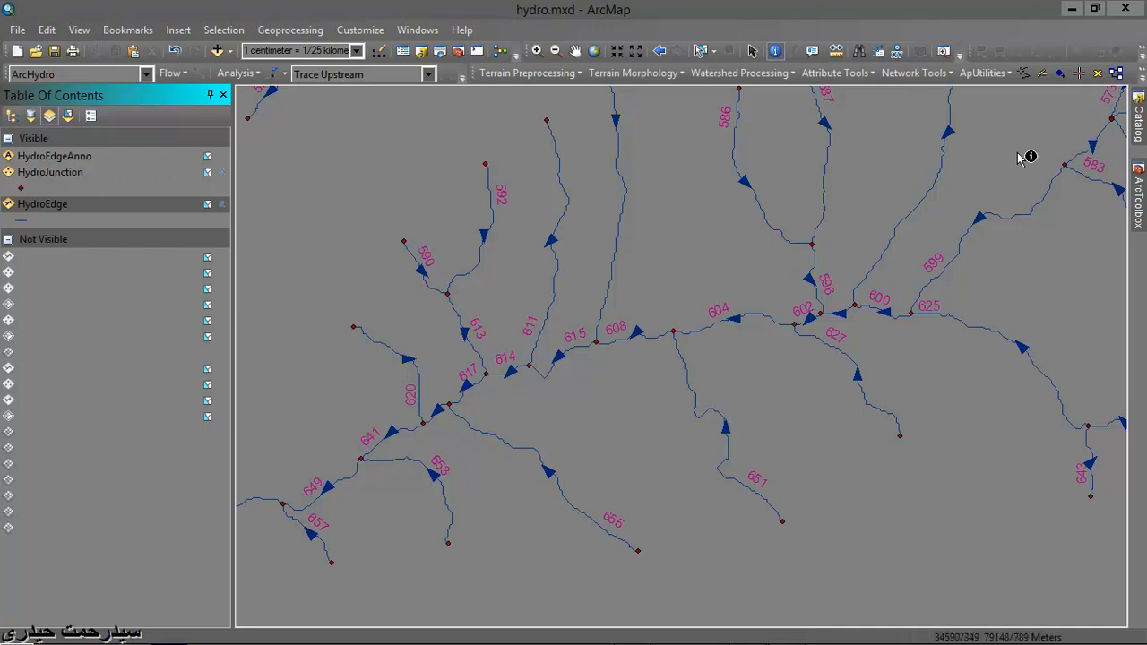
- Store the with-digitized flow direction in the HydroEdge layer's attributes
{"action": "left_click", "coordinate": [921, 77]}
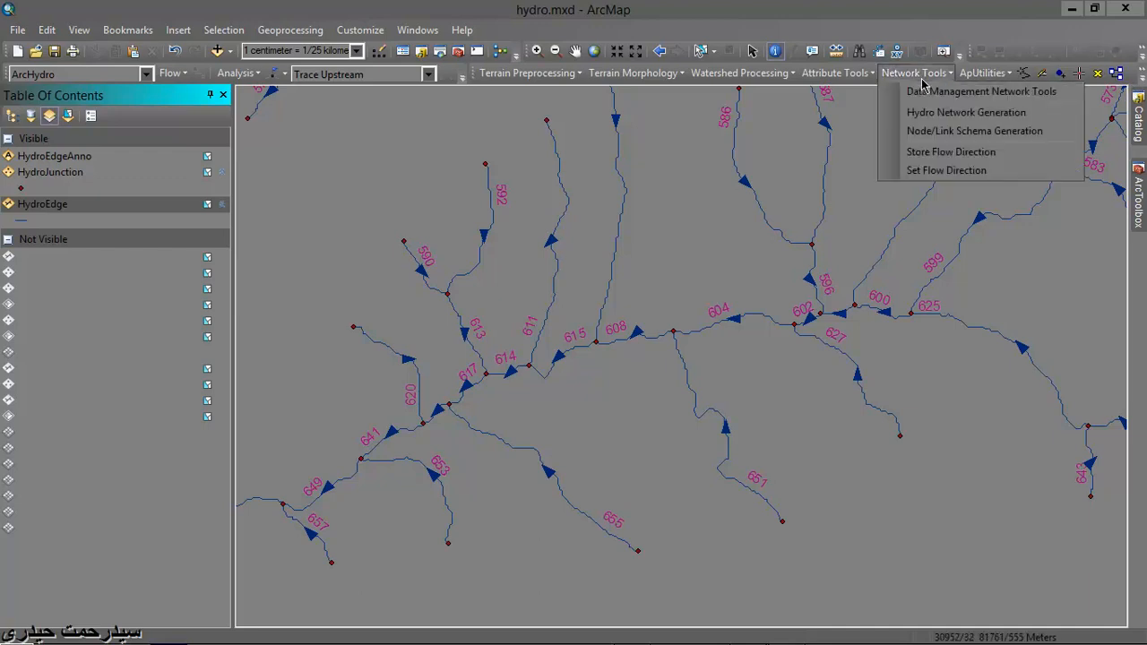
{"action": "left_click", "coordinate": [939, 153]}
{"action": "left_click", "coordinate": [128, 134]}
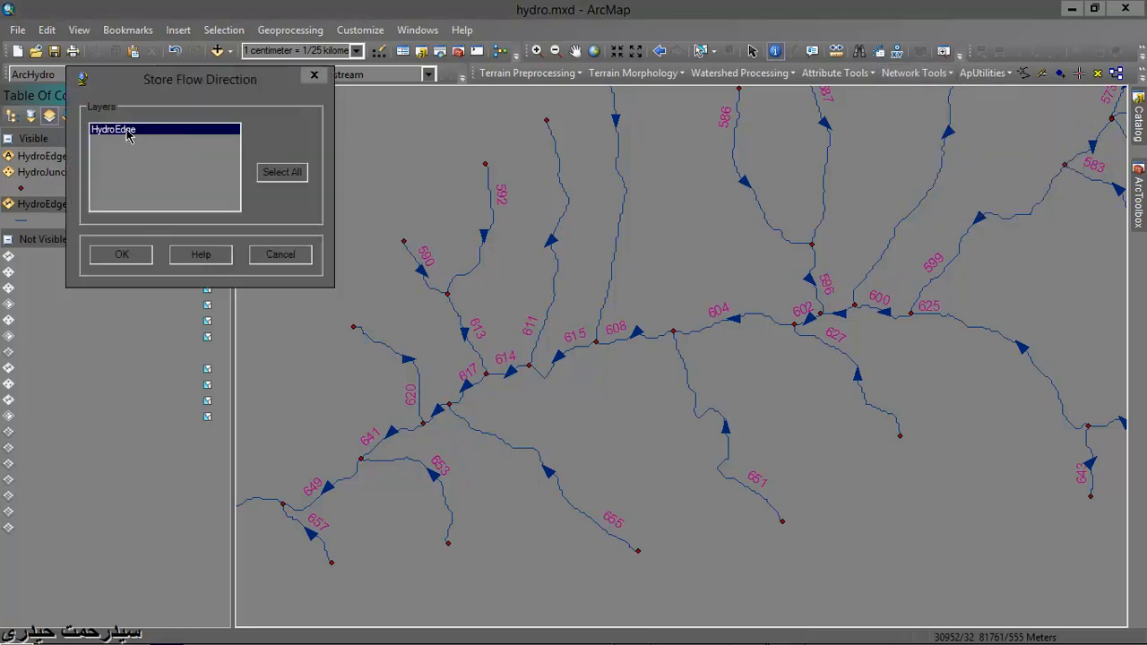
{"action": "left_click", "coordinate": [123, 255]}
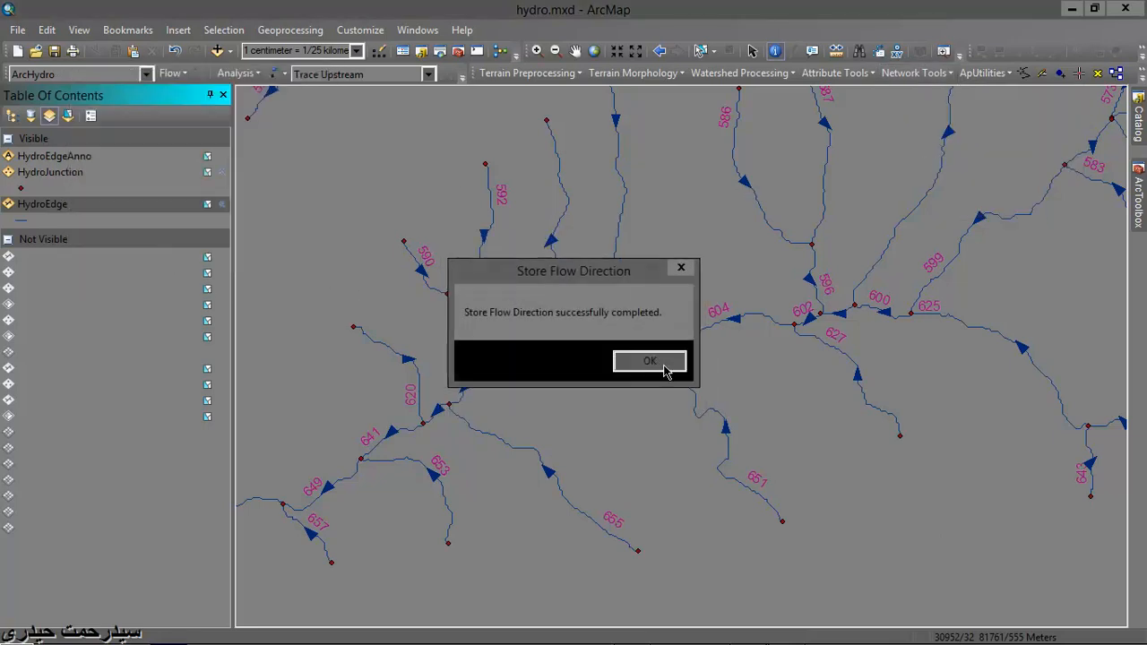
{"action": "left_click", "coordinate": [632, 362]}
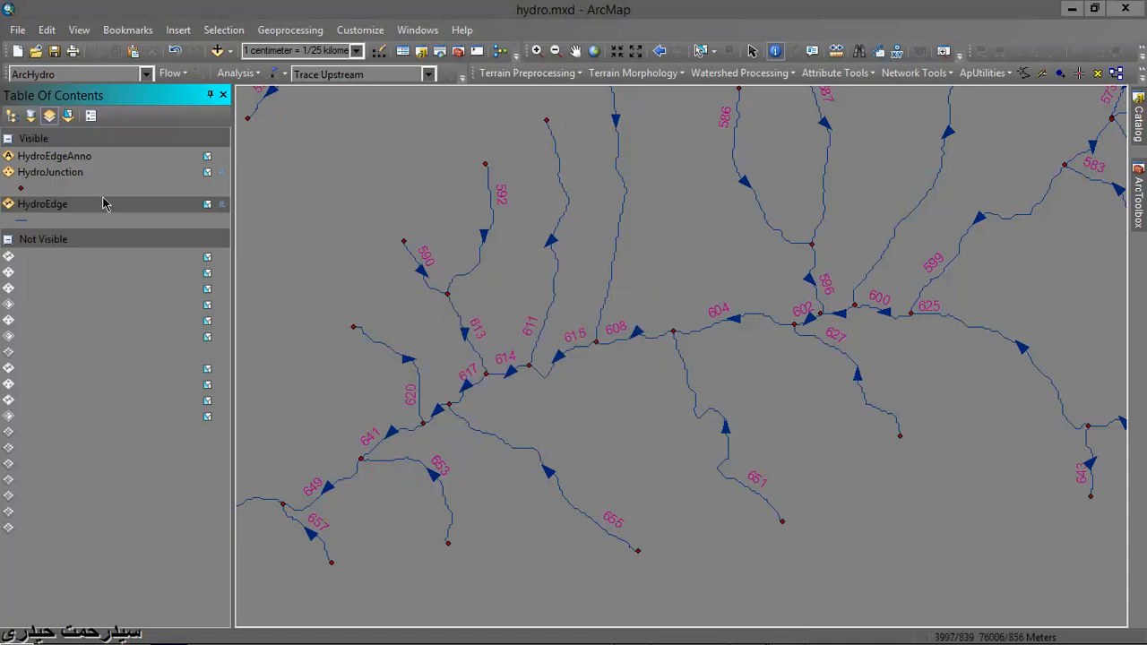
- Check the FLOWDIR values in the HydroEdge attribute table after storing the with-digitized direction, and close the table
{"action": "right_click", "coordinate": [52, 207]}
{"action": "left_click", "coordinate": [108, 248]}
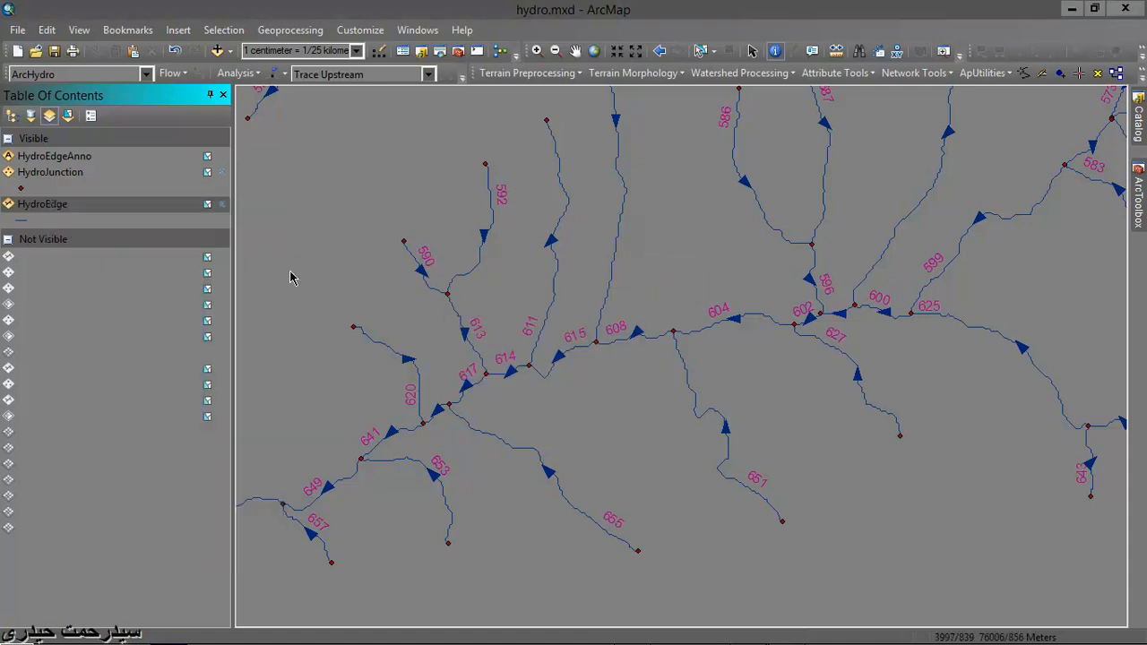
{"action": "left_click", "coordinate": [624, 143]}
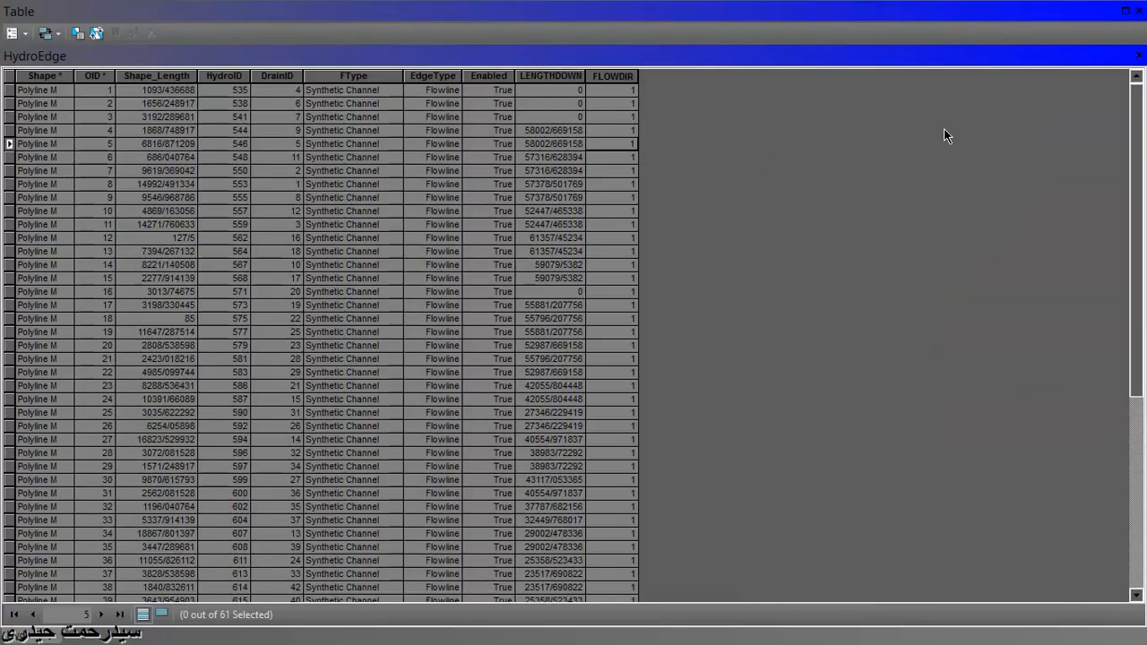
{"action": "left_click", "coordinate": [1138, 58]}
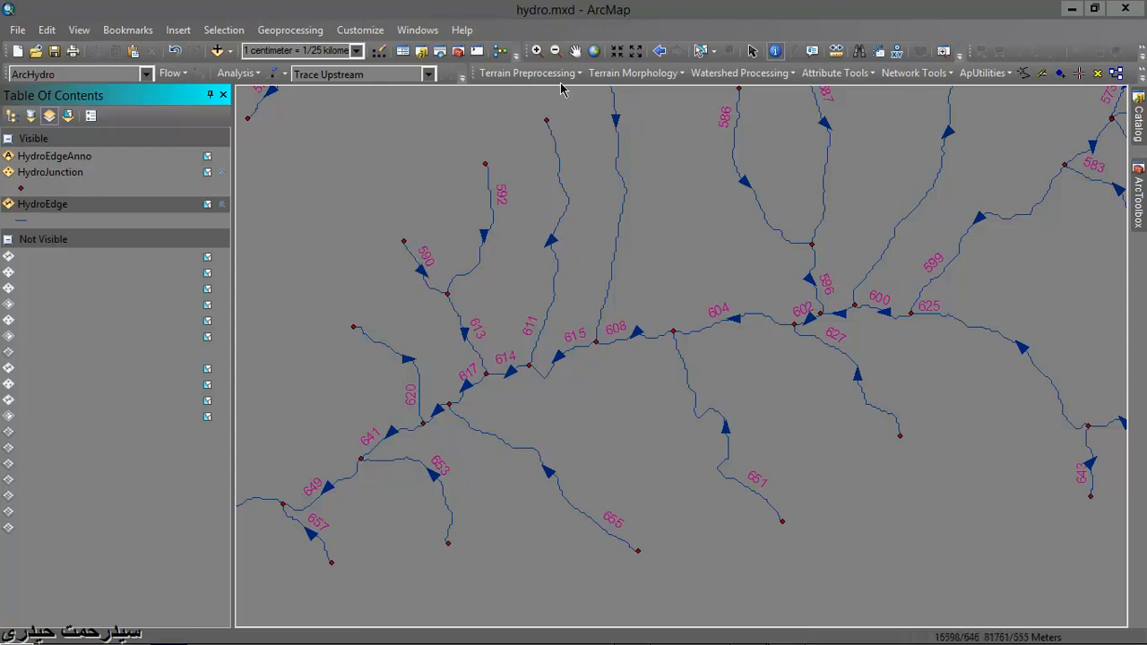
{"action": "left_click", "coordinate": [652, 73]}
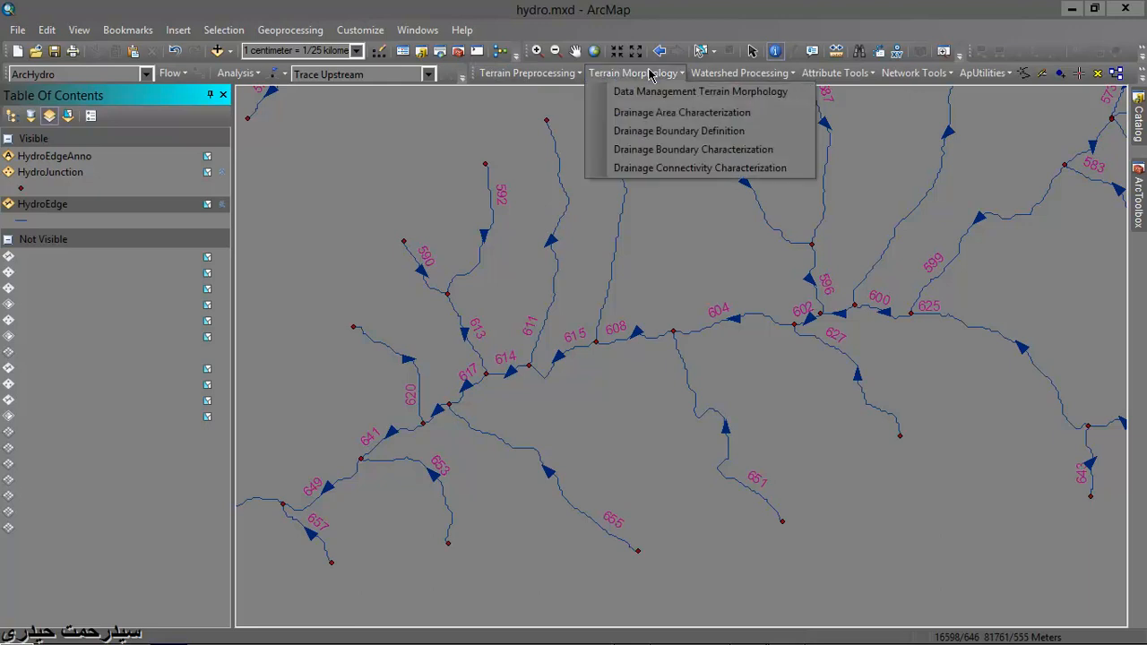
{"action": "mouse_move", "coordinate": [725, 74]}
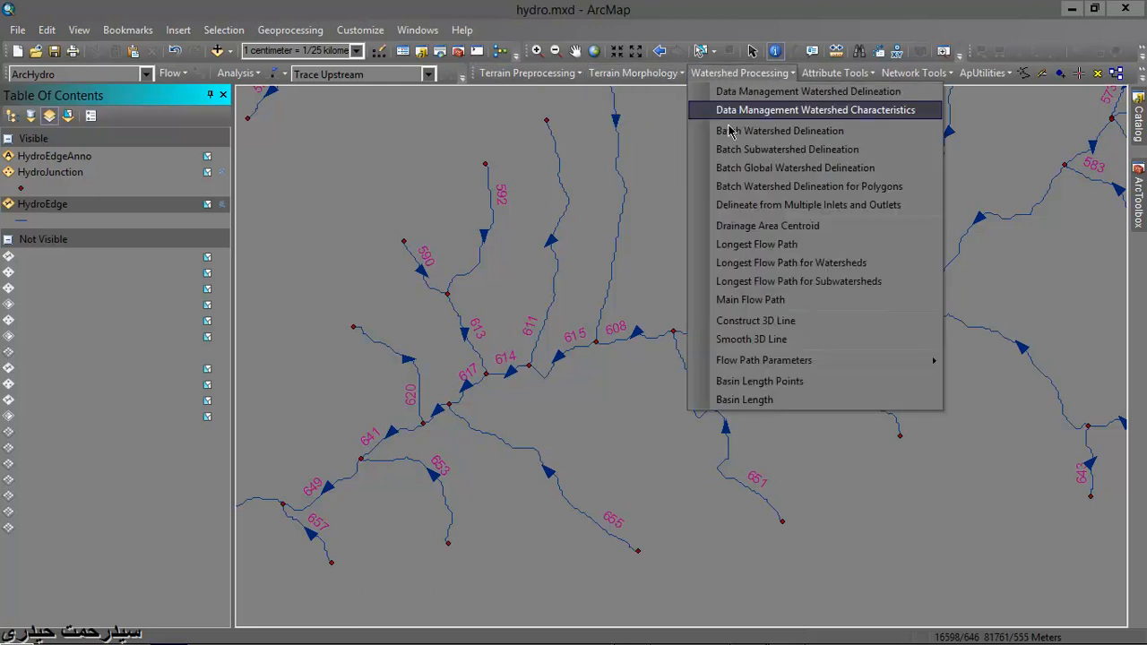
{"action": "mouse_move", "coordinate": [829, 73]}
{"action": "mouse_move", "coordinate": [667, 78]}
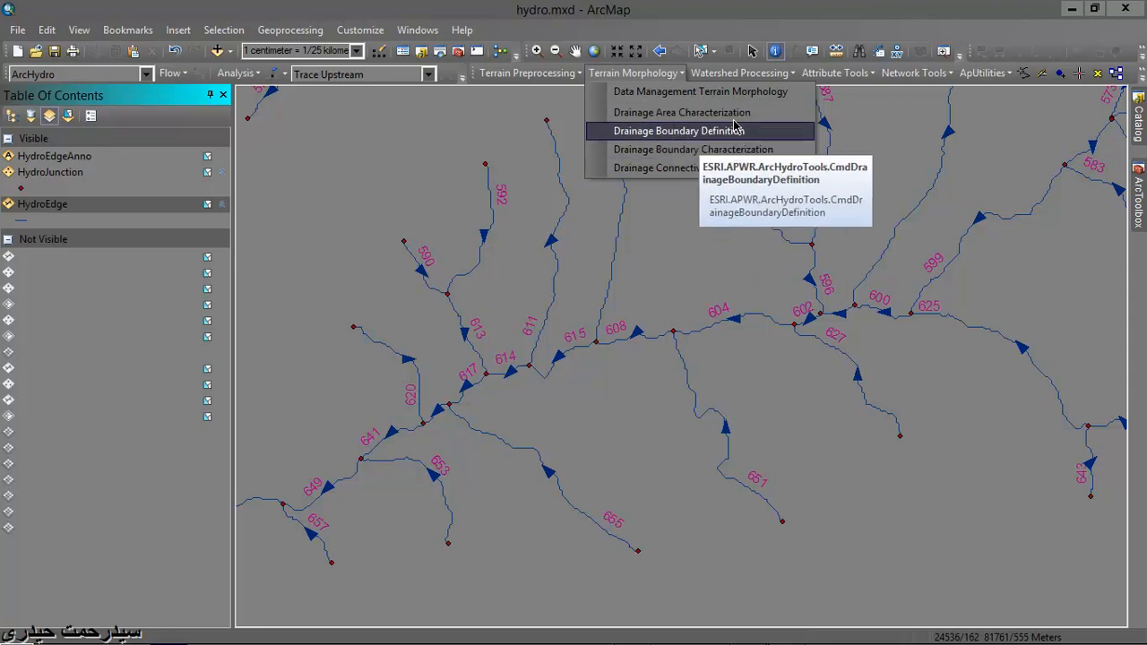
{"action": "mouse_move", "coordinate": [768, 80]}
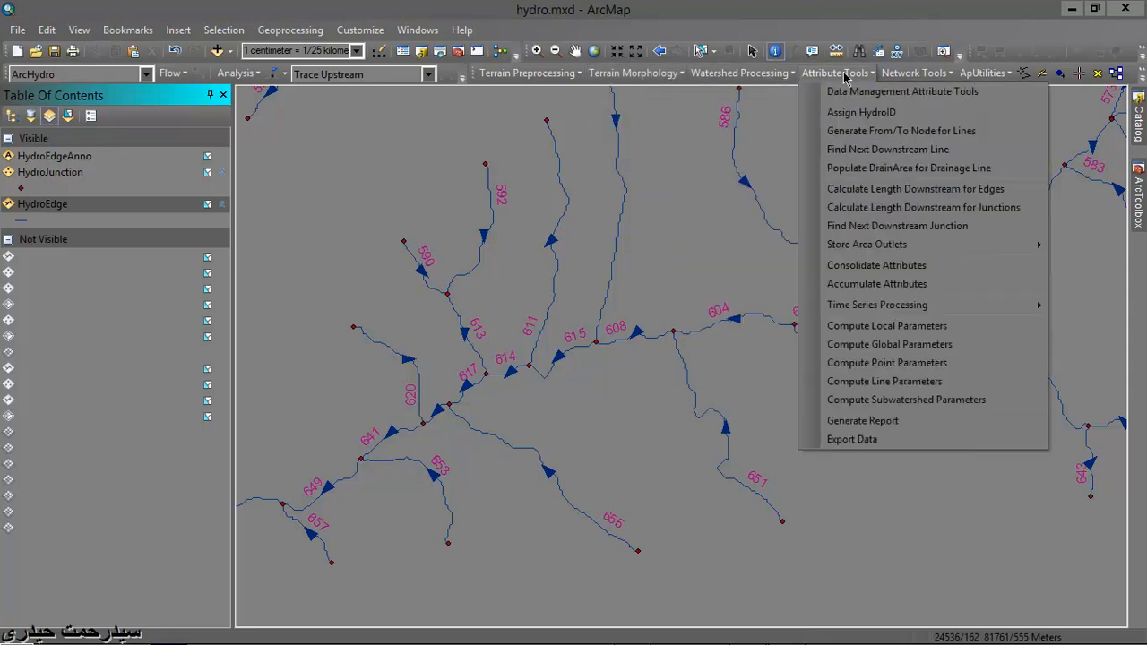
{"action": "mouse_move", "coordinate": [935, 70]}
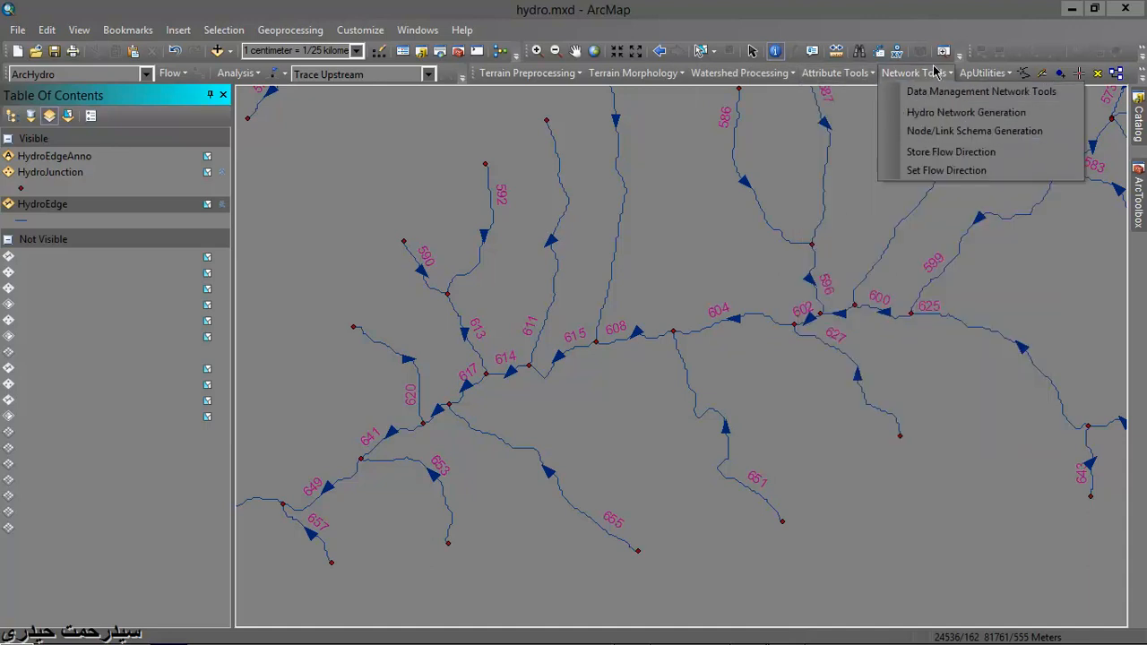
- View the raster and vector target locations set for DefaultConfig, and close the dialog without changes
{"action": "mouse_move", "coordinate": [983, 76]}
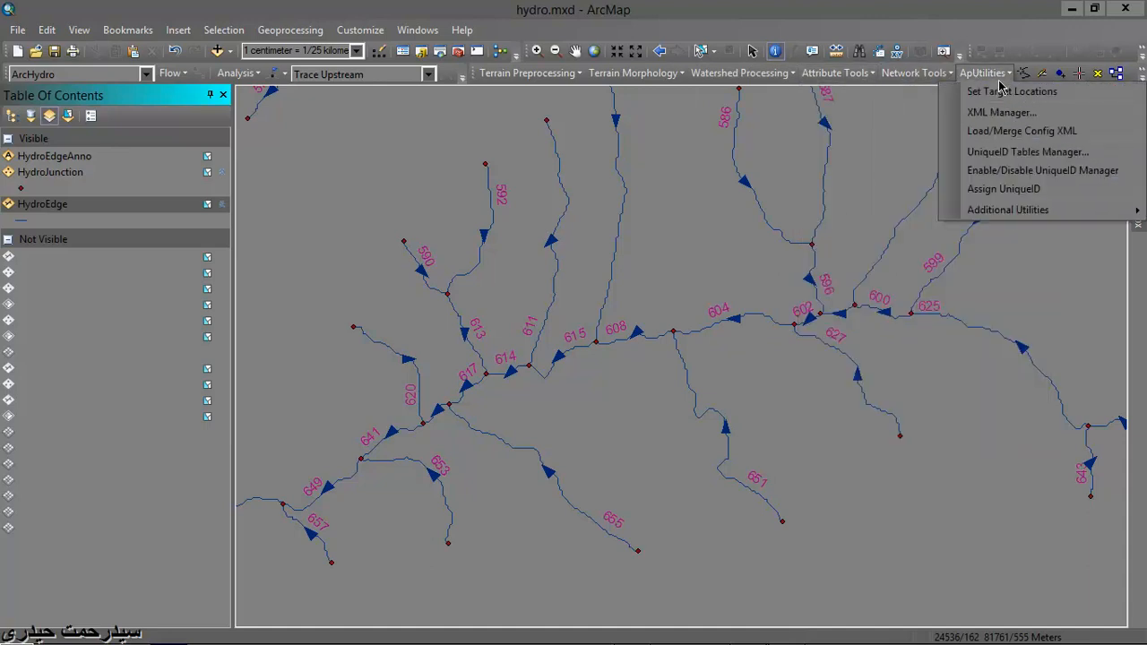
{"action": "left_click", "coordinate": [1001, 93]}
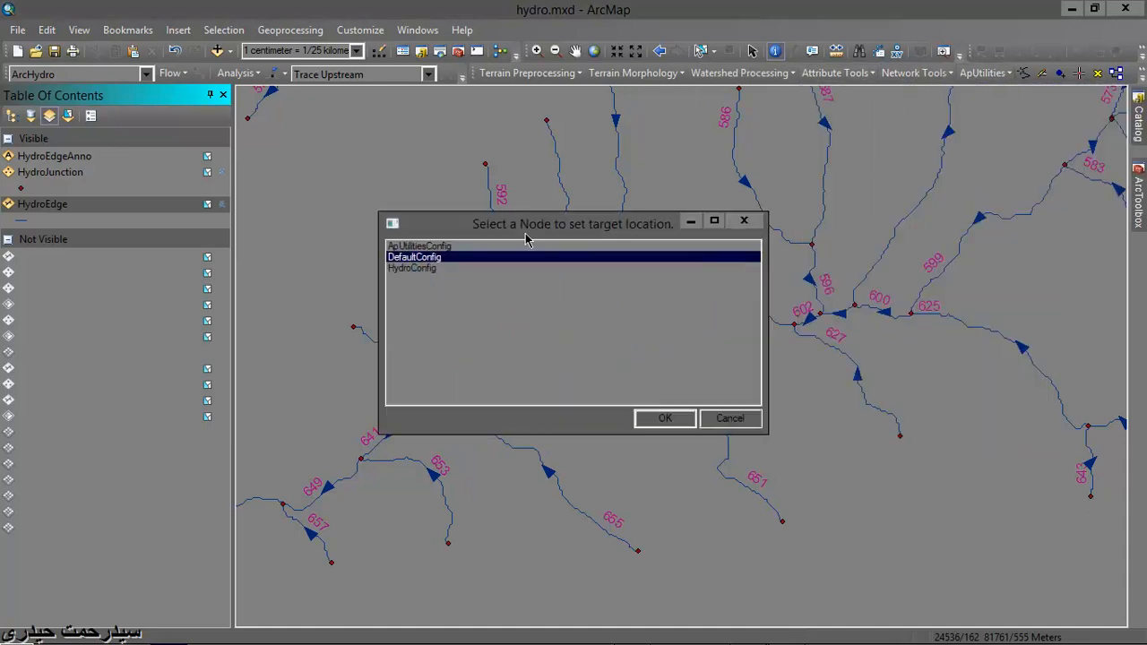
{"action": "left_click", "coordinate": [663, 417]}
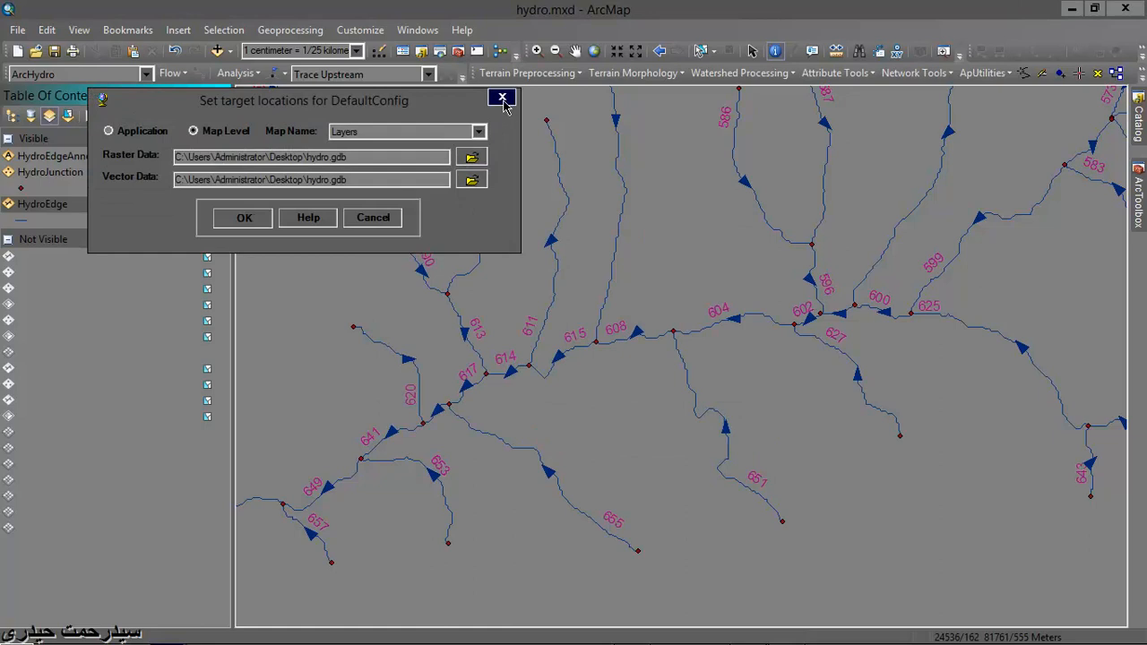
{"action": "left_click", "coordinate": [503, 99]}
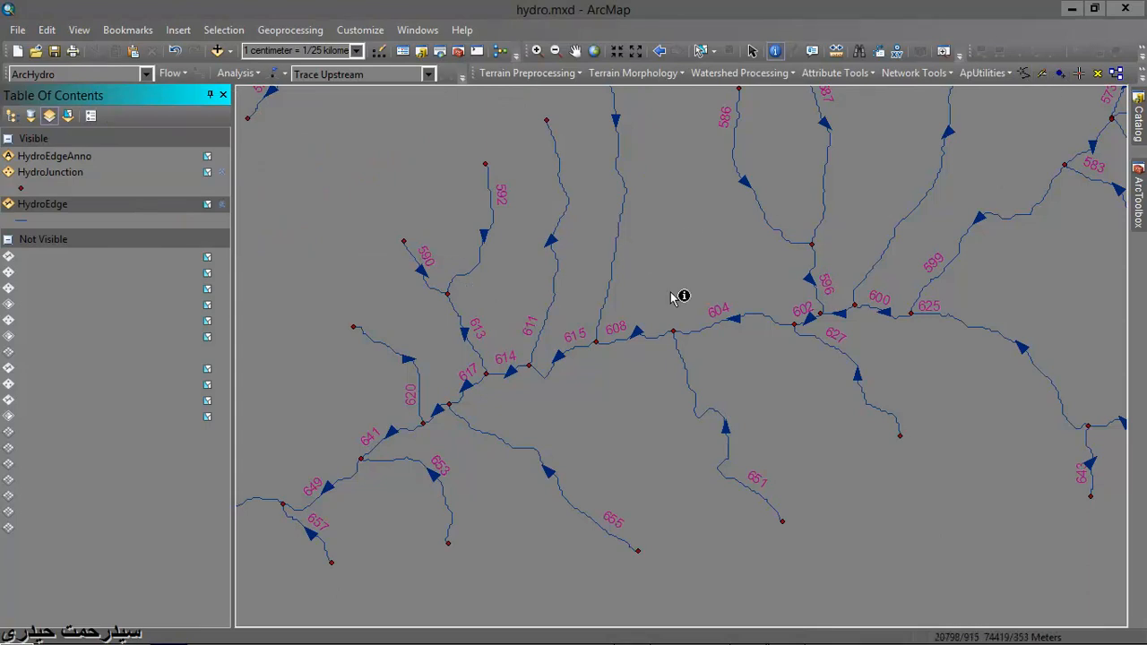
- List the map layers by drawing order and widen the table of contents
{"action": "scroll", "coordinate": [358, 274], "scroll_direction": "up", "scroll_amount": 1}
{"action": "left_click", "coordinate": [11, 116]}
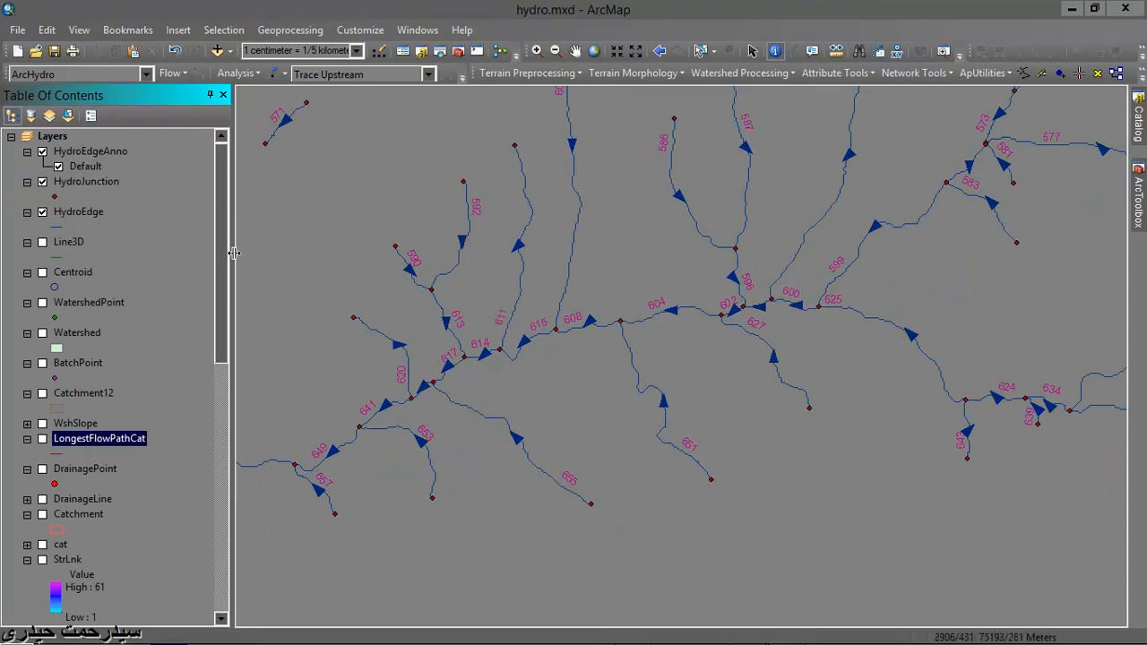
{"action": "left_click_drag", "start_coordinate": [260, 251], "coordinate": [258, 251]}
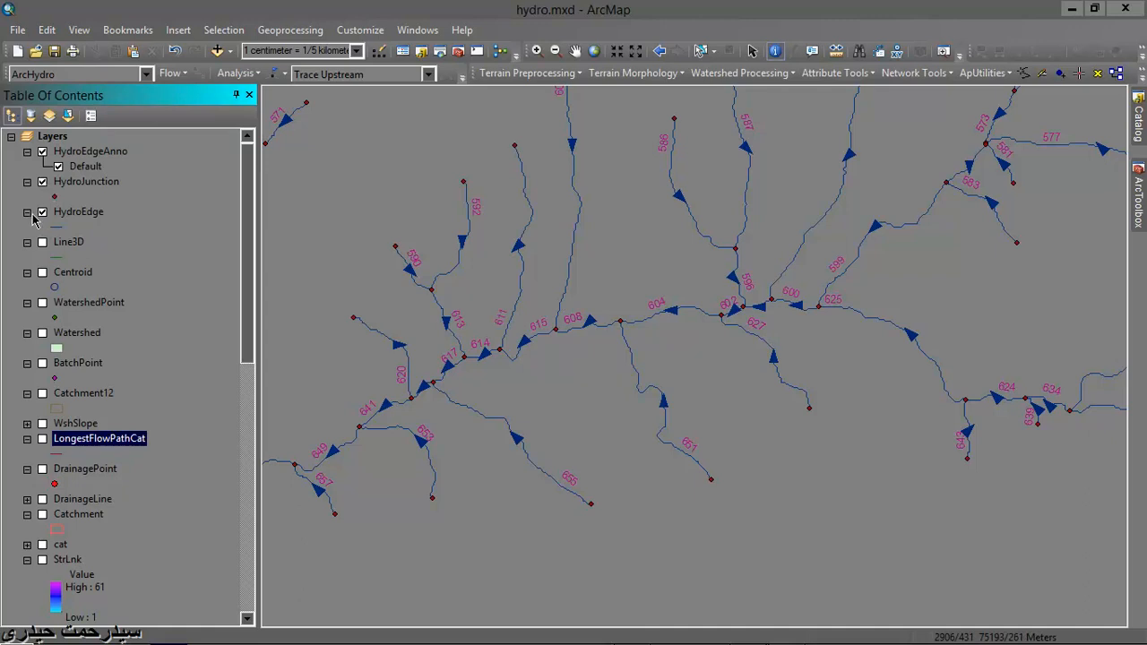
- Display the Centroid layer and remove the Line3D layer from the map
{"action": "left_click", "coordinate": [42, 271]}
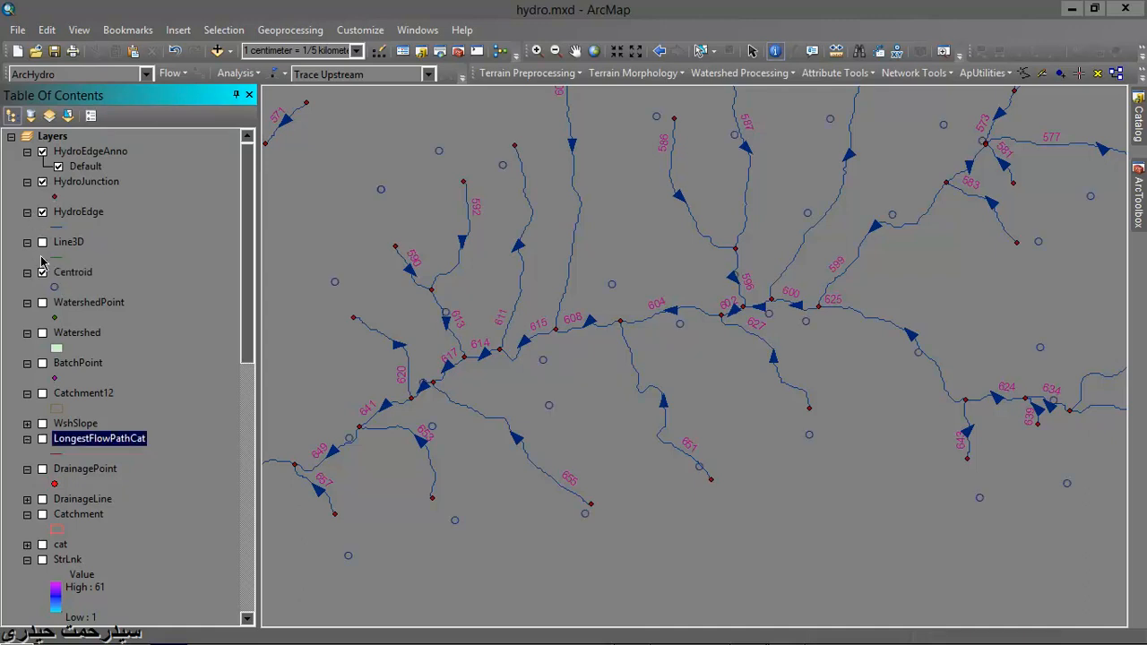
{"action": "right_click", "coordinate": [60, 244]}
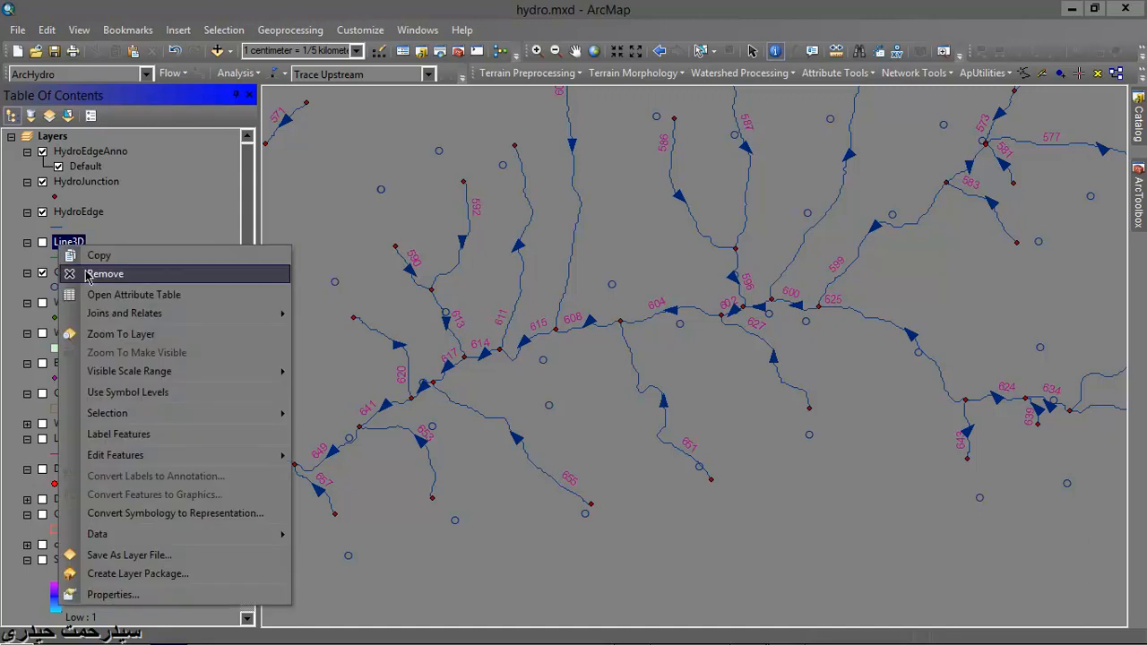
{"action": "left_click", "coordinate": [89, 275]}
- Turn on the WatershedPoint and Watershed layers to examine them on the map, leaving the Watershed symbol as it is
{"action": "left_click", "coordinate": [45, 275]}
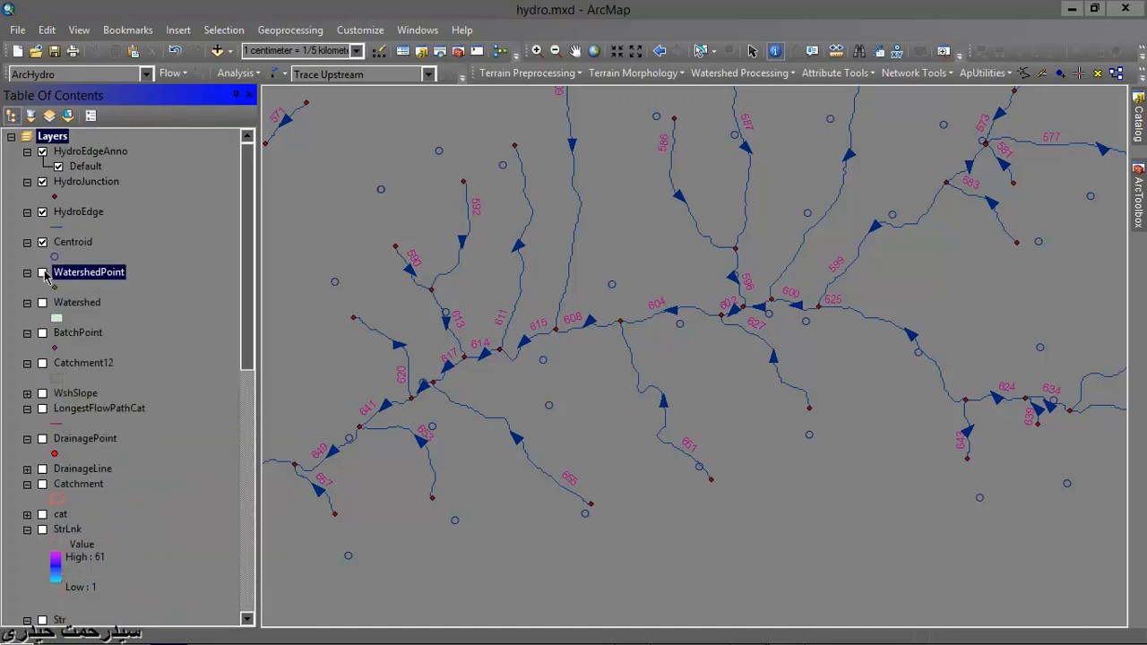
{"action": "left_click", "coordinate": [42, 273]}
{"action": "left_click", "coordinate": [42, 272]}
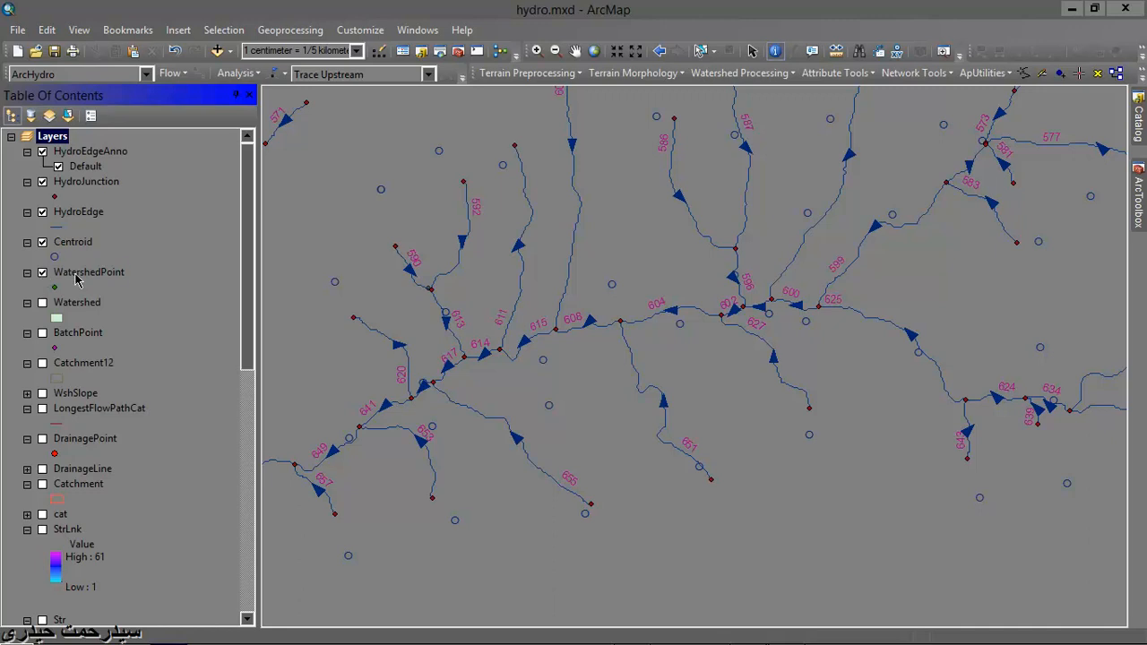
{"action": "right_click", "coordinate": [75, 274]}
{"action": "left_click", "coordinate": [172, 256]}
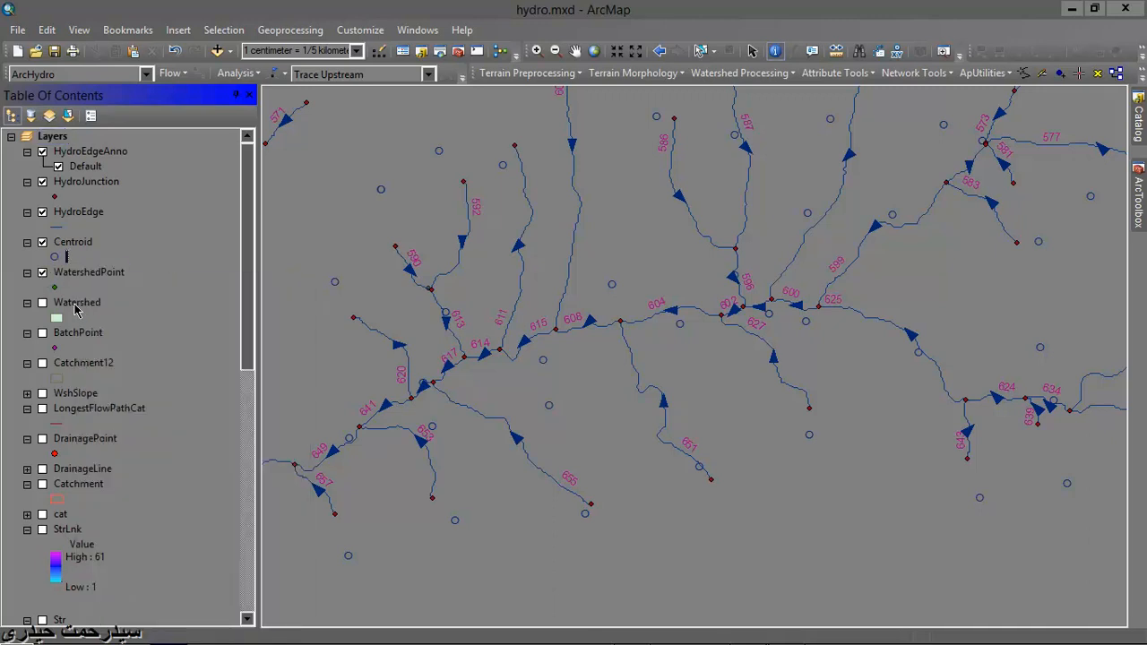
{"action": "left_click", "coordinate": [43, 303]}
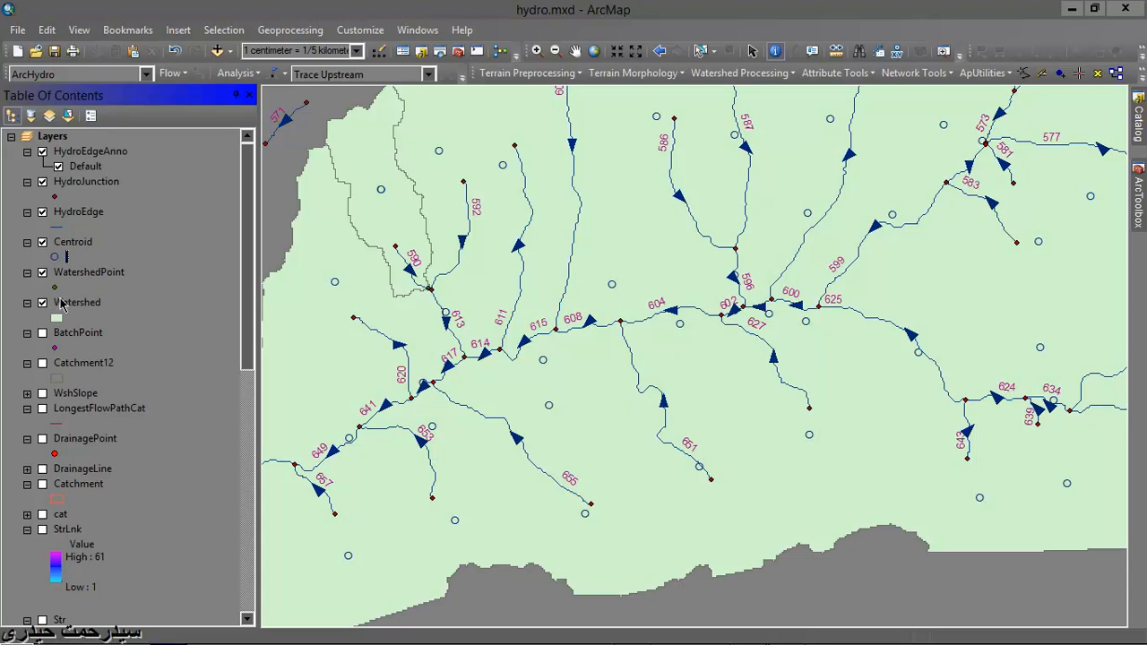
{"action": "left_click", "coordinate": [56, 318]}
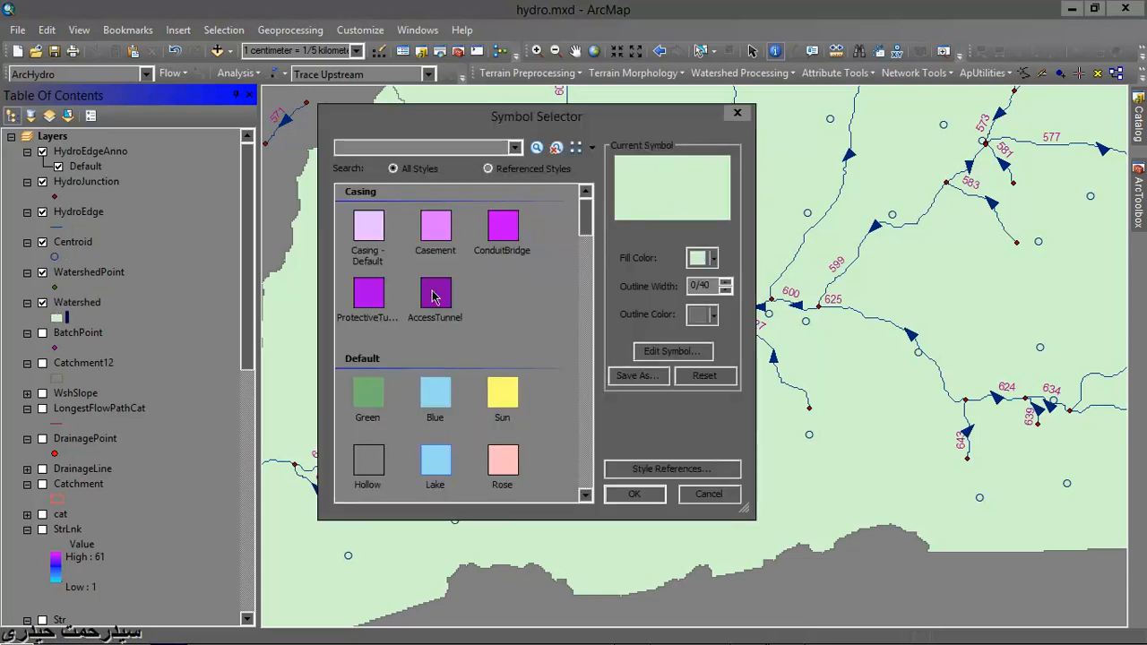
{"action": "left_click", "coordinate": [737, 113]}
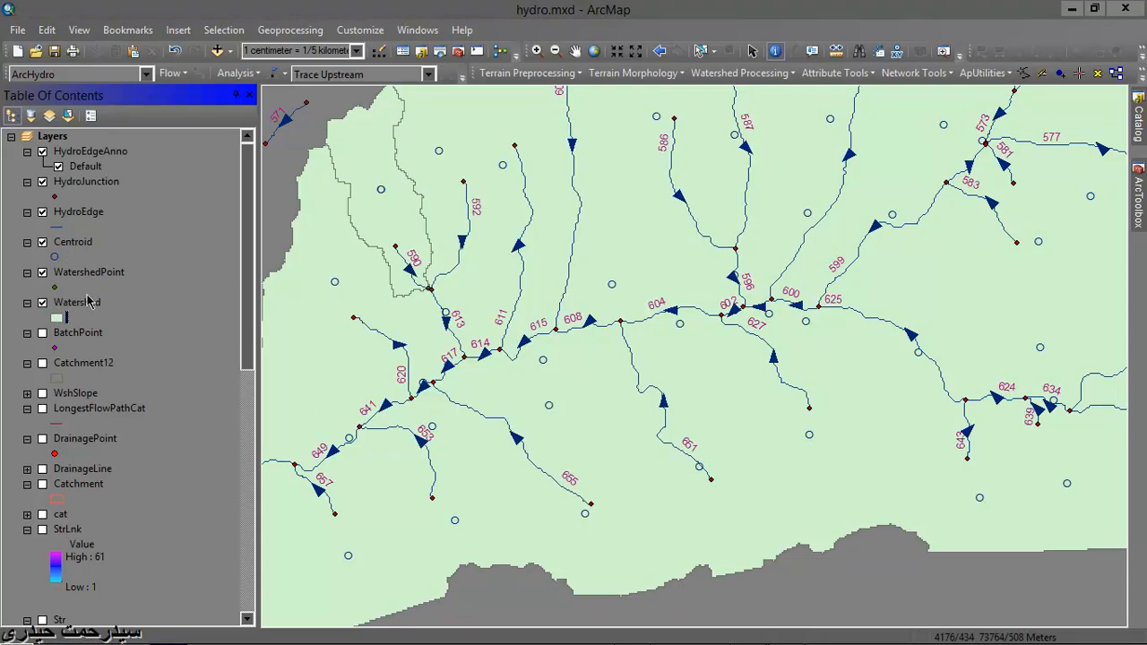
- Remove the WatershedPoint and Watershed layers from the map and display the BatchPoint layer
{"action": "right_click", "coordinate": [86, 281]}
{"action": "left_click", "coordinate": [130, 307]}
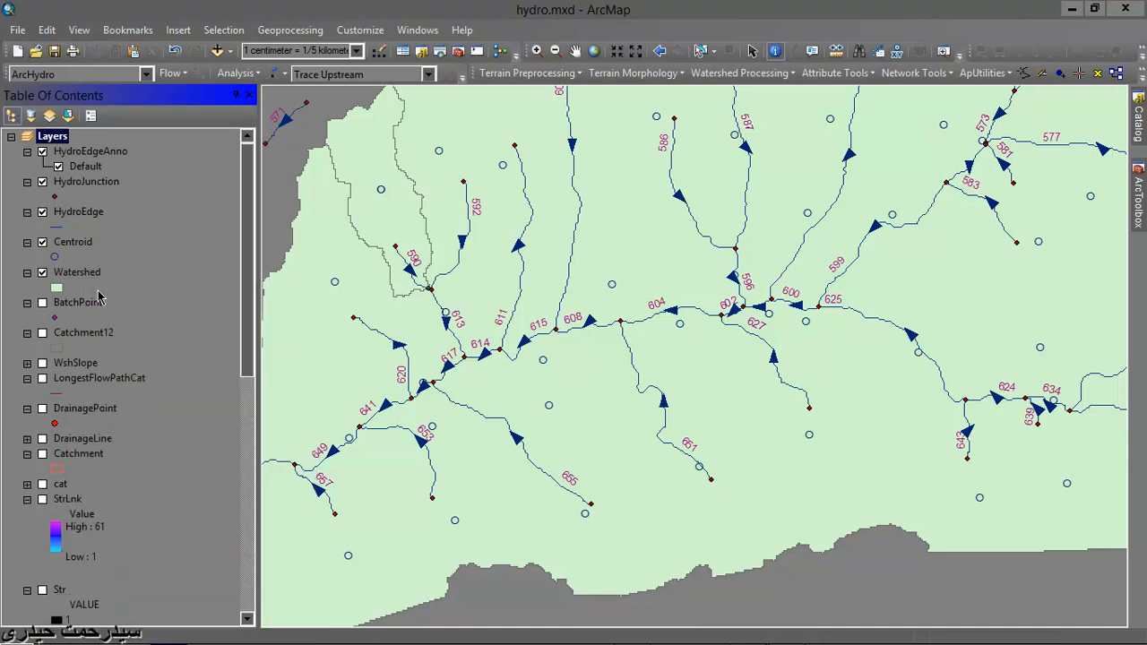
{"action": "right_click", "coordinate": [94, 283]}
{"action": "left_click", "coordinate": [134, 307]}
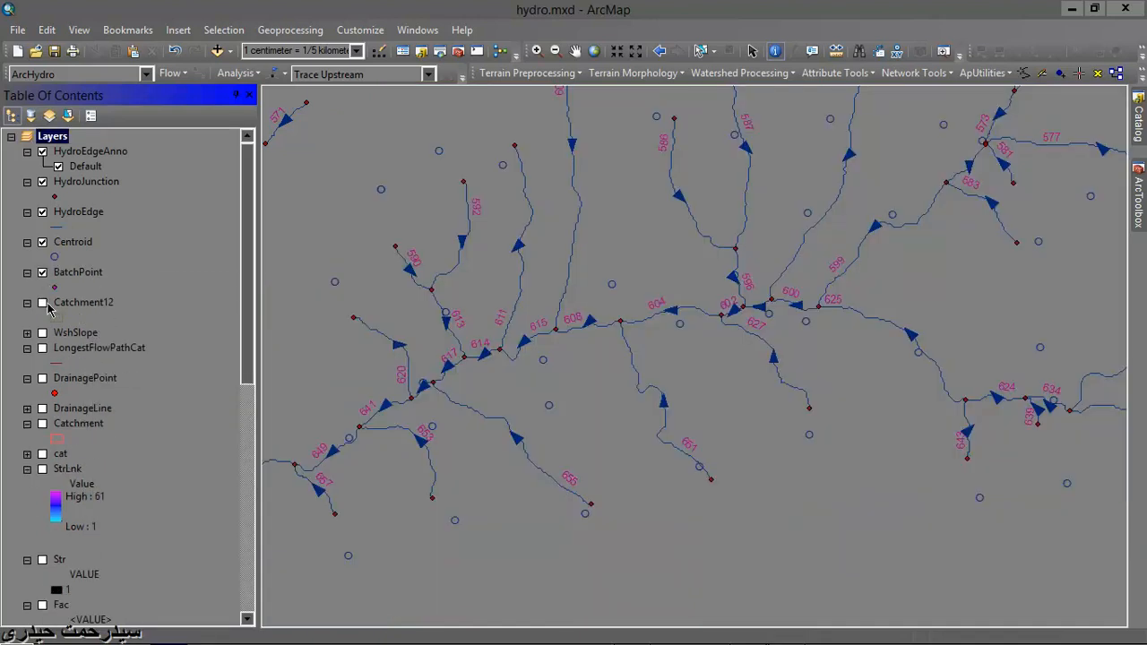
- Display the Catchment layer and remove the Catchment12 layer from the map
{"action": "left_click", "coordinate": [42, 303]}
{"action": "left_click", "coordinate": [42, 305]}
{"action": "left_click", "coordinate": [43, 425]}
{"action": "left_click", "coordinate": [43, 426]}
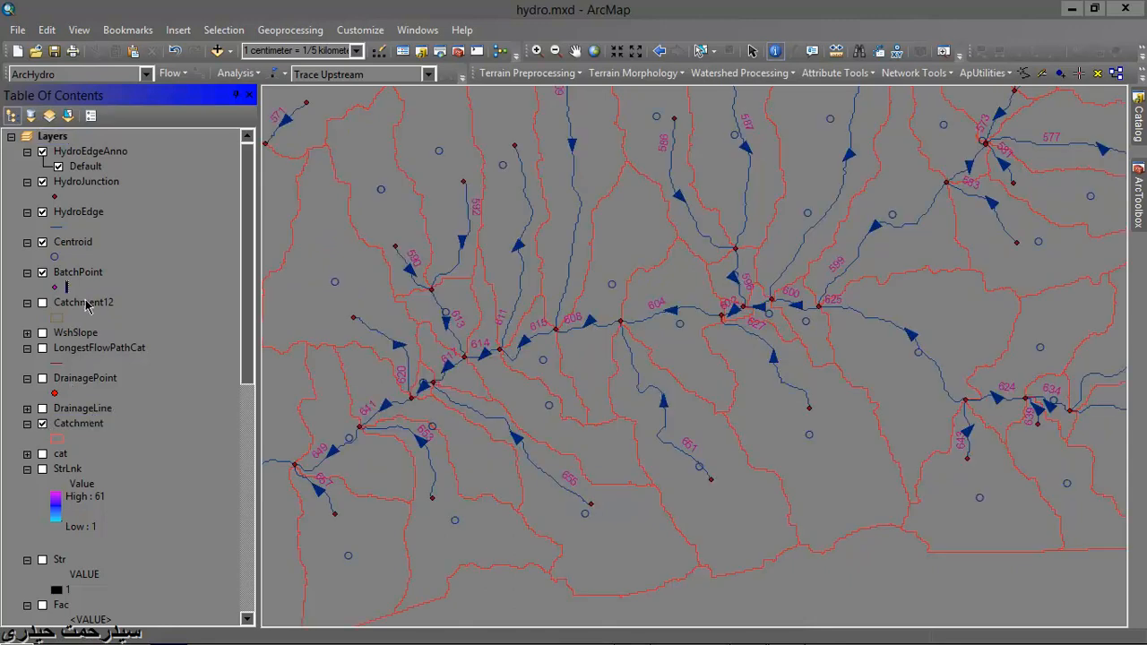
{"action": "right_click", "coordinate": [83, 302]}
{"action": "left_click", "coordinate": [133, 310]}
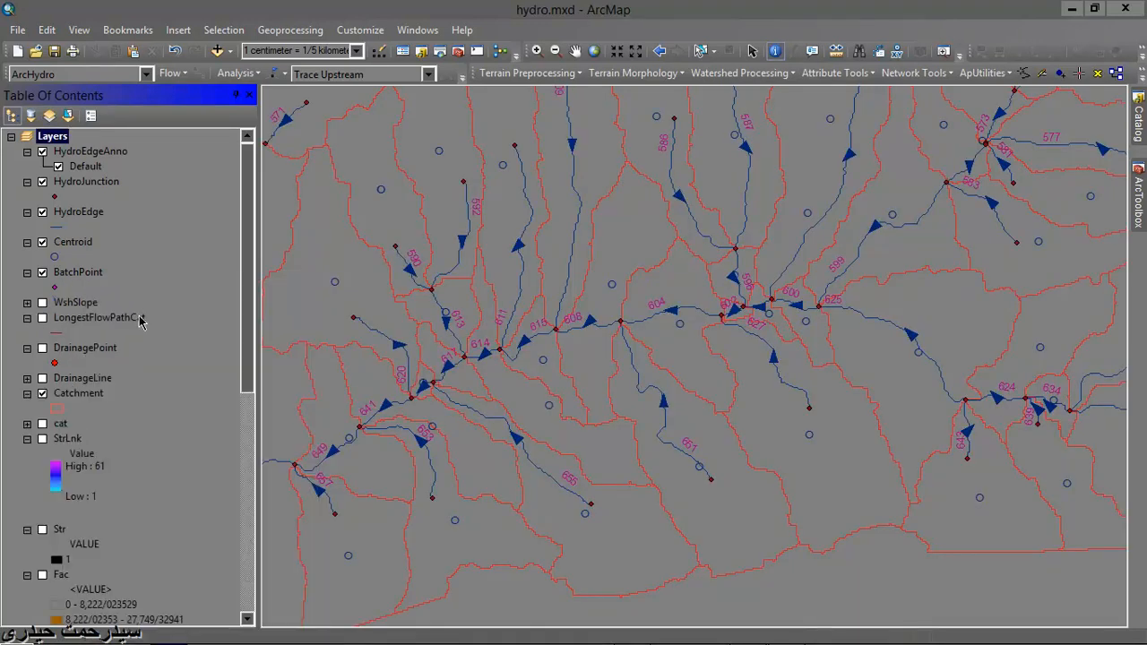
- Examine the WshSlope and LongestFlowPathCat layers on the map and hide them again
{"action": "left_click", "coordinate": [42, 303]}
{"action": "left_click", "coordinate": [43, 321]}
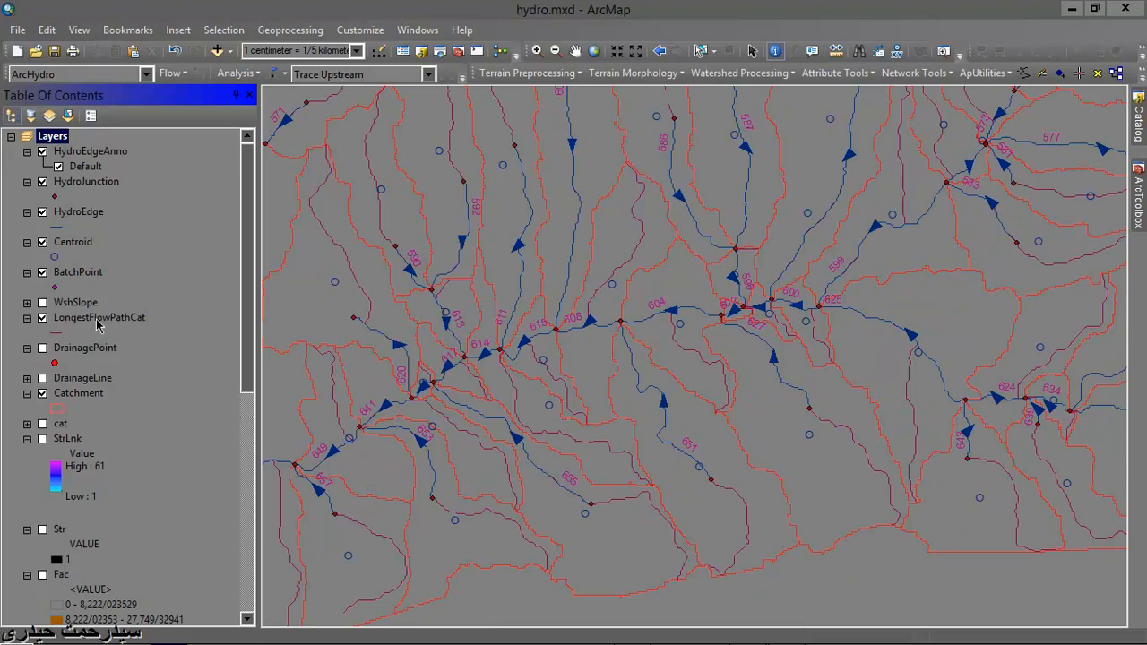
{"action": "left_click", "coordinate": [43, 318]}
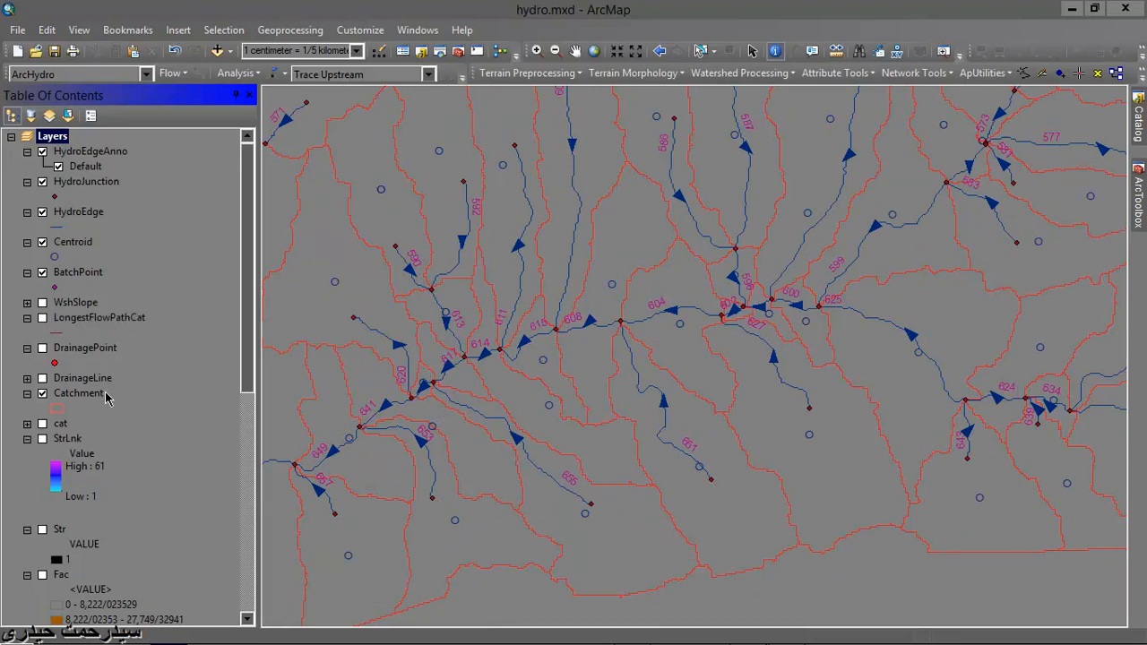
- Turn on the cat, StrLnk, Fac and Fdr raster layers in the map
{"action": "scroll", "coordinate": [105, 398], "scroll_direction": "down", "scroll_amount": 1}
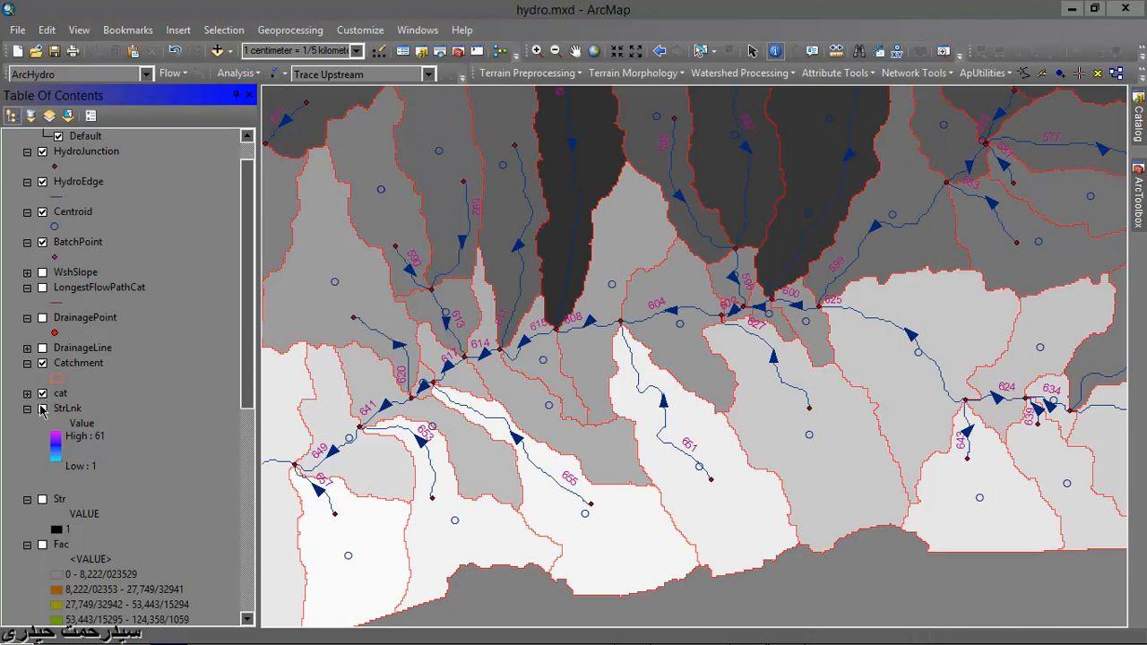
{"action": "left_click", "coordinate": [41, 410]}
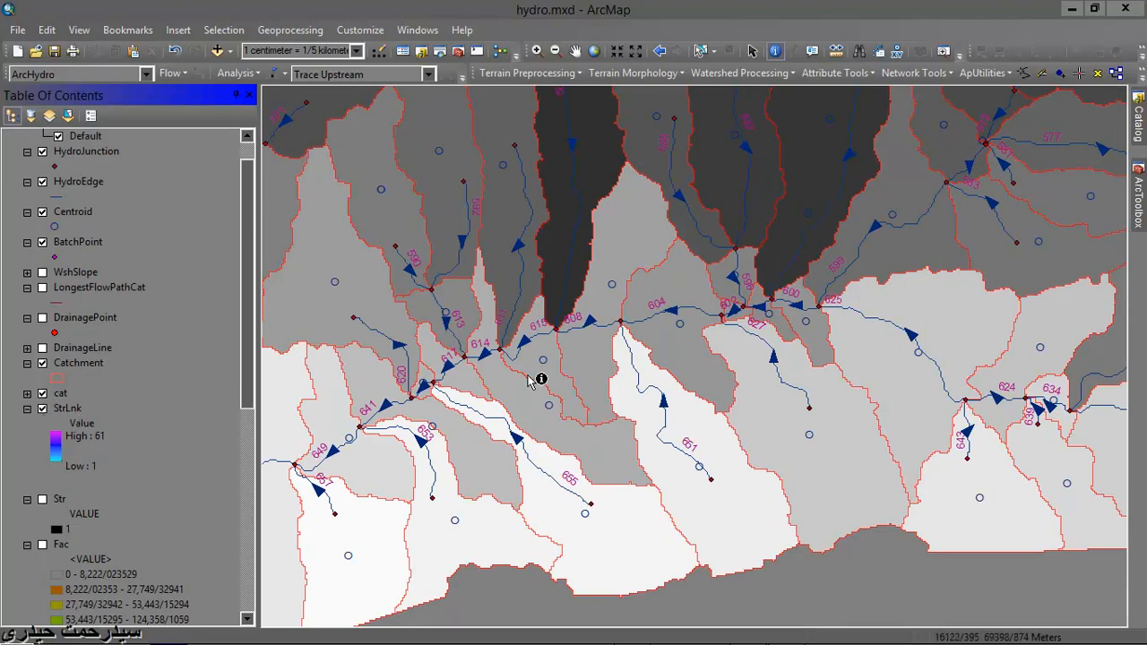
{"action": "scroll", "coordinate": [87, 544], "scroll_direction": "down", "scroll_amount": 3}
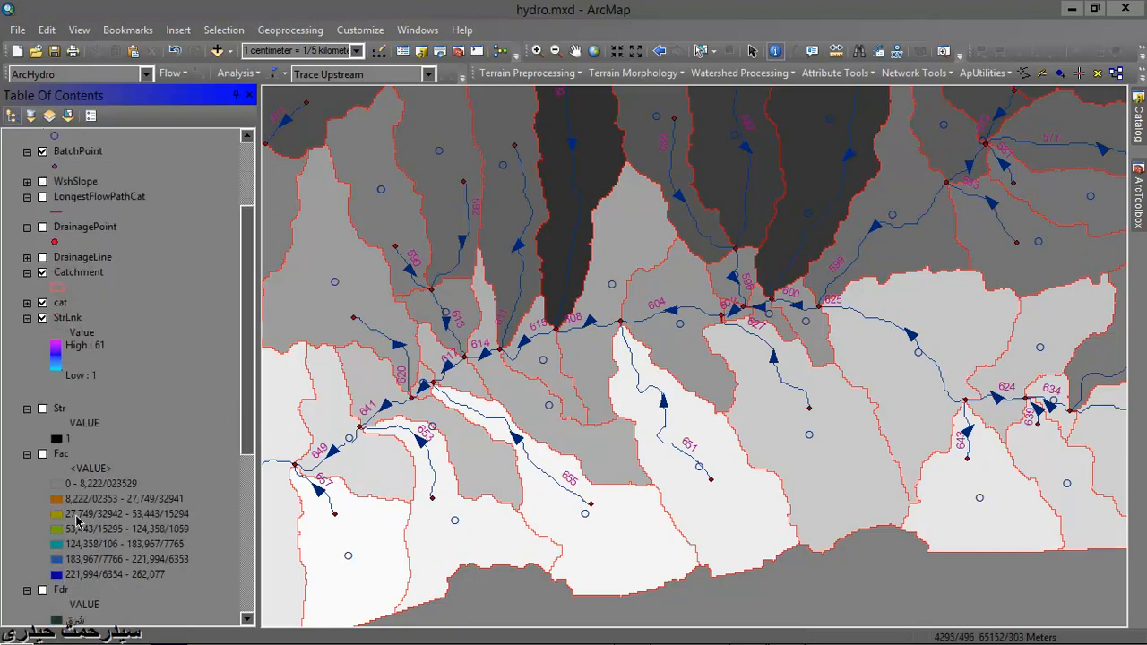
{"action": "left_click", "coordinate": [42, 409]}
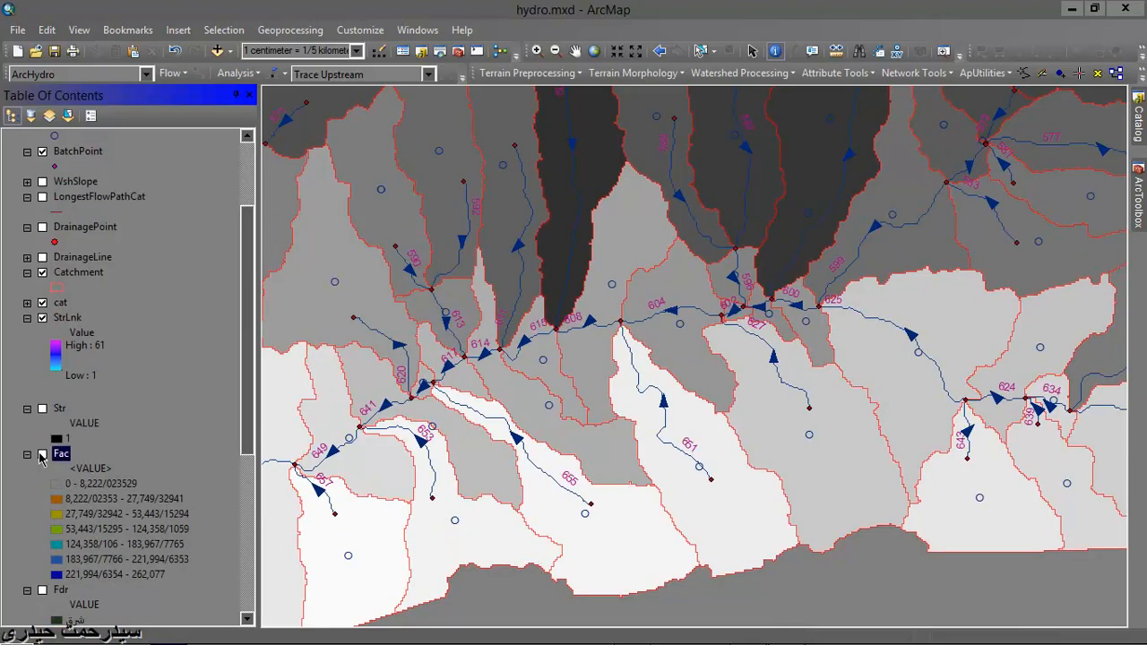
{"action": "left_click", "coordinate": [42, 454]}
{"action": "scroll", "coordinate": [123, 459], "scroll_direction": "down", "scroll_amount": 5}
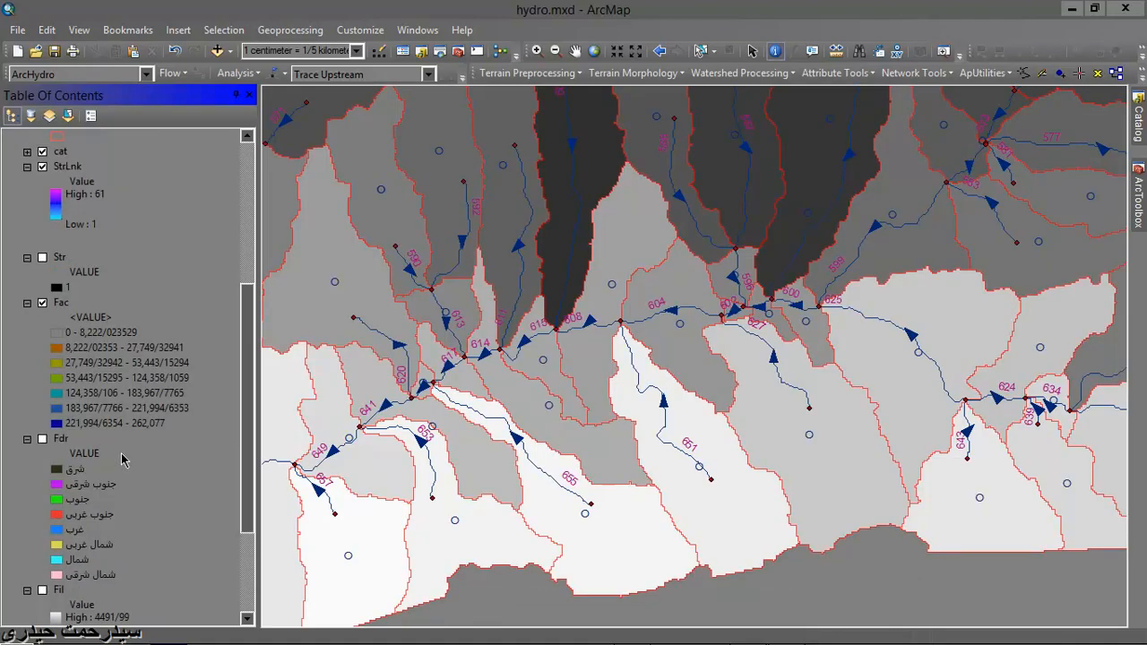
{"action": "left_click", "coordinate": [42, 439]}
- Remove the raster and Fil layers from the map and save the map document
{"action": "scroll", "coordinate": [122, 451], "scroll_direction": "down", "scroll_amount": 4}
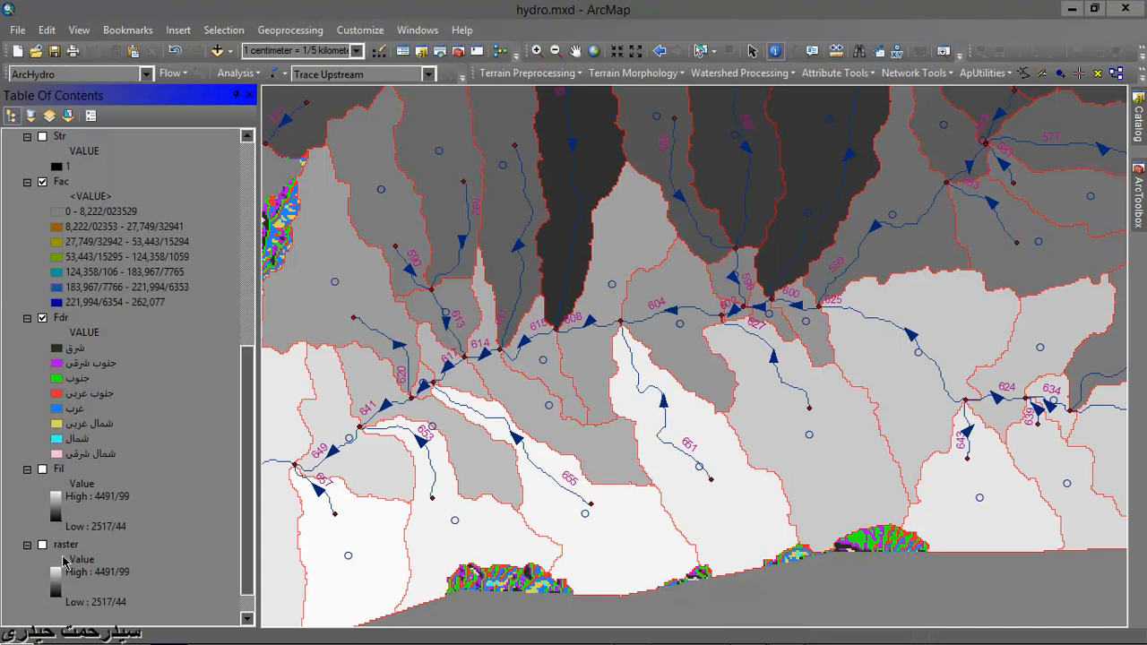
{"action": "right_click", "coordinate": [67, 542]}
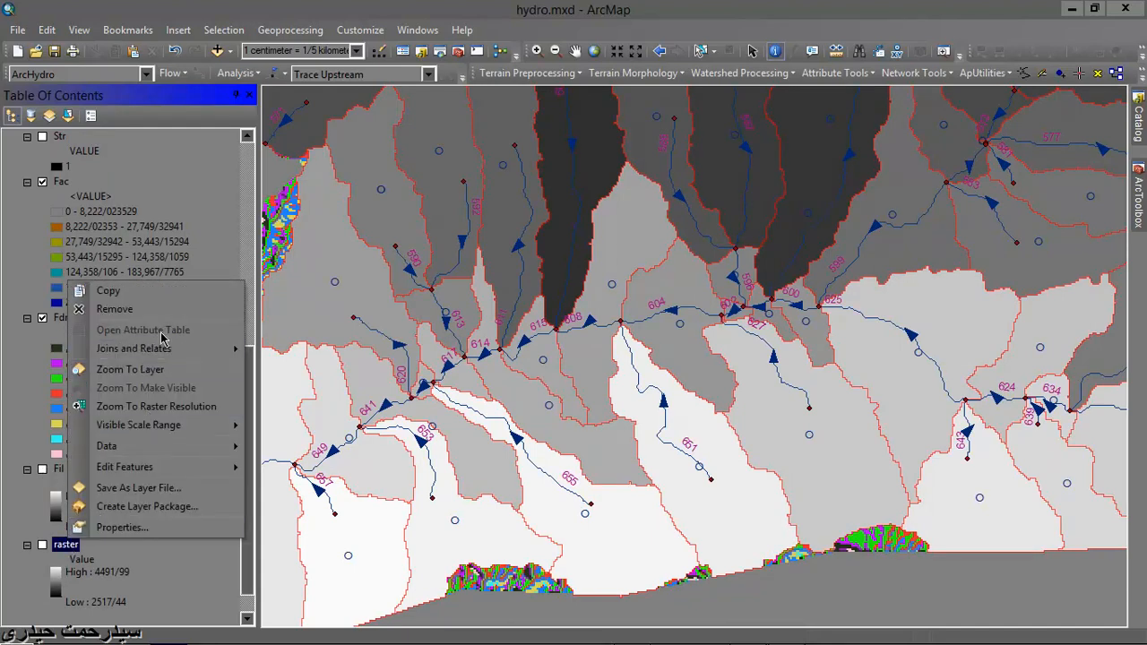
{"action": "left_click", "coordinate": [114, 308]}
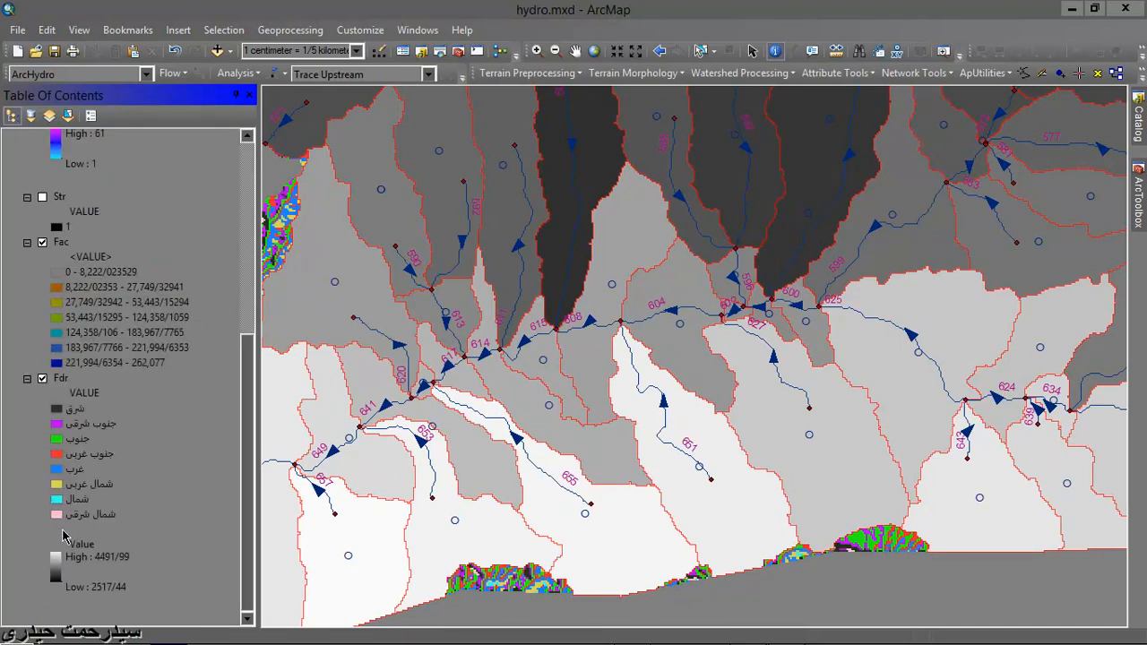
{"action": "right_click", "coordinate": [64, 531]}
{"action": "left_click", "coordinate": [112, 299]}
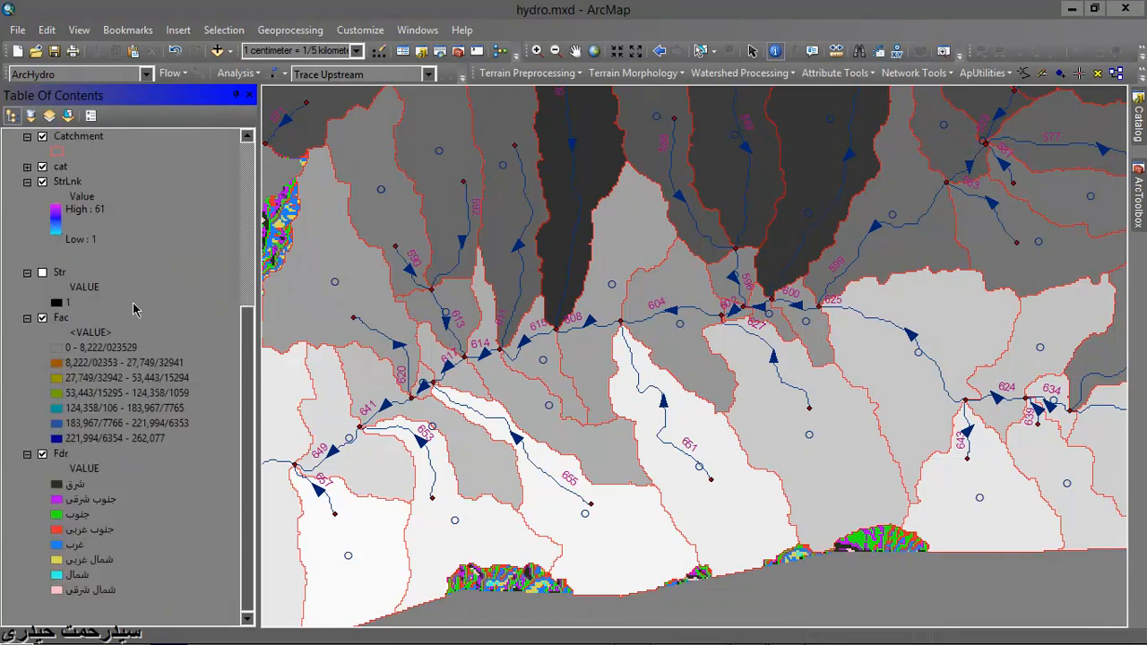
{"action": "left_click", "coordinate": [24, 33]}
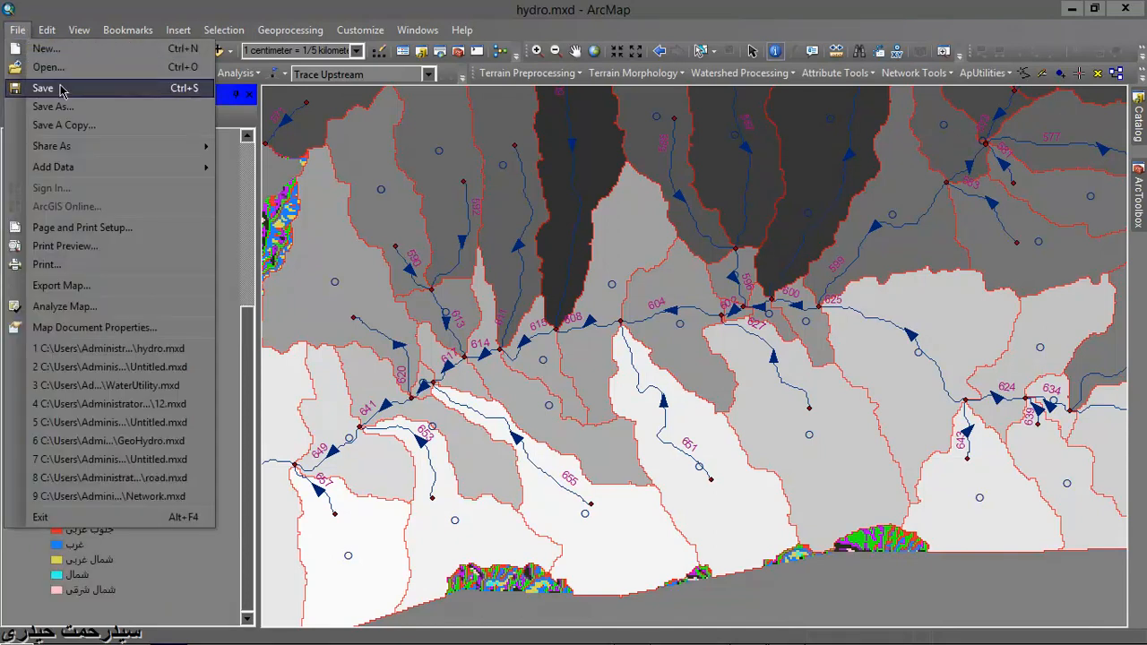
{"action": "left_click", "coordinate": [59, 90]}
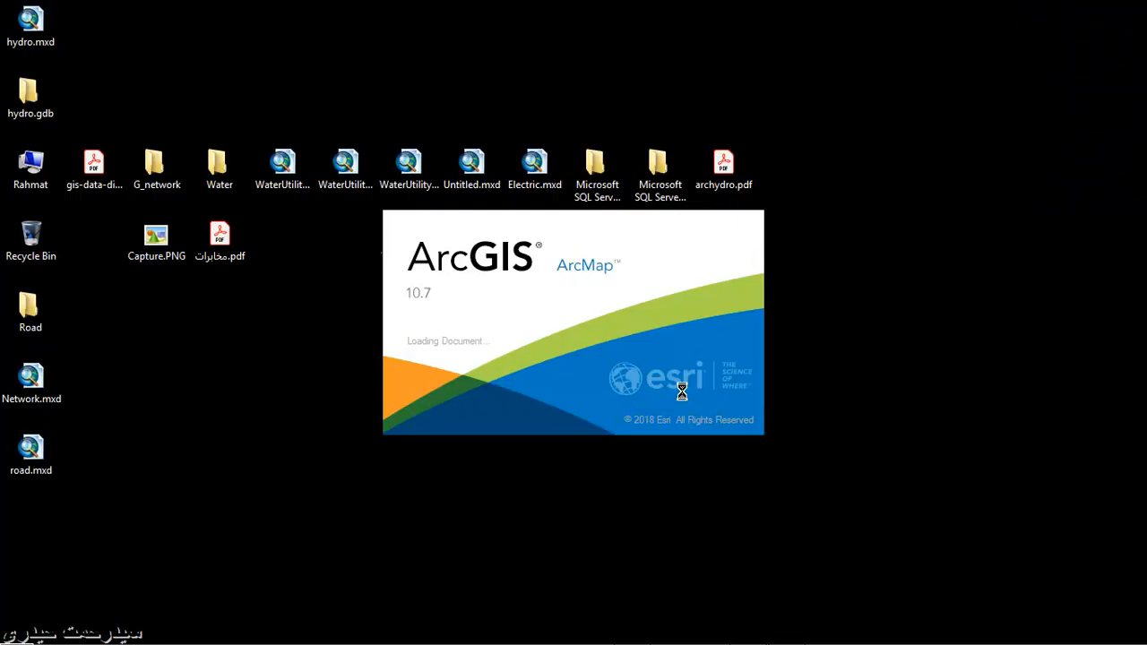
- Review the reopened hydro.mxd layers in drawing order and list them by data source
{"action": "mouse_move", "coordinate": [1063, 640]}
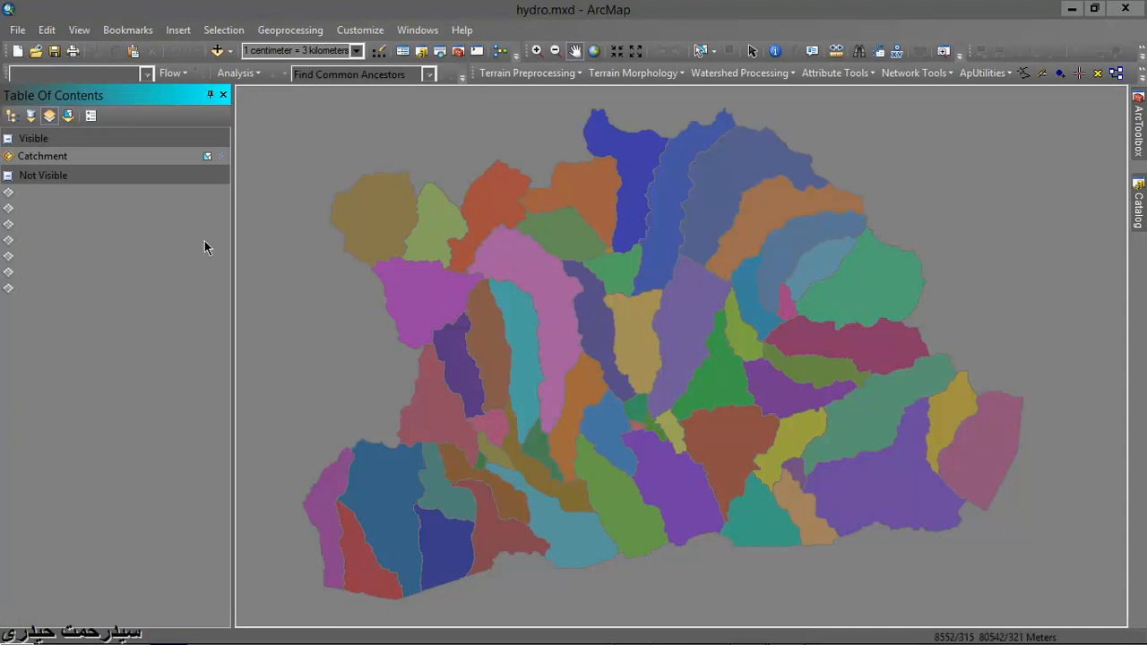
{"action": "left_click", "coordinate": [12, 115]}
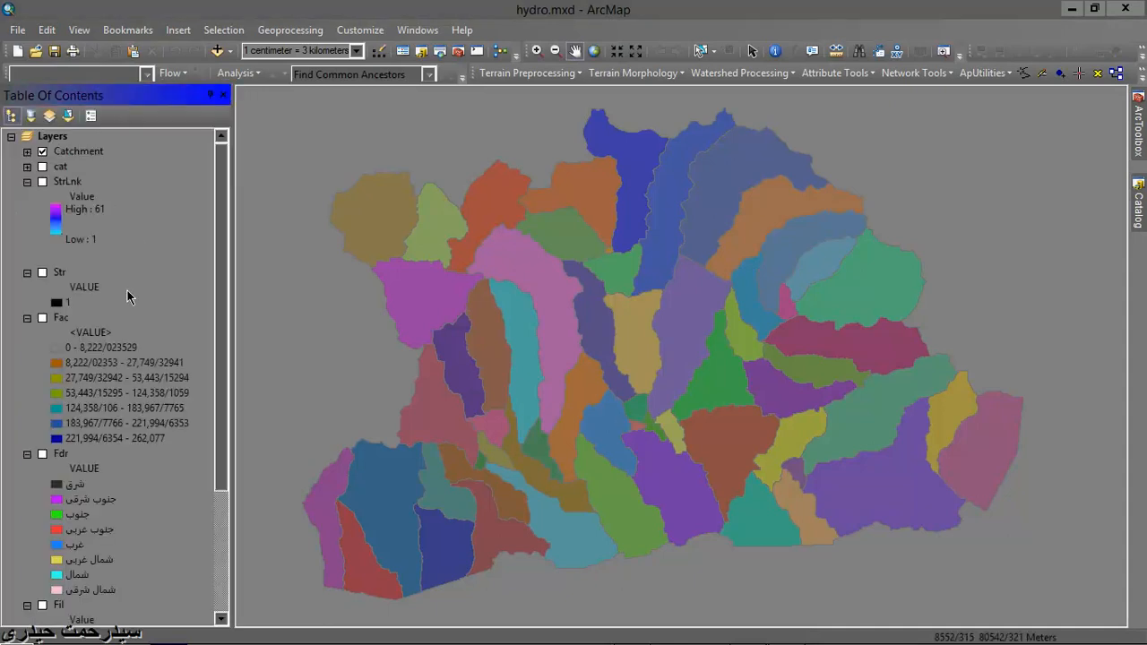
{"action": "scroll", "coordinate": [127, 296], "scroll_direction": "down", "scroll_amount": 4}
{"action": "scroll", "coordinate": [128, 295], "scroll_direction": "up", "scroll_amount": 4}
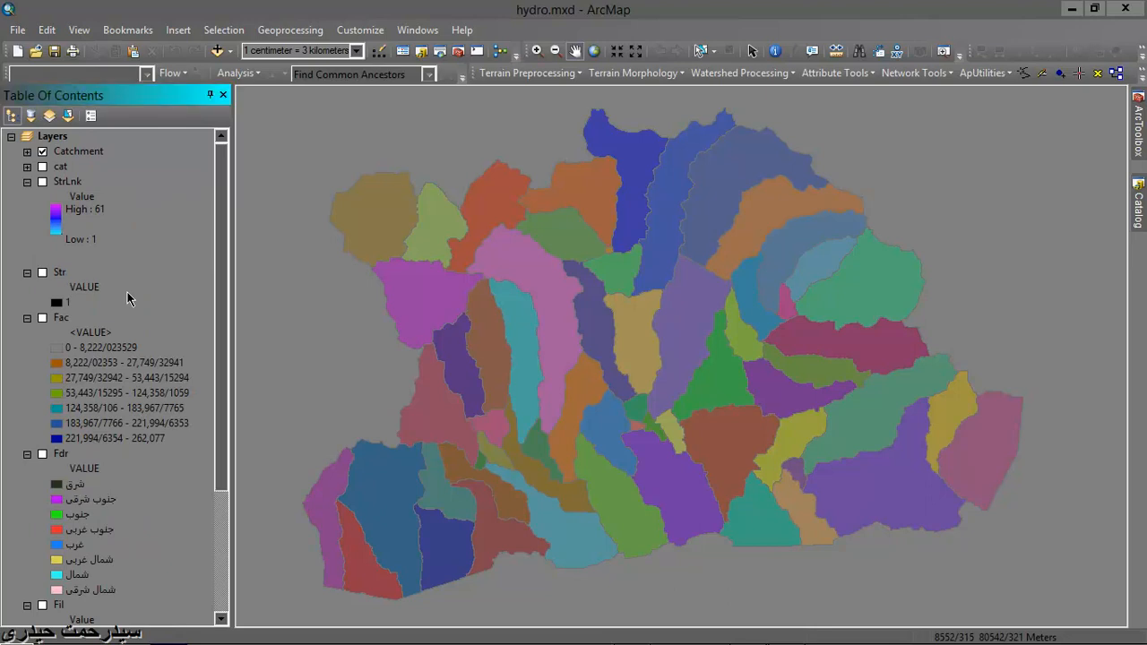
{"action": "left_click", "coordinate": [30, 114]}
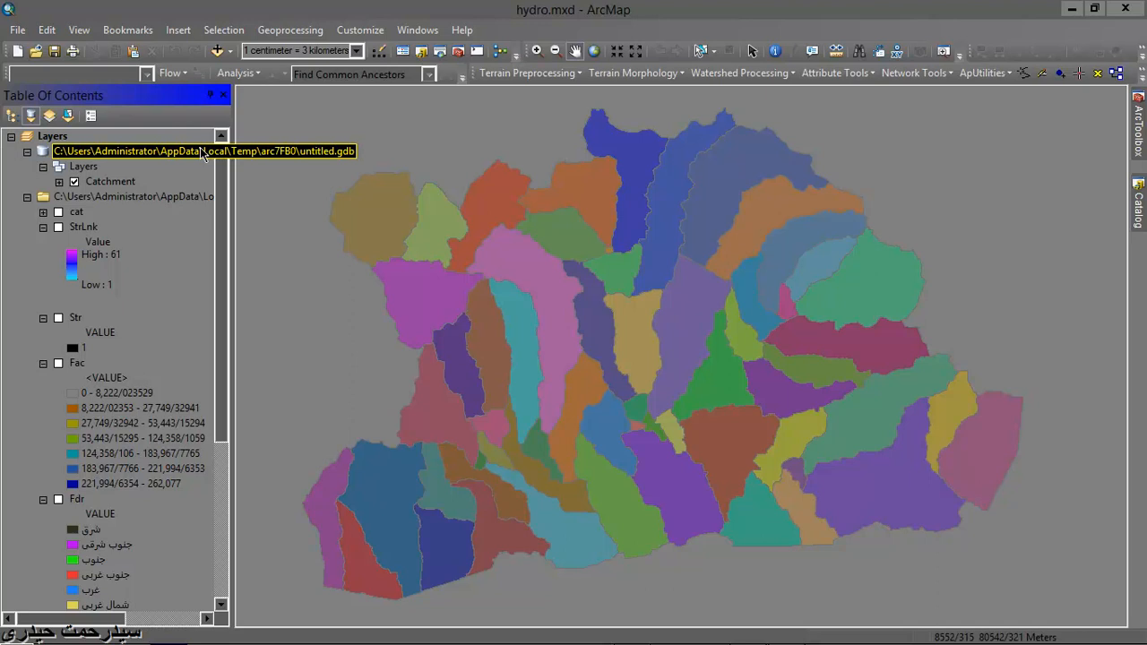
{"action": "left_click", "coordinate": [204, 152]}
{"action": "right_click", "coordinate": [205, 153]}
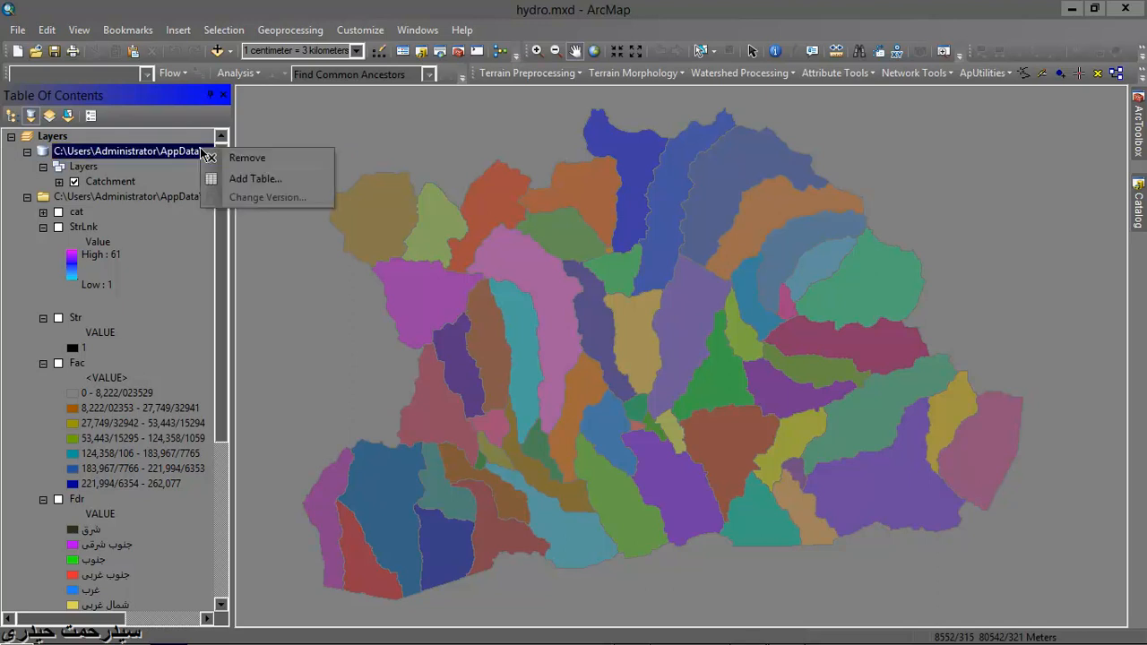
{"action": "left_click", "coordinate": [173, 153]}
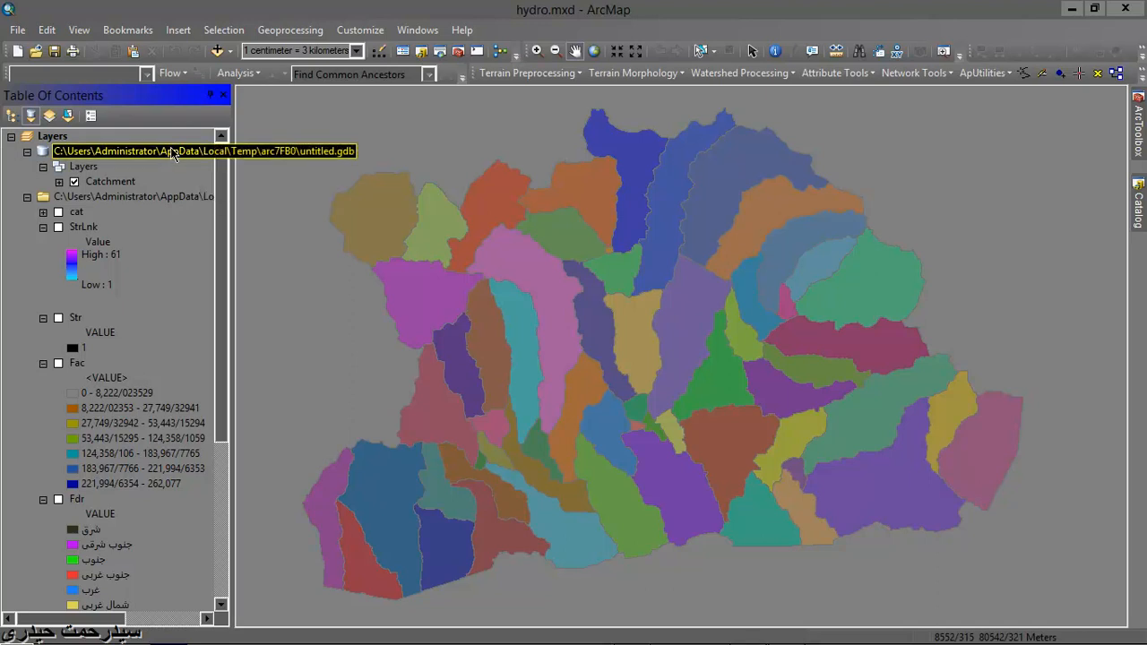
{"action": "right_click", "coordinate": [174, 154]}
{"action": "left_click", "coordinate": [127, 162]}
{"action": "left_click", "coordinate": [124, 158]}
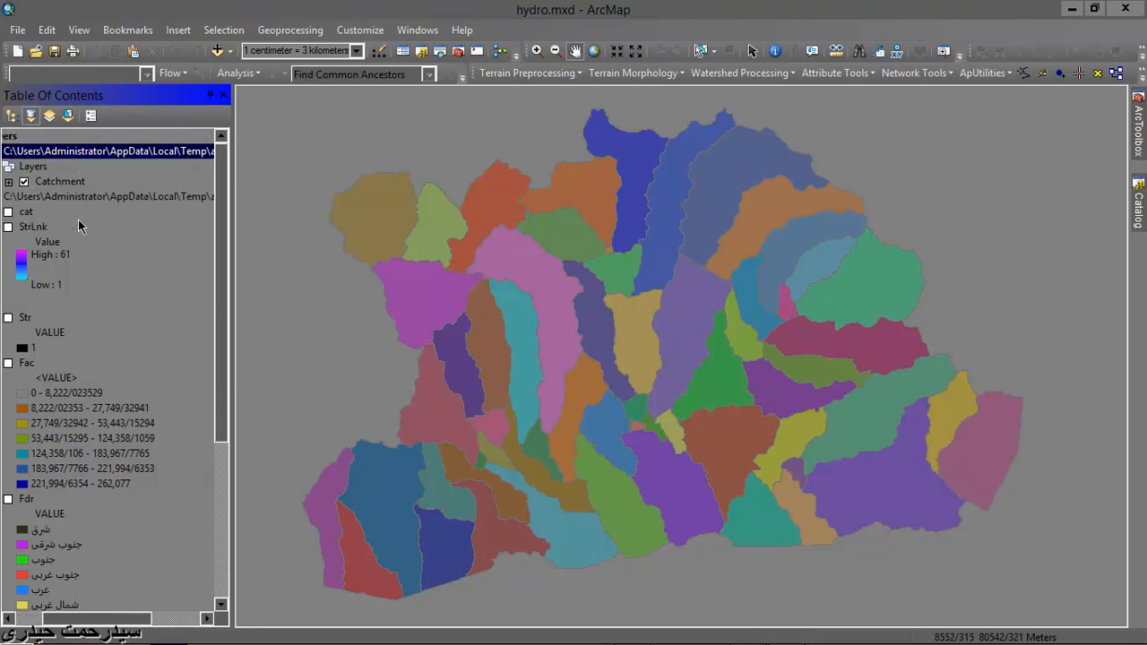
{"action": "right_click", "coordinate": [99, 157]}
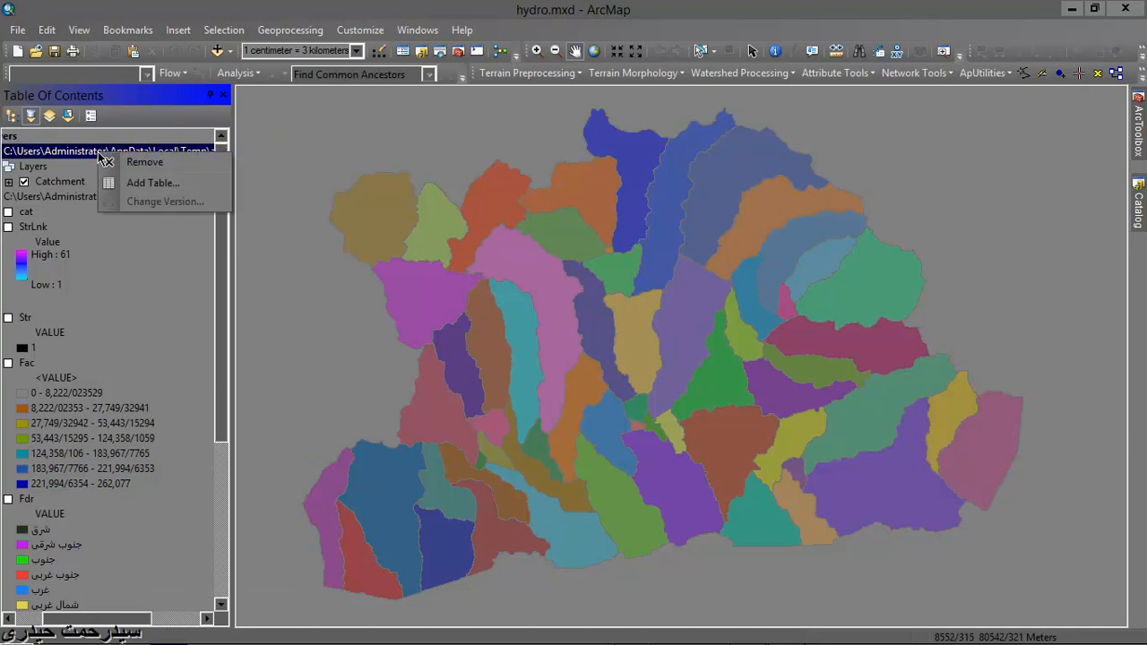
{"action": "left_click", "coordinate": [87, 160]}
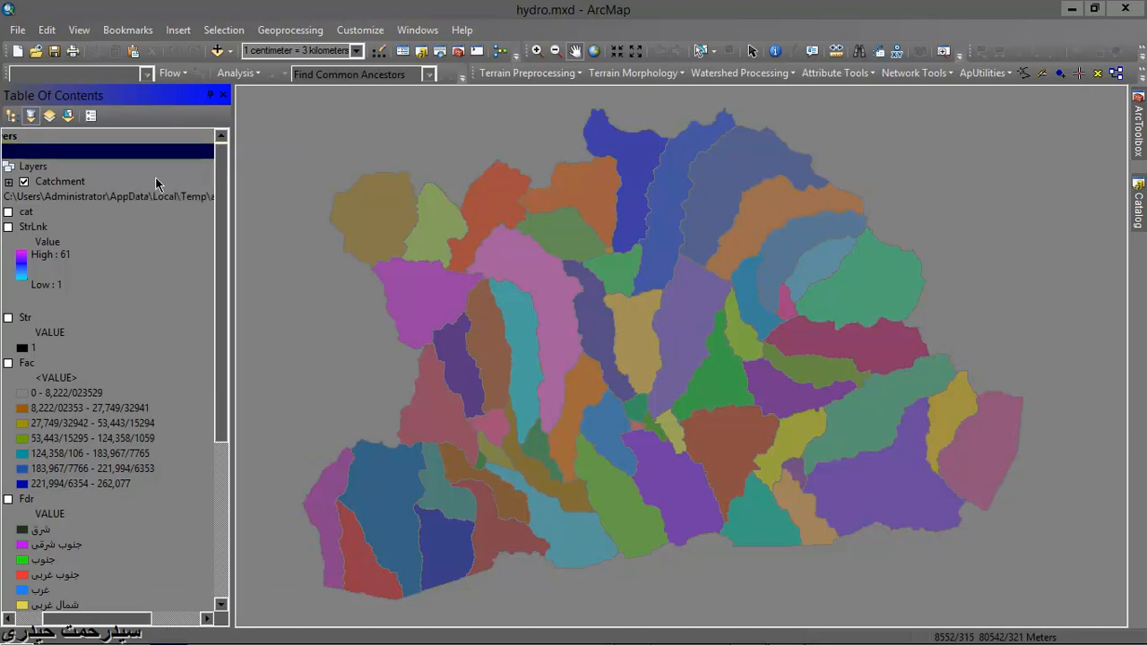
- Widen the table of contents and copy the full path of the untitled.gdb geodatabase that holds the Catchment layer
{"action": "left_click_drag", "start_coordinate": [233, 239], "coordinate": [315, 239]}
{"action": "double_click", "coordinate": [70, 151]}
{"action": "key", "text": "ctrl+a"}
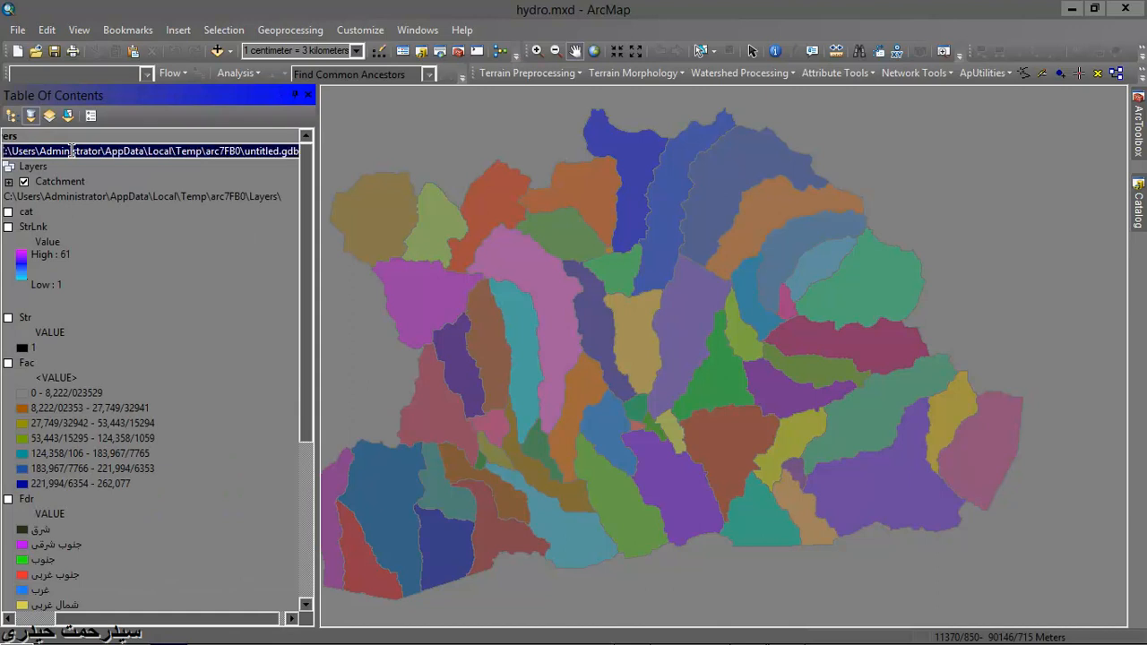
{"action": "right_click", "coordinate": [82, 150]}
{"action": "left_click", "coordinate": [116, 202]}
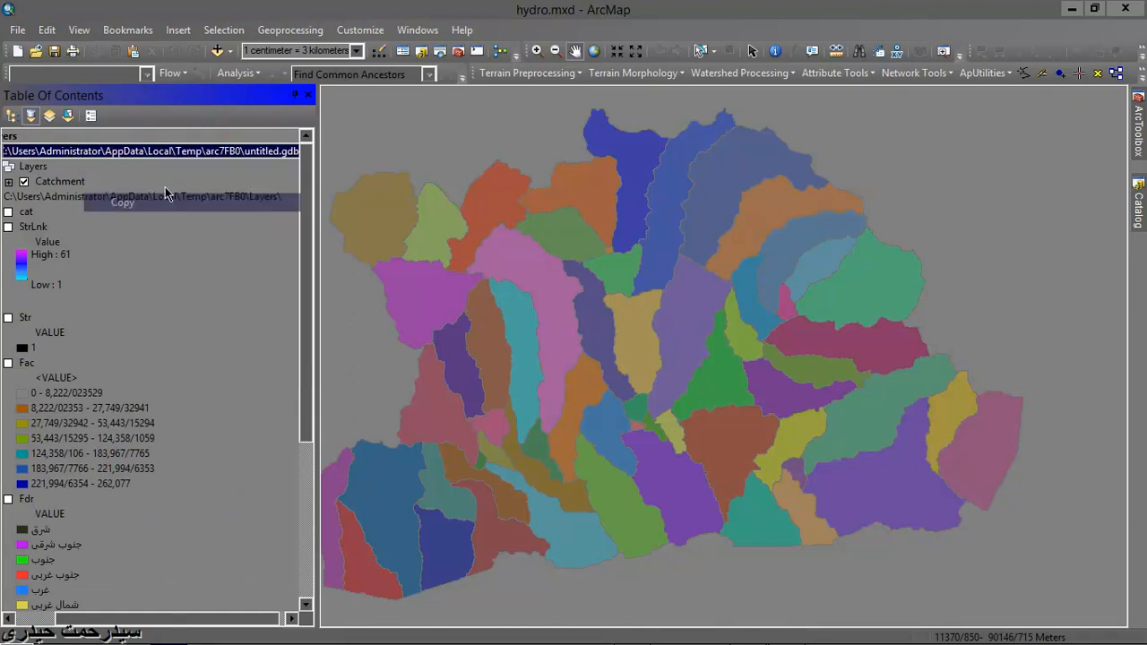
{"action": "left_click", "coordinate": [220, 283]}
{"action": "left_click_drag", "start_coordinate": [229, 611], "coordinate": [175, 613]}
{"action": "left_click", "coordinate": [96, 284]}
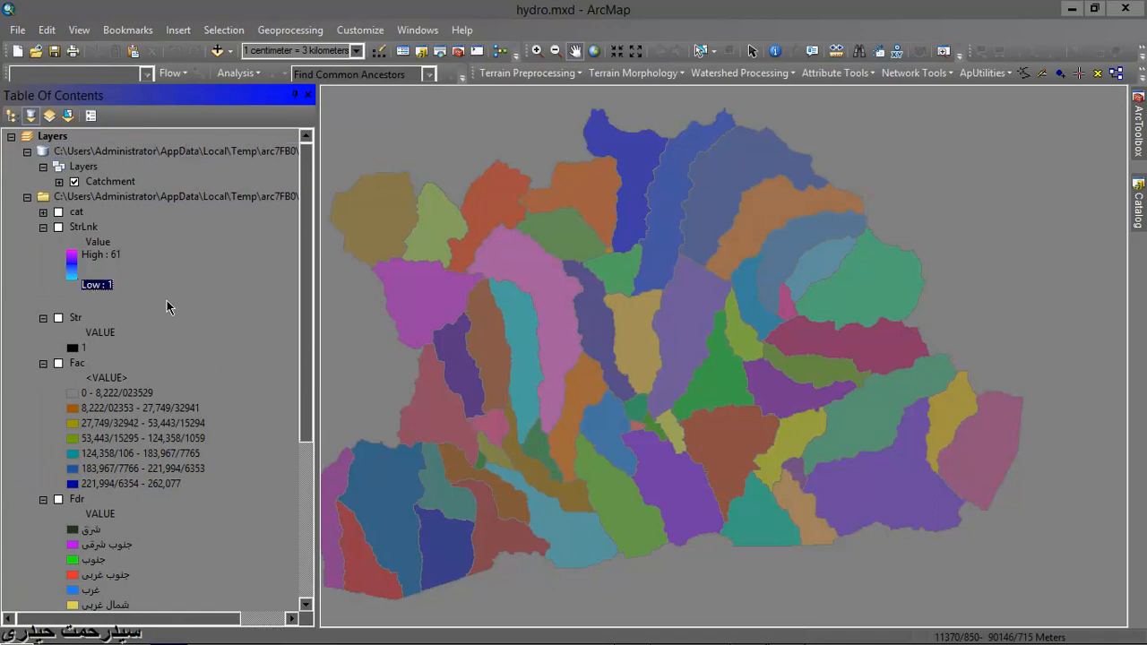
- Try to add data from the copied untitled.gdb path, then close the Add Data dialog
{"action": "left_click", "coordinate": [217, 51]}
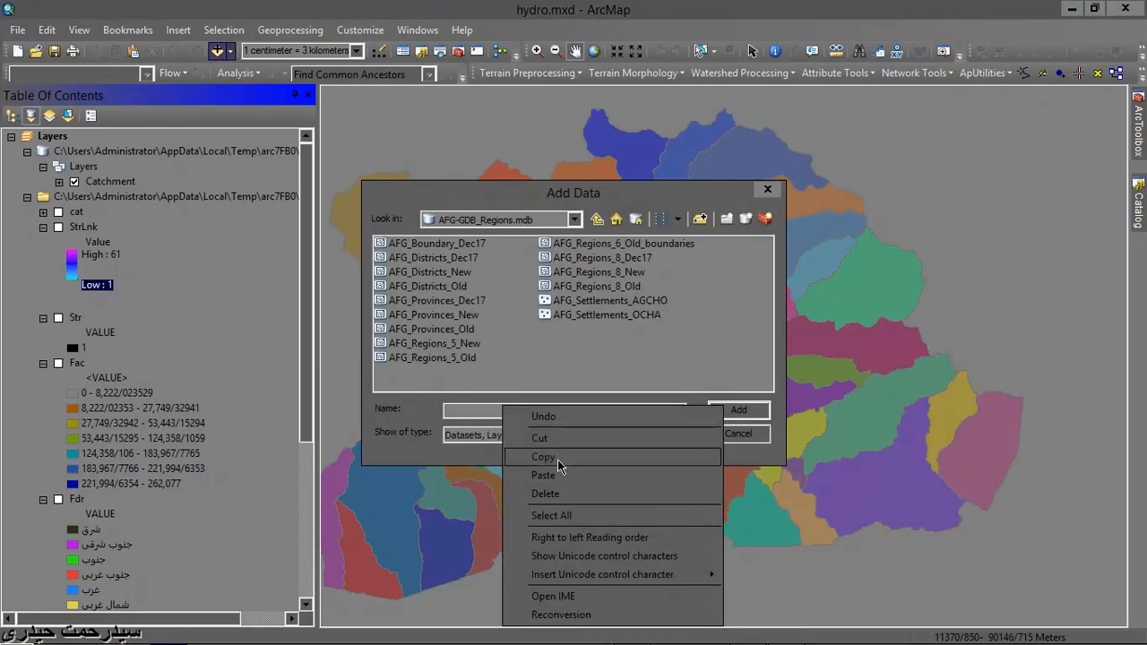
{"action": "left_click", "coordinate": [548, 475]}
{"action": "left_click", "coordinate": [738, 411]}
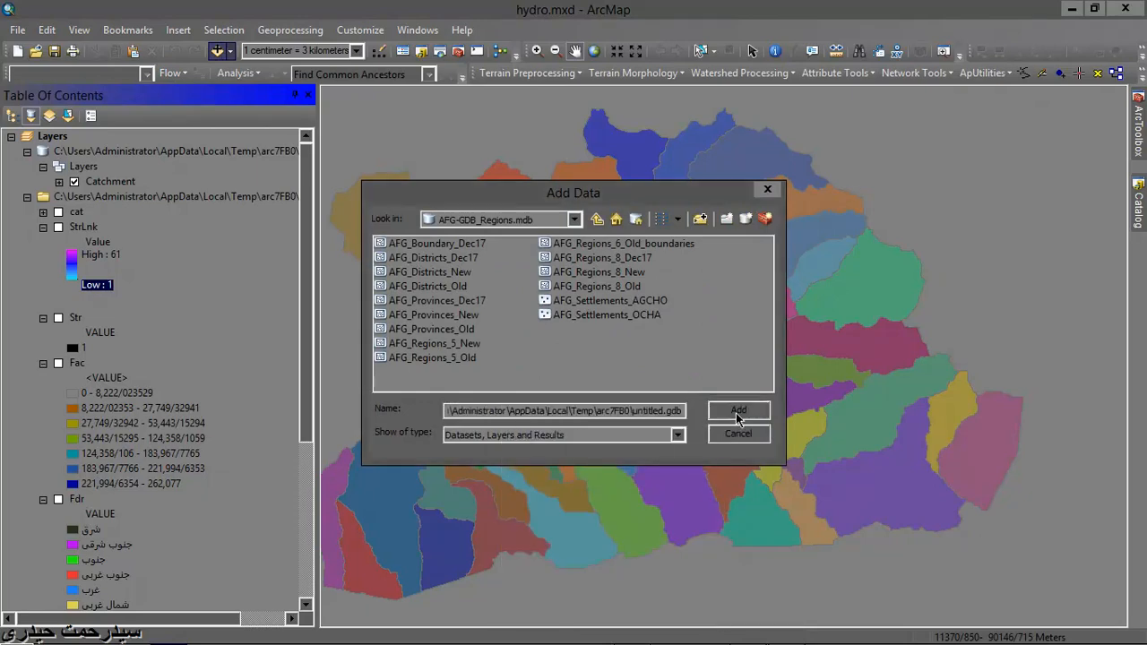
{"action": "left_click", "coordinate": [735, 400]}
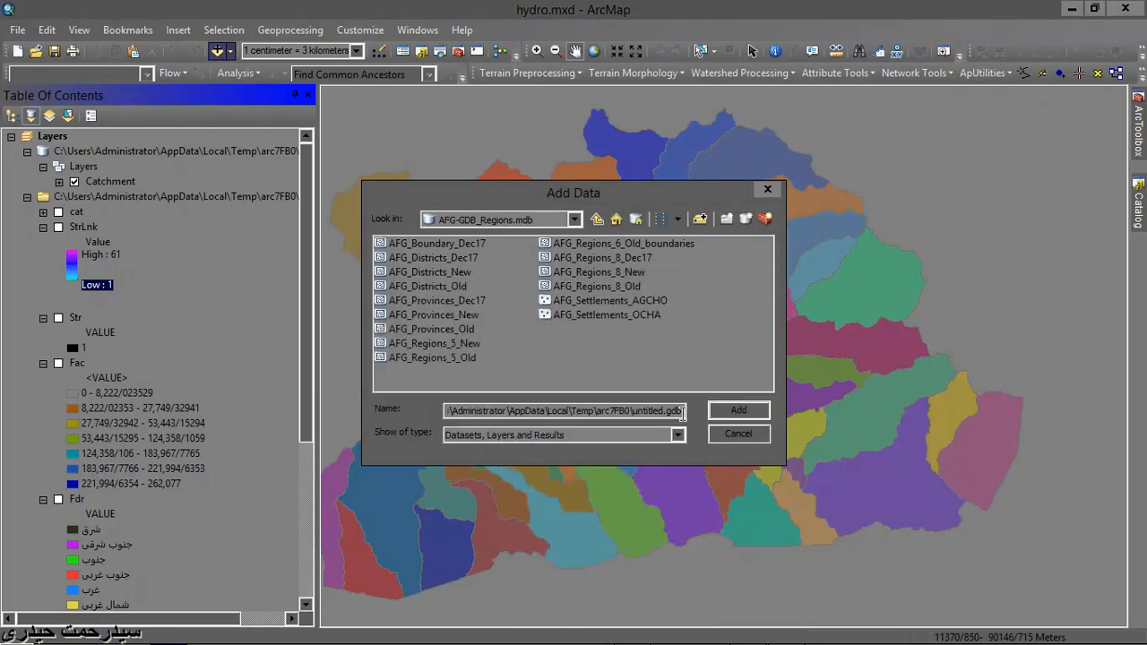
{"action": "left_click", "coordinate": [678, 435]}
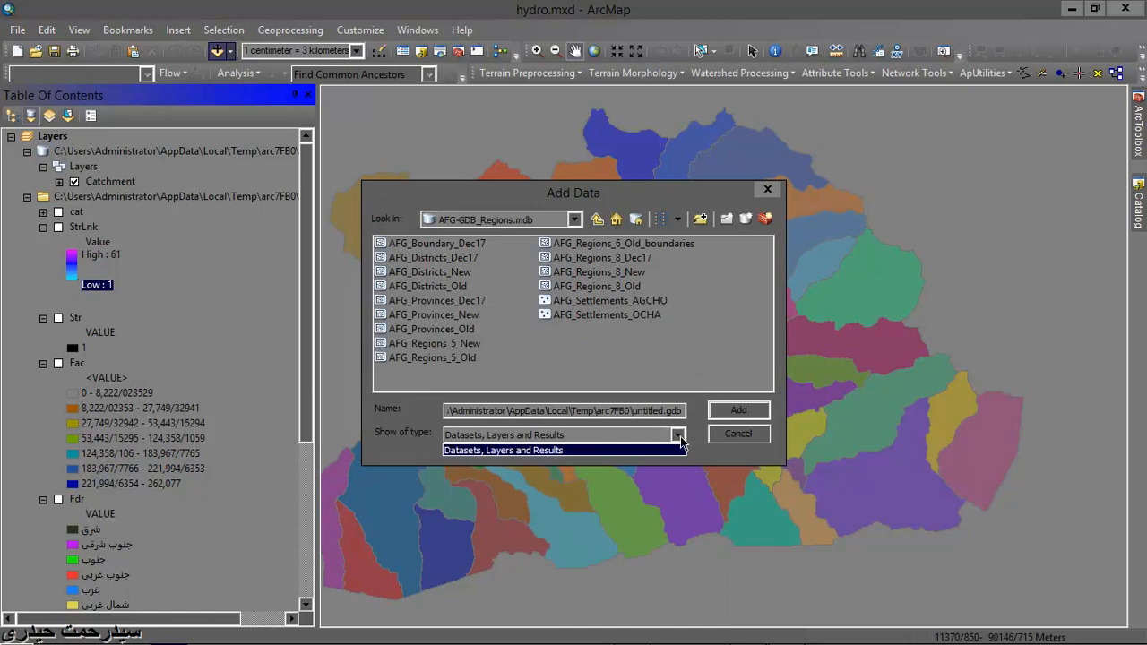
{"action": "left_click", "coordinate": [678, 448]}
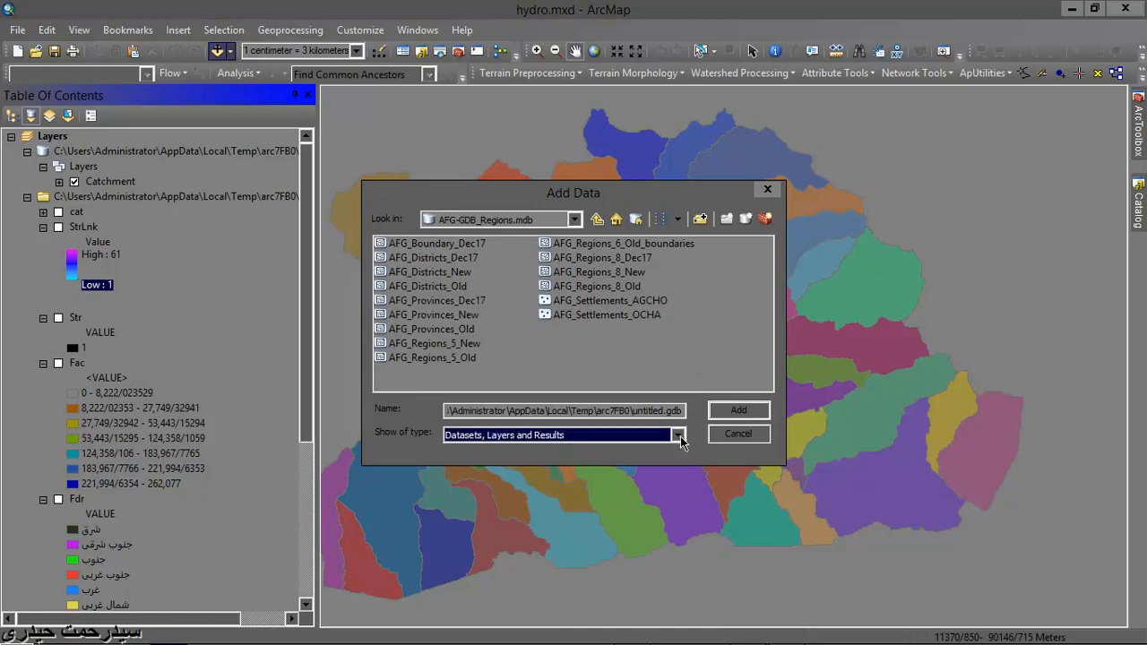
{"action": "left_click", "coordinate": [574, 221]}
{"action": "left_click", "coordinate": [575, 220]}
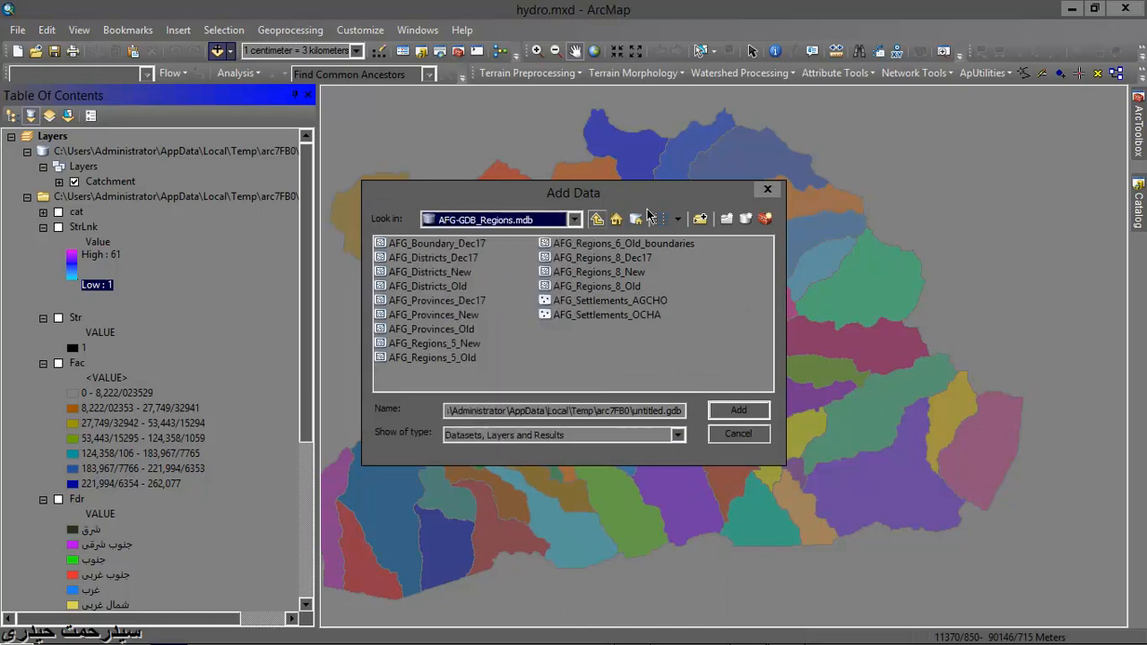
{"action": "left_click", "coordinate": [768, 191]}
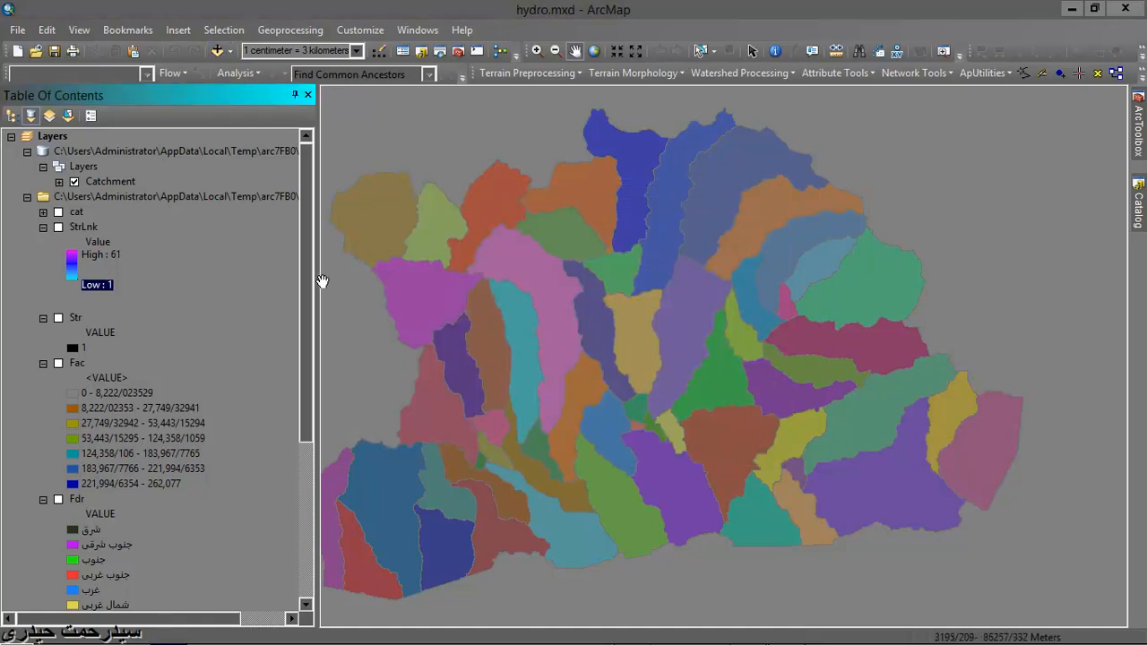
- Widen the table of contents to show the full source paths and keep it docked beside the map
{"action": "left_click_drag", "start_coordinate": [335, 278], "coordinate": [409, 280]}
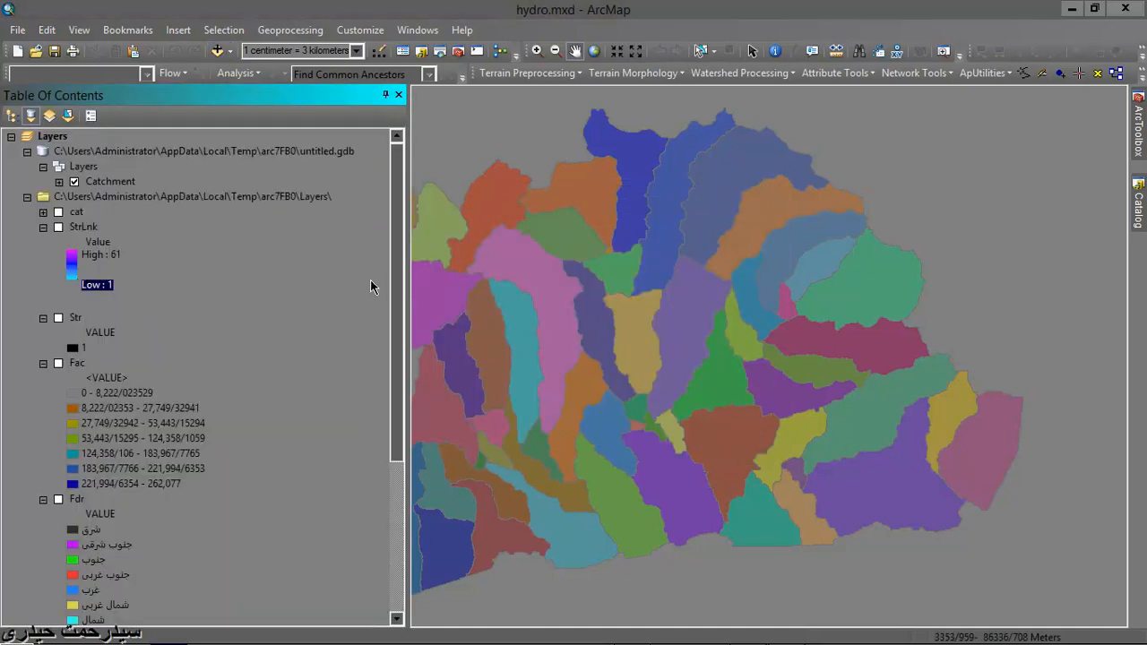
{"action": "left_click", "coordinate": [248, 155]}
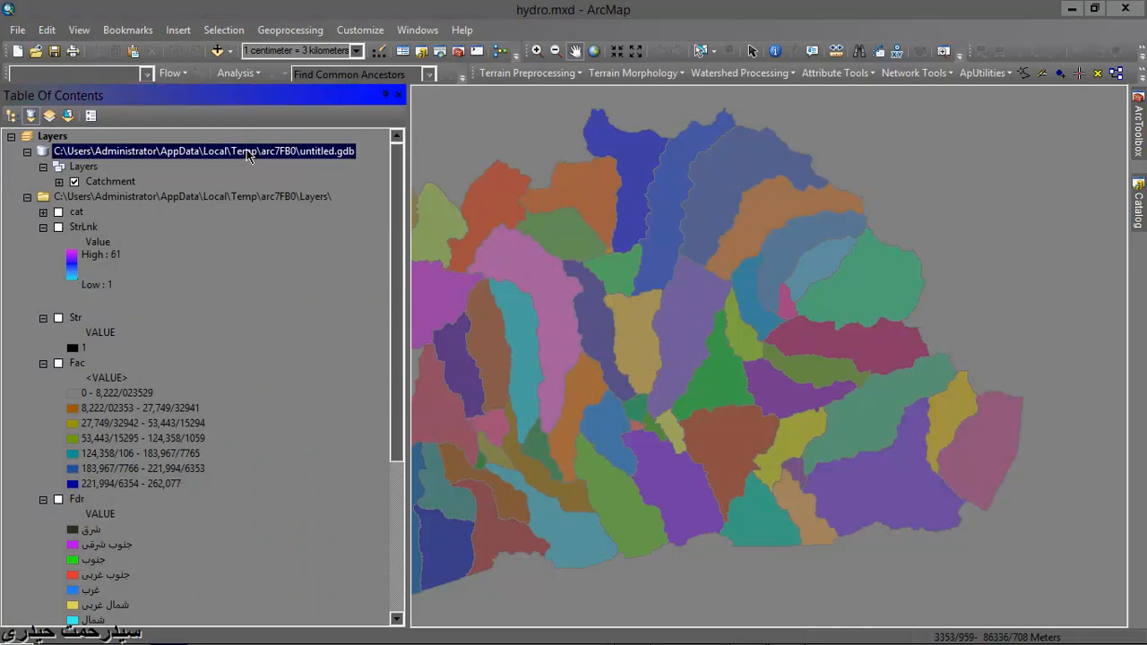
{"action": "left_click", "coordinate": [1140, 210]}
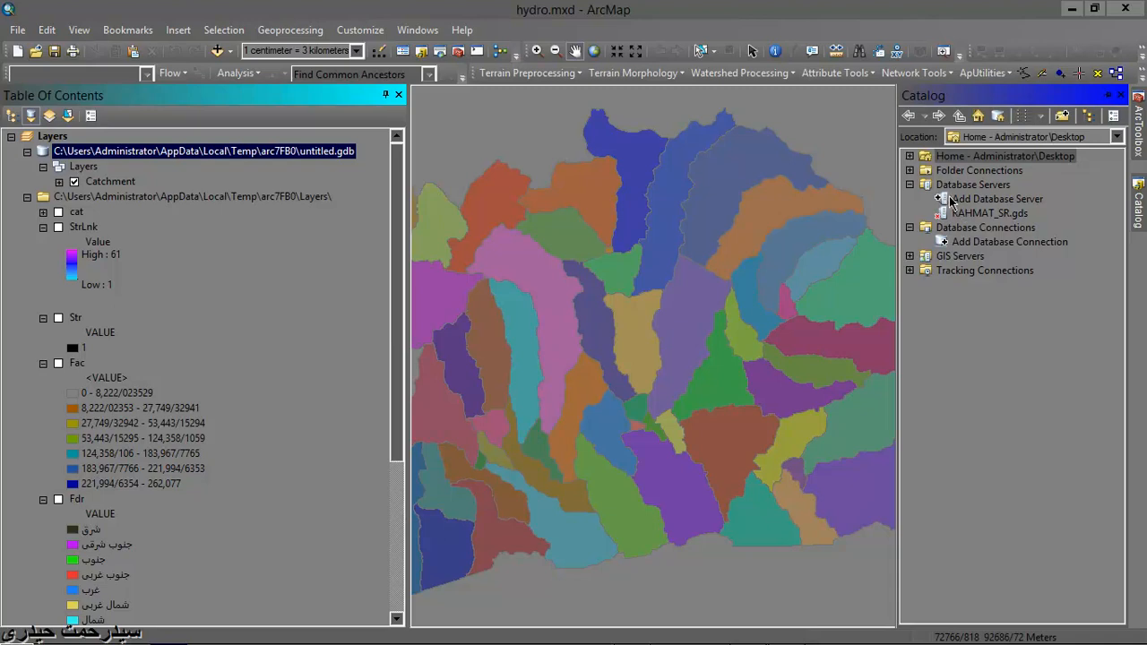
{"action": "left_click", "coordinate": [385, 95]}
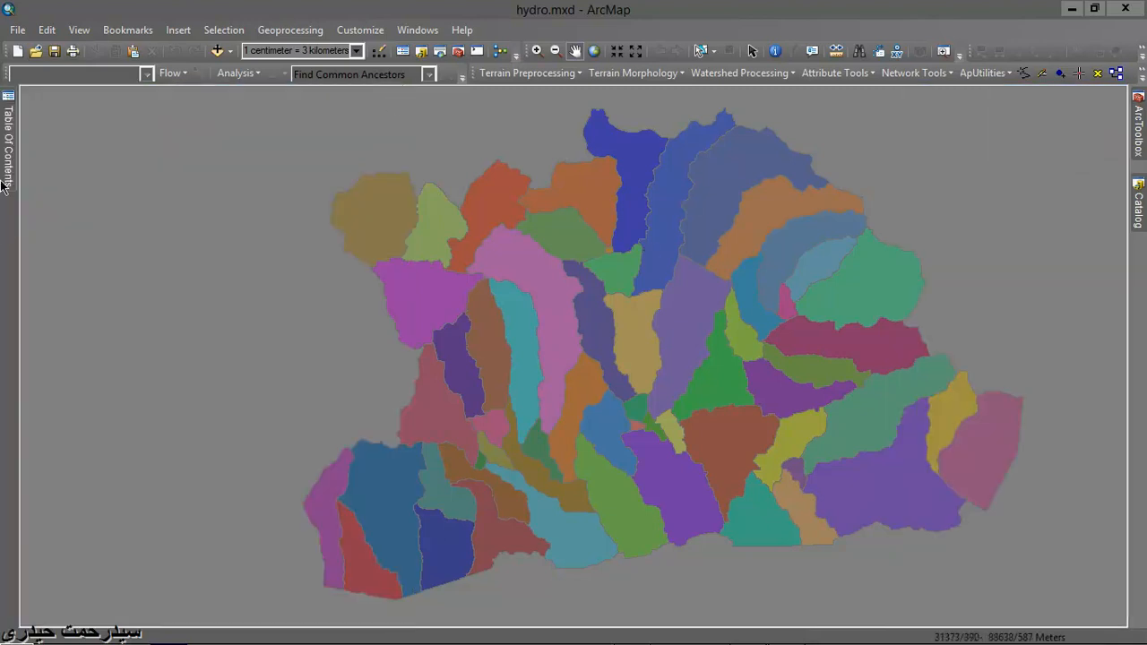
{"action": "mouse_move", "coordinate": [3, 184]}
{"action": "left_click", "coordinate": [398, 96]}
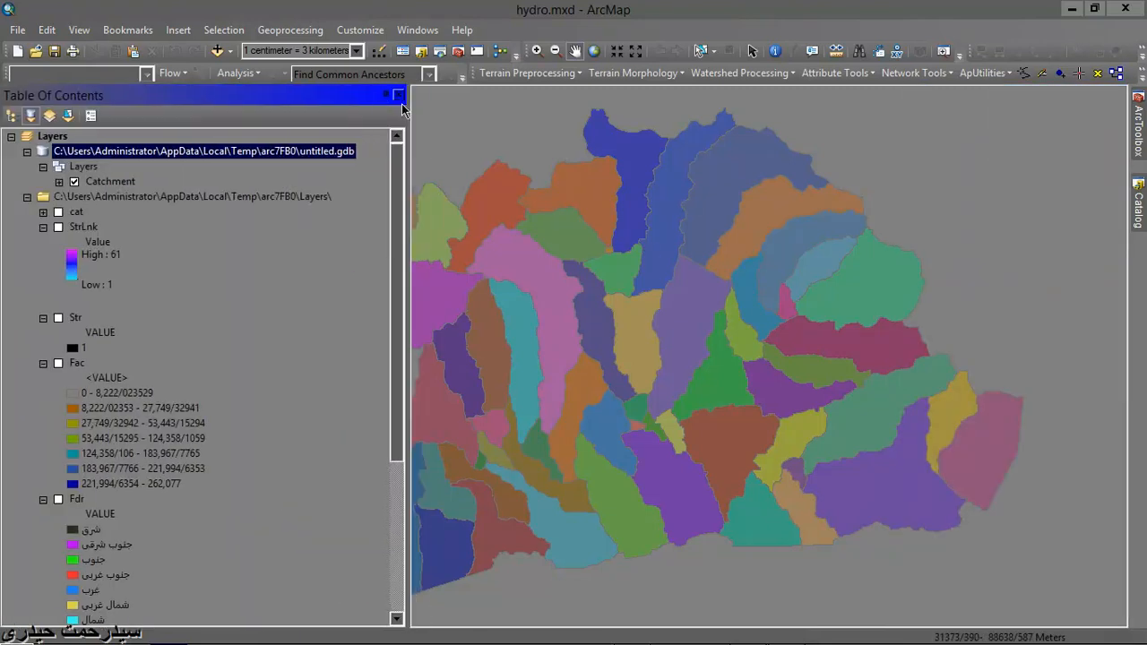
- Start a new folder connection in the Catalog and browse to Local Disk (C:) under the computer
{"action": "left_click", "coordinate": [1138, 211]}
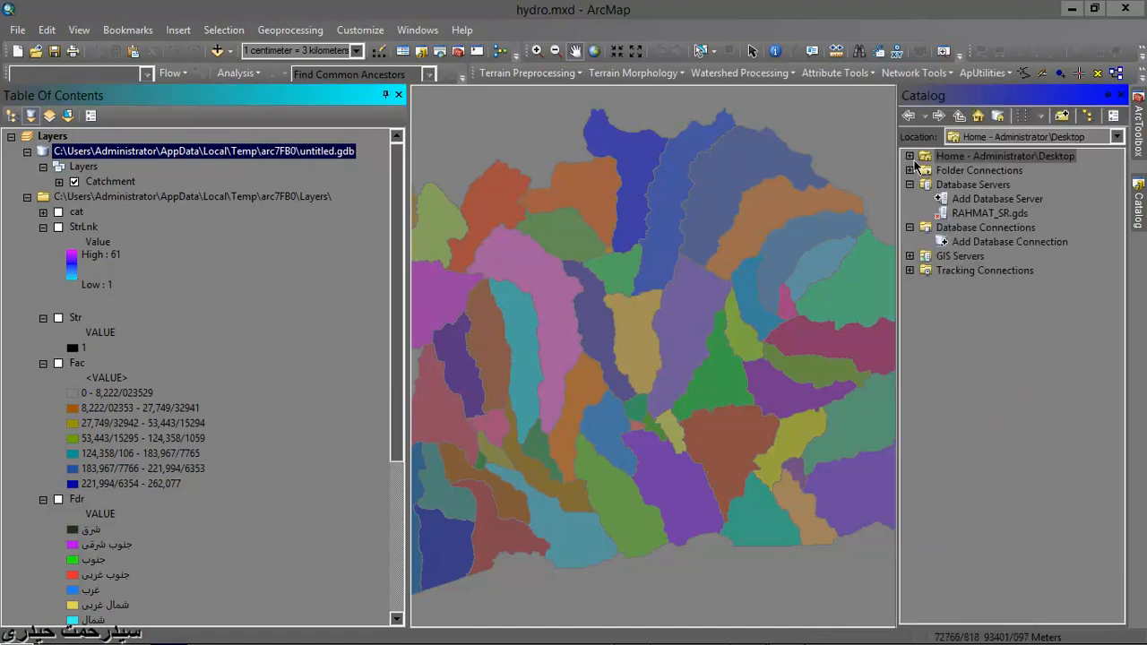
{"action": "left_click", "coordinate": [911, 156]}
{"action": "left_click", "coordinate": [912, 156]}
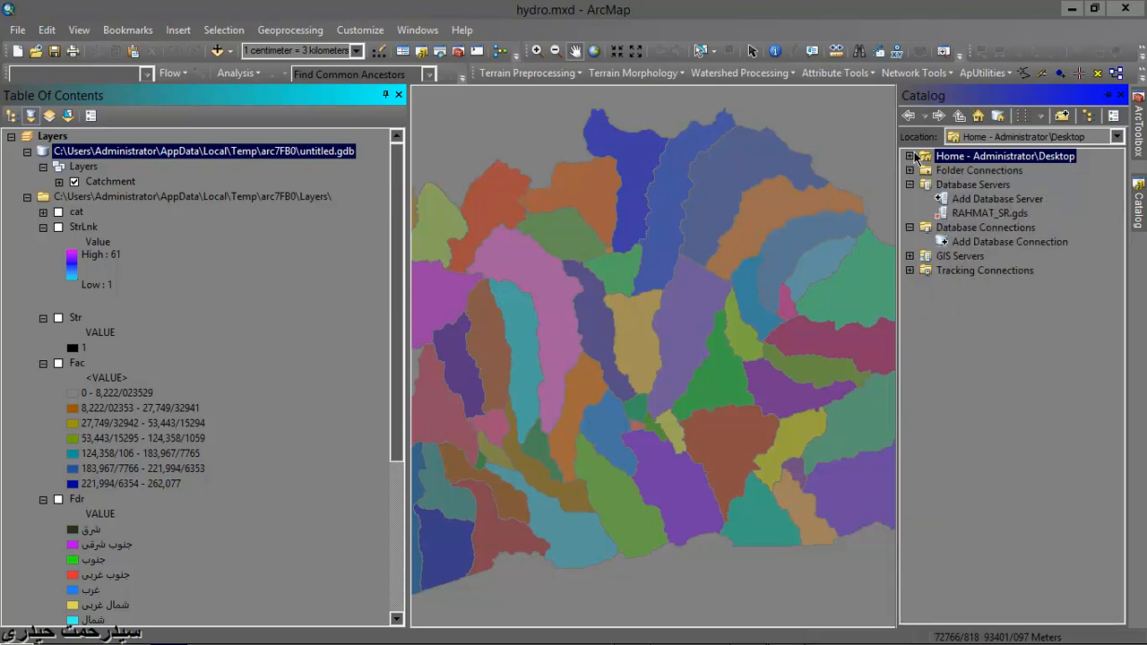
{"action": "left_click", "coordinate": [1059, 118]}
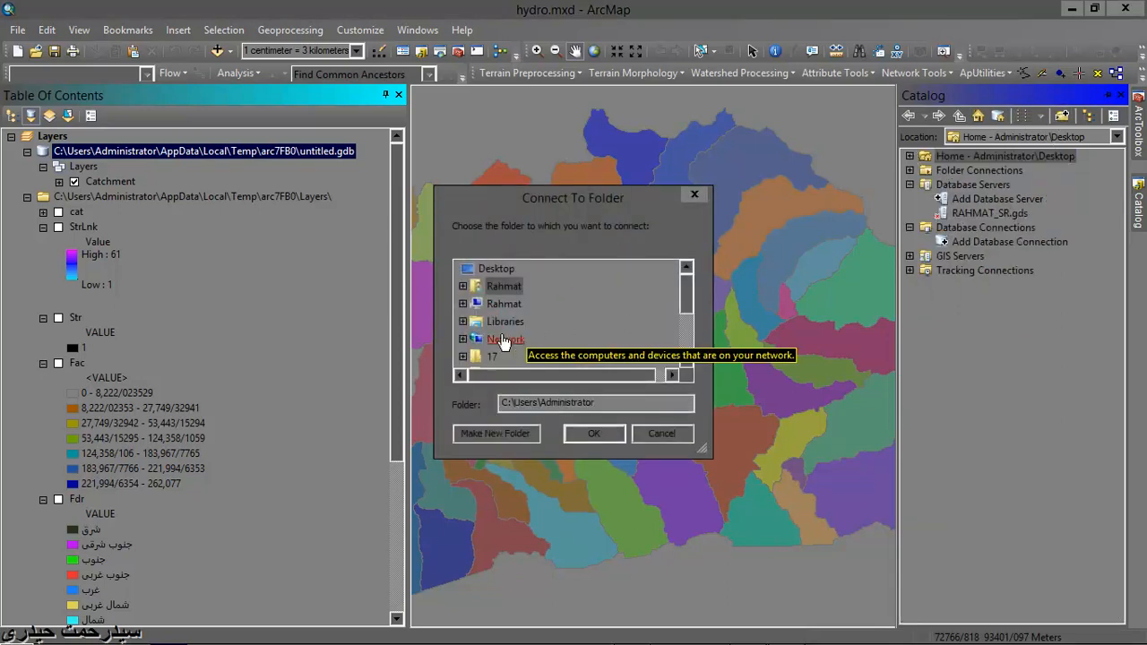
{"action": "mouse_move", "coordinate": [684, 307]}
{"action": "left_mouse_down"}
{"action": "mouse_move", "coordinate": [687, 348]}
{"action": "mouse_move", "coordinate": [687, 312]}
{"action": "left_mouse_up"}
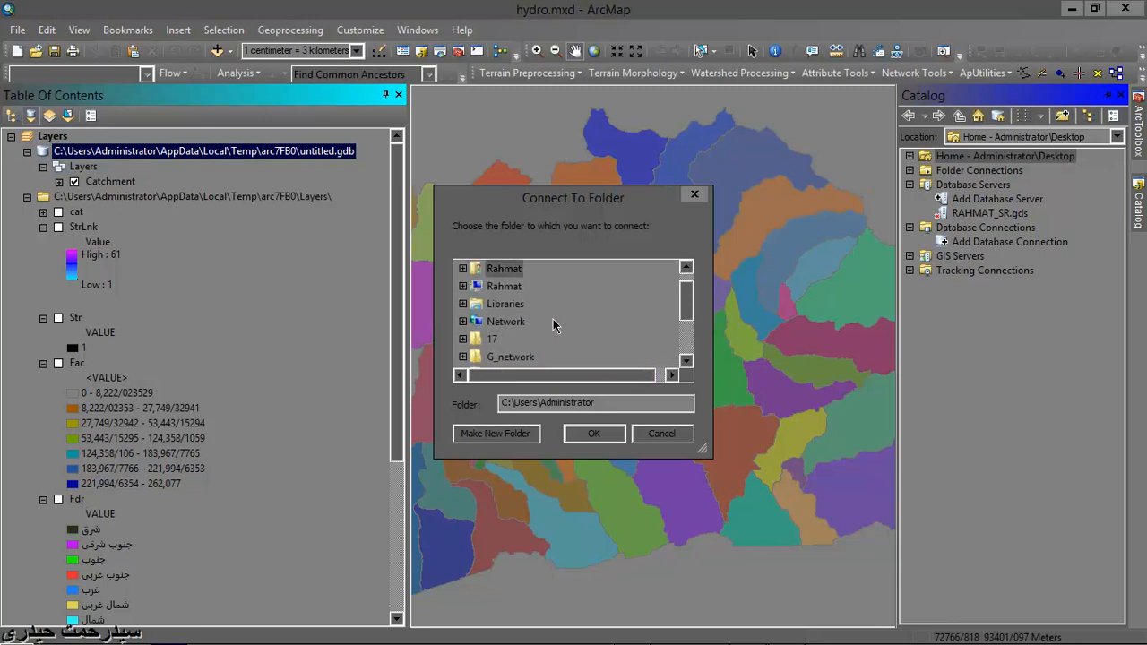
{"action": "left_click", "coordinate": [462, 286]}
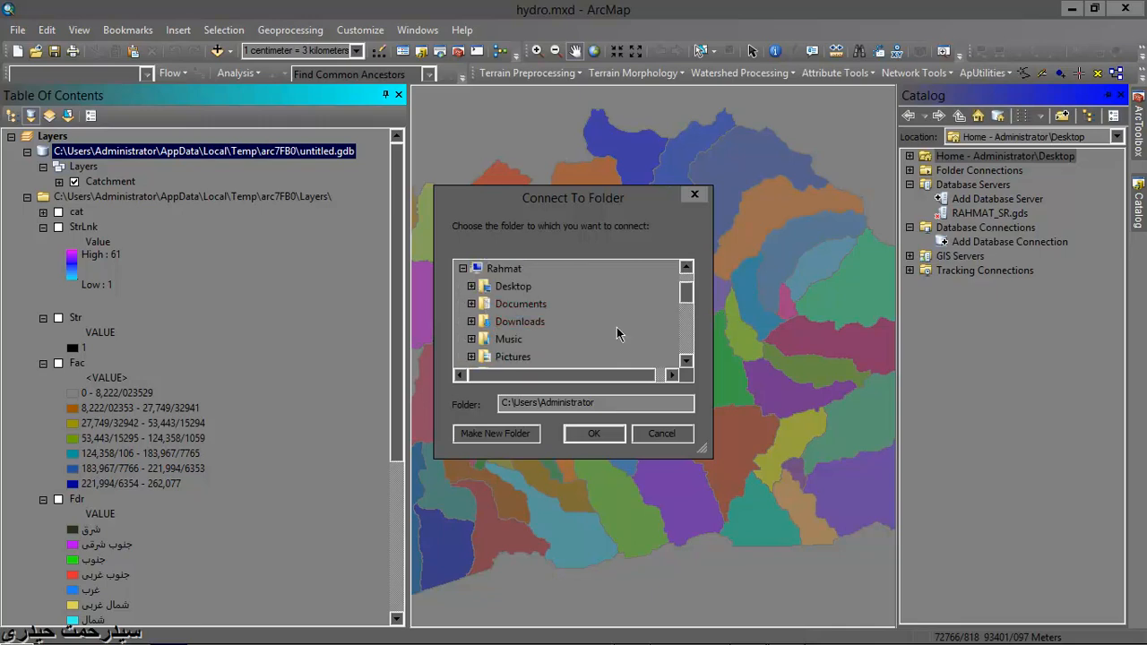
{"action": "left_click_drag", "start_coordinate": [686, 289], "coordinate": [687, 302]}
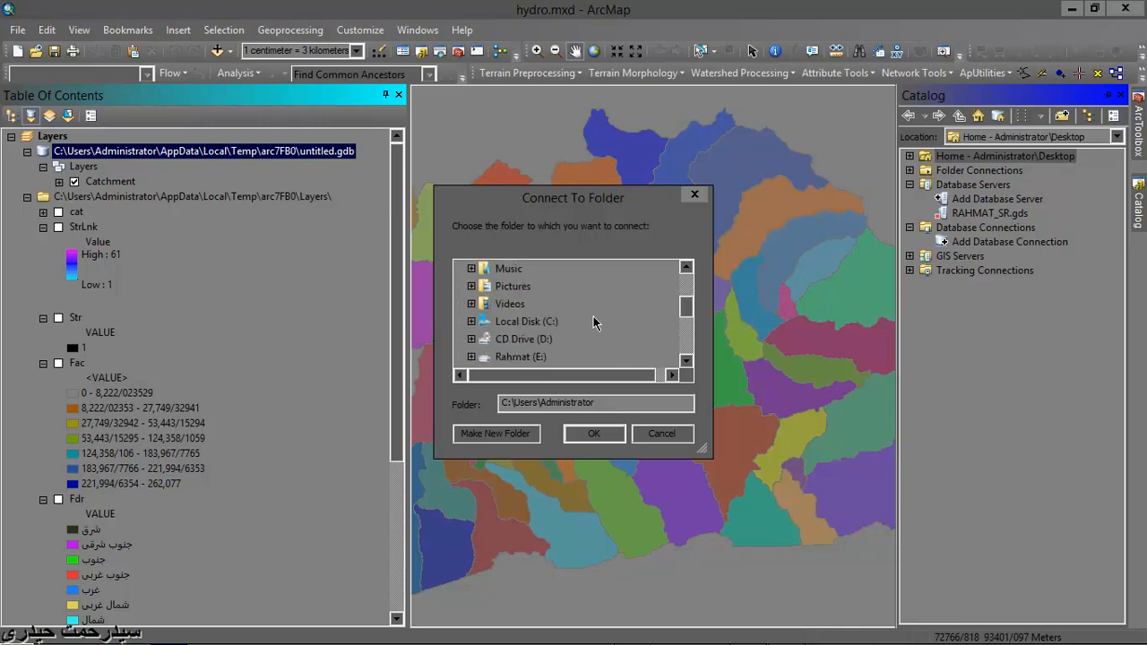
{"action": "left_click", "coordinate": [549, 322]}
{"action": "double_click", "coordinate": [548, 323]}
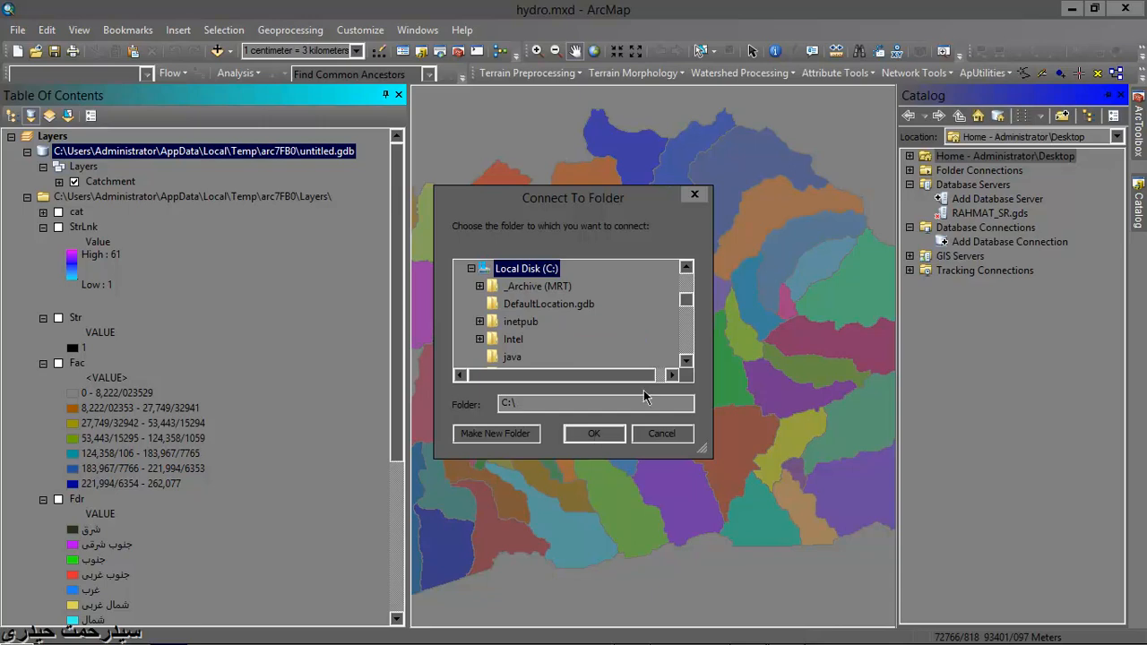
- Browse to Users\Administrator\AppData\Local\Temp on the C: drive for the folder connection
{"action": "left_click_drag", "start_coordinate": [688, 308], "coordinate": [688, 328]}
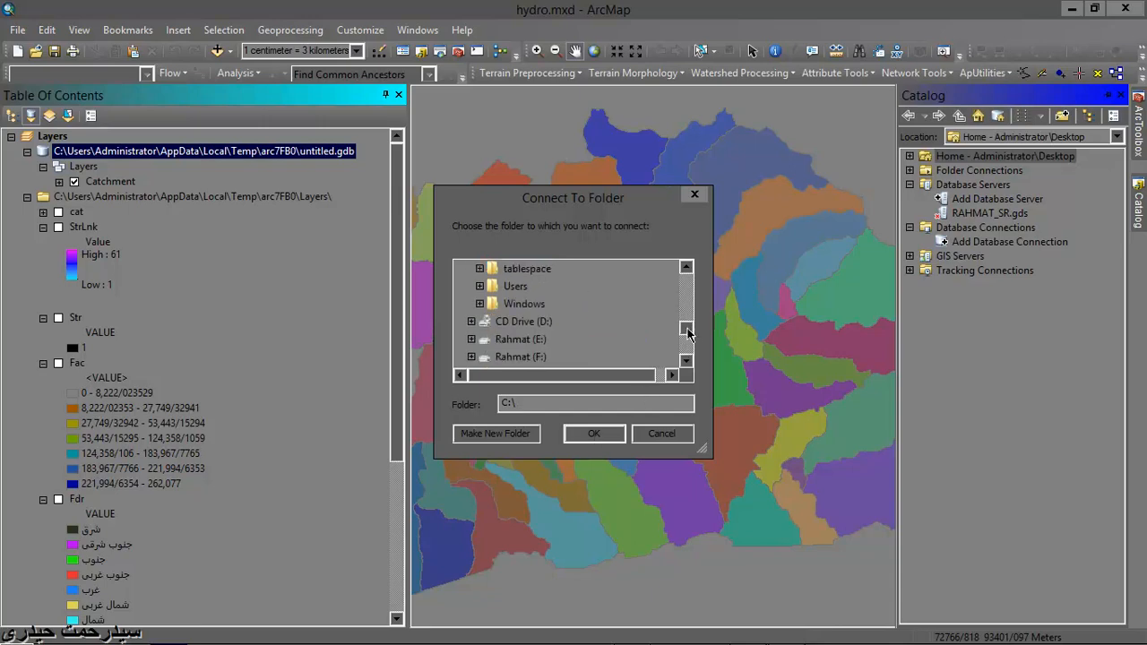
{"action": "double_click", "coordinate": [529, 290]}
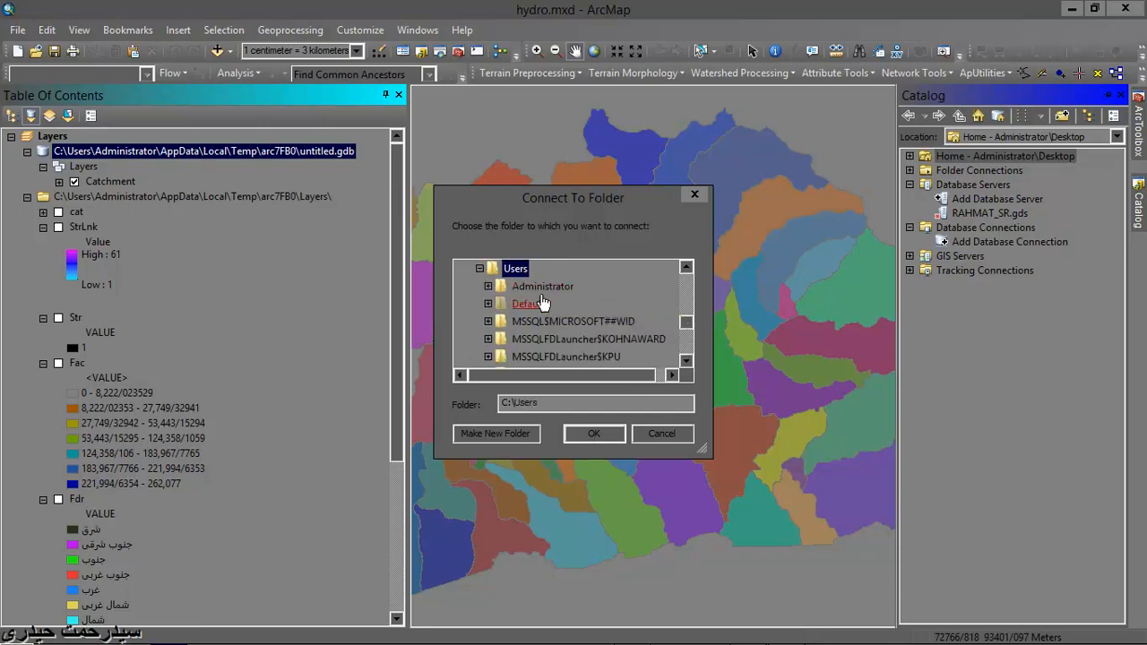
{"action": "double_click", "coordinate": [547, 288]}
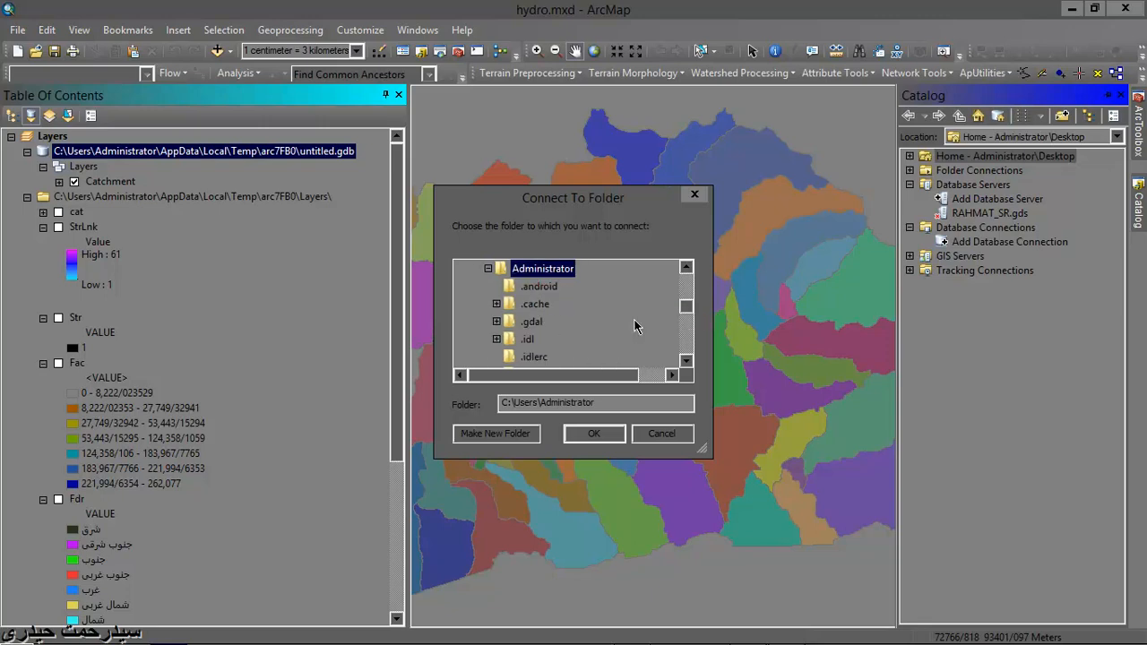
{"action": "left_click_drag", "start_coordinate": [678, 307], "coordinate": [686, 319]}
{"action": "double_click", "coordinate": [541, 303]}
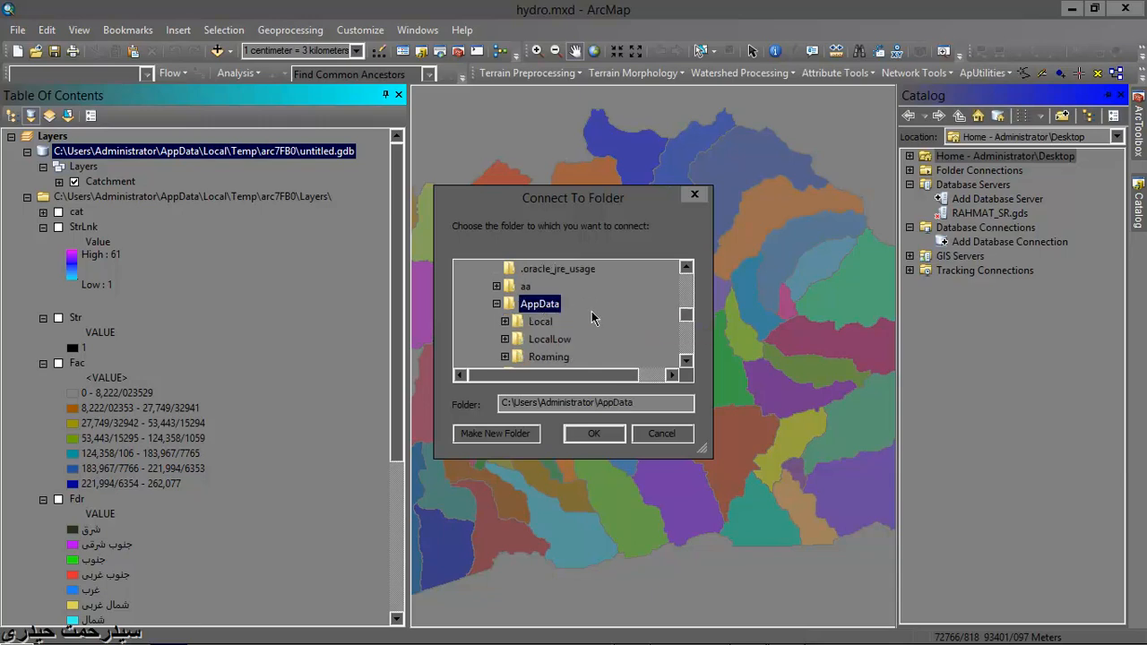
{"action": "double_click", "coordinate": [549, 322]}
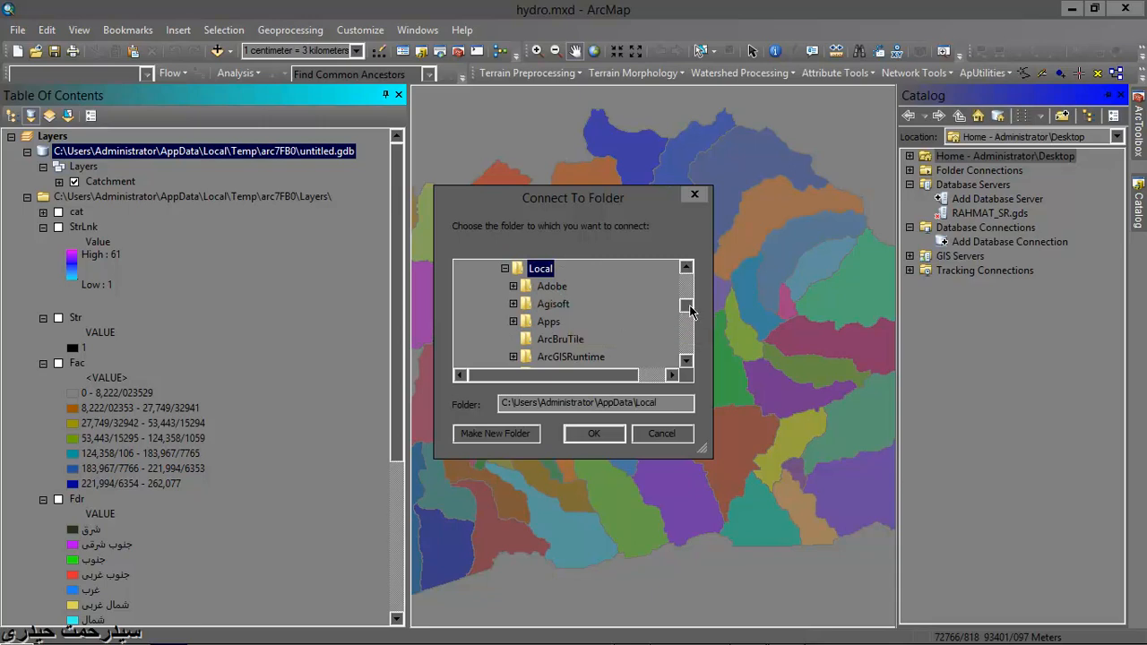
{"action": "left_click_drag", "start_coordinate": [689, 305], "coordinate": [688, 331]}
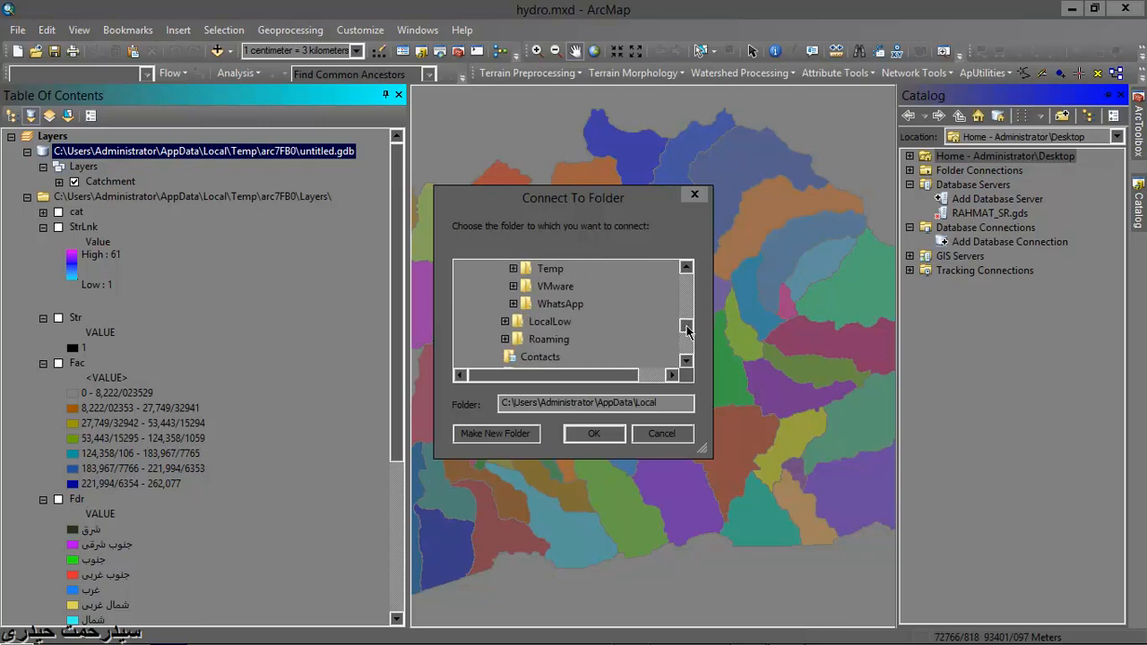
{"action": "double_click", "coordinate": [571, 271]}
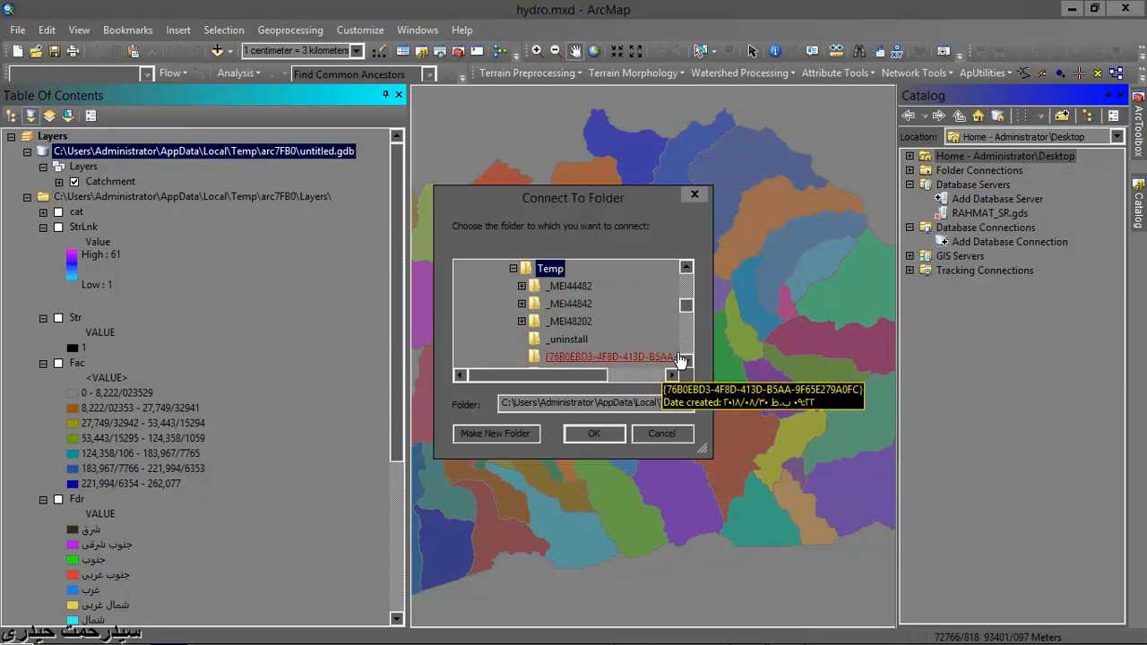
- Find the arc7FB0 folder inside Temp and connect to it
{"action": "left_click_drag", "start_coordinate": [689, 306], "coordinate": [694, 309]}
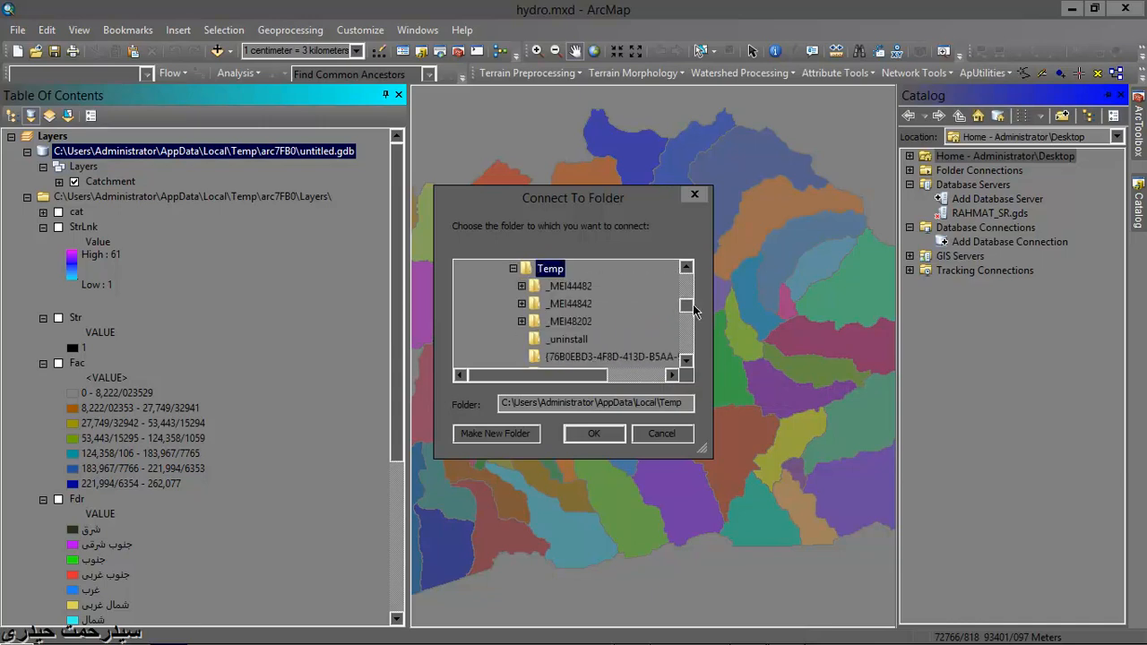
{"action": "left_click", "coordinate": [689, 361]}
{"action": "left_click", "coordinate": [689, 361]}
{"action": "left_click", "coordinate": [689, 362]}
{"action": "left_click", "coordinate": [689, 361]}
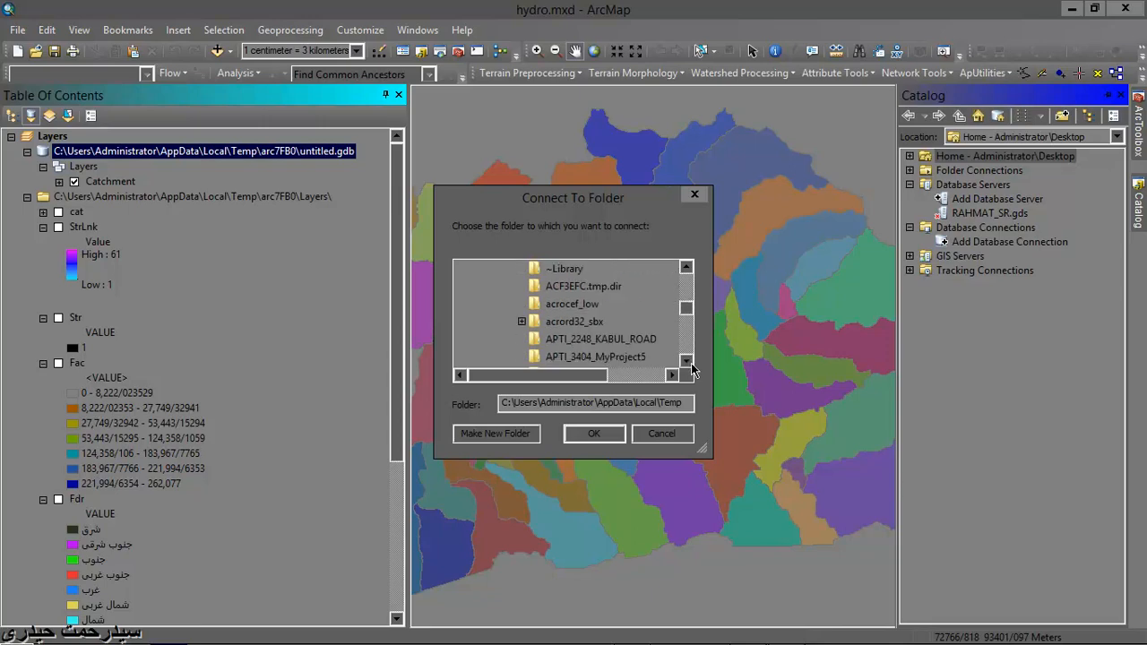
{"action": "left_click", "coordinate": [690, 361]}
{"action": "left_click", "coordinate": [689, 361]}
{"action": "left_click", "coordinate": [689, 362]}
{"action": "left_click", "coordinate": [689, 361]}
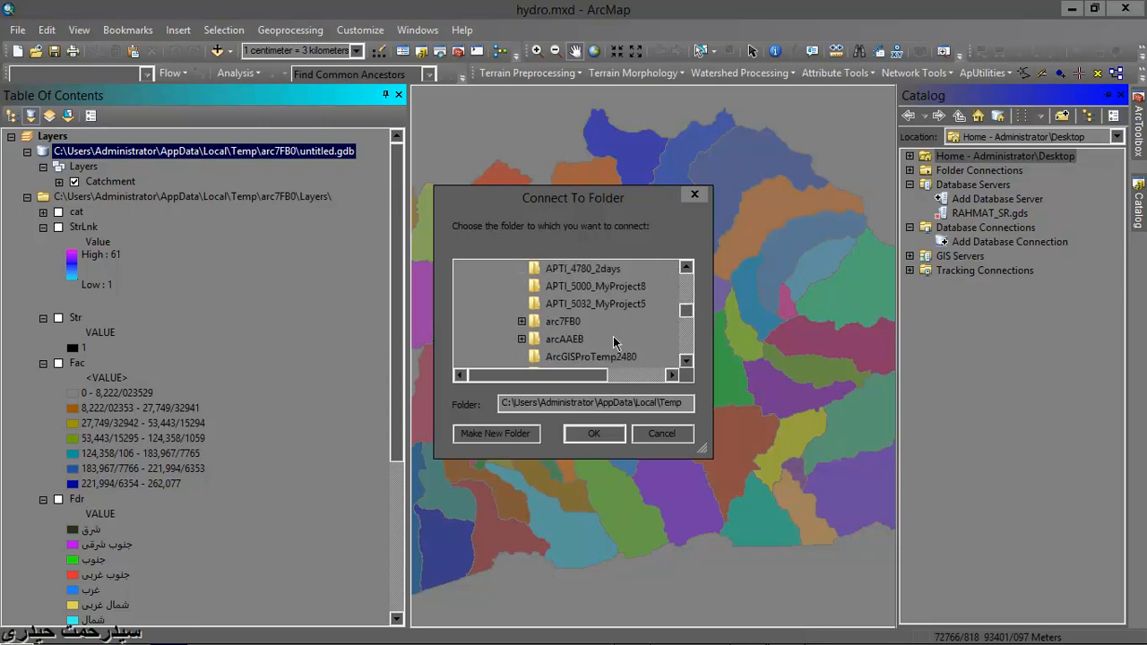
{"action": "double_click", "coordinate": [587, 323]}
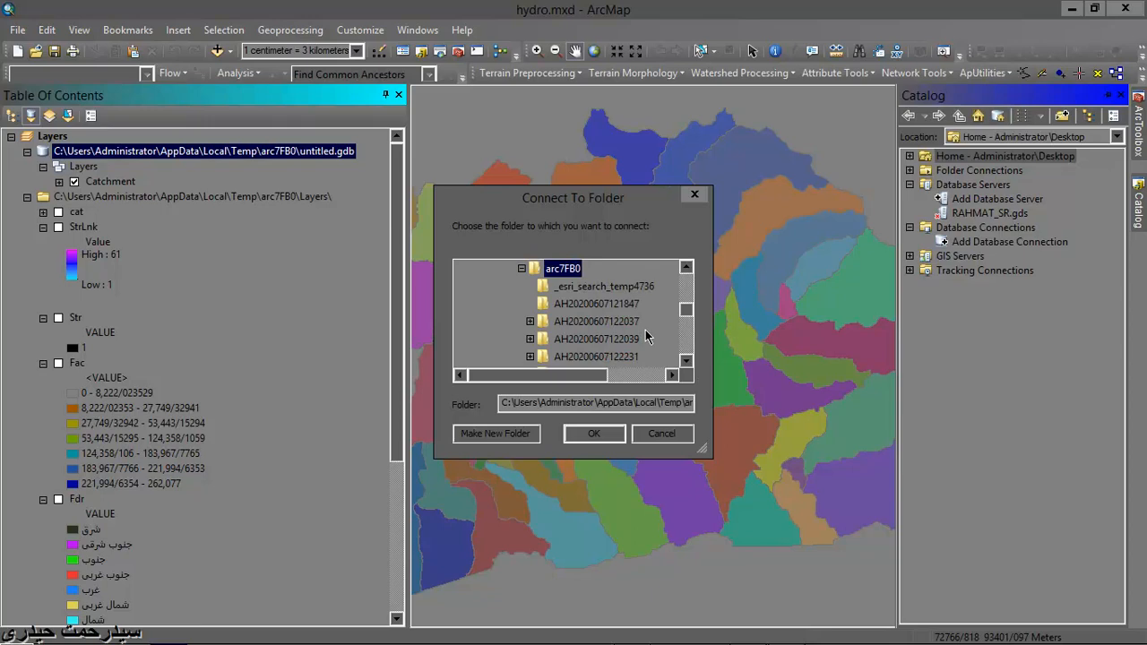
{"action": "left_click_drag", "start_coordinate": [689, 311], "coordinate": [694, 319]}
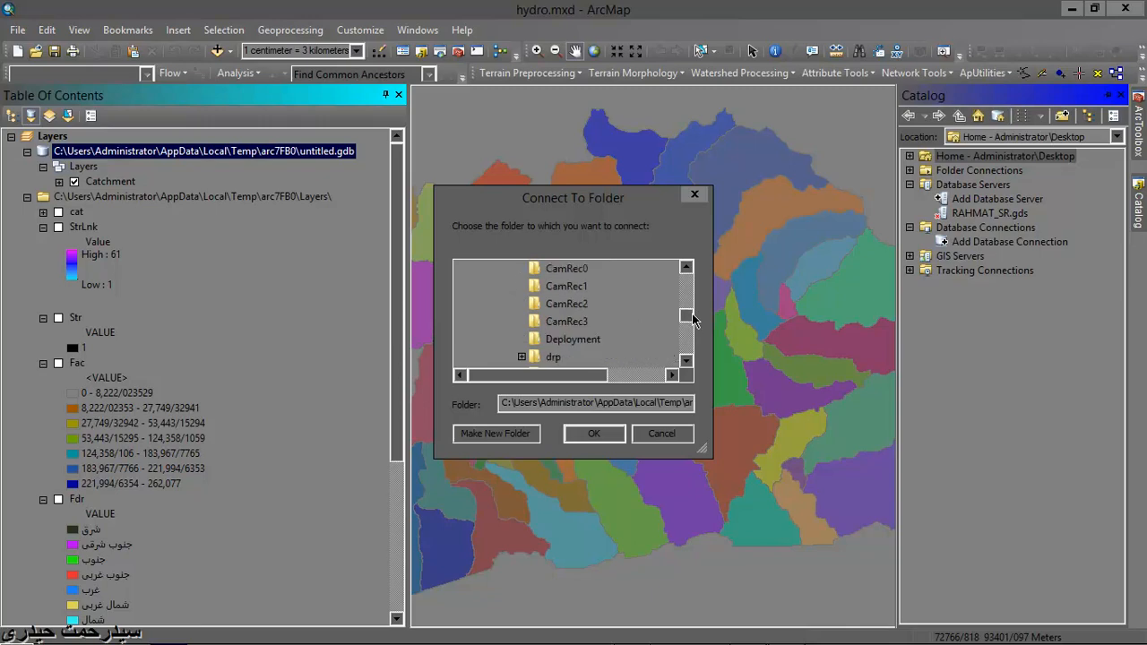
{"action": "left_click", "coordinate": [594, 433]}
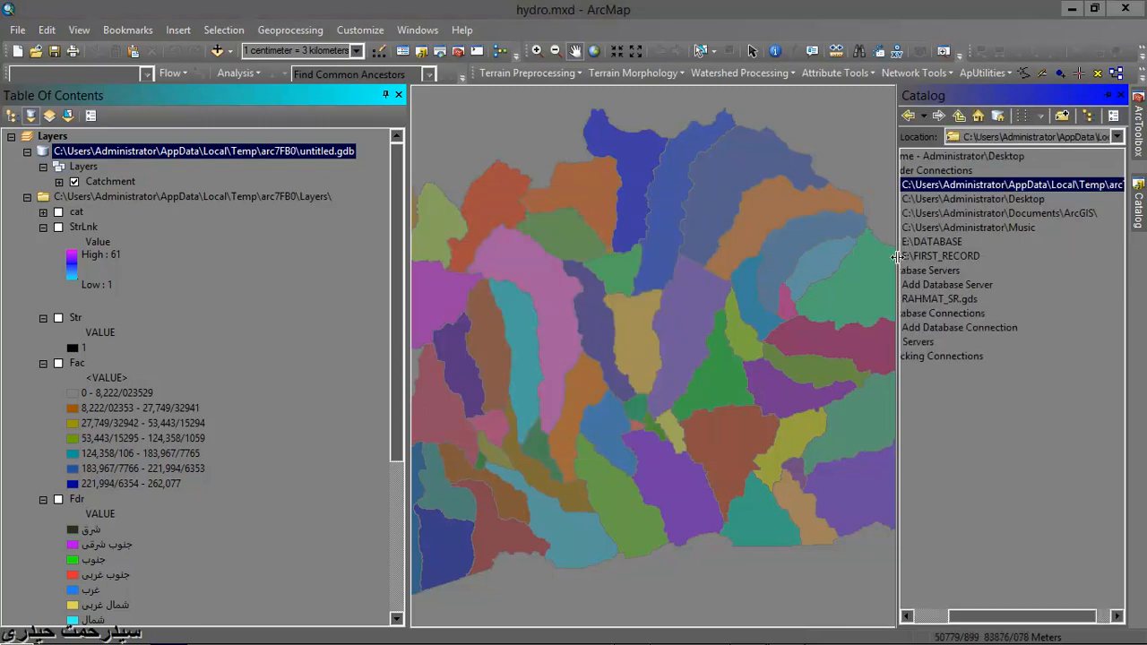
- Widen the Catalog and expand the arc7FB0 connection down to the Layers dataset inside untitled.gdb
{"action": "left_click_drag", "start_coordinate": [896, 258], "coordinate": [804, 259]}
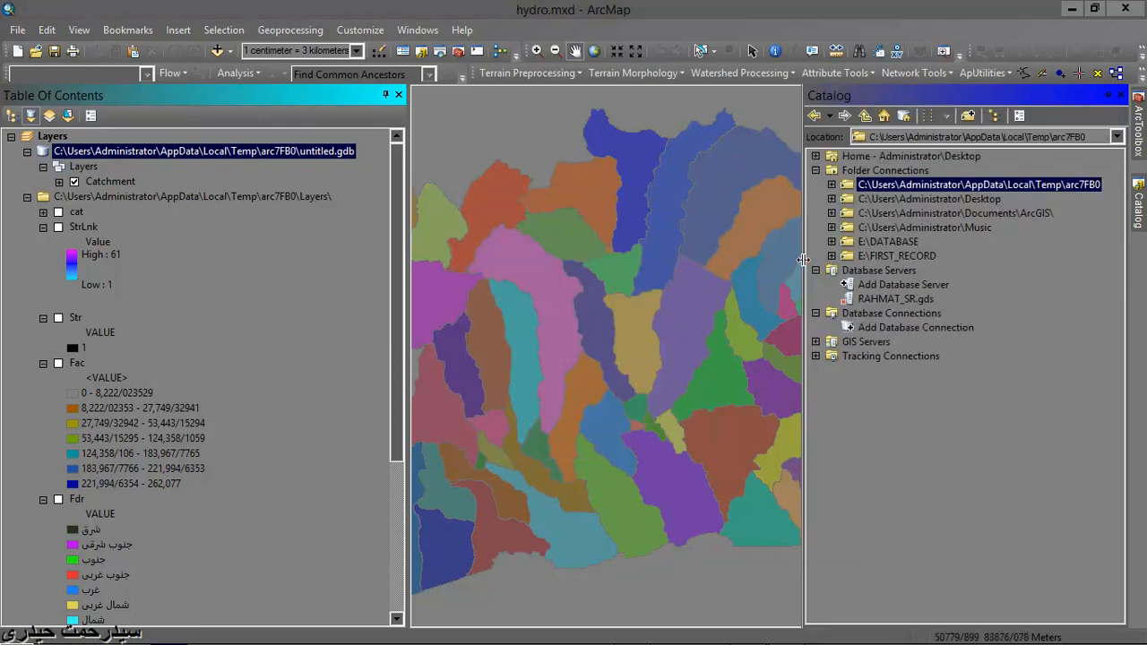
{"action": "left_click", "coordinate": [833, 185]}
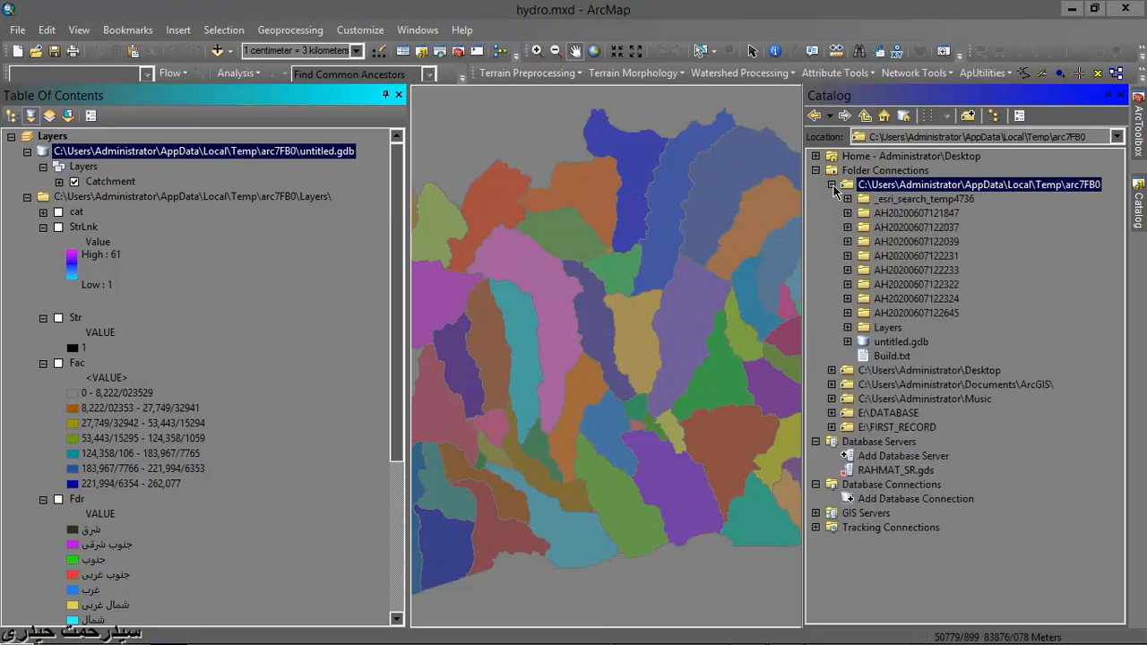
{"action": "left_click", "coordinate": [848, 343]}
{"action": "left_click", "coordinate": [864, 356]}
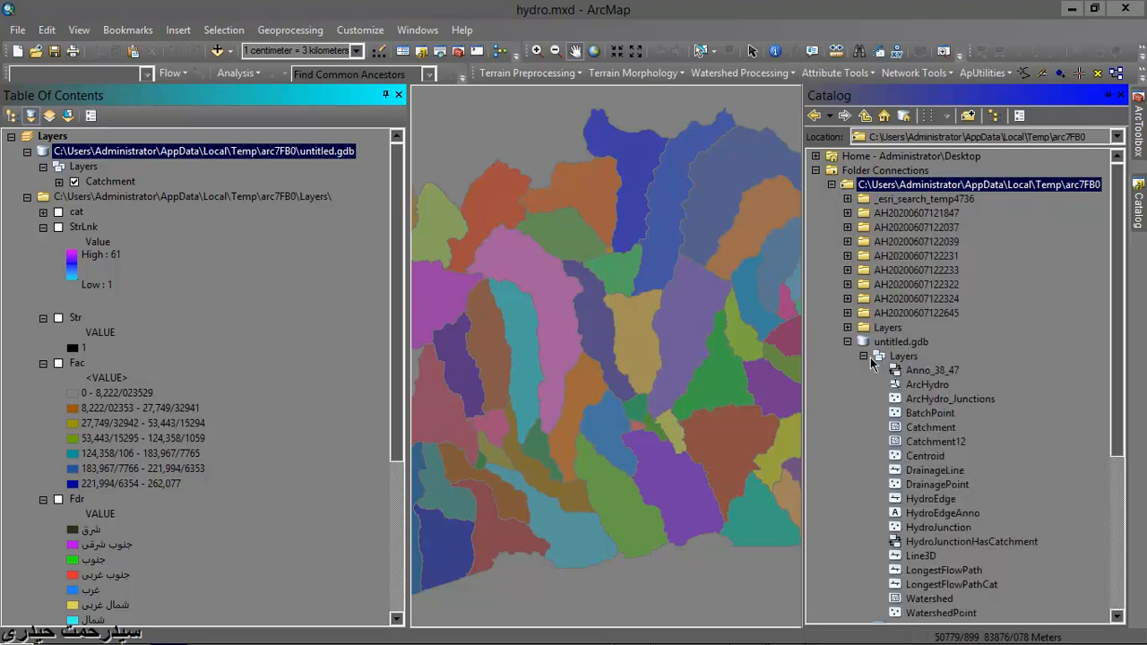
- Add the whole Layers feature dataset from untitled.gdb to the map and deselect the added layers
{"action": "left_click_drag", "start_coordinate": [893, 358], "coordinate": [796, 359]}
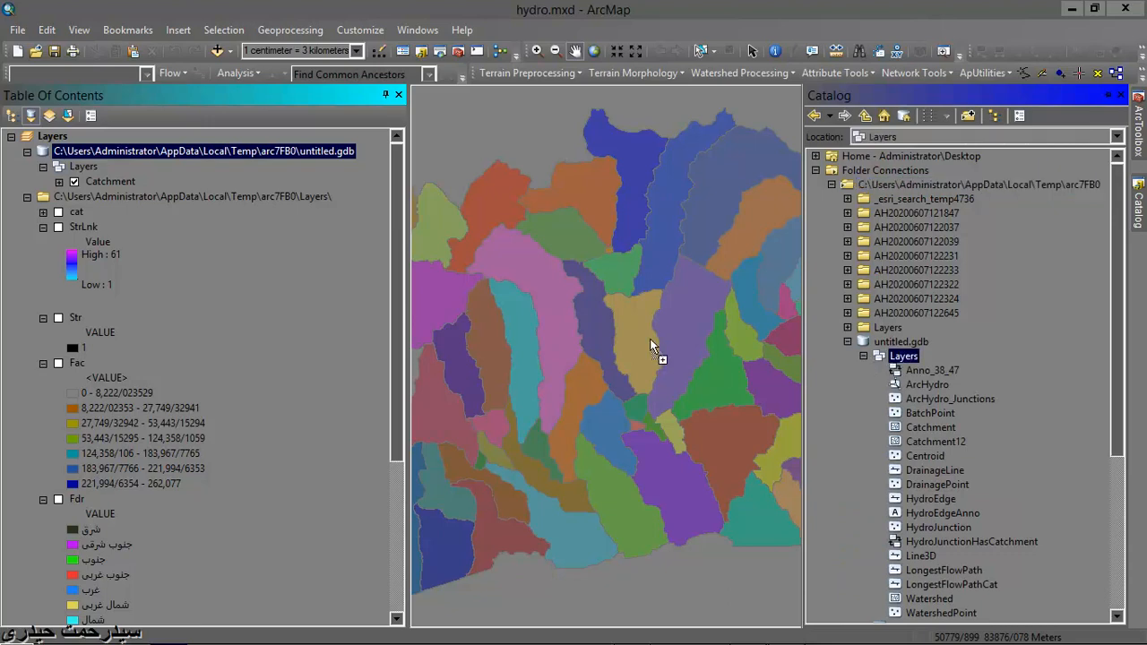
{"action": "left_click_drag", "start_coordinate": [650, 339], "coordinate": [650, 339]}
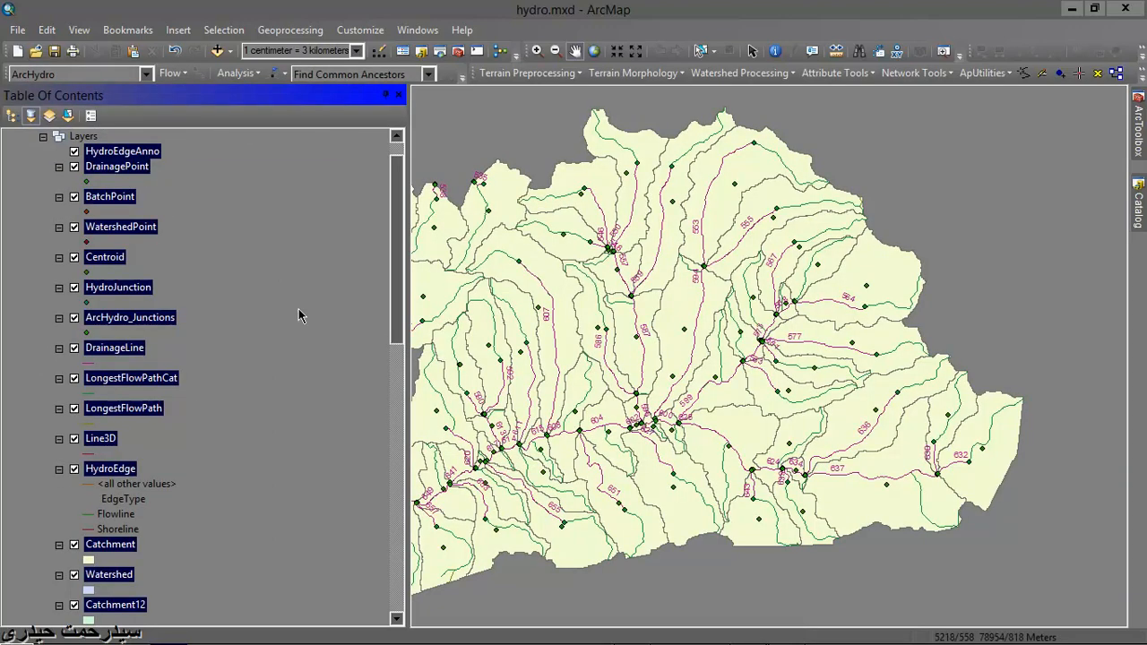
{"action": "left_click", "coordinate": [296, 307]}
{"action": "scroll", "coordinate": [247, 332], "scroll_direction": "up", "scroll_amount": 1}
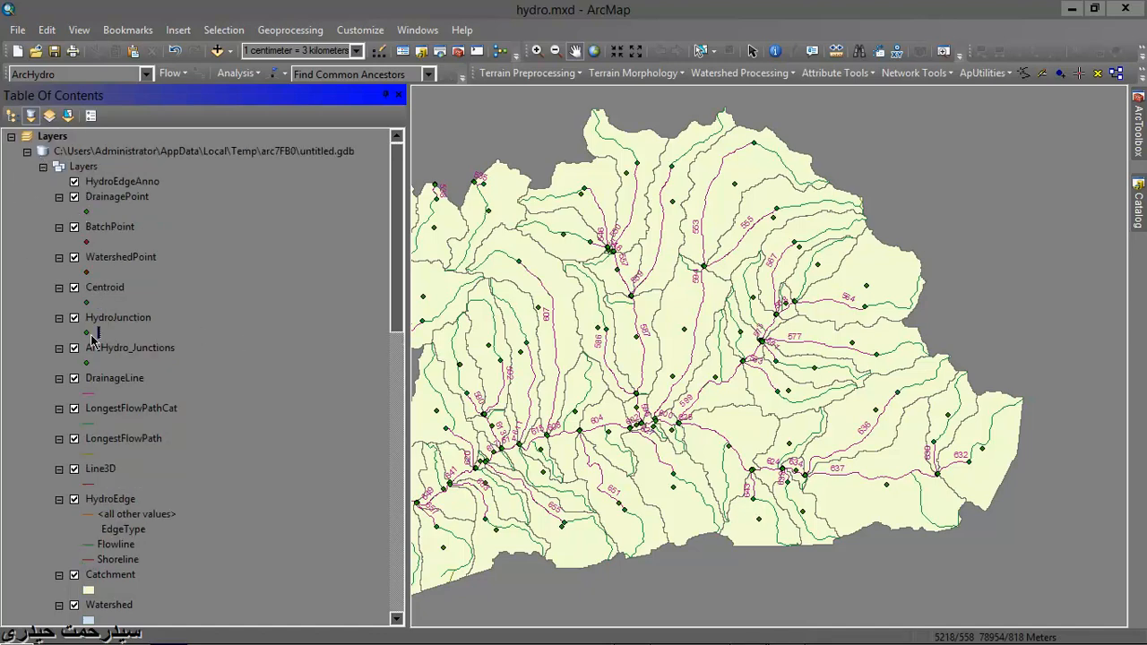
- Hide the WatershedPoint and ArcHydro_Junctions layers and remove the Line3D layer from the map
{"action": "left_click", "coordinate": [74, 198]}
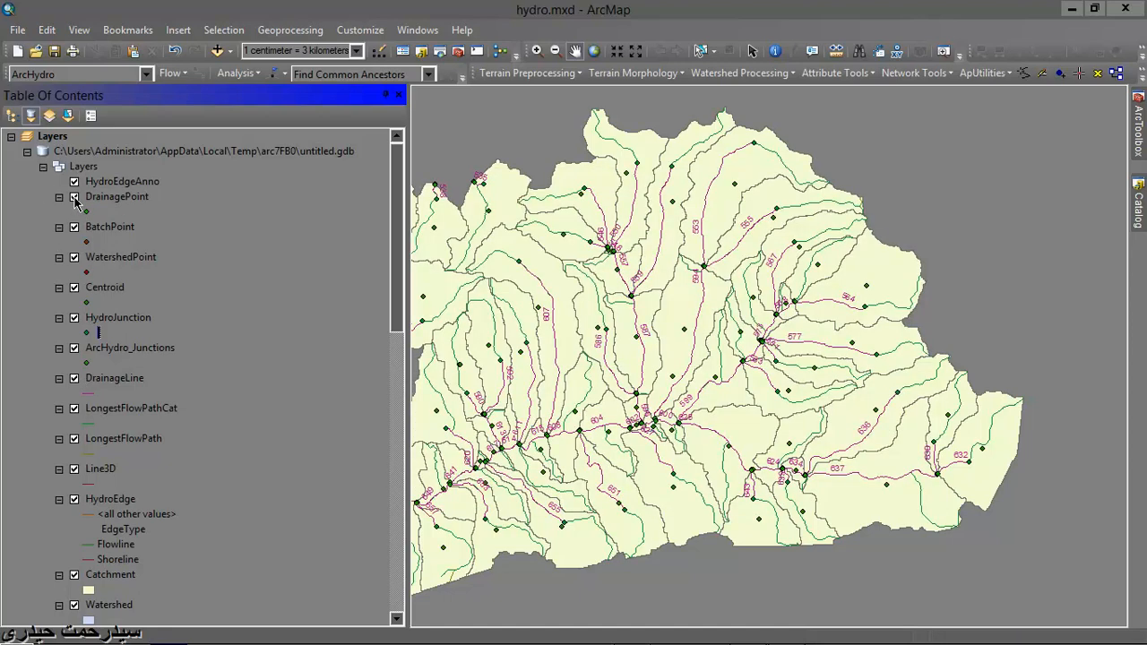
{"action": "left_click", "coordinate": [75, 258]}
{"action": "scroll", "coordinate": [165, 498], "scroll_direction": "down", "scroll_amount": 2}
{"action": "left_click", "coordinate": [108, 414]}
{"action": "right_click", "coordinate": [108, 415]}
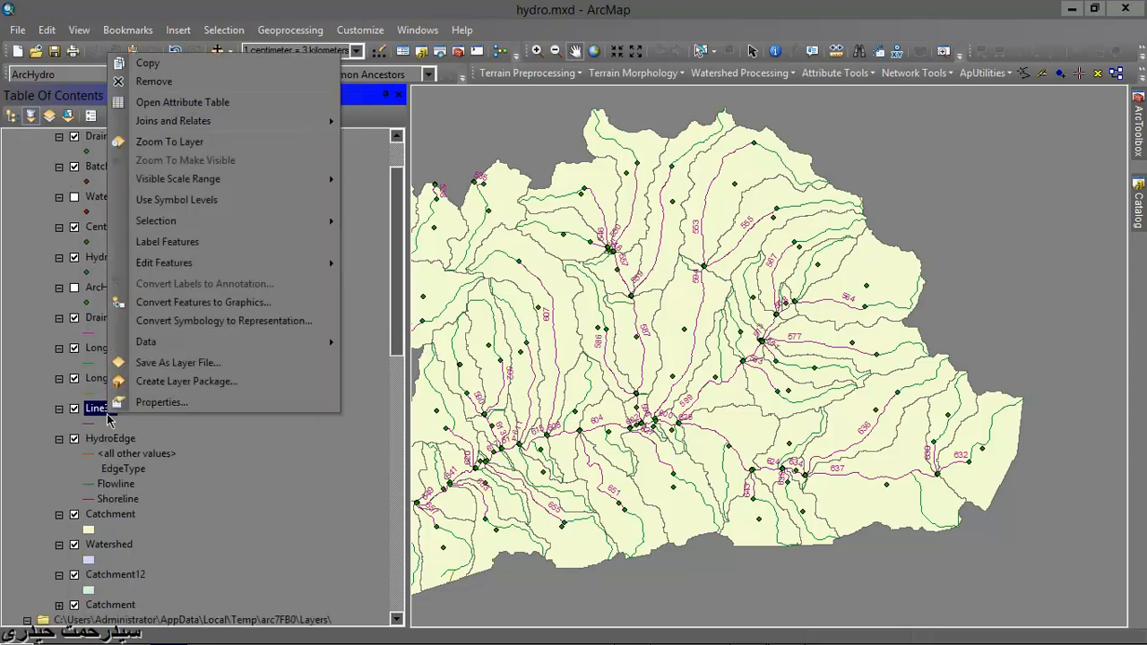
{"action": "left_click", "coordinate": [179, 87]}
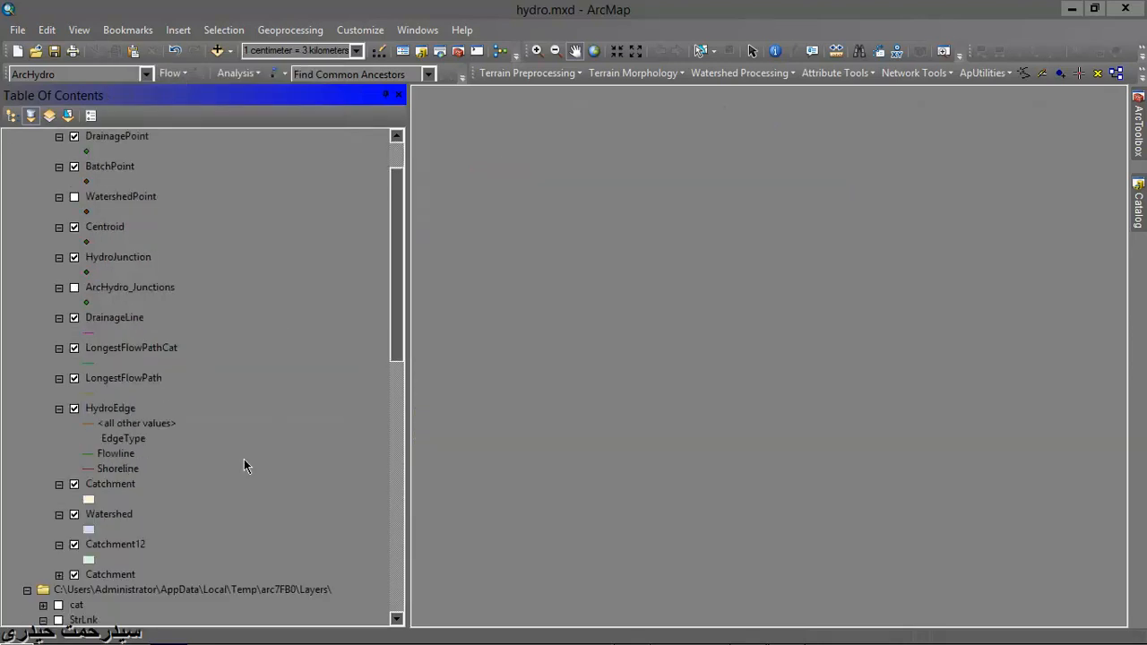
- Hide the newly added single-colour Catchment, Watershed and Catchment12 polygon layers, leaving the multicoloured Catchment layer on
{"action": "scroll", "coordinate": [167, 474], "scroll_direction": "down", "scroll_amount": 1}
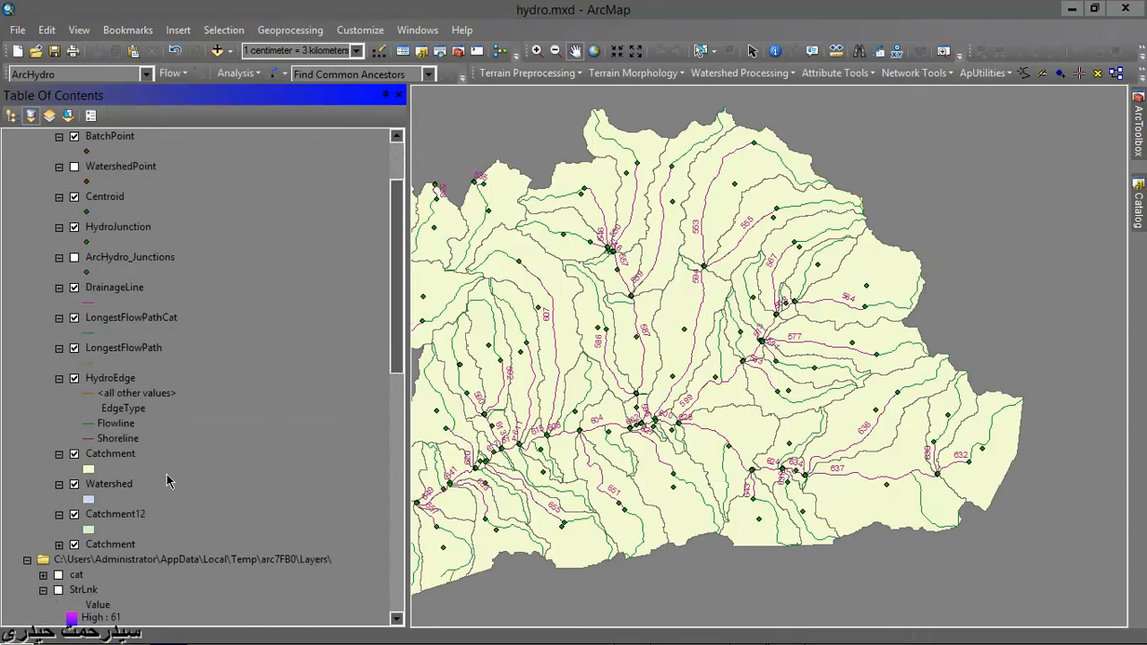
{"action": "left_click", "coordinate": [132, 439]}
{"action": "left_click", "coordinate": [74, 454]}
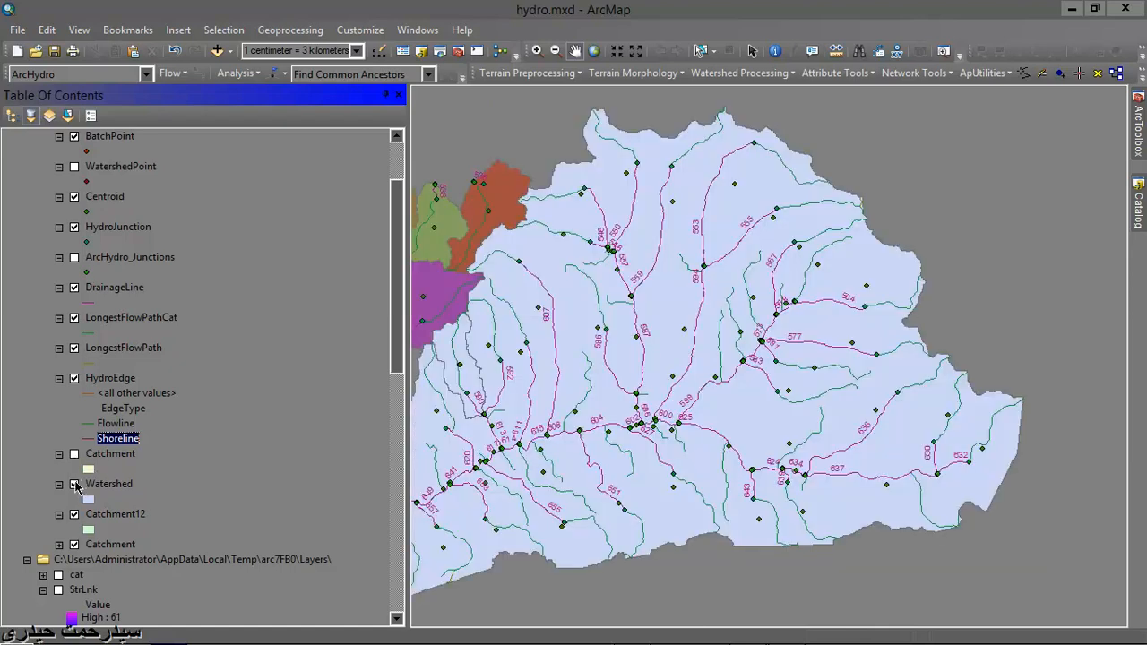
{"action": "left_click", "coordinate": [75, 485]}
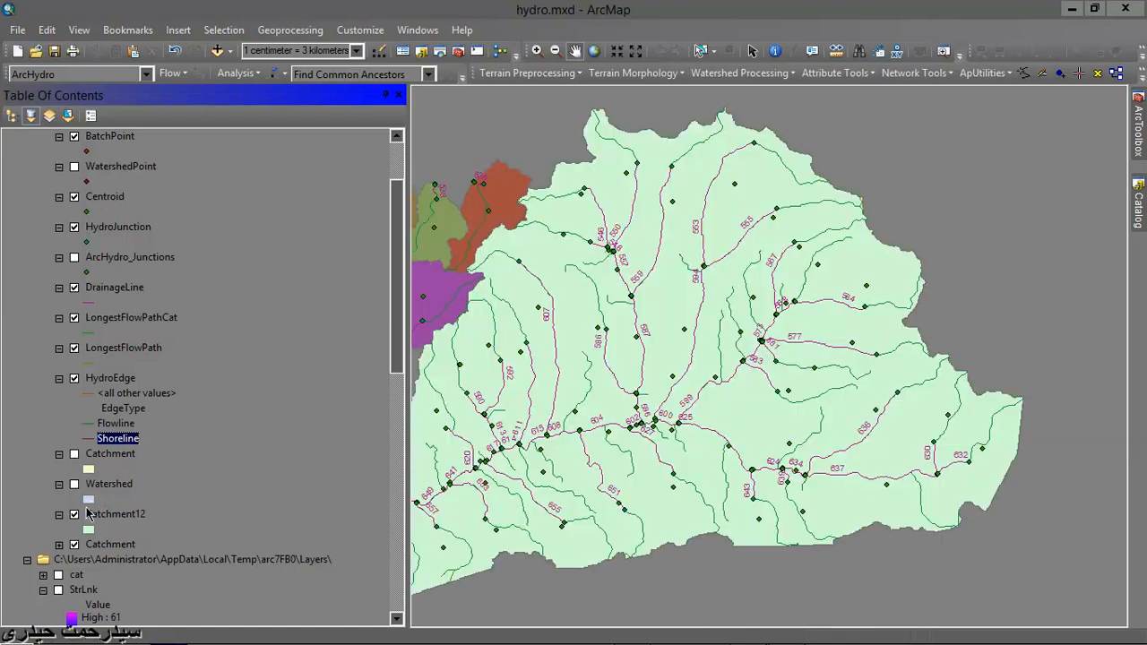
{"action": "left_click", "coordinate": [75, 515]}
{"action": "scroll", "coordinate": [117, 512], "scroll_direction": "down", "scroll_amount": 2}
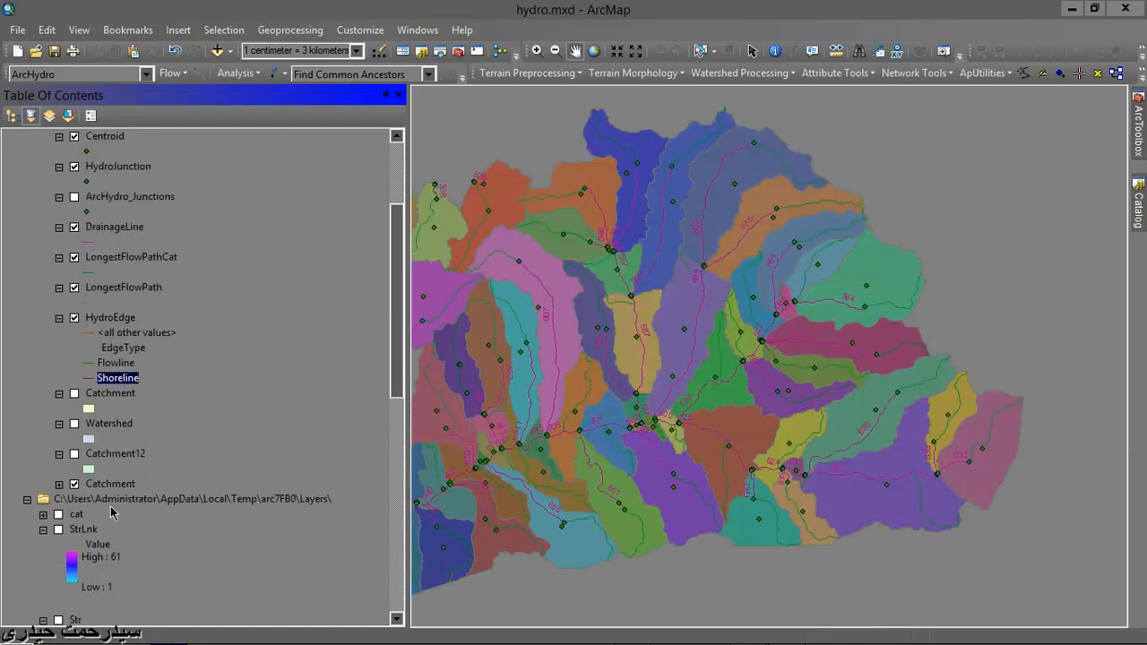
- Examine the HydroID classes of the multicoloured Catchment layer and collapse its legend again
{"action": "left_click", "coordinate": [59, 484]}
{"action": "scroll", "coordinate": [87, 470], "scroll_direction": "up", "scroll_amount": 4}
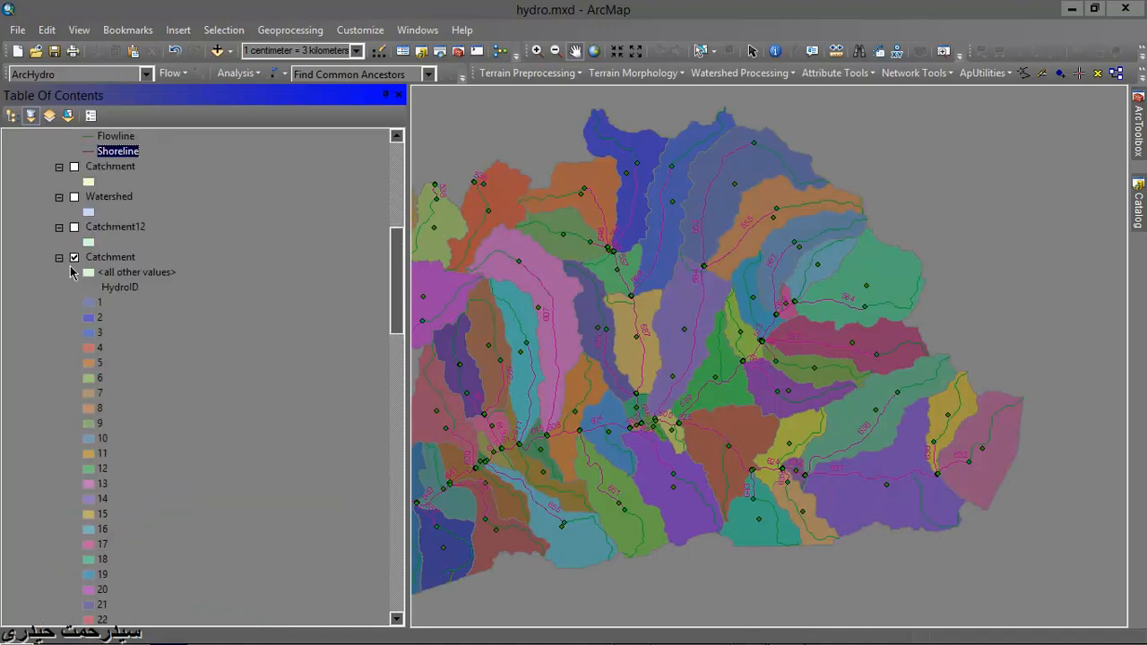
{"action": "left_click", "coordinate": [59, 258]}
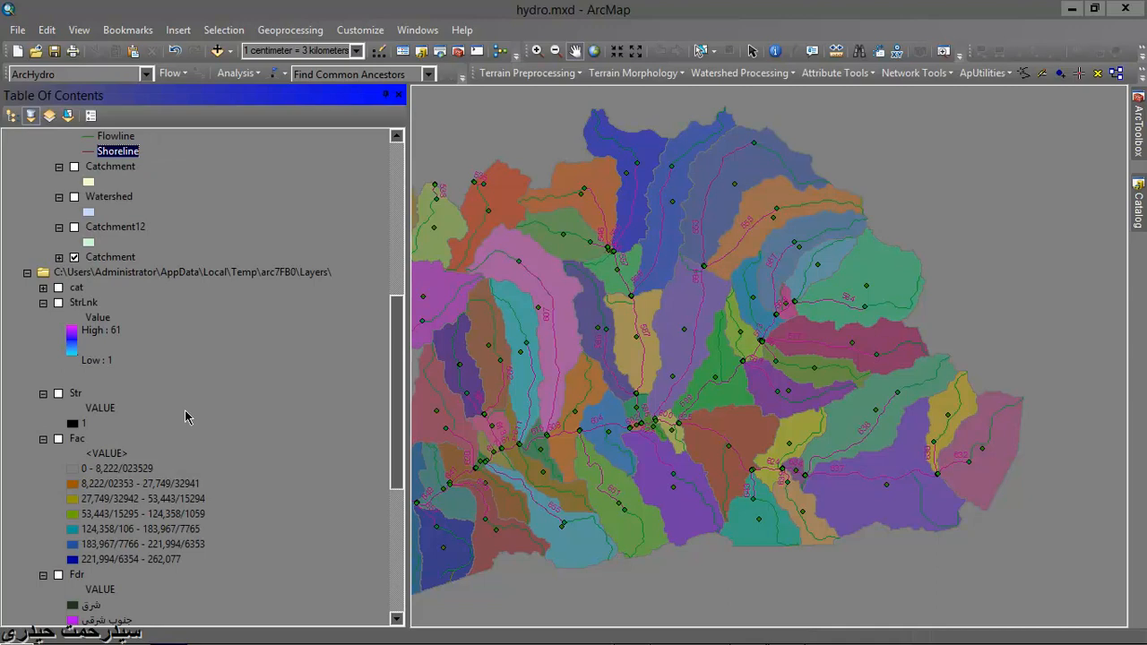
- Toggle the cat and StrLnk raster layers on and off, and turn on the Fac and Fdr layers
{"action": "left_click", "coordinate": [59, 288]}
{"action": "left_click", "coordinate": [59, 287]}
{"action": "left_click", "coordinate": [59, 303]}
{"action": "left_click", "coordinate": [59, 304]}
{"action": "left_click", "coordinate": [58, 439]}
{"action": "scroll", "coordinate": [71, 457], "scroll_direction": "down", "scroll_amount": 2}
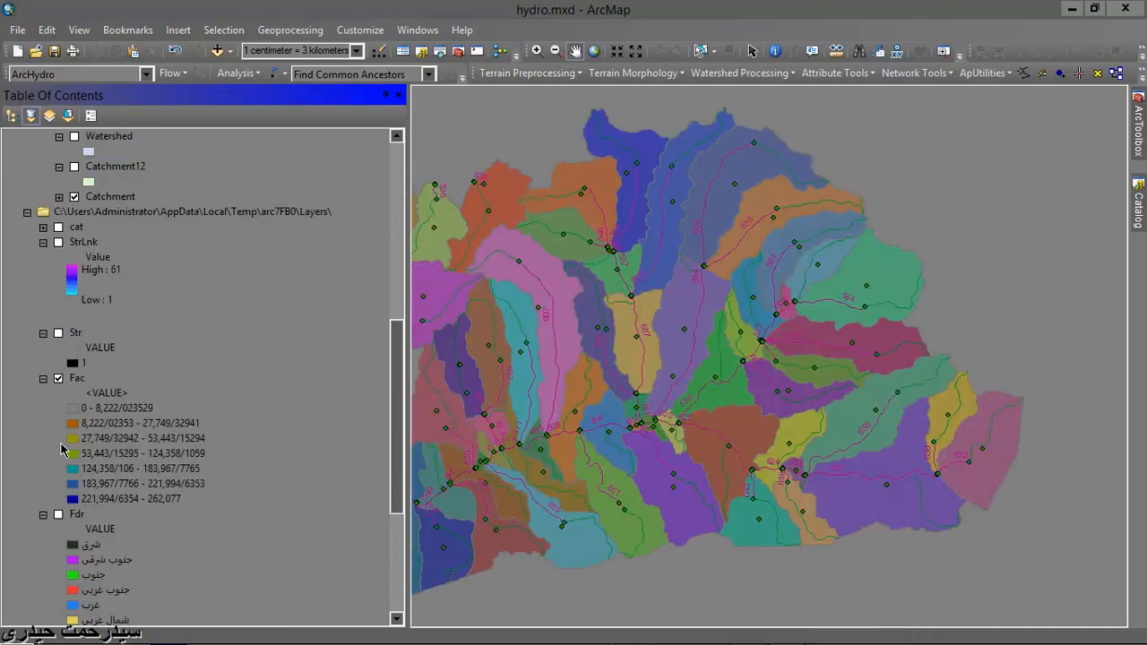
{"action": "left_click", "coordinate": [58, 485]}
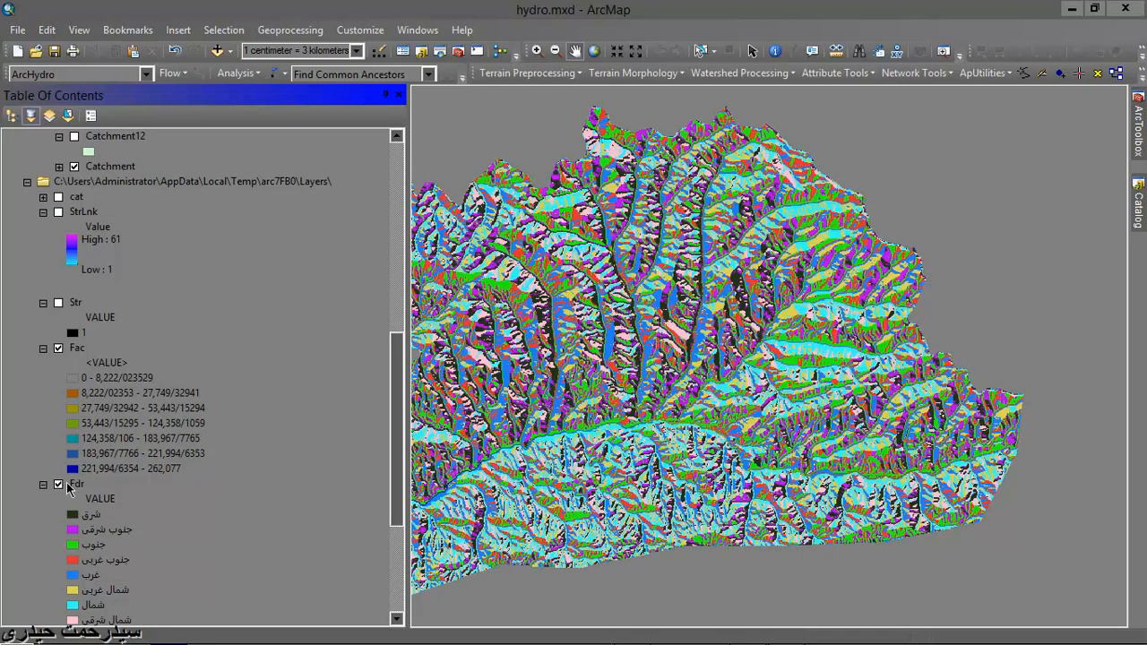
- Switch to the layout view and set the page to A4 paper in landscape orientation
{"action": "left_click", "coordinate": [81, 31]}
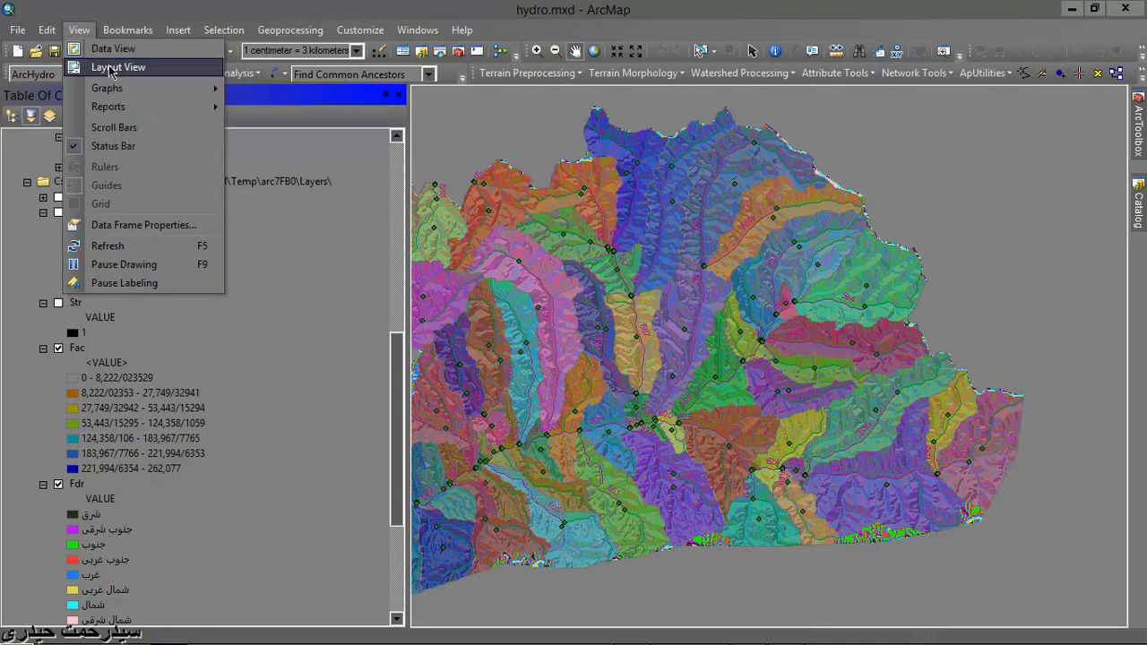
{"action": "left_click", "coordinate": [112, 68]}
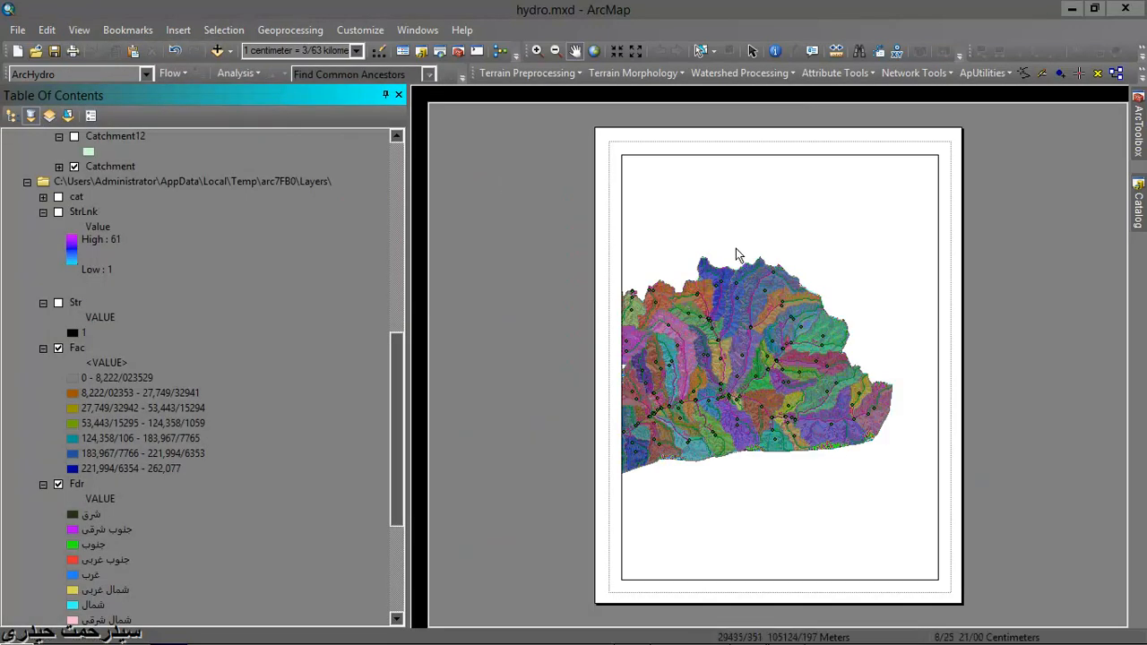
{"action": "left_click", "coordinate": [17, 30]}
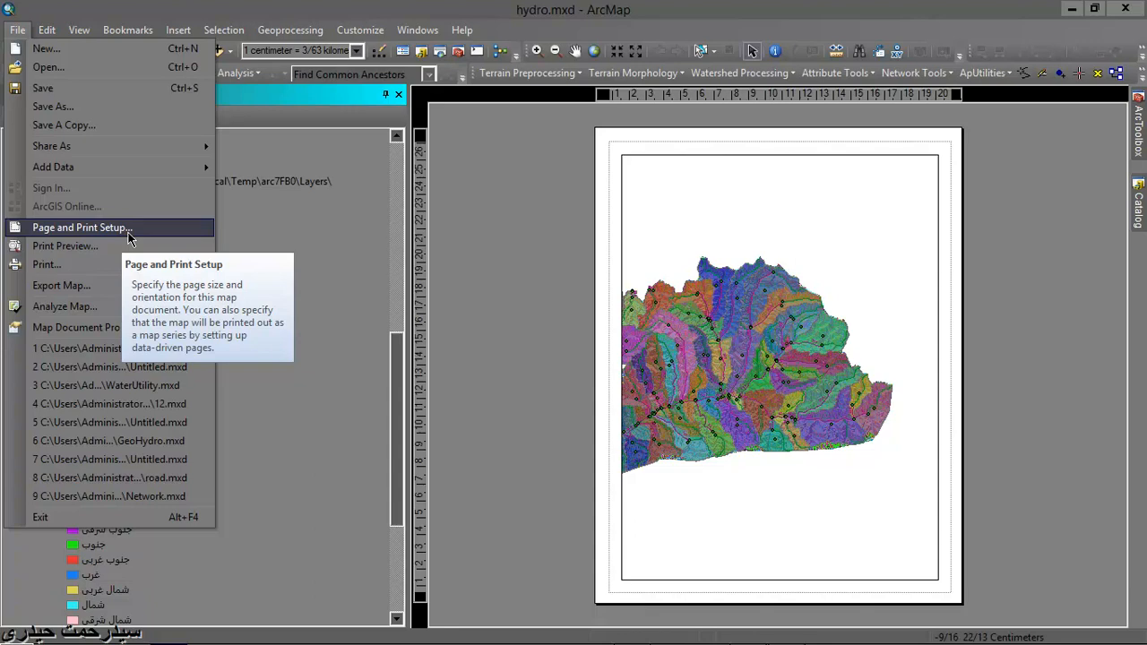
{"action": "left_click", "coordinate": [128, 236]}
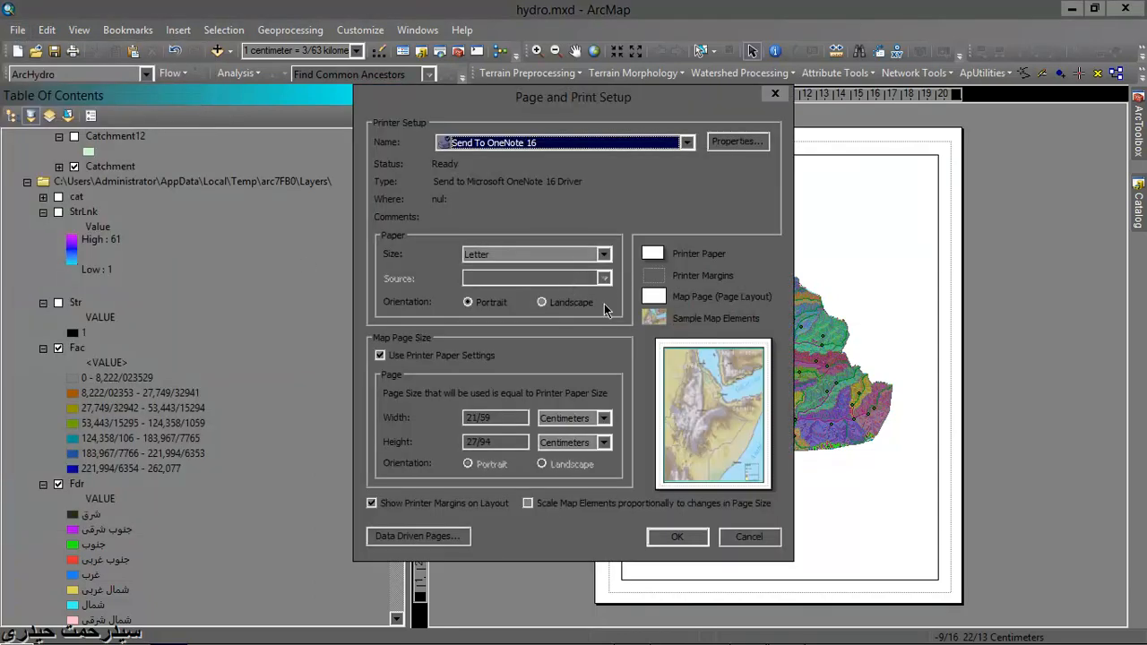
{"action": "left_click", "coordinate": [561, 304]}
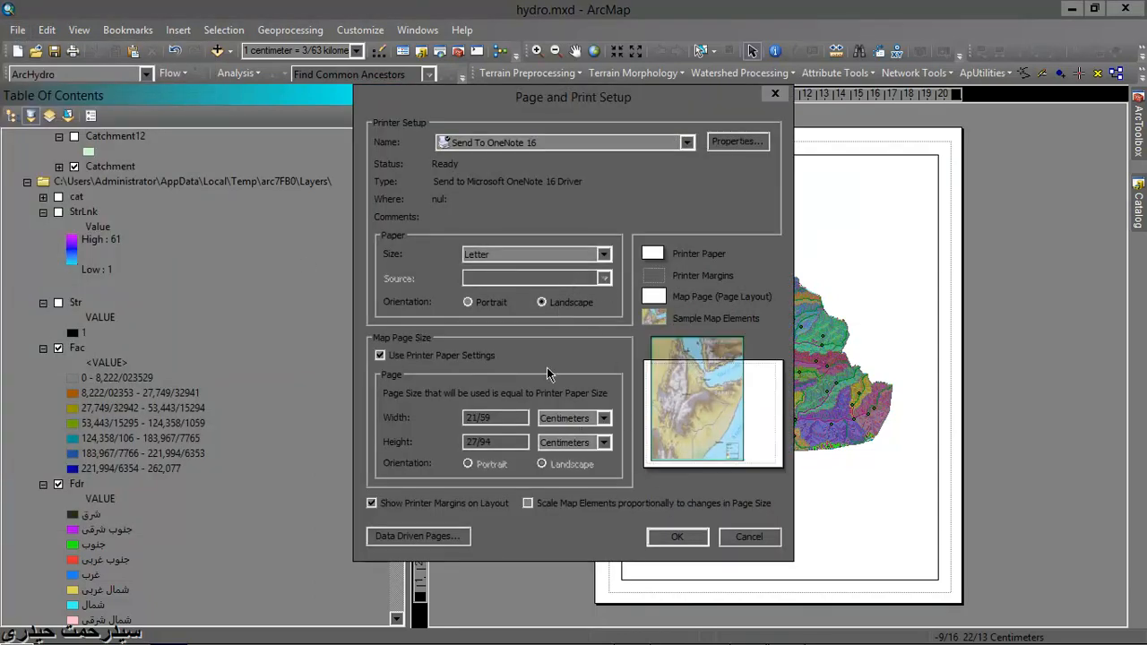
{"action": "left_click", "coordinate": [604, 254]}
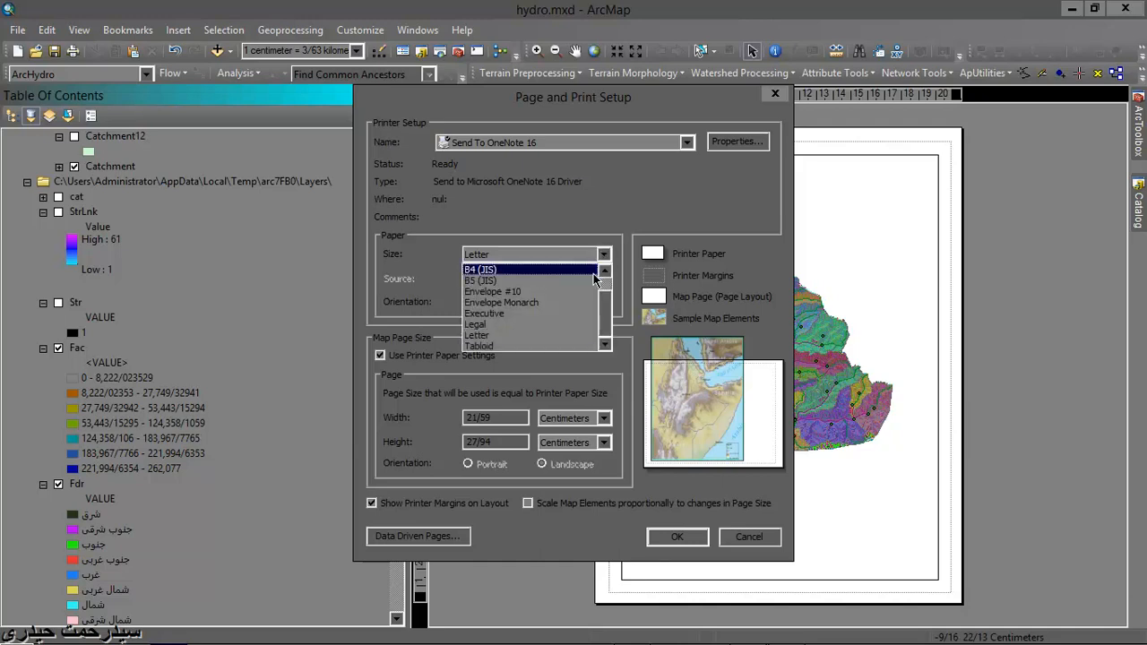
{"action": "scroll", "coordinate": [559, 345], "scroll_direction": "up", "scroll_amount": 1}
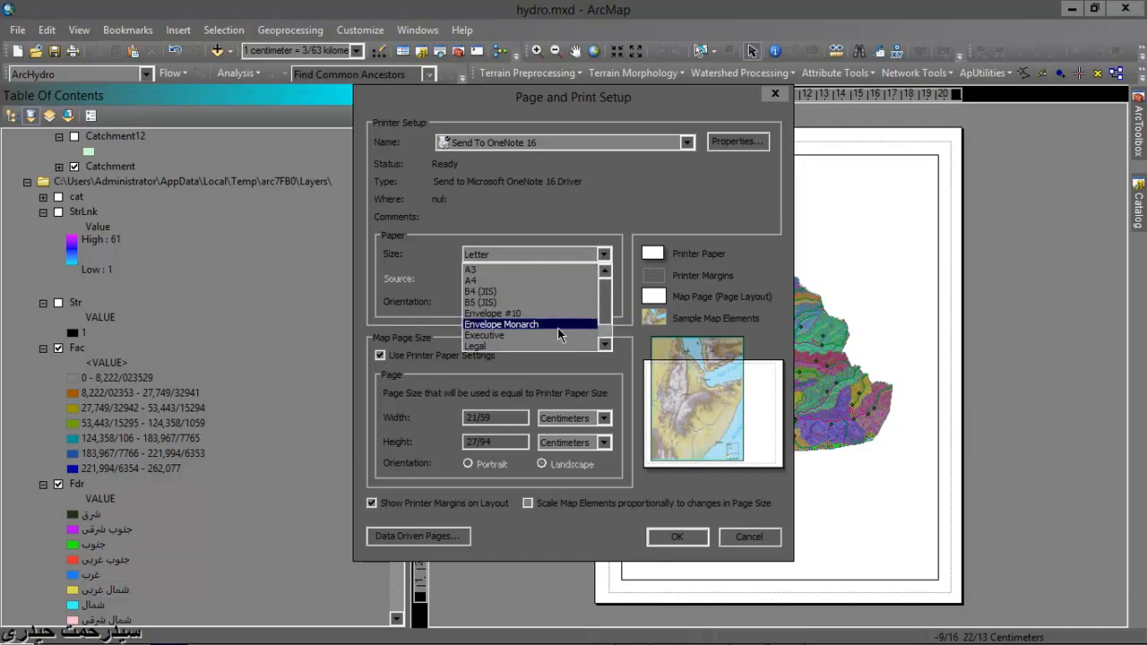
{"action": "left_click", "coordinate": [538, 280]}
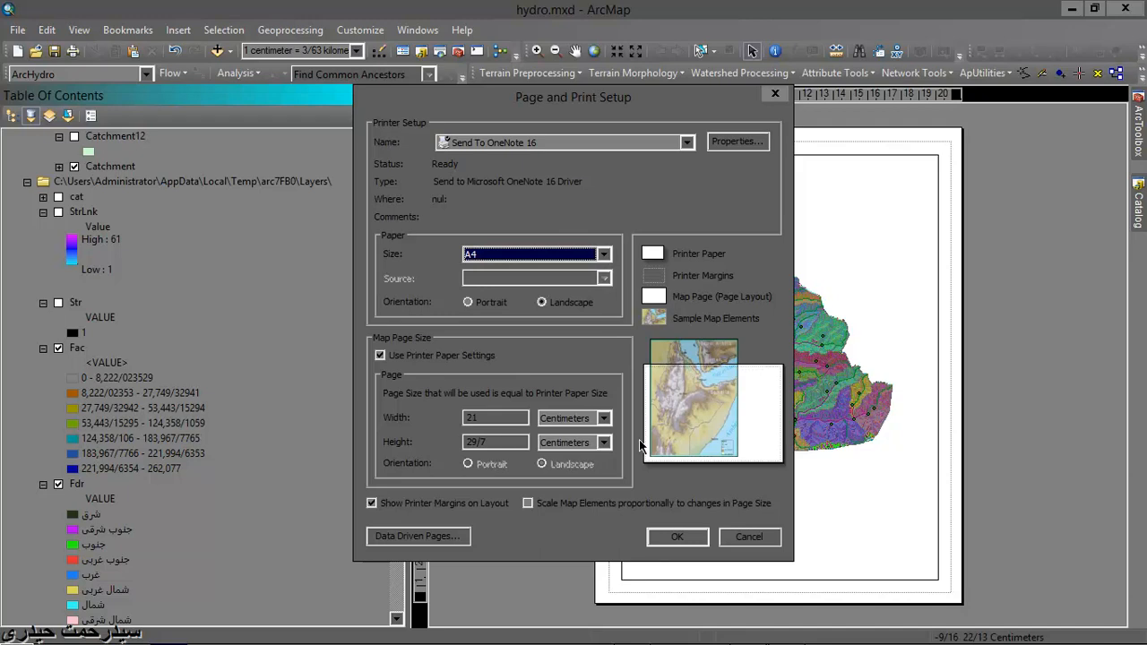
{"action": "left_click", "coordinate": [678, 536]}
- Collapse the table of contents and resize the data frame on all four sides to fit the landscape page's printer margins
{"action": "scroll", "coordinate": [708, 448], "scroll_direction": "down", "scroll_amount": 3}
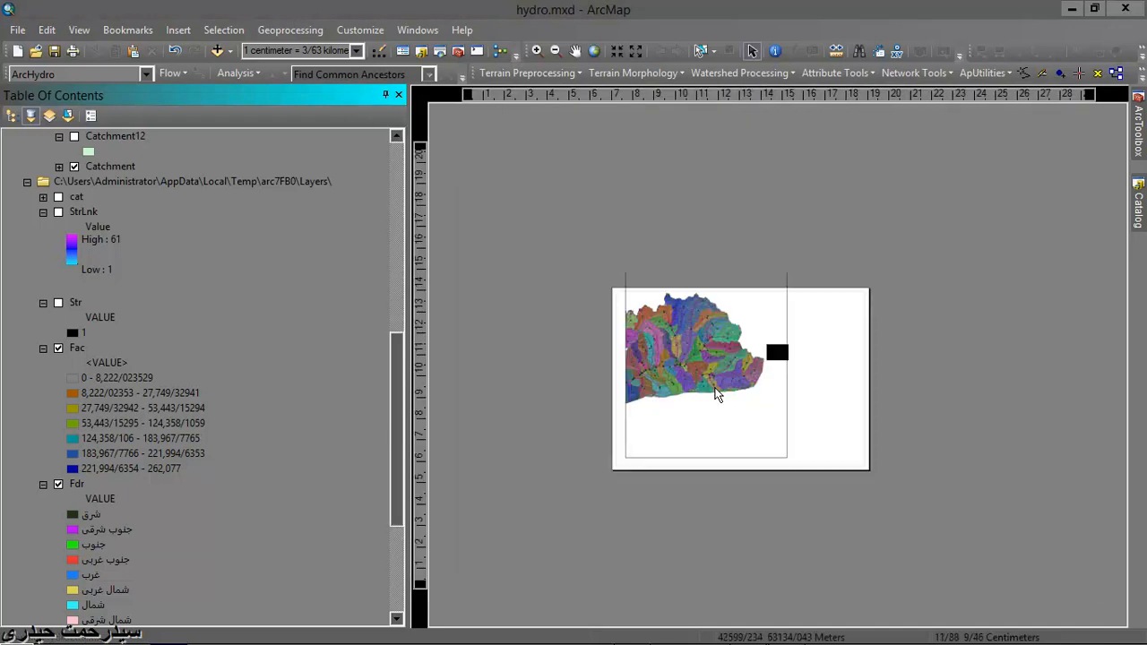
{"action": "left_click", "coordinate": [385, 95]}
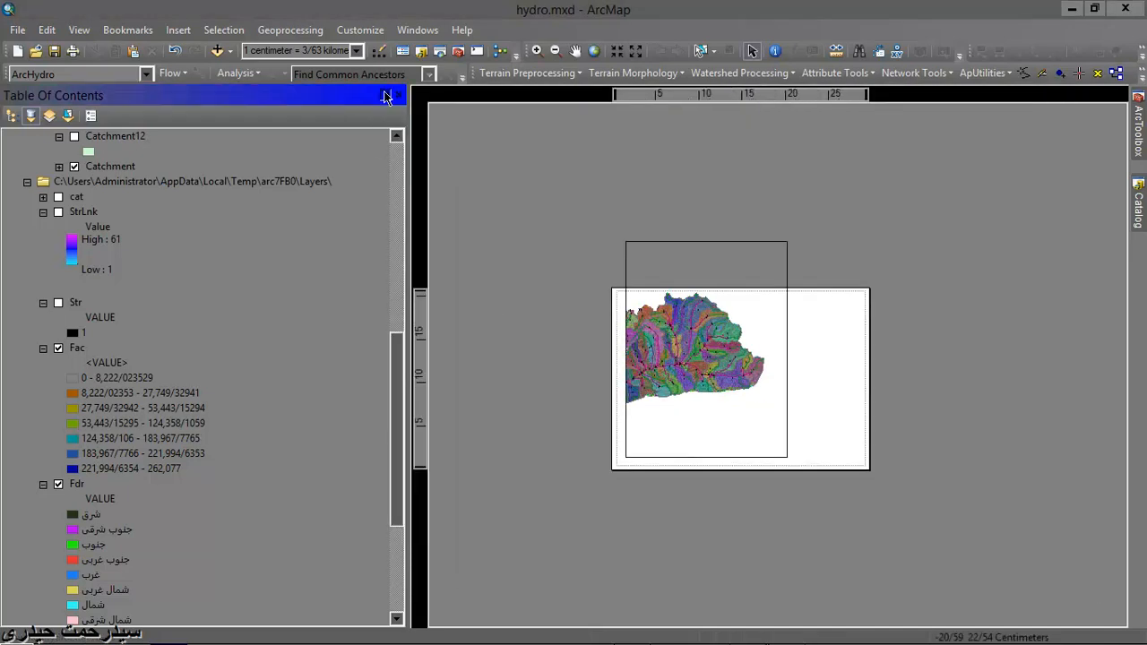
{"action": "left_click", "coordinate": [701, 325]}
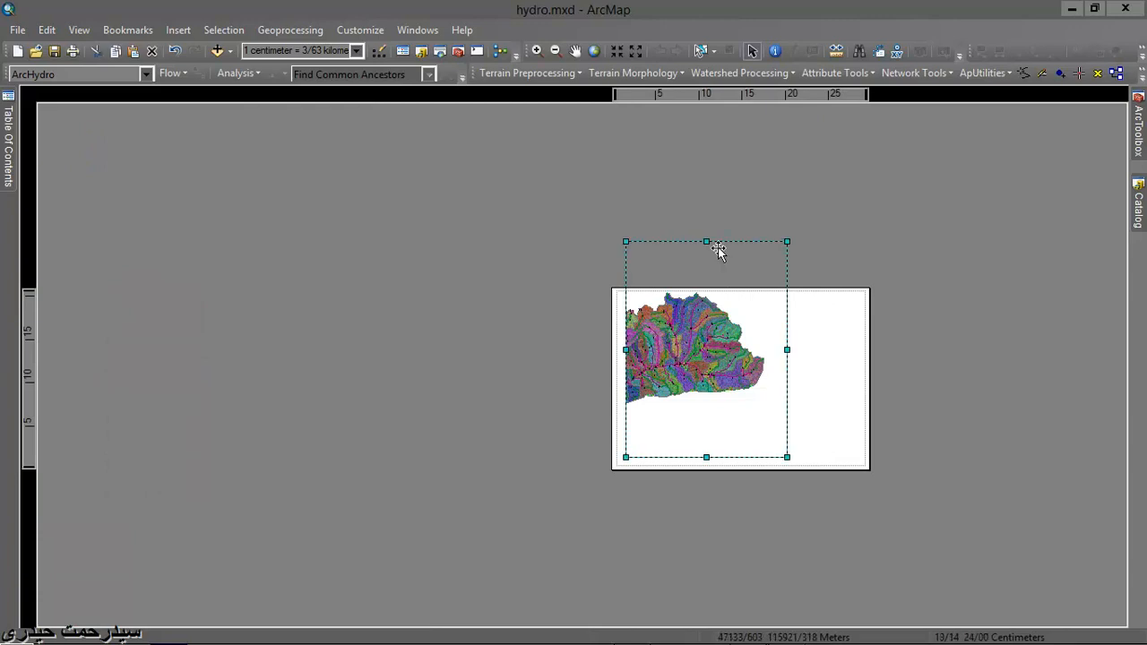
{"action": "left_click_drag", "start_coordinate": [708, 289], "coordinate": [707, 290]}
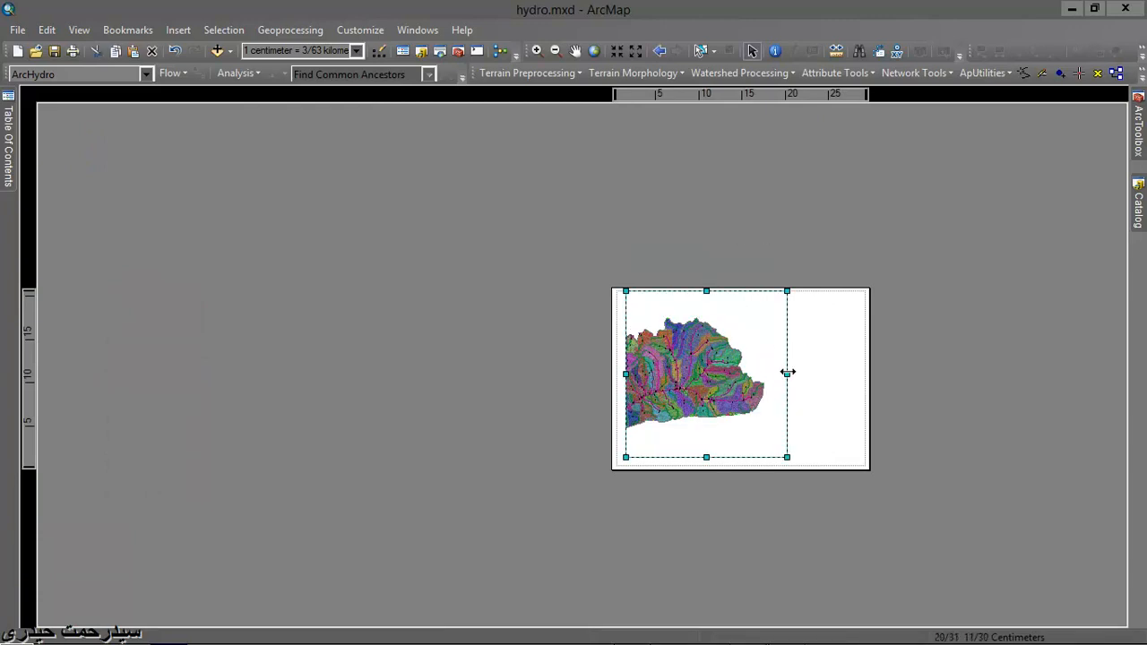
{"action": "left_click_drag", "start_coordinate": [788, 372], "coordinate": [864, 386]}
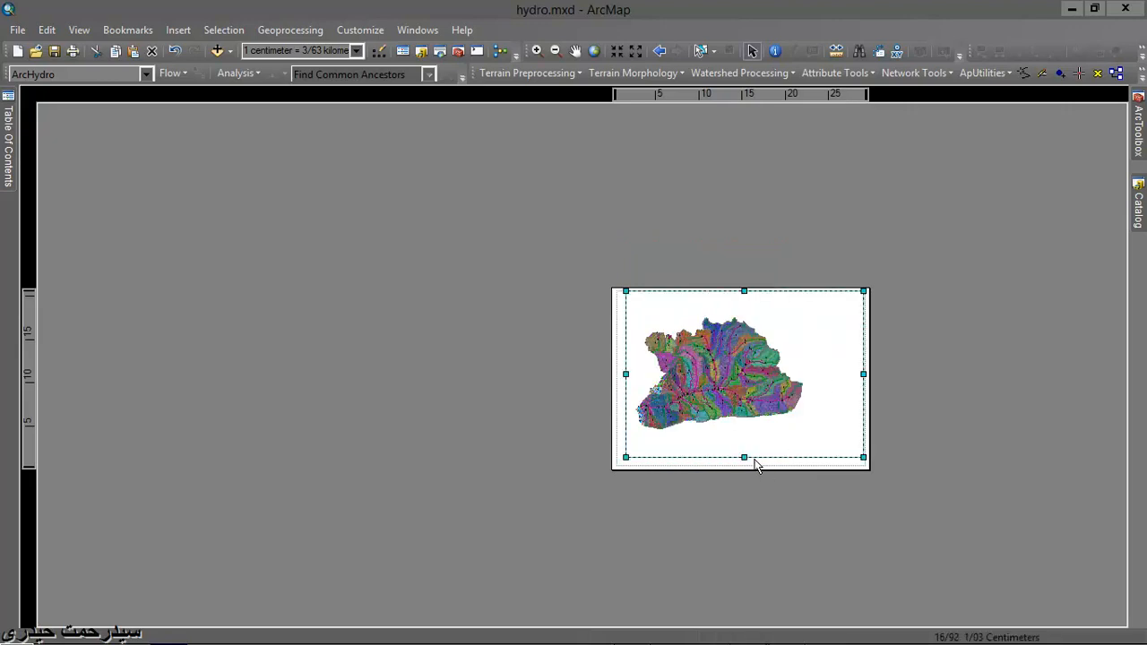
{"action": "left_click_drag", "start_coordinate": [744, 456], "coordinate": [746, 462]}
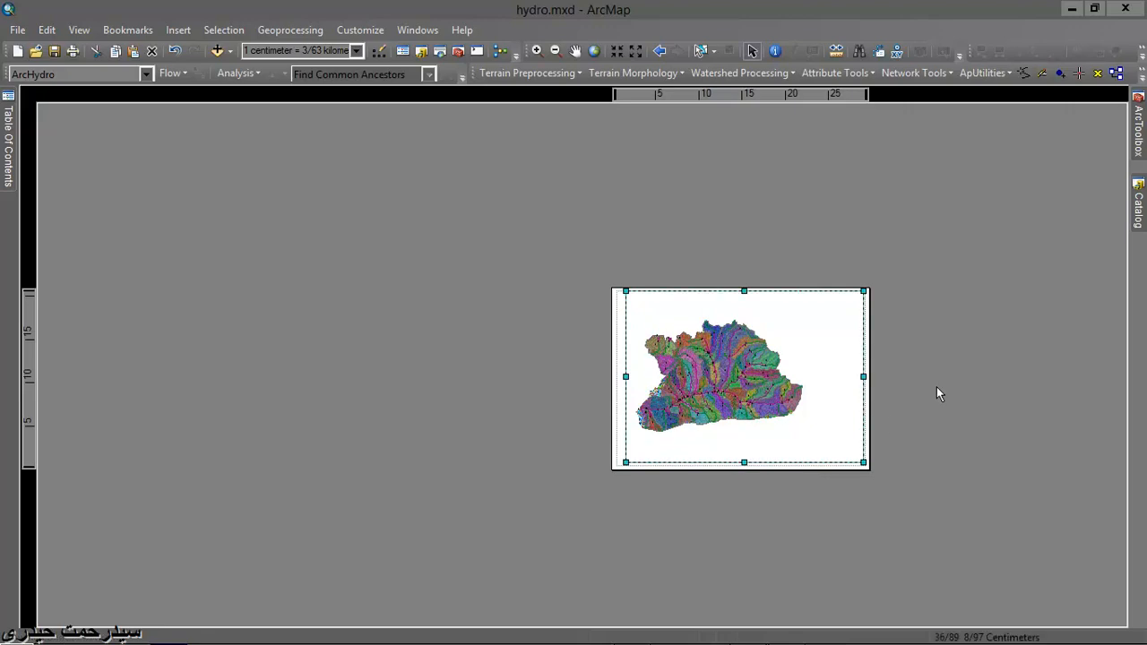
{"action": "scroll", "coordinate": [938, 386], "scroll_direction": "down", "scroll_amount": 2}
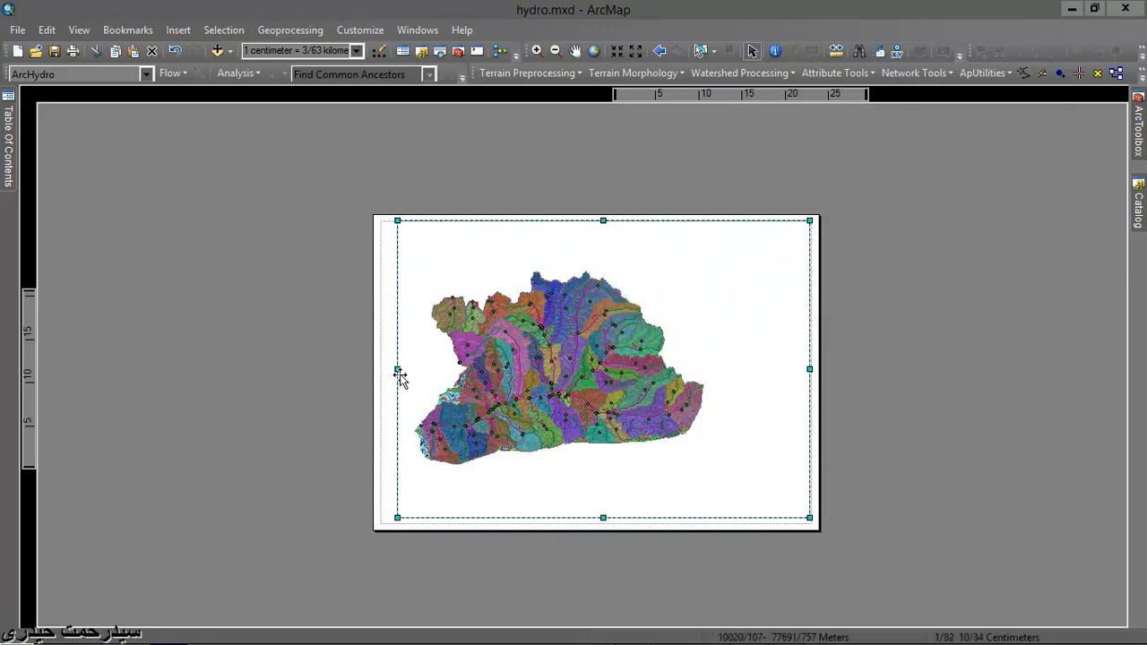
{"action": "left_click_drag", "start_coordinate": [397, 369], "coordinate": [380, 375]}
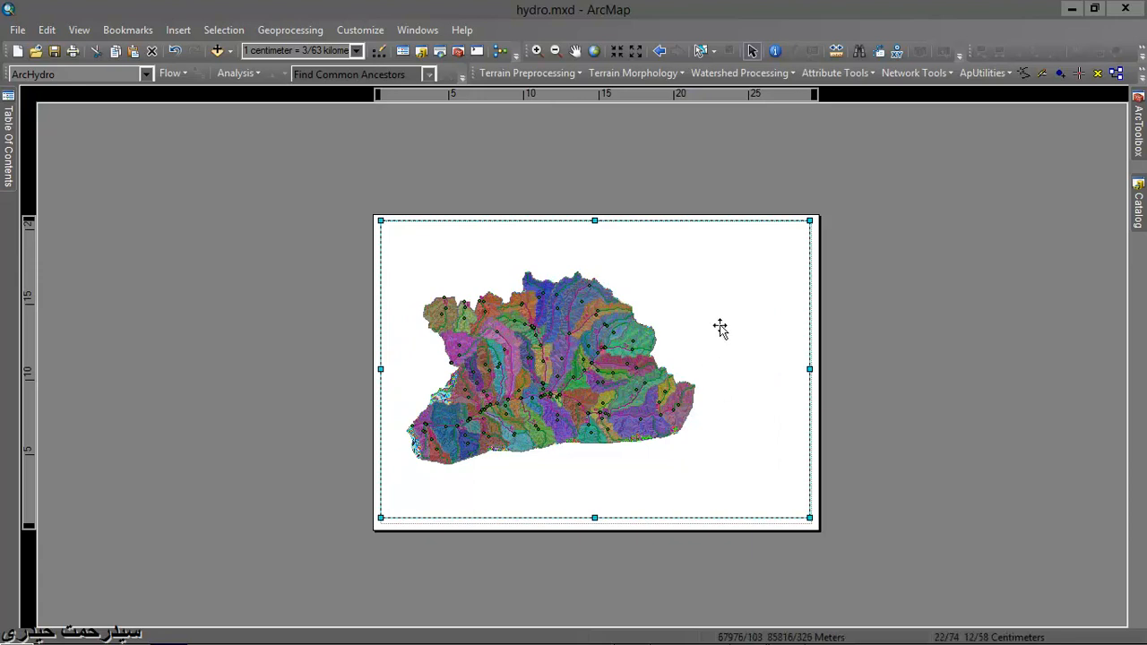
- Centre the catchment map within the data frame and enlarge it so that it nearly fills the frame
{"action": "left_click", "coordinate": [576, 51]}
{"action": "left_click_drag", "start_coordinate": [594, 380], "coordinate": [618, 381]}
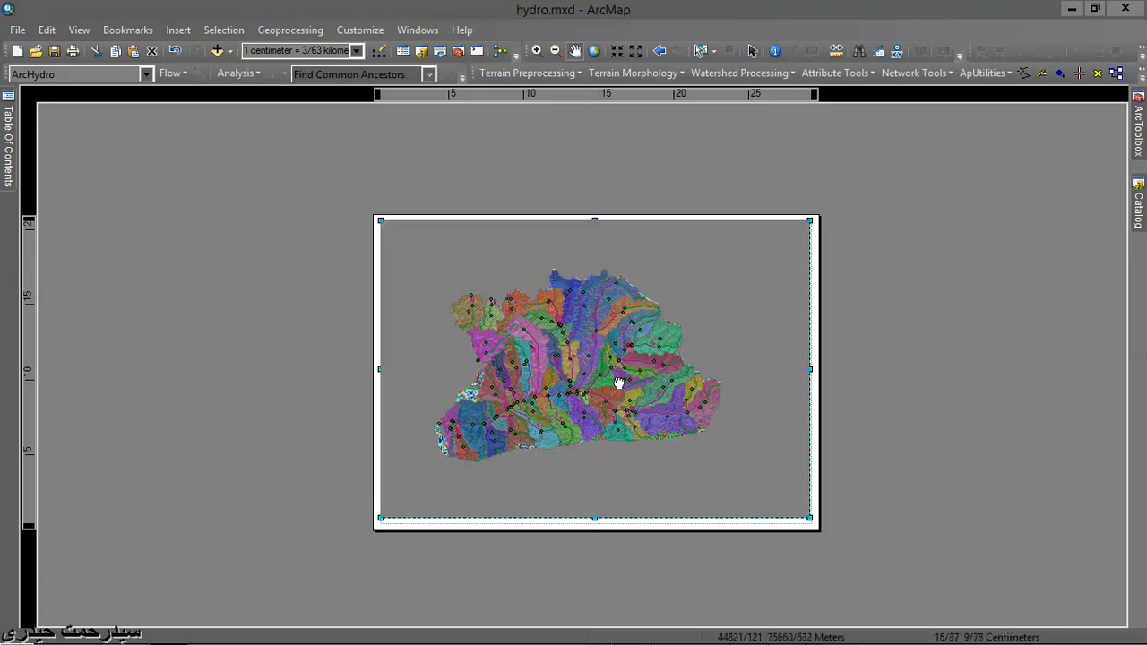
{"action": "scroll", "coordinate": [599, 379], "scroll_direction": "up", "scroll_amount": 1}
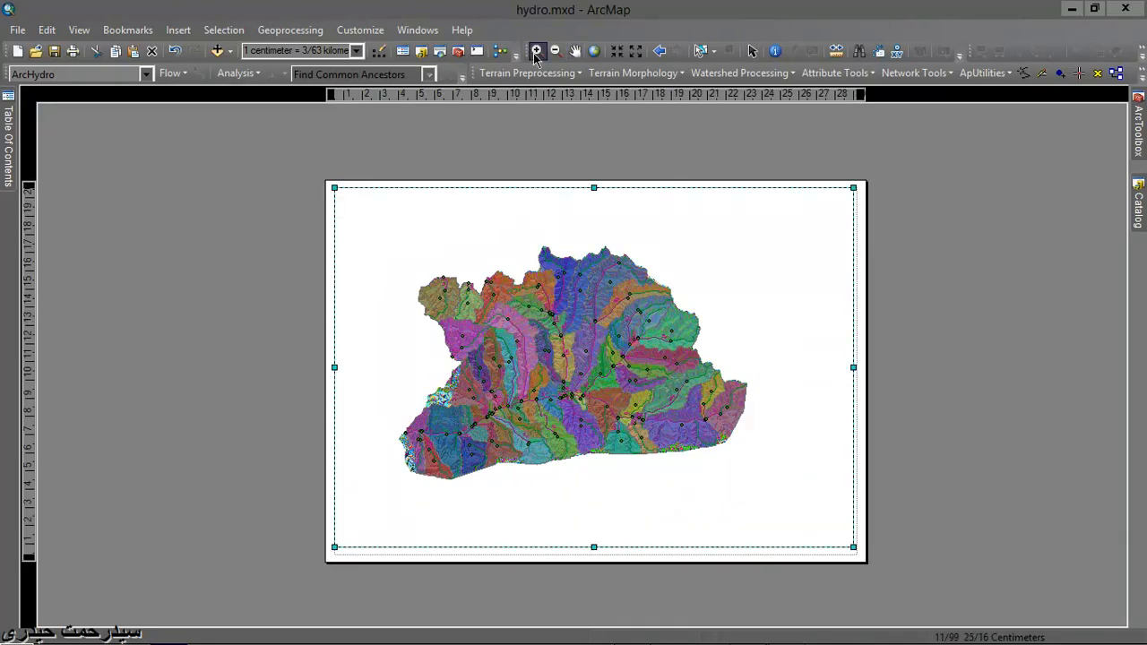
{"action": "left_click", "coordinate": [535, 52]}
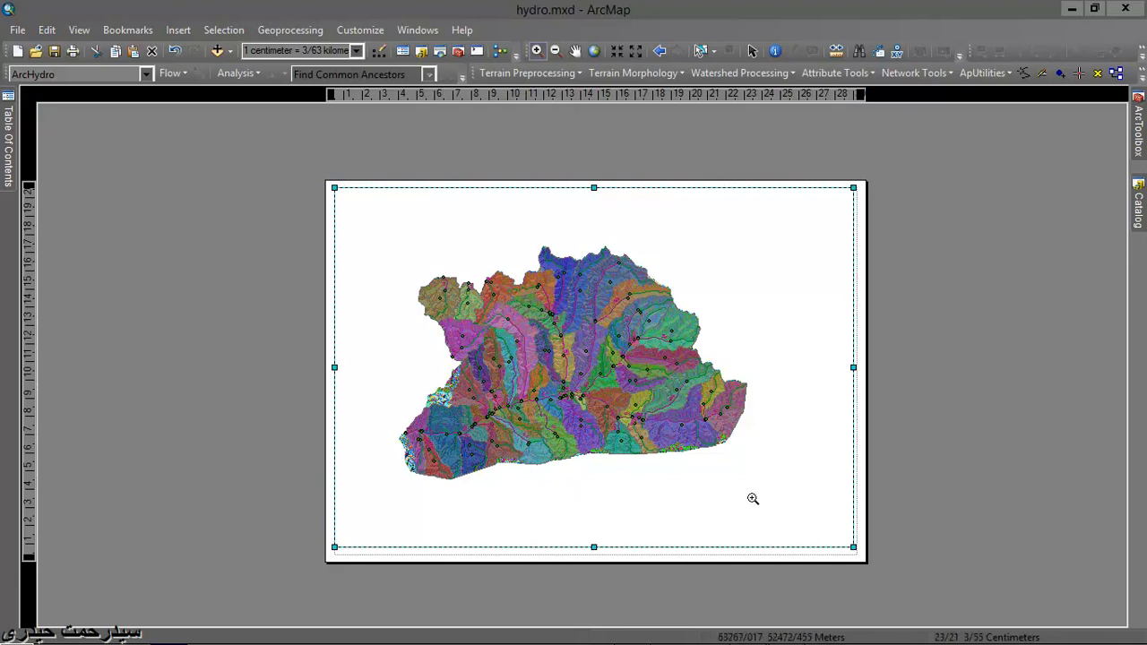
{"action": "left_click_drag", "start_coordinate": [753, 499], "coordinate": [778, 499]}
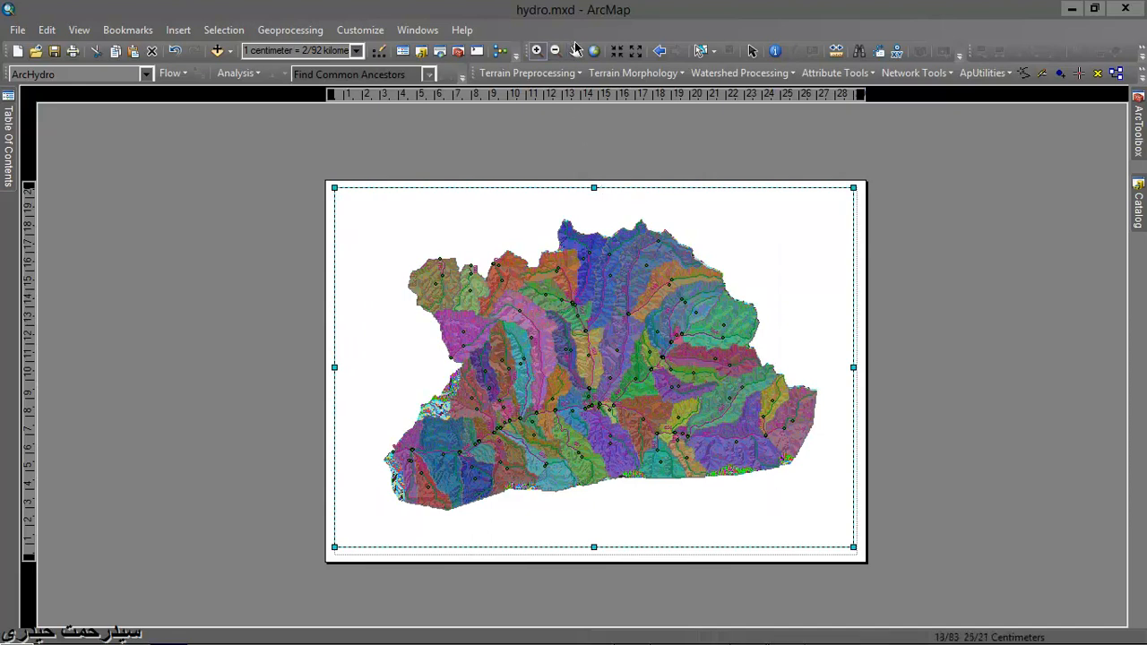
- Insert a User Name dynamic text element and place it in the lower-left corner of the layout page
{"action": "left_click", "coordinate": [179, 30]}
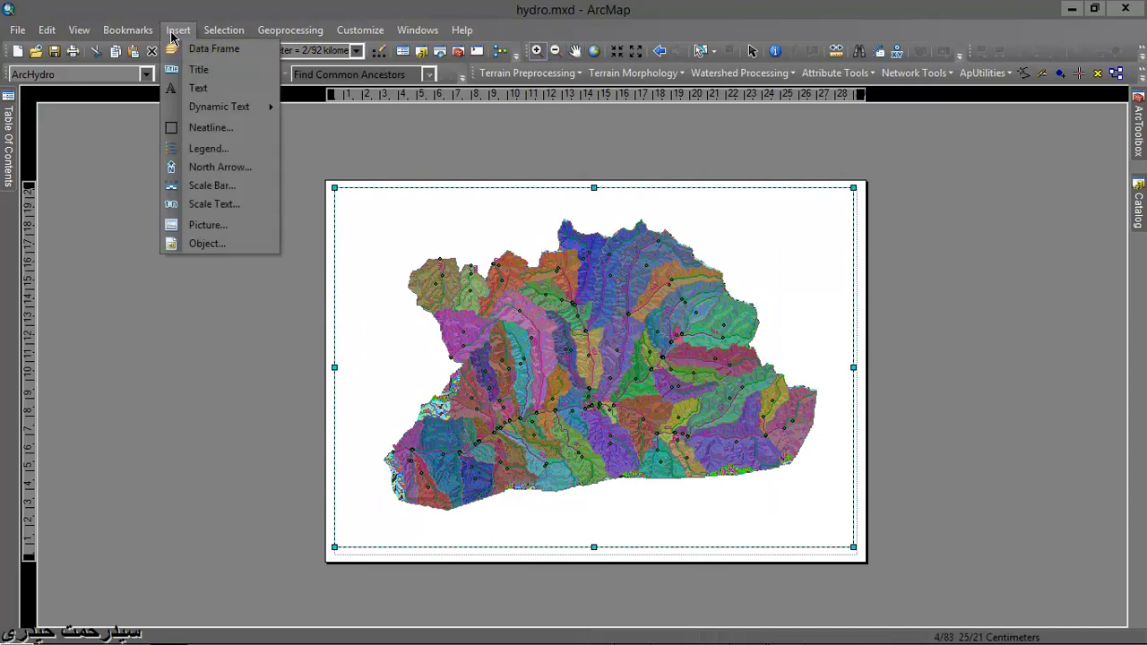
{"action": "mouse_move", "coordinate": [223, 29]}
{"action": "mouse_move", "coordinate": [179, 30]}
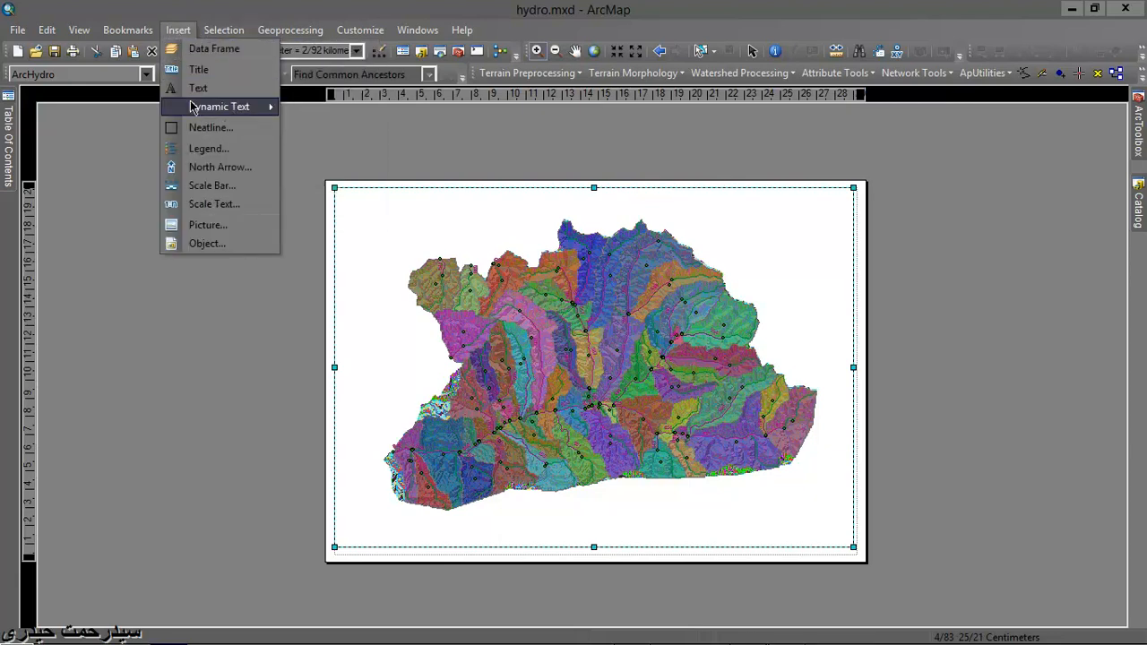
{"action": "mouse_move", "coordinate": [194, 108]}
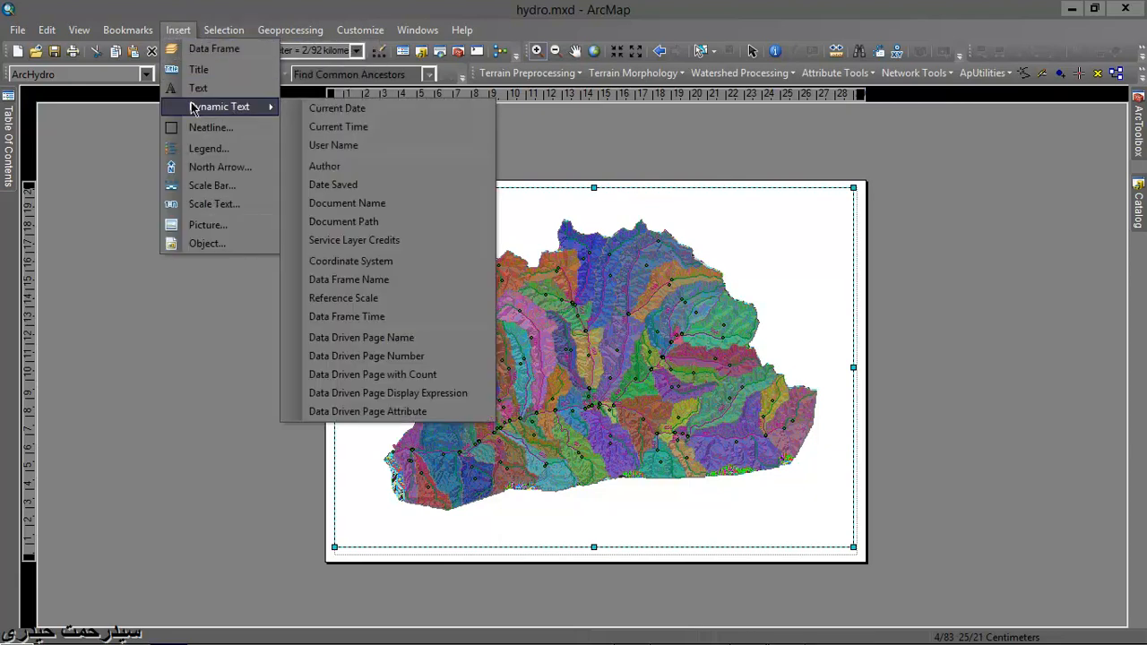
{"action": "left_click", "coordinate": [333, 146]}
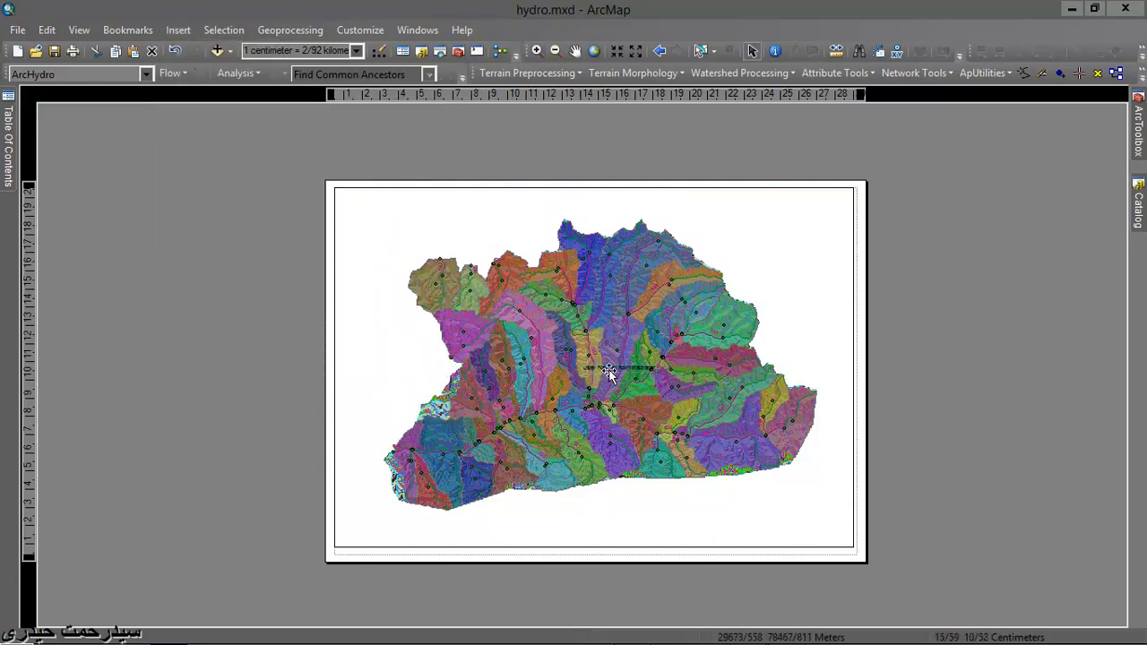
{"action": "left_click_drag", "start_coordinate": [608, 372], "coordinate": [378, 536]}
- Set the font size of the User Name text to 20 and deselect it
{"action": "right_click", "coordinate": [378, 538]}
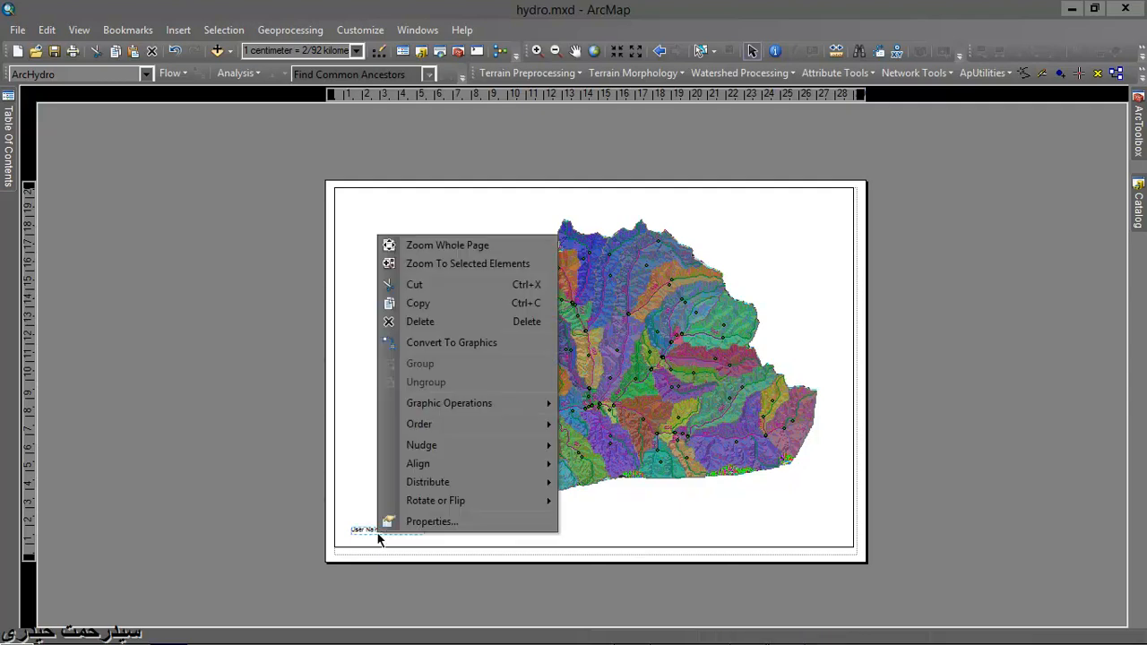
{"action": "left_click", "coordinate": [386, 520]}
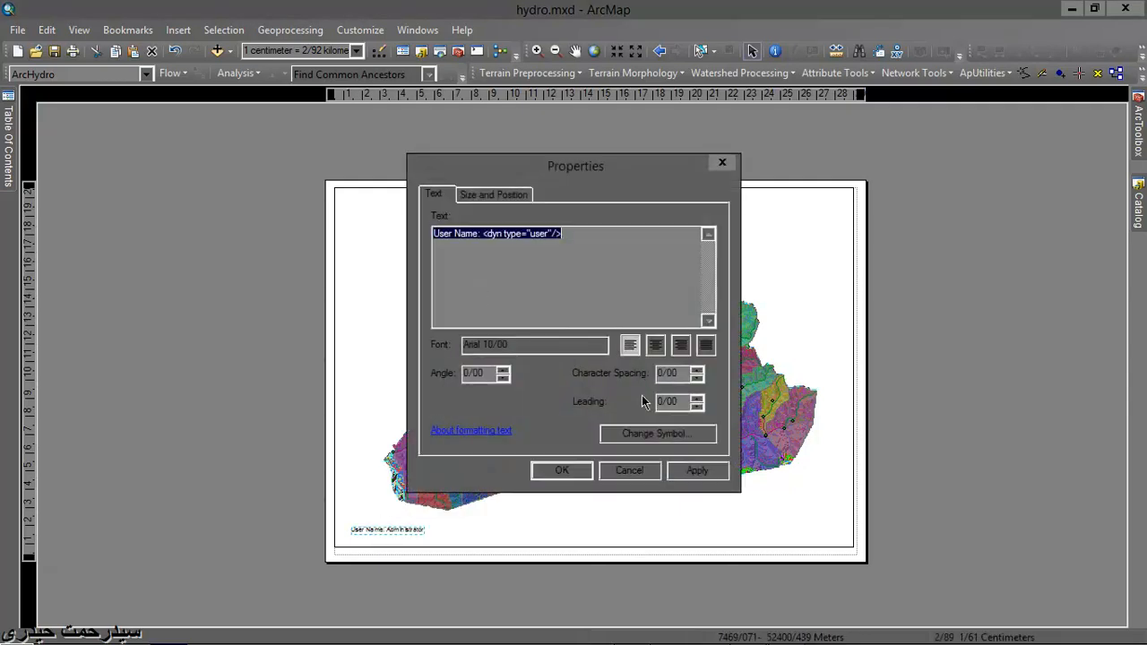
{"action": "left_click", "coordinate": [620, 436]}
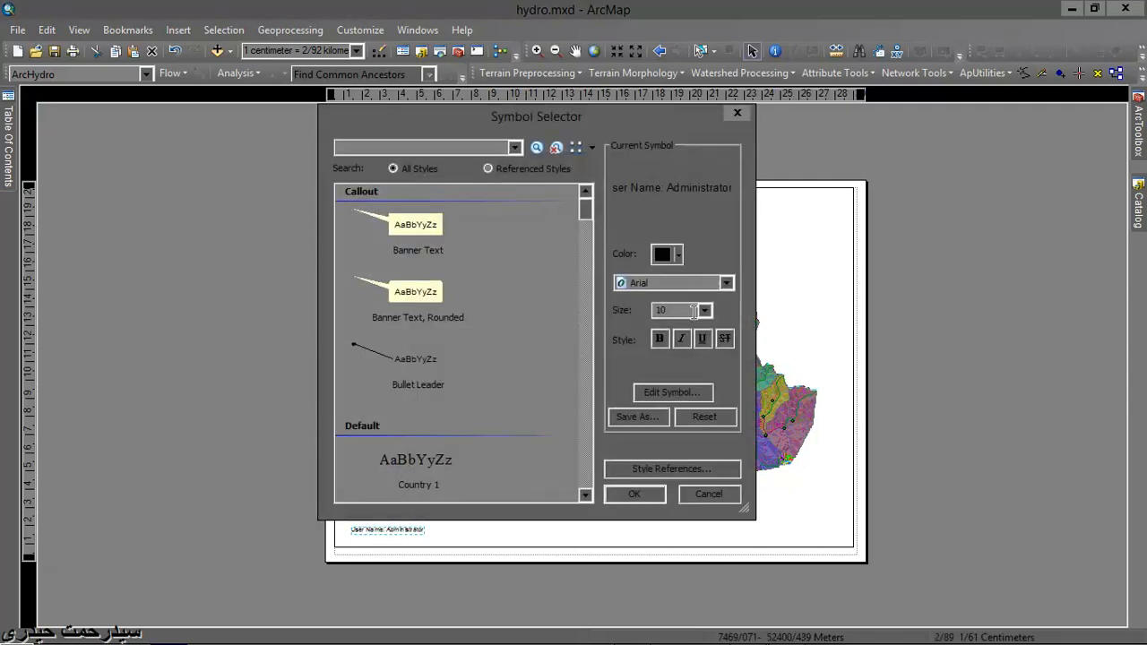
{"action": "left_click", "coordinate": [706, 311]}
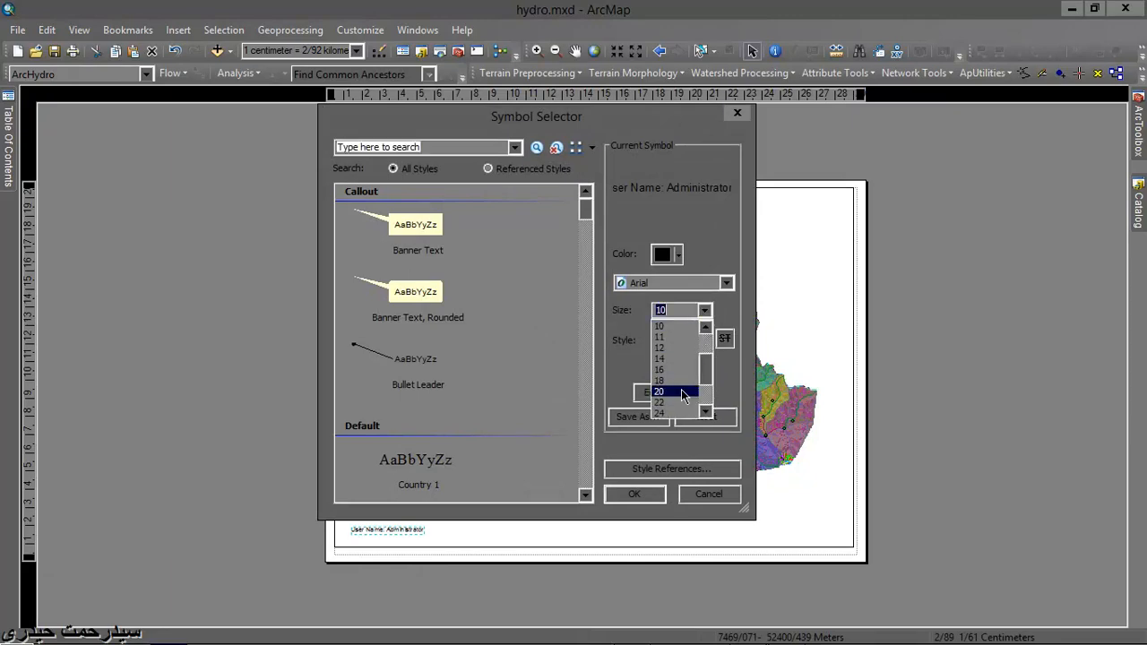
{"action": "left_click", "coordinate": [665, 403]}
{"action": "left_click", "coordinate": [640, 494]}
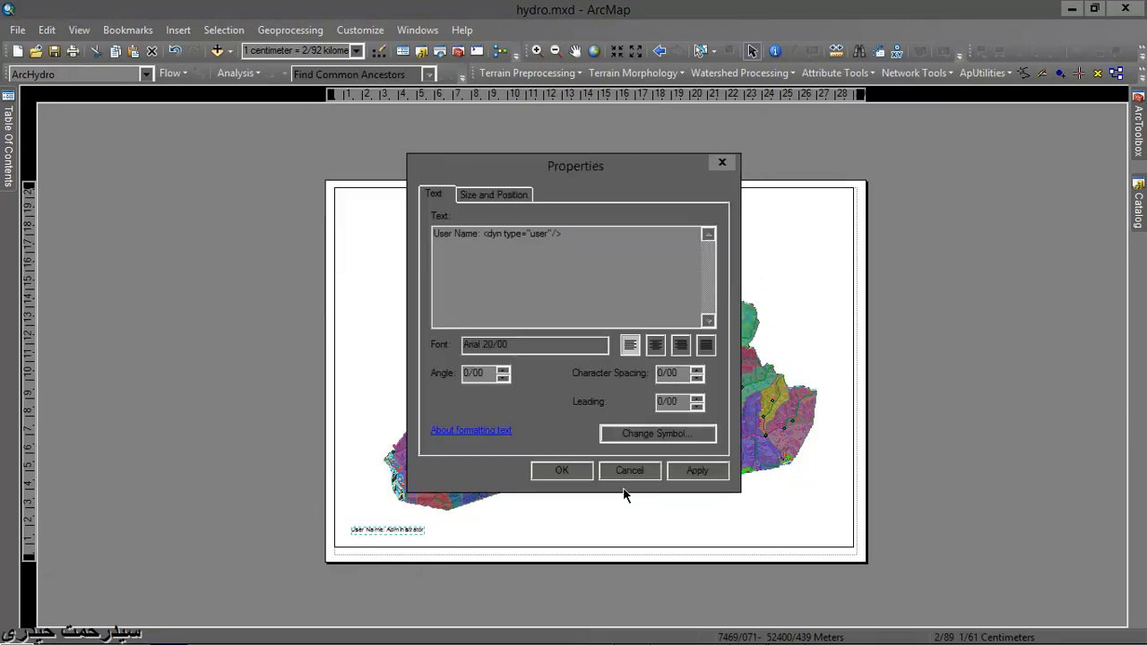
{"action": "left_click", "coordinate": [580, 468]}
{"action": "left_click", "coordinate": [222, 390]}
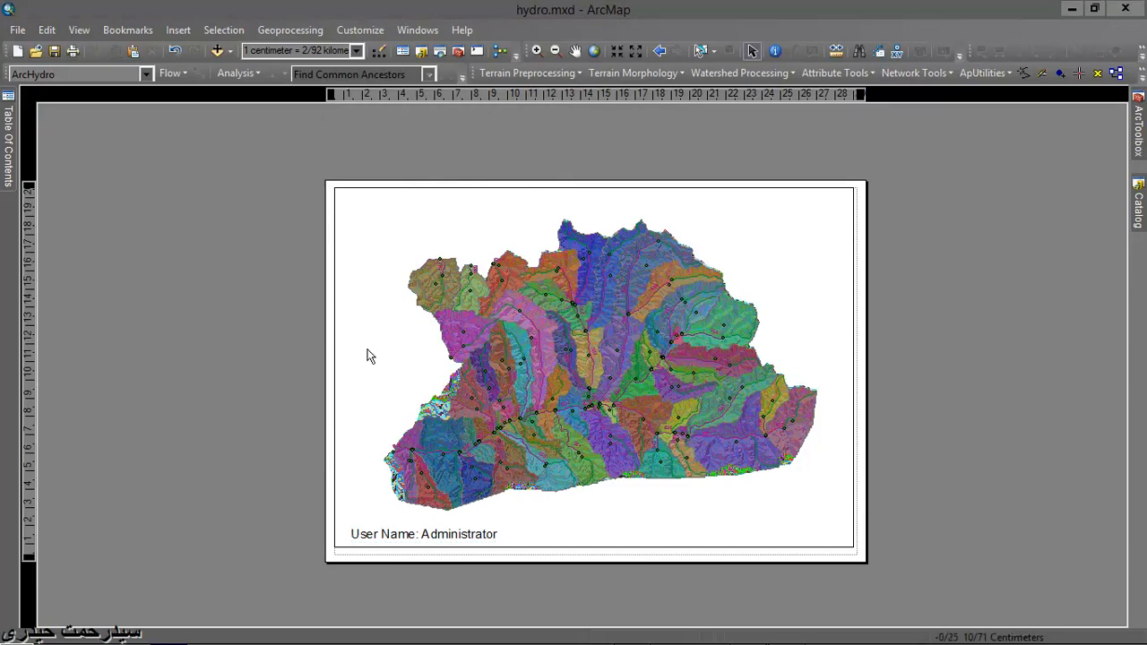
- Insert a new static text element on the layout page and leave its text unedited
{"action": "left_click", "coordinate": [180, 32]}
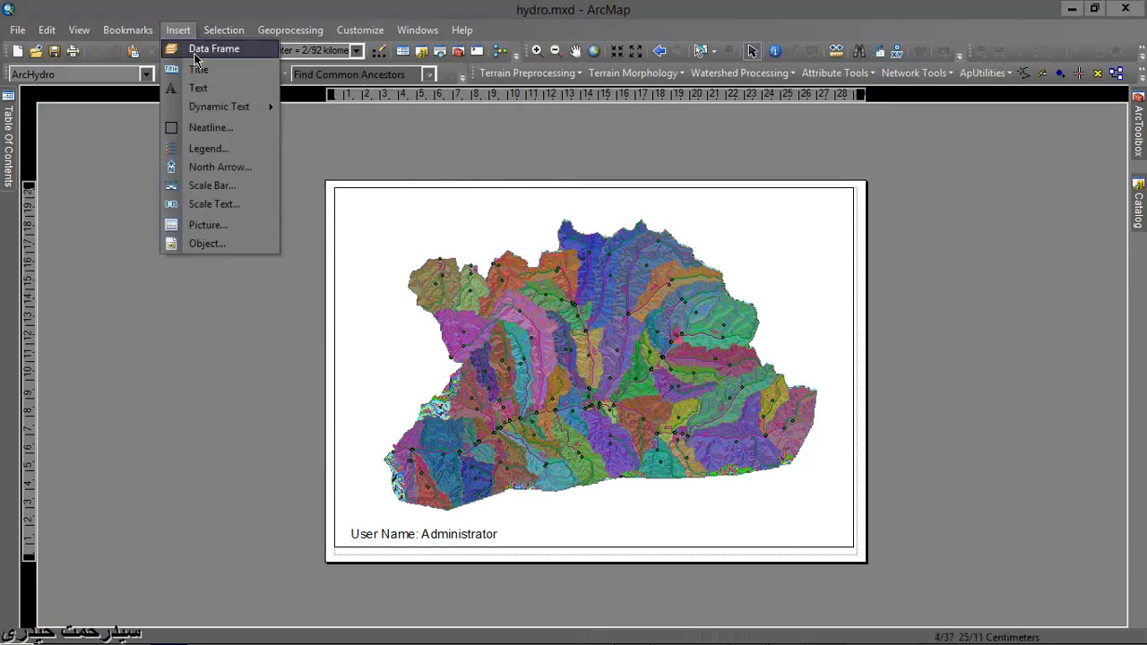
{"action": "left_click", "coordinate": [204, 88]}
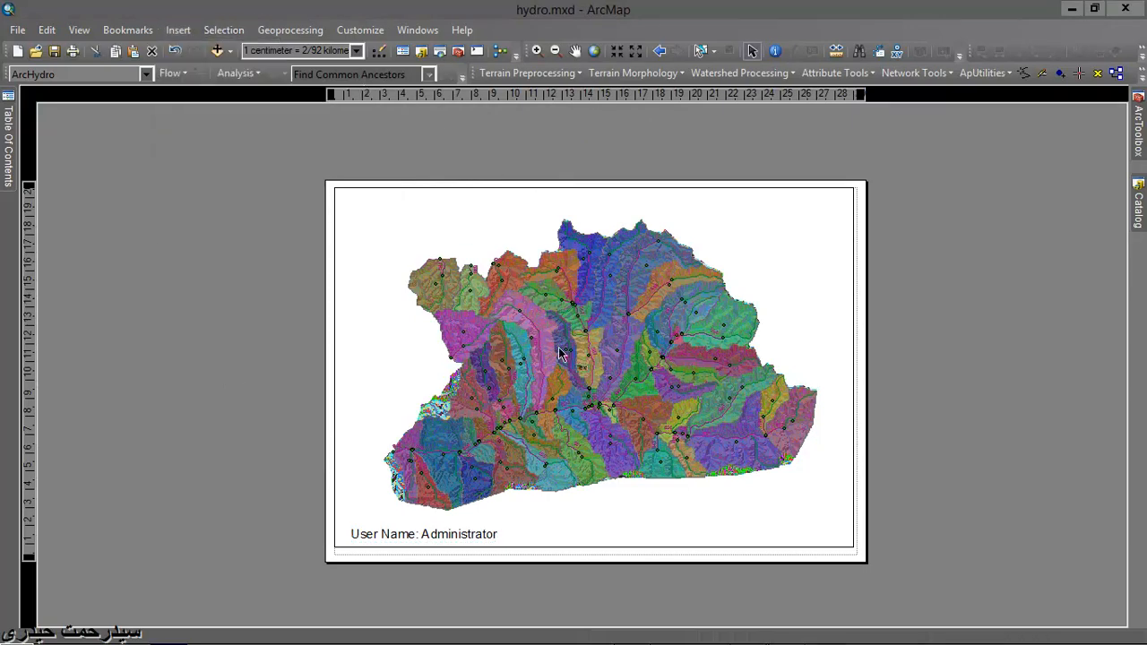
{"action": "right_click", "coordinate": [584, 375]}
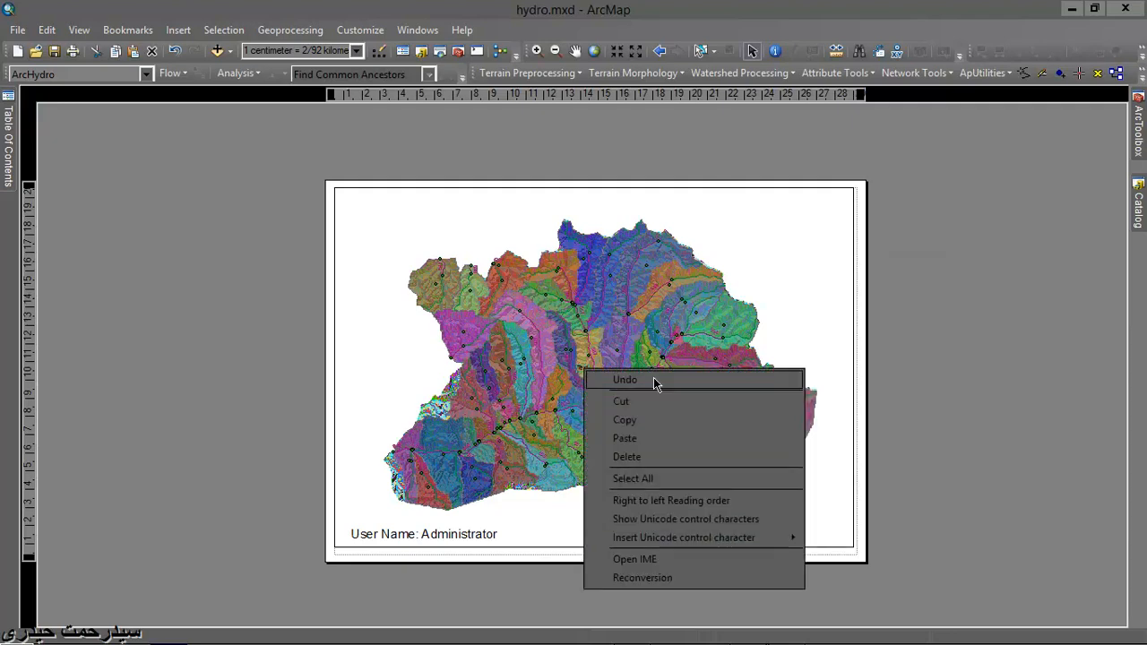
{"action": "left_click", "coordinate": [698, 165]}
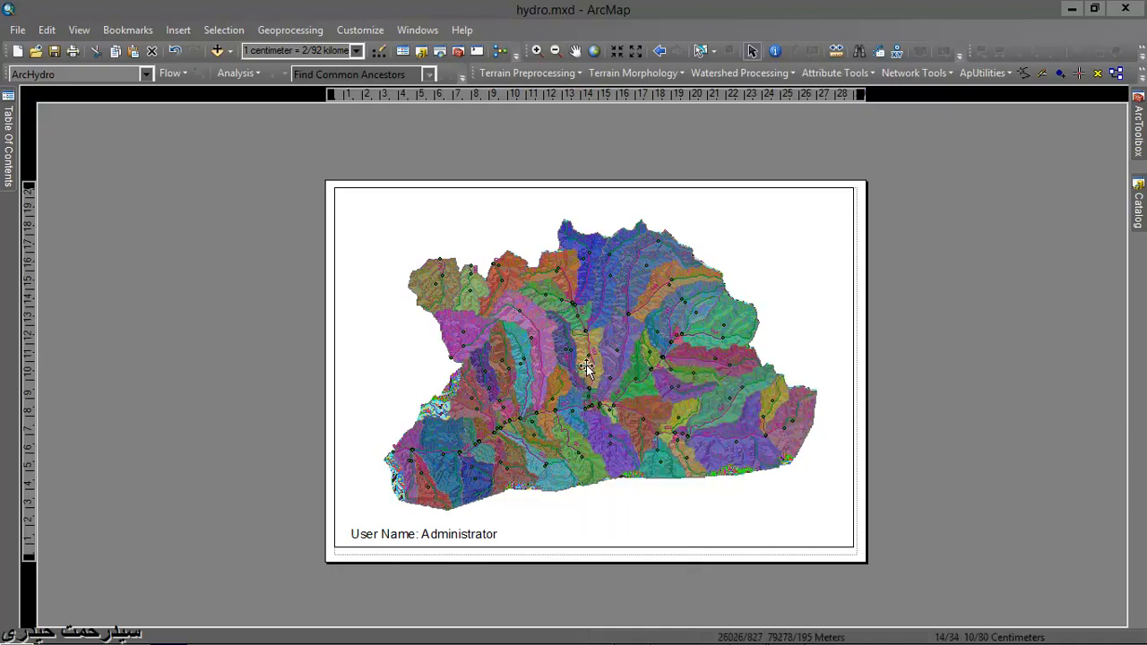
- Set the content of the new text element over the middle of the map to "شبکه هایدروگرافی ولسوالی لعل وسرجنگل"
{"action": "scroll", "coordinate": [587, 367], "scroll_direction": "up", "scroll_amount": 5}
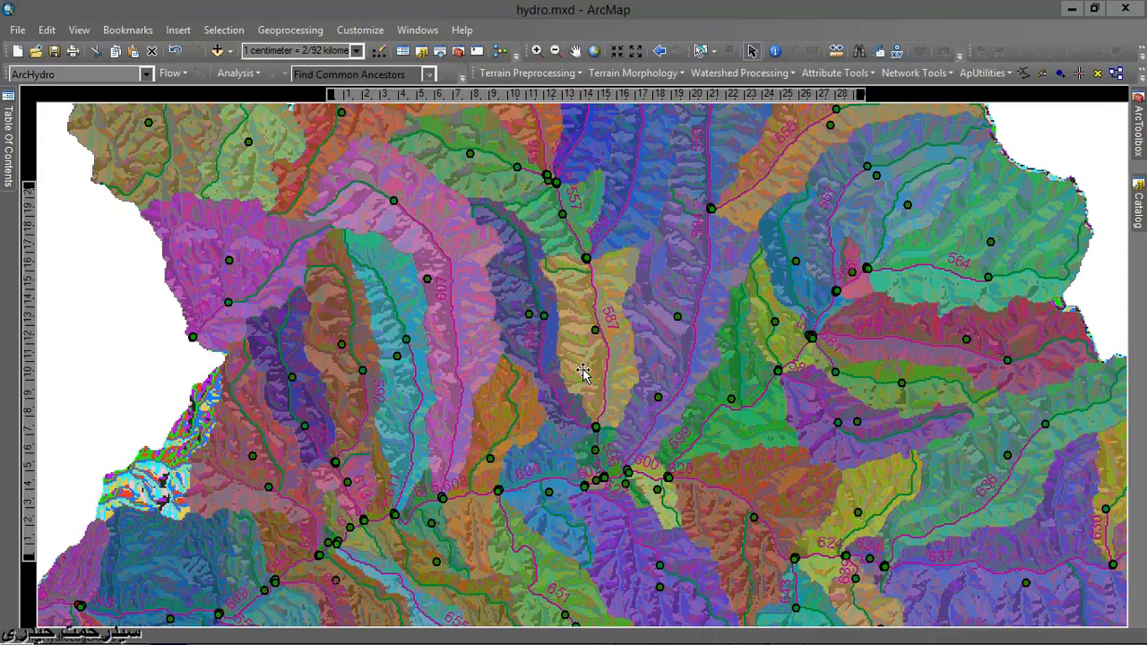
{"action": "right_click", "coordinate": [581, 368]}
{"action": "left_click", "coordinate": [636, 358]}
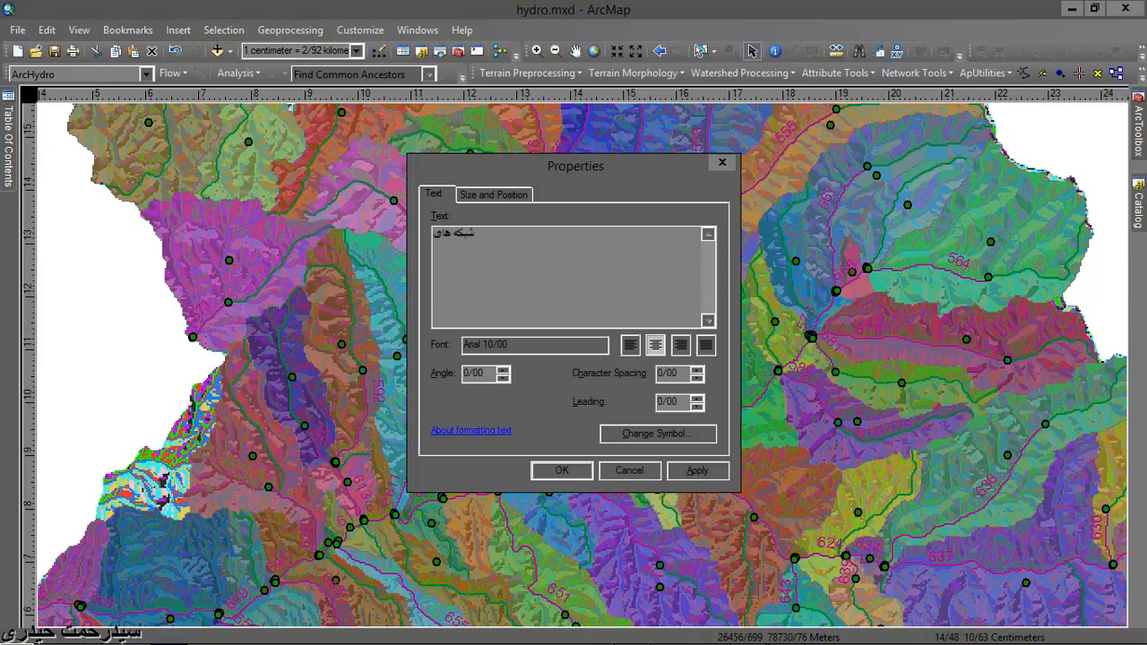
{"action": "type", "text": "گرافی ولسوالی نجل وسراب وسرچ"}
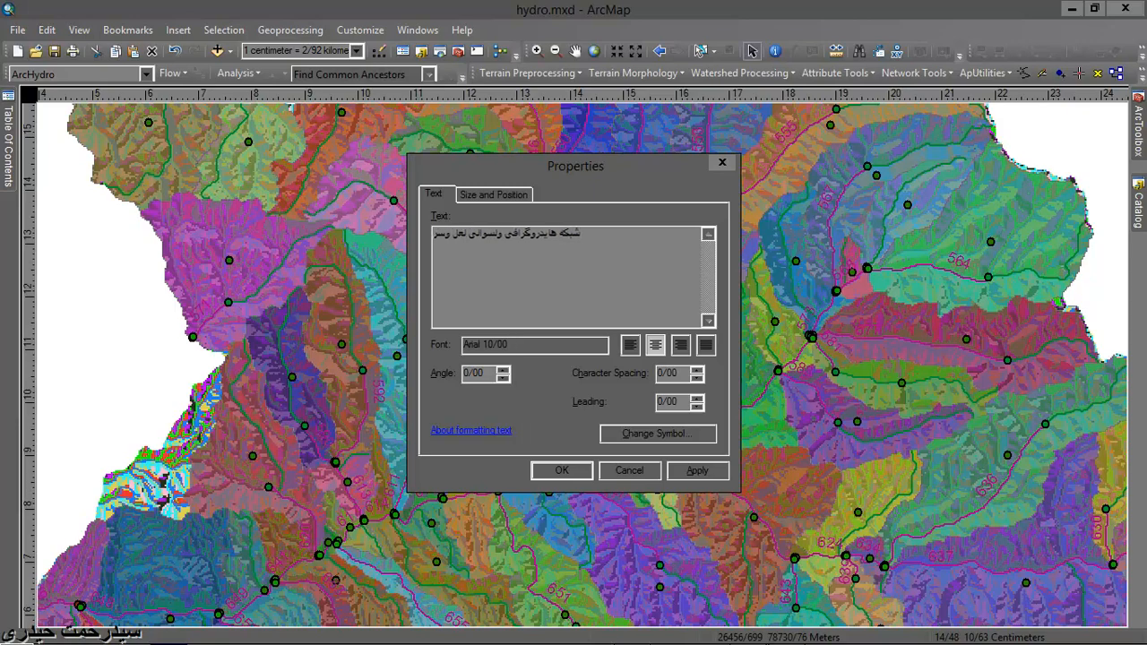
{"action": "type", "text": "نگل"}
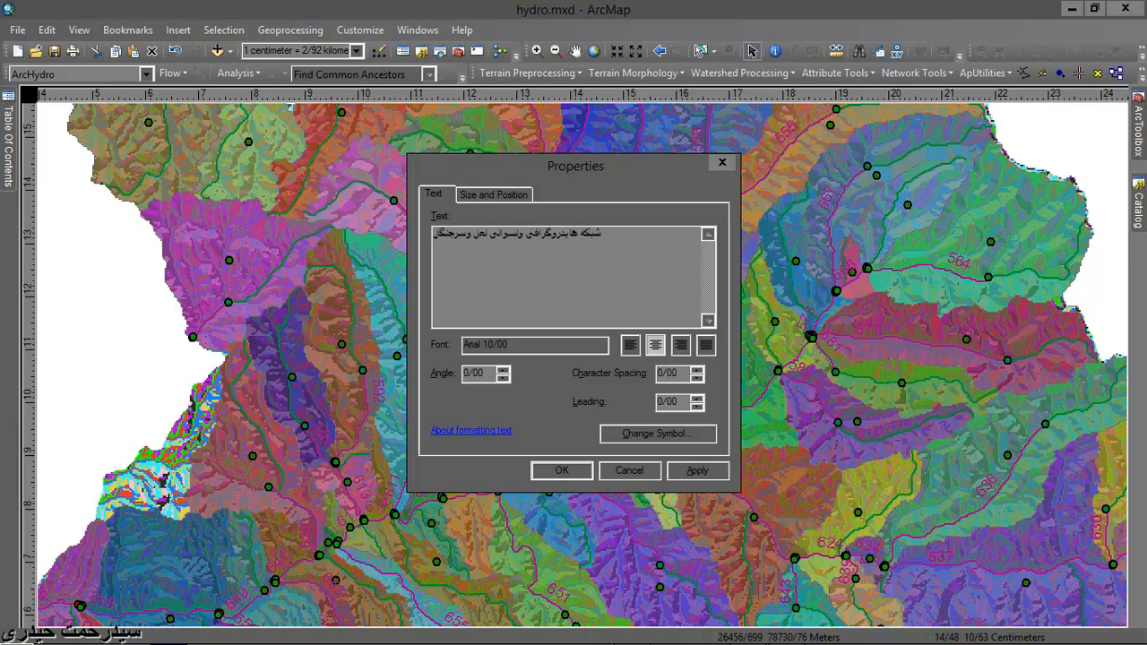
- Set the font size of the Persian title text to 28 and apply the text properties
{"action": "left_click", "coordinate": [642, 433]}
{"action": "left_click", "coordinate": [705, 311]}
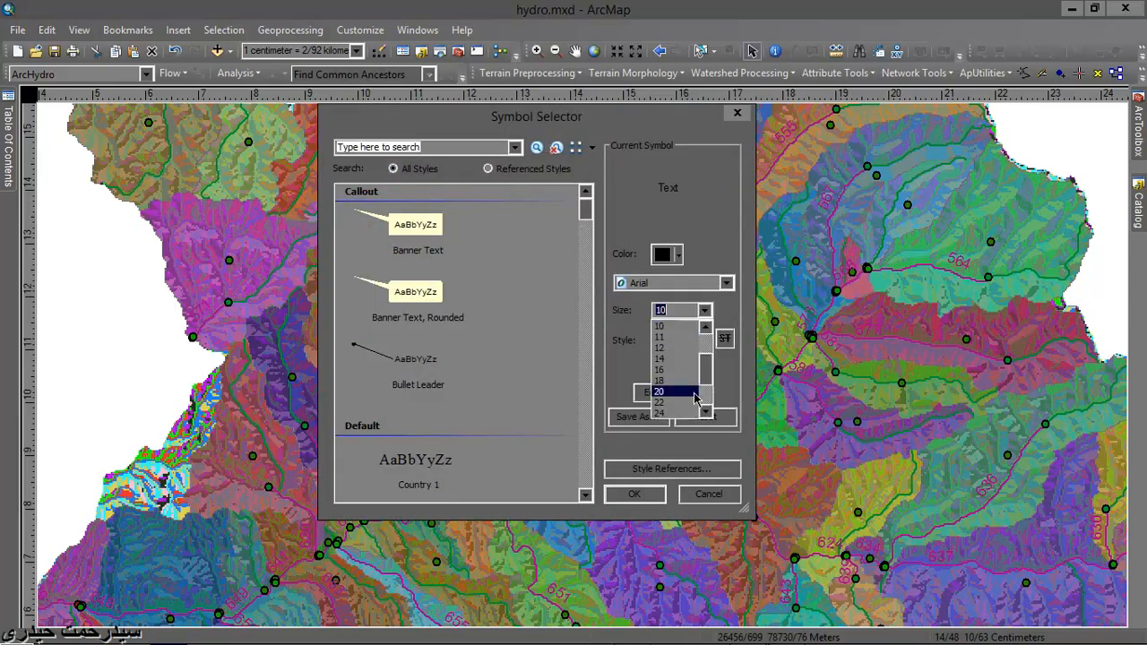
{"action": "left_click_drag", "start_coordinate": [707, 379], "coordinate": [707, 386]}
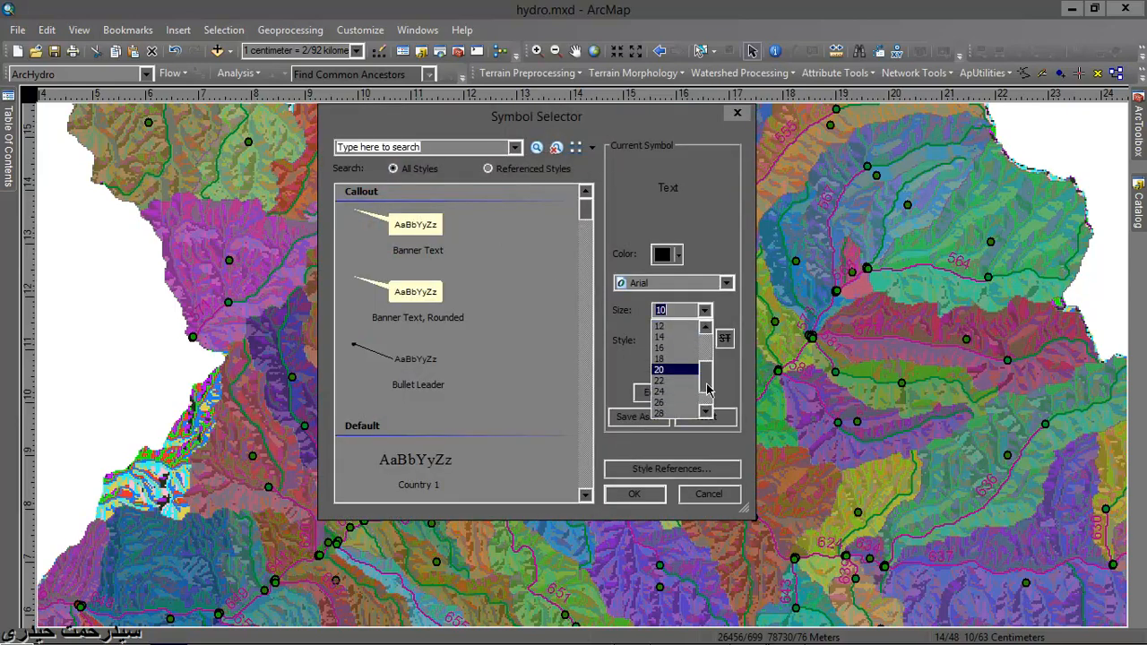
{"action": "left_click", "coordinate": [670, 413]}
{"action": "left_click", "coordinate": [635, 495]}
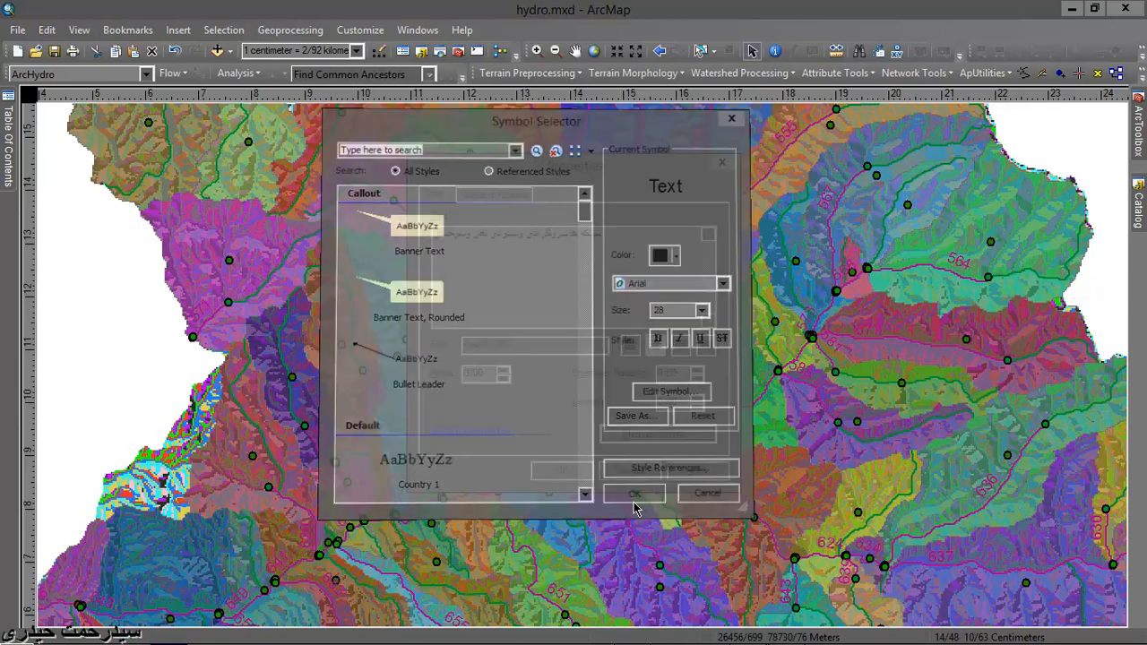
{"action": "left_click", "coordinate": [574, 473]}
- Move the title text from the middle of the map to the top of the data frame, above the catchments, and deselect it
{"action": "scroll", "coordinate": [614, 420], "scroll_direction": "down", "scroll_amount": 5}
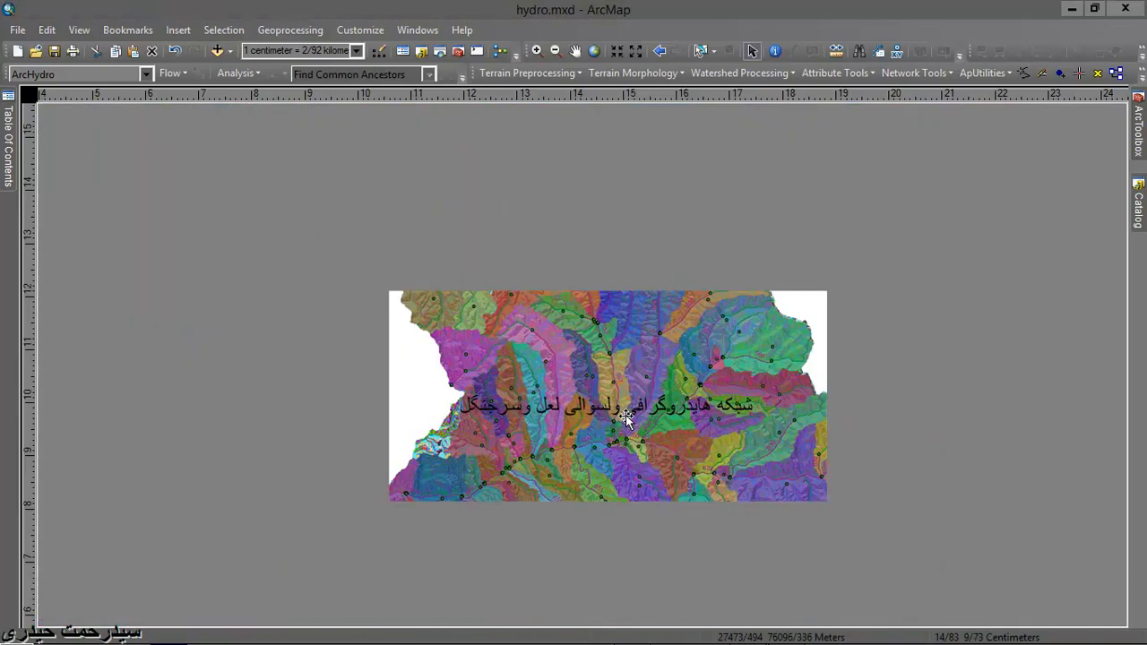
{"action": "scroll", "coordinate": [628, 423], "scroll_direction": "up", "scroll_amount": 5}
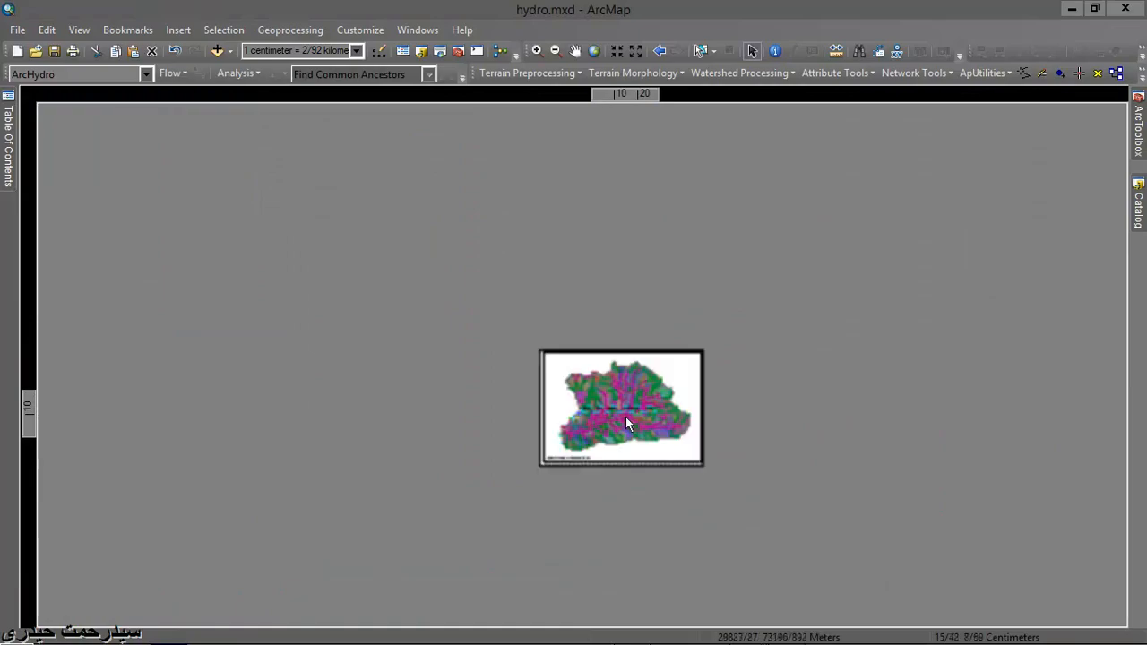
{"action": "scroll", "coordinate": [625, 410], "scroll_direction": "down", "scroll_amount": 3}
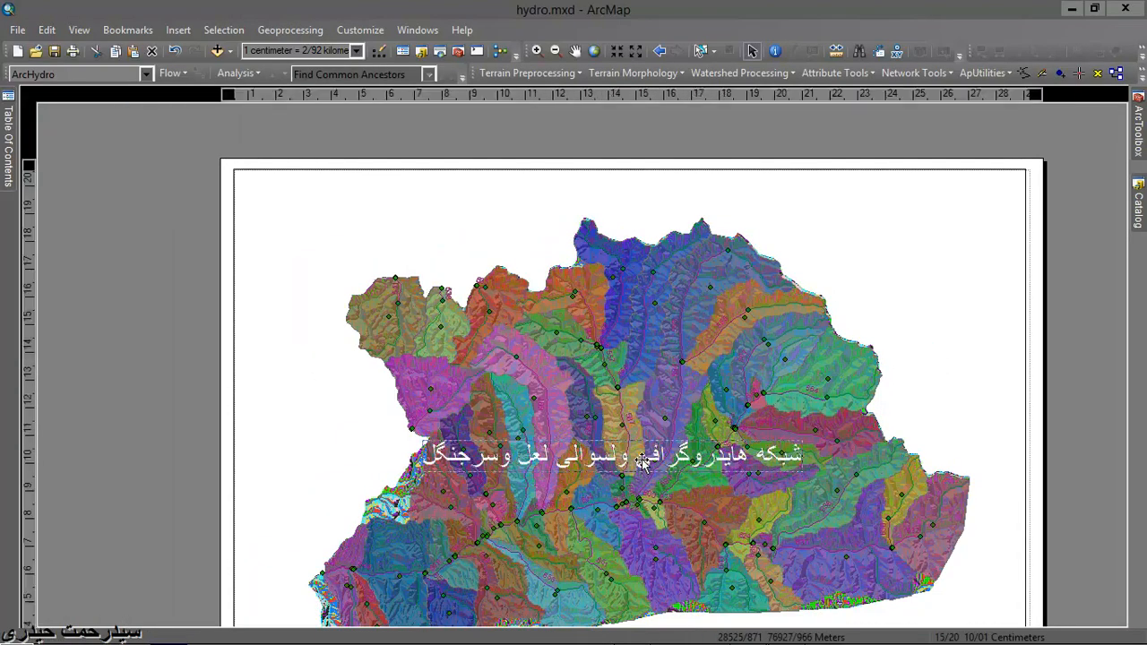
{"action": "left_click_drag", "start_coordinate": [647, 453], "coordinate": [654, 199]}
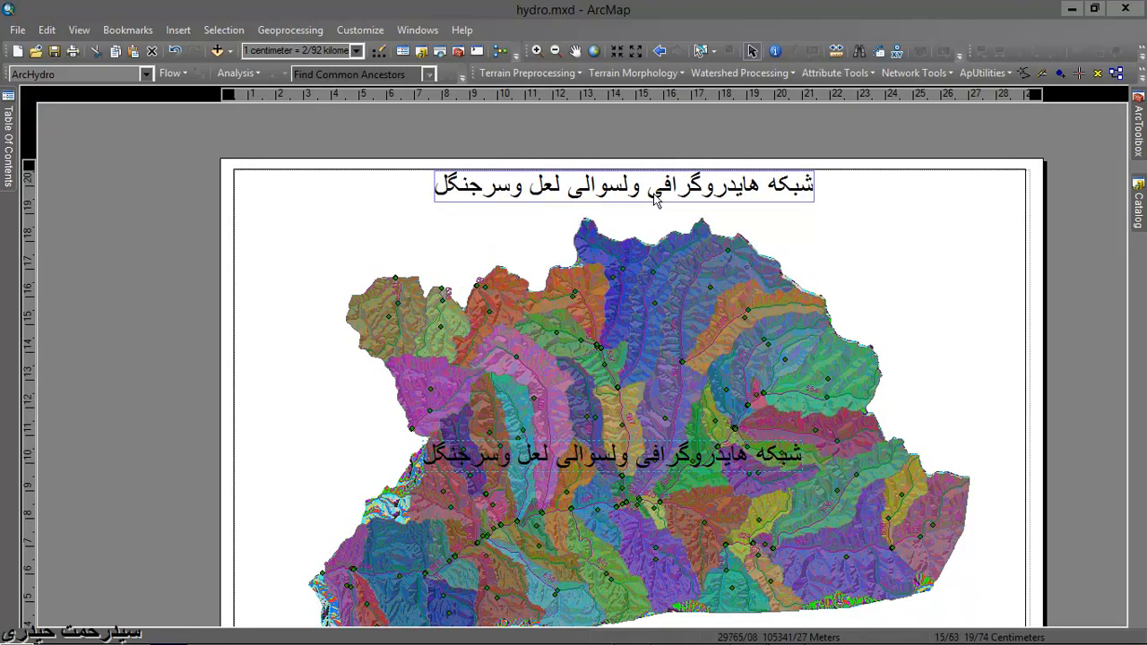
{"action": "left_click", "coordinate": [607, 128]}
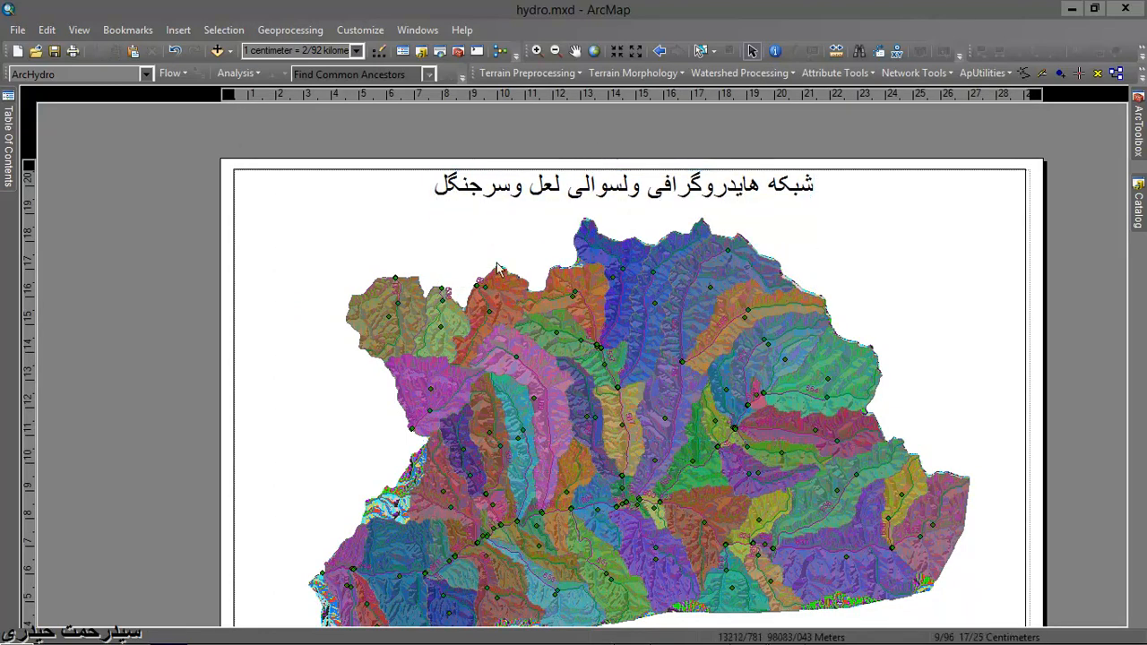
- Insert an ESRI North 3 north arrow on the layout page
{"action": "scroll", "coordinate": [498, 267], "scroll_direction": "up", "scroll_amount": 2}
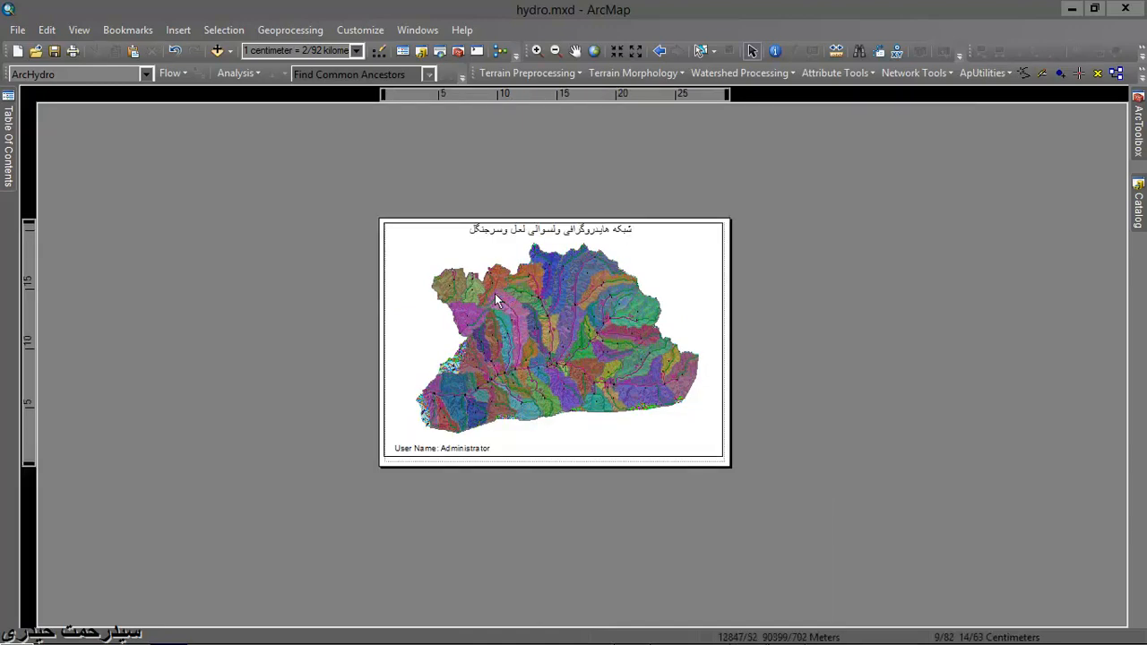
{"action": "left_click", "coordinate": [179, 31]}
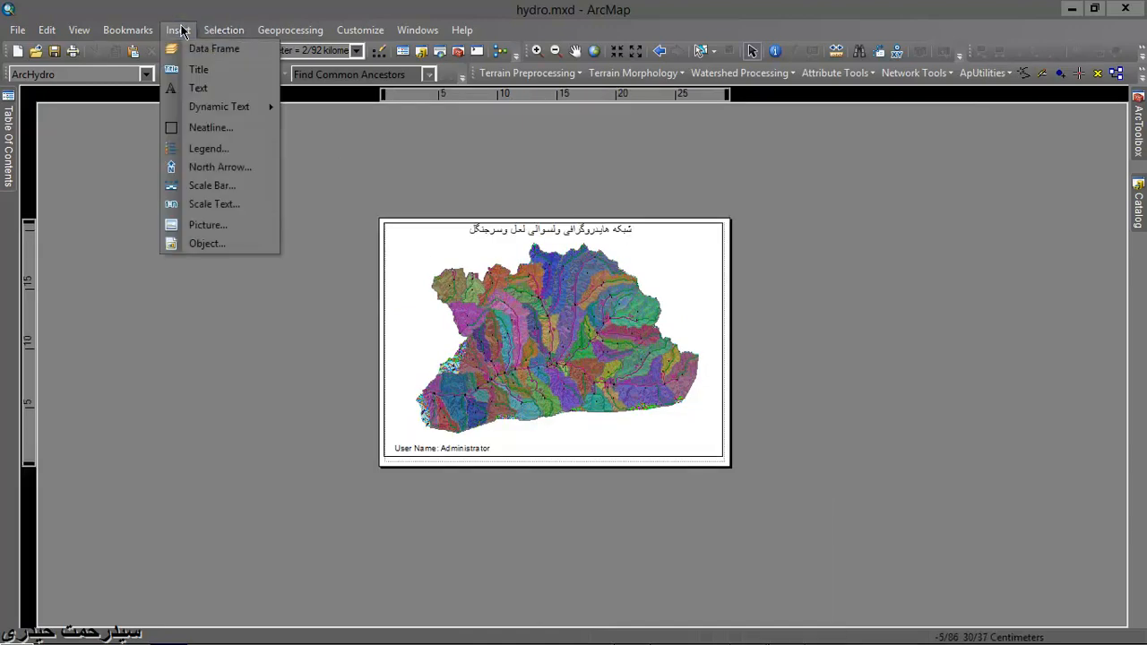
{"action": "left_click", "coordinate": [220, 168]}
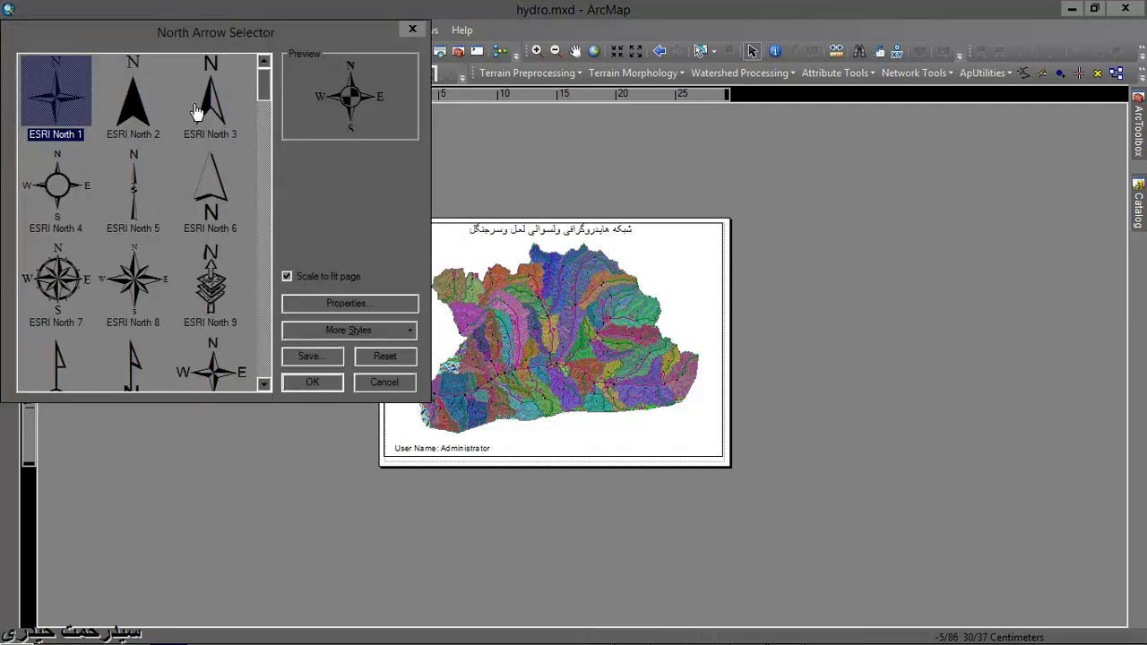
{"action": "left_click", "coordinate": [197, 109]}
{"action": "left_click", "coordinate": [311, 382]}
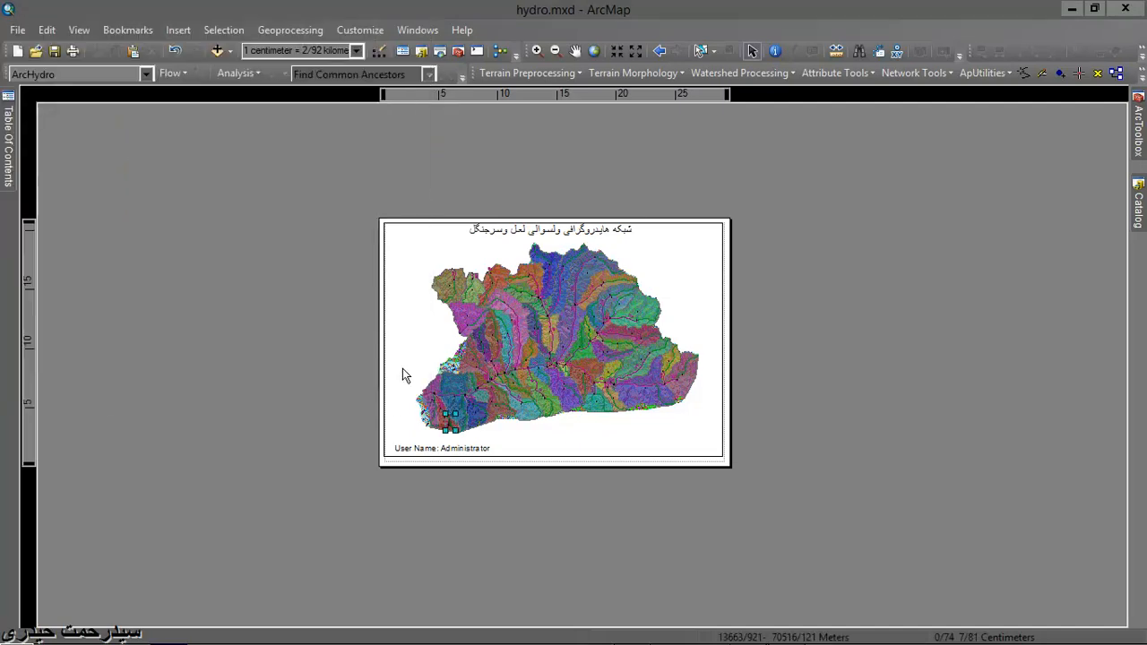
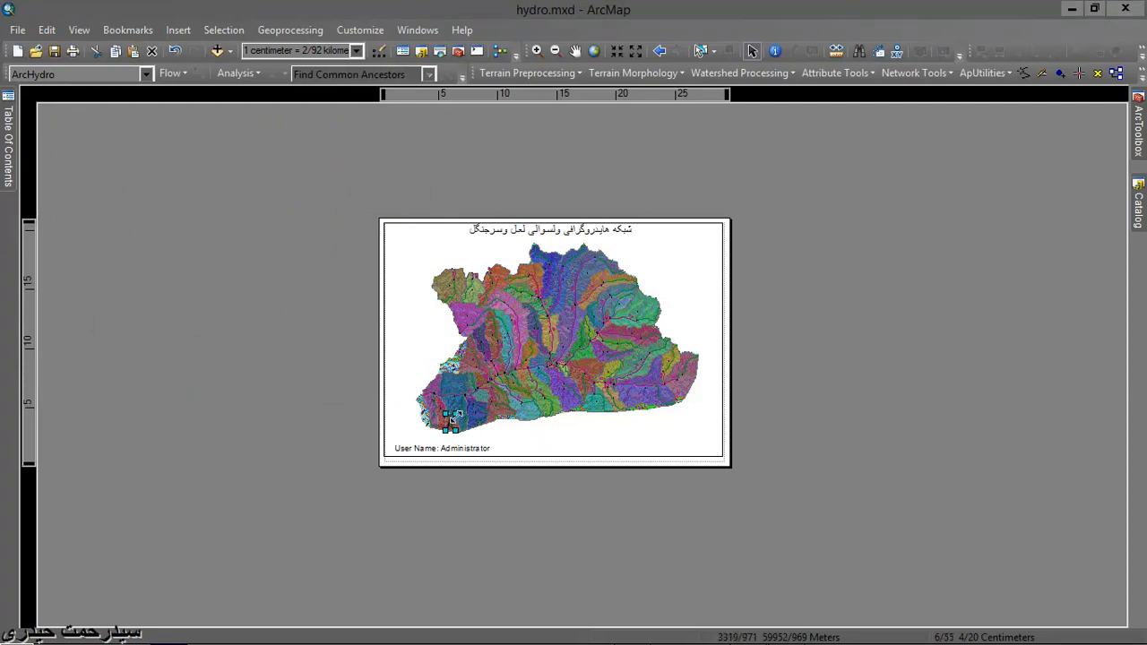
- Move the north arrow from the southwestern catchments to the upper-right corner of the data frame
{"action": "left_click_drag", "start_coordinate": [452, 420], "coordinate": [702, 256]}
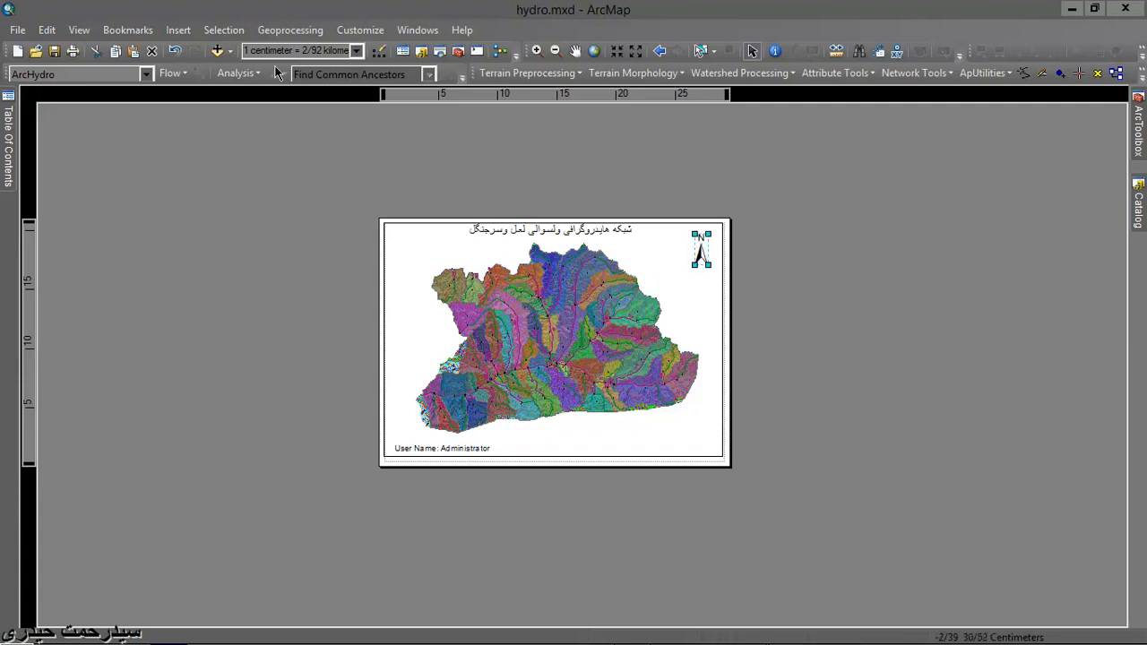
- Start a new legend, remove all preset legend items and add the Fdr layer
{"action": "left_click", "coordinate": [180, 36]}
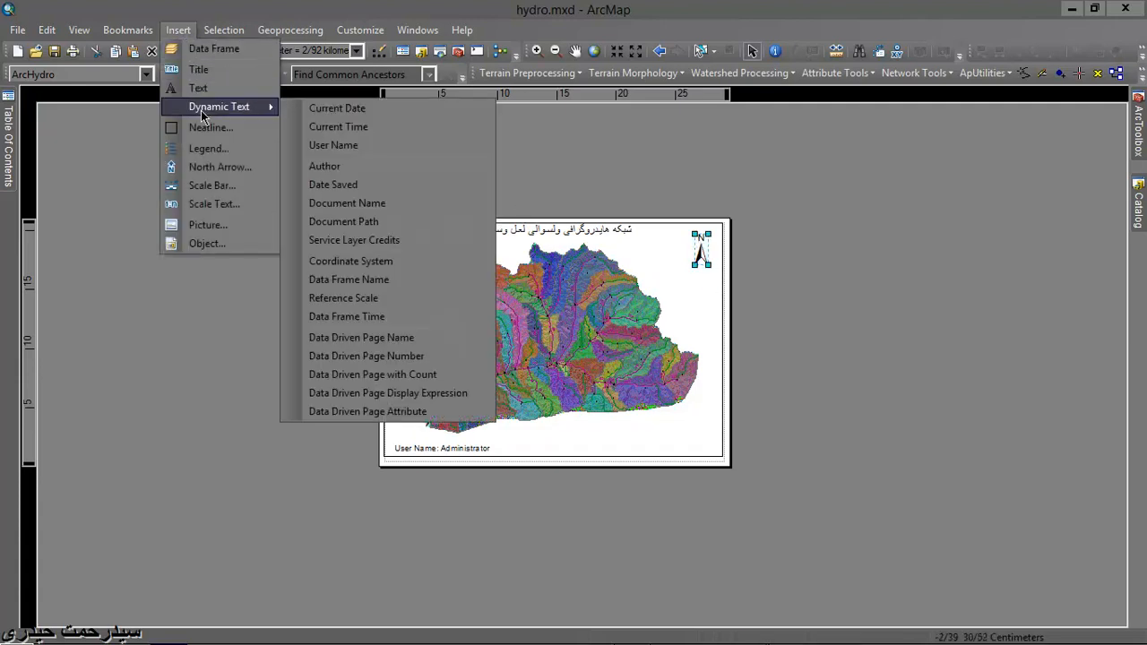
{"action": "left_click", "coordinate": [208, 149]}
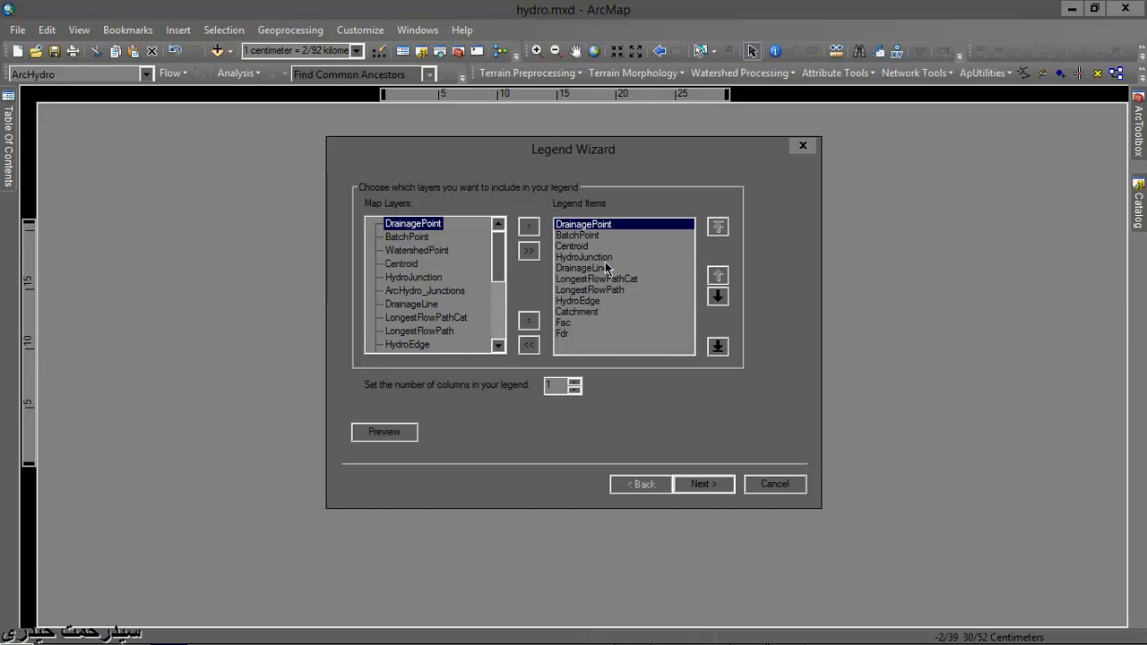
{"action": "left_click", "coordinate": [528, 346]}
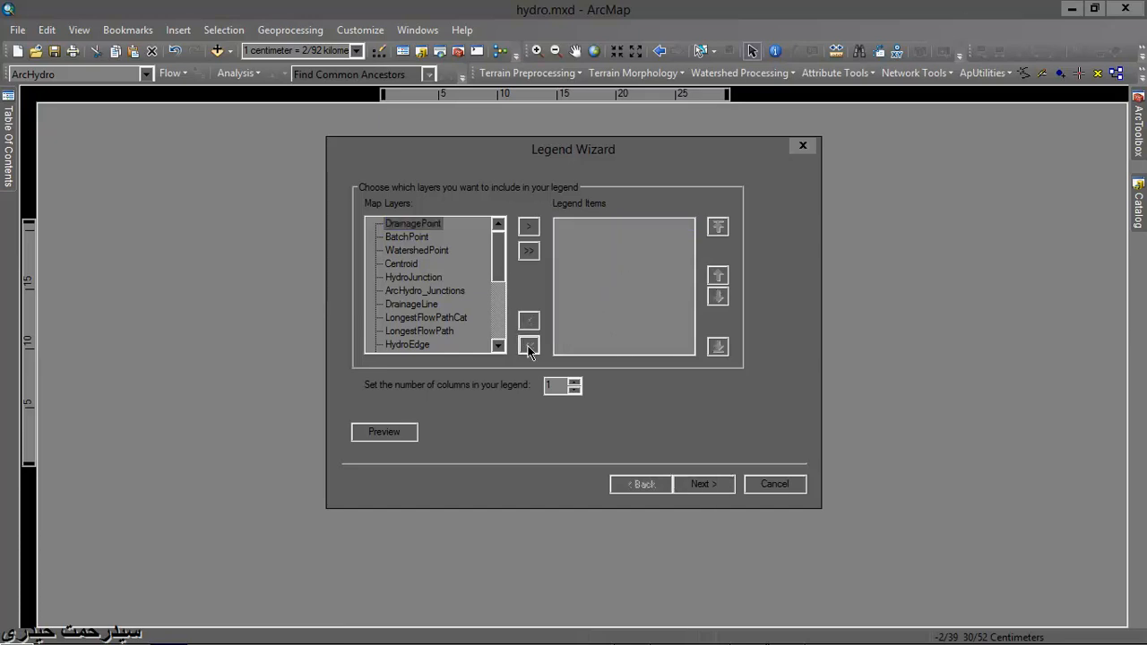
{"action": "left_click_drag", "start_coordinate": [502, 259], "coordinate": [503, 305]}
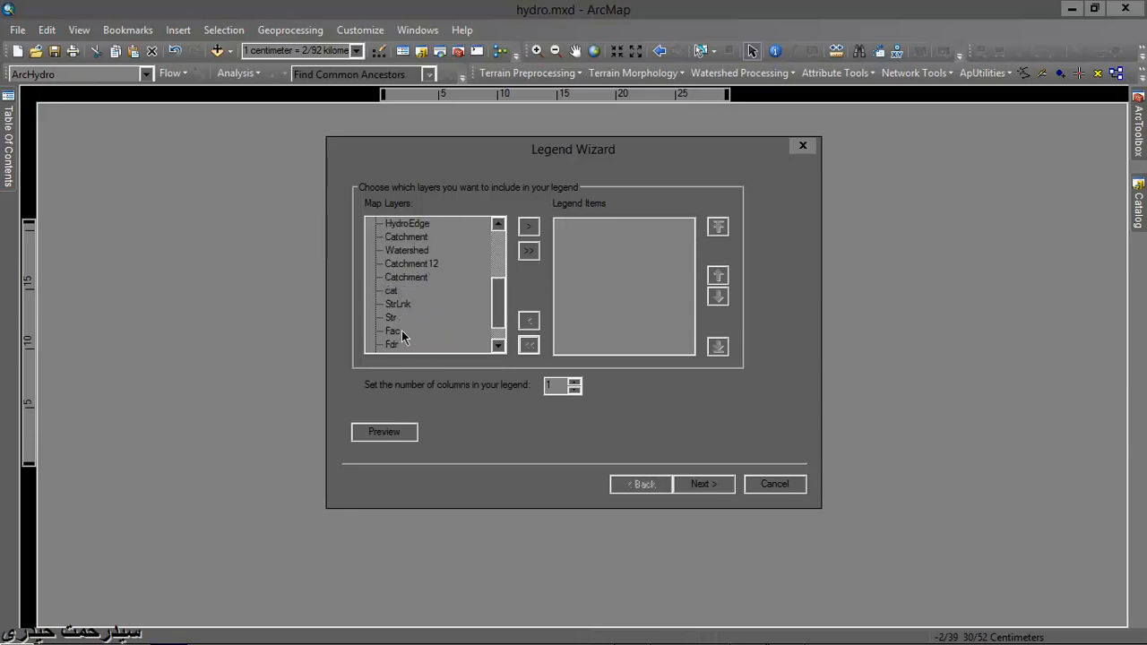
{"action": "left_click", "coordinate": [528, 227]}
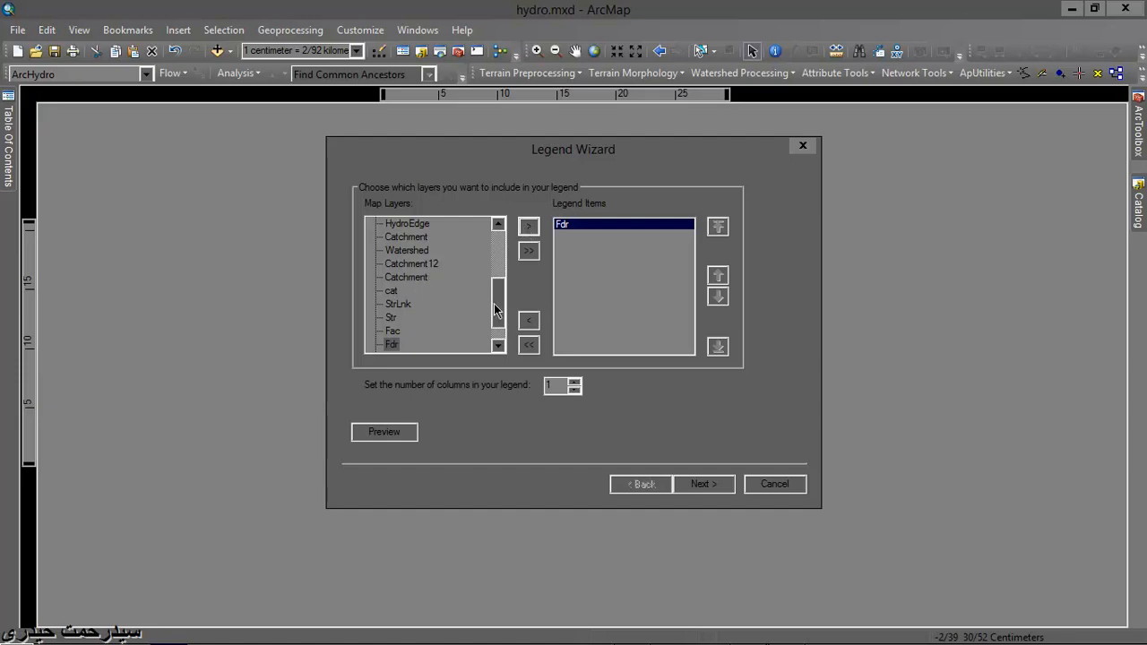
- Add the DrainageLine and HydroEdge layers to the legend items, preview the legend and finish inserting it
{"action": "left_click_drag", "start_coordinate": [494, 307], "coordinate": [498, 293]}
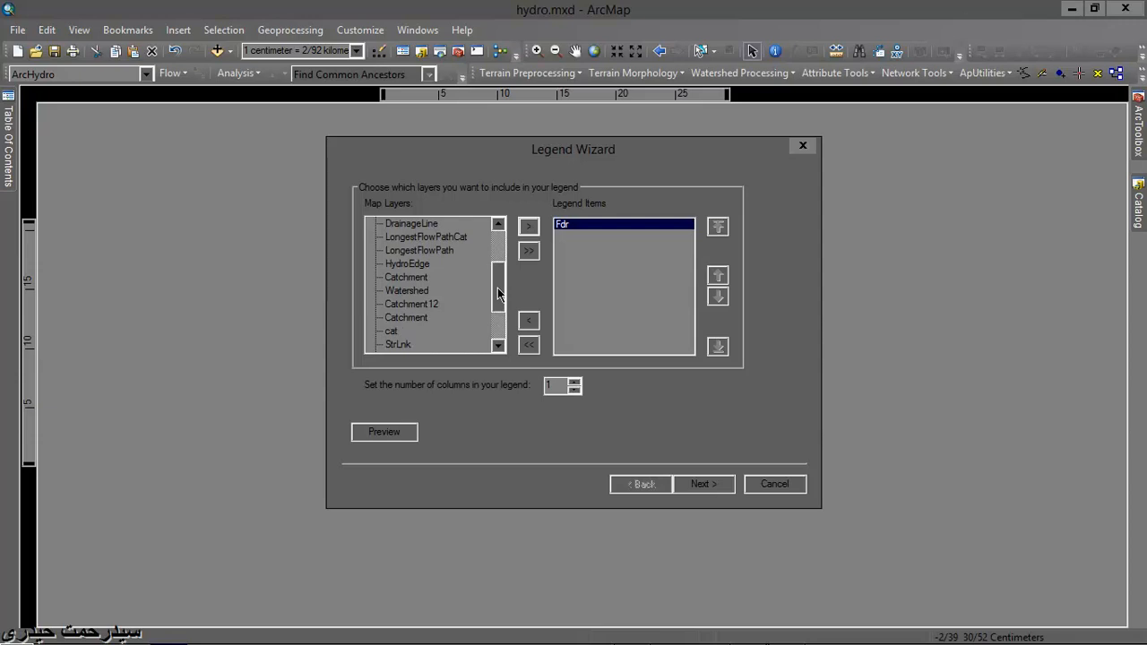
{"action": "left_click", "coordinate": [428, 227]}
{"action": "left_click", "coordinate": [528, 229]}
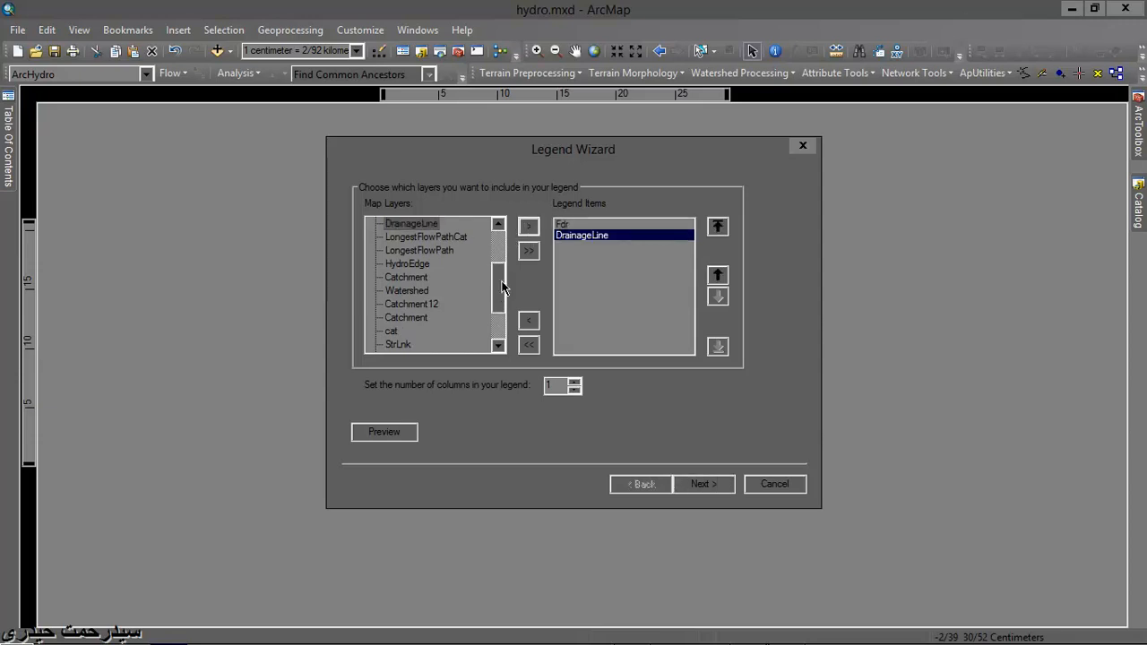
{"action": "left_click_drag", "start_coordinate": [497, 283], "coordinate": [501, 267]}
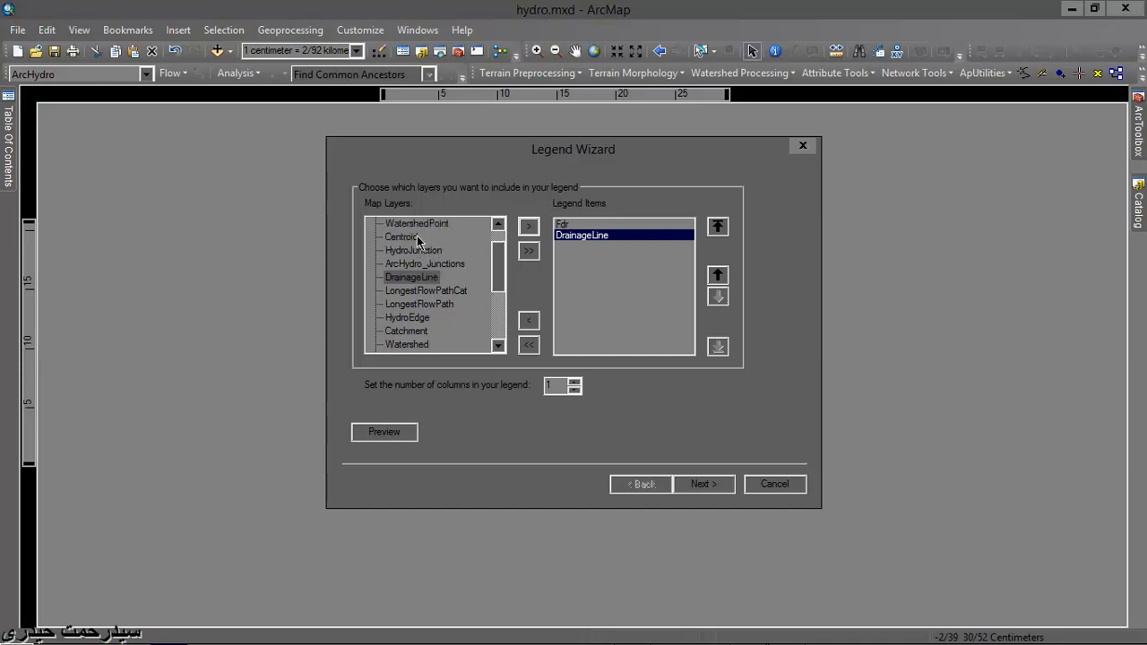
{"action": "left_click", "coordinate": [410, 318]}
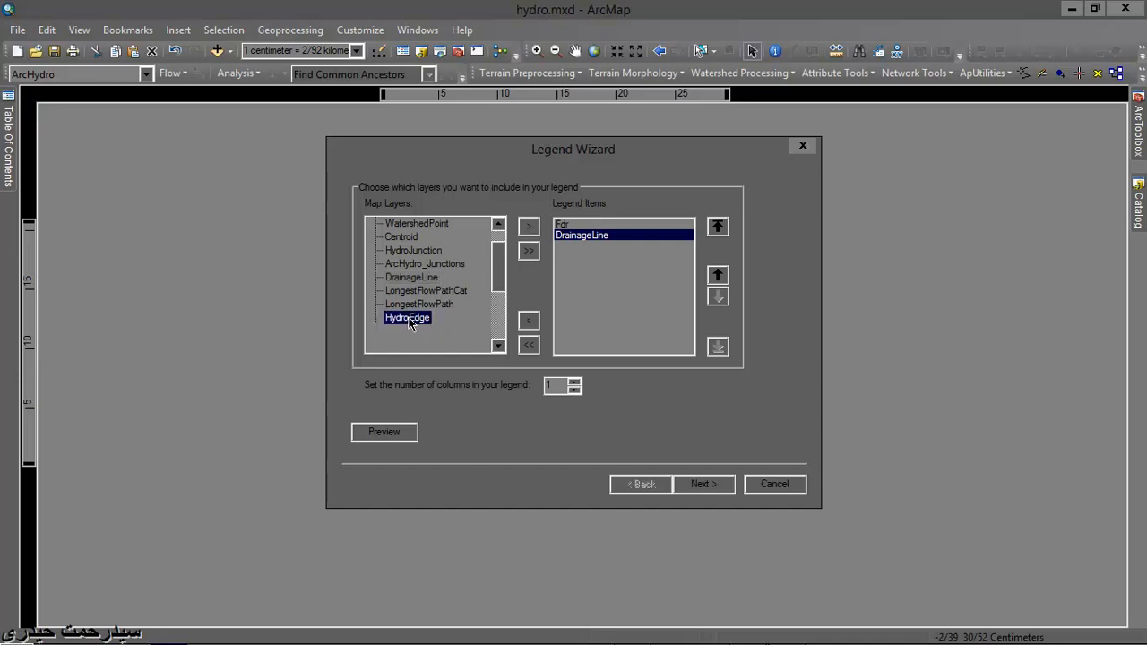
{"action": "left_click", "coordinate": [529, 226]}
{"action": "left_click_drag", "start_coordinate": [498, 273], "coordinate": [498, 312]}
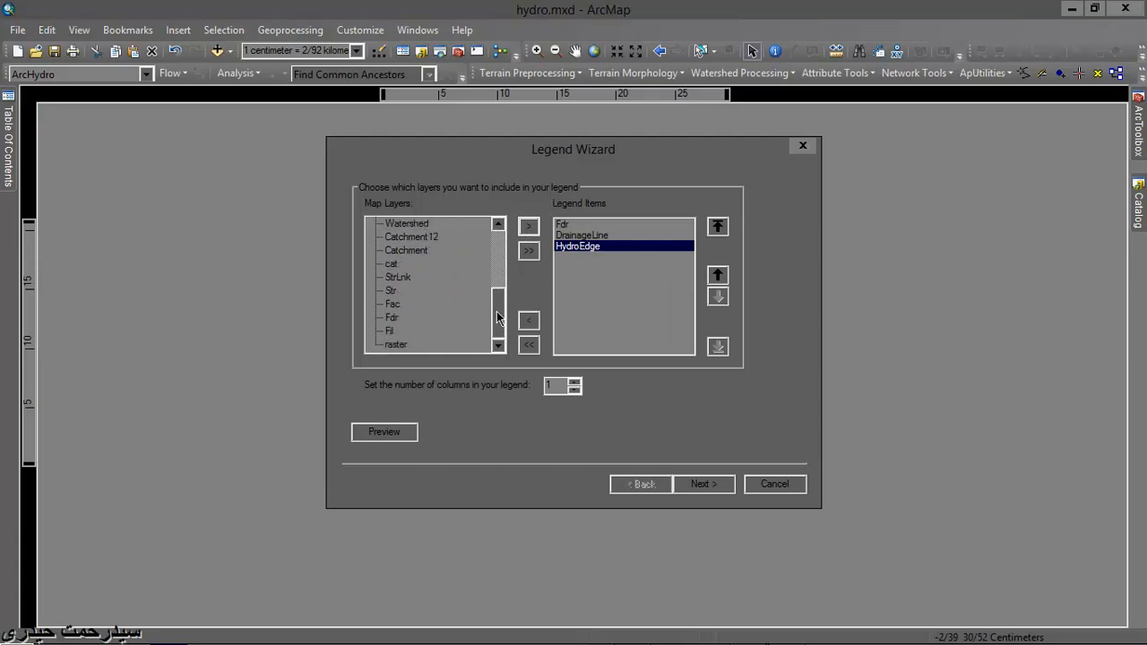
{"action": "scroll", "coordinate": [497, 317], "scroll_direction": "up", "scroll_amount": 2}
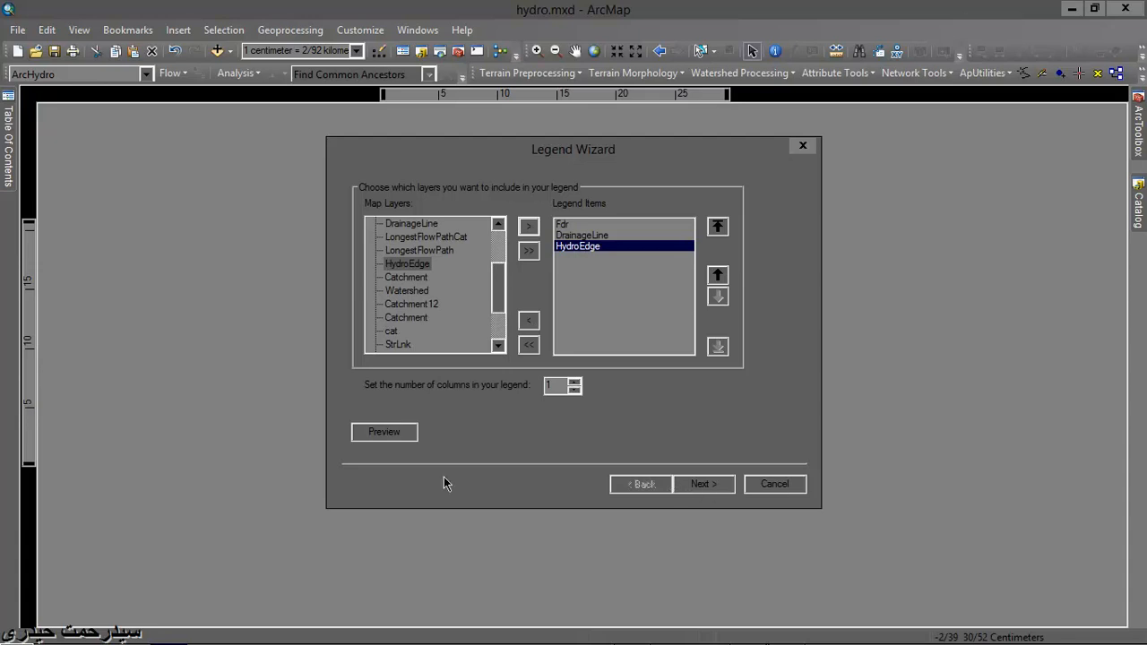
{"action": "left_click", "coordinate": [368, 435]}
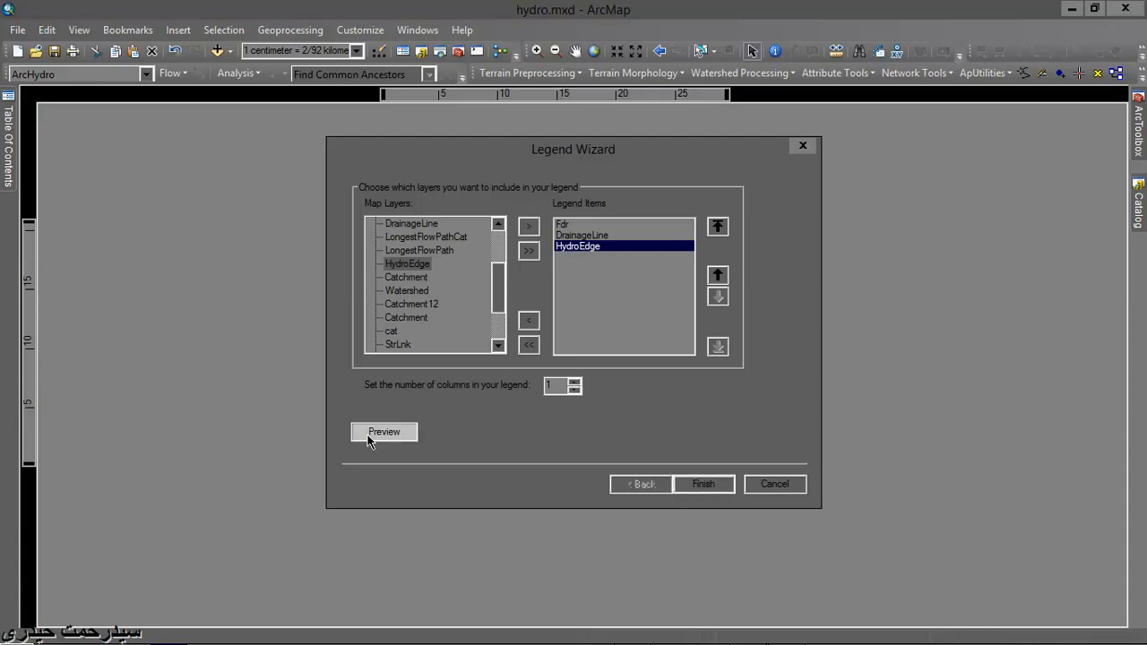
{"action": "left_click", "coordinate": [705, 484]}
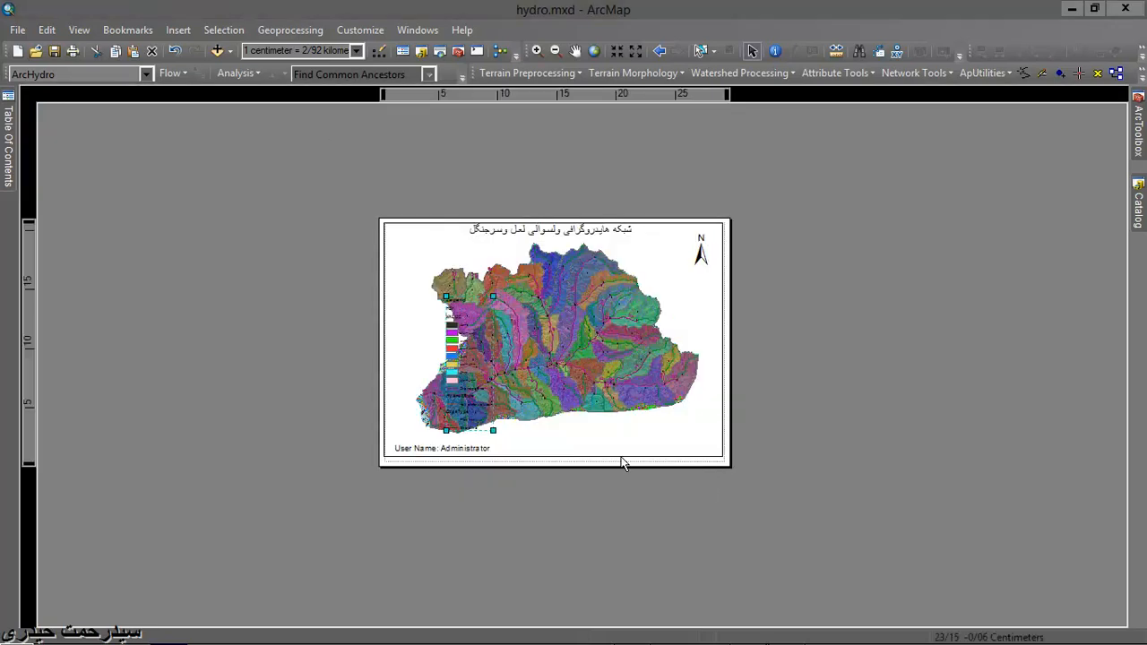
- Move the legend from the western catchments to the right side of the data frame, below the north arrow
{"action": "scroll", "coordinate": [499, 365], "scroll_direction": "up", "scroll_amount": 2}
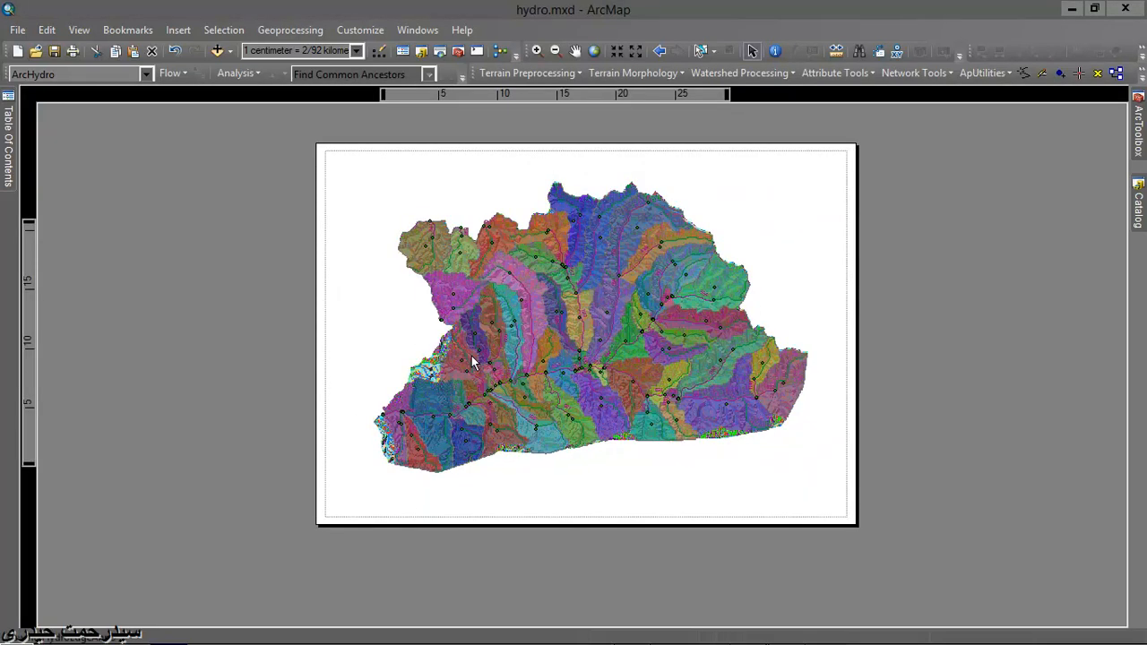
{"action": "left_click_drag", "start_coordinate": [460, 352], "coordinate": [777, 320]}
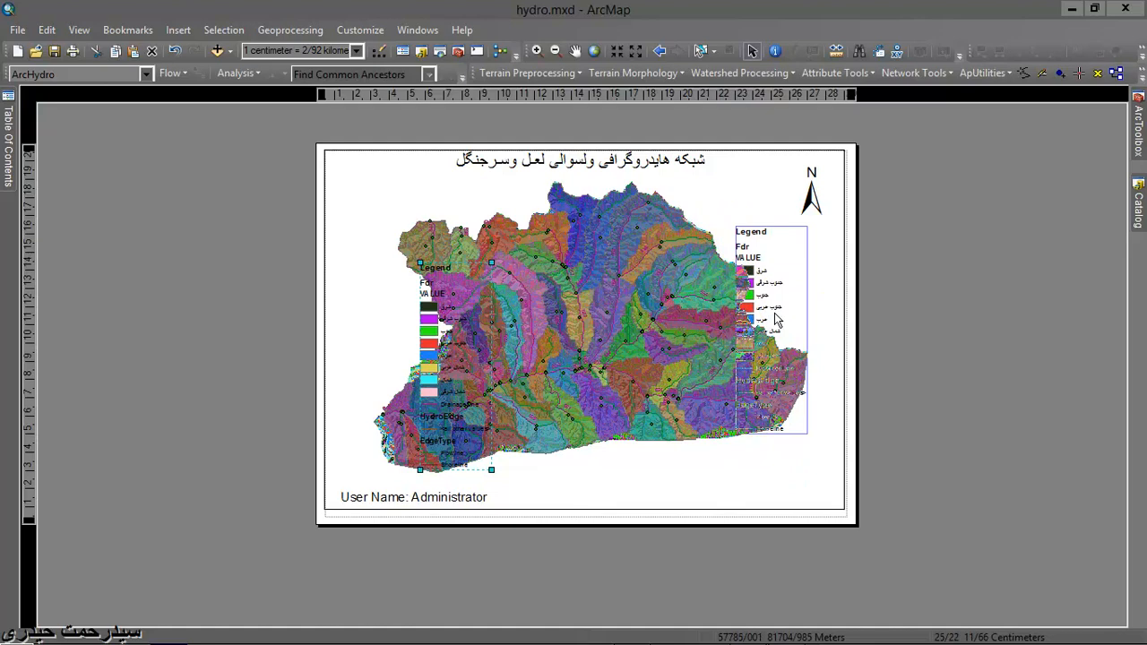
{"action": "left_click_drag", "start_coordinate": [777, 320], "coordinate": [776, 318]}
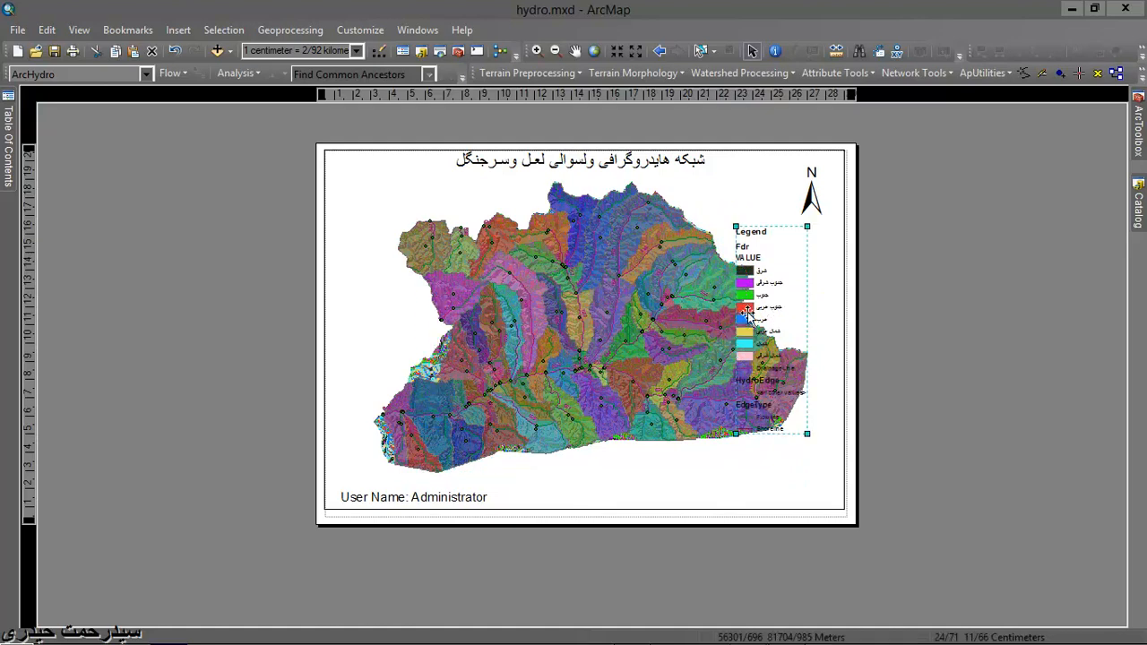
- Pan the catchment map to the left edge of the data frame to make room for the legend
{"action": "left_click", "coordinate": [574, 52]}
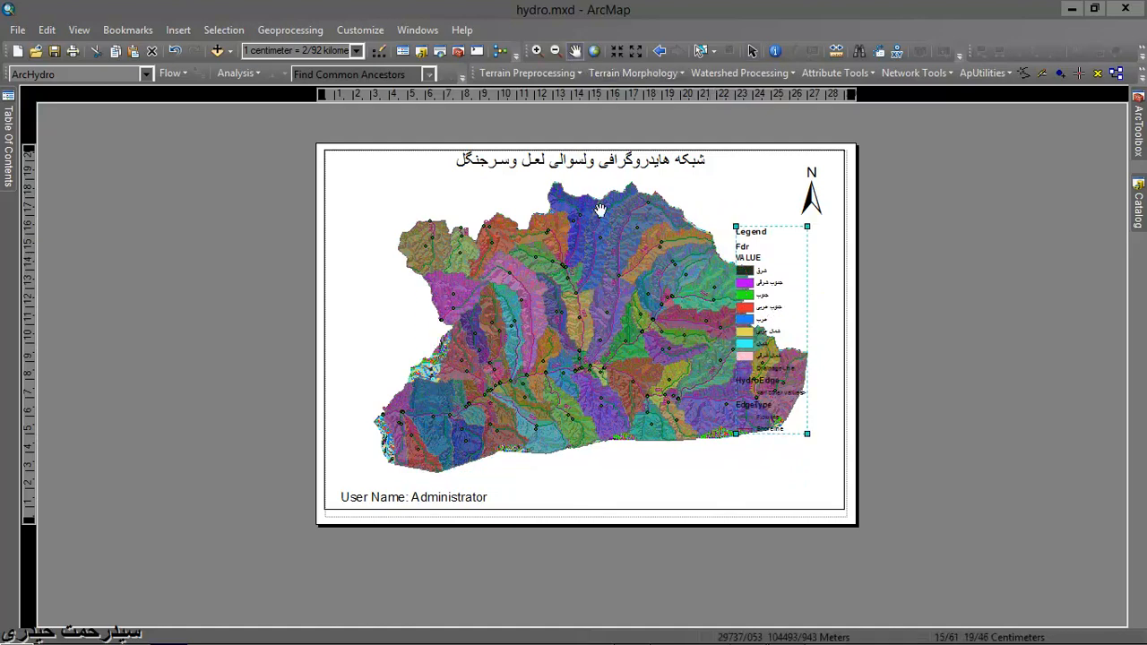
{"action": "left_click_drag", "start_coordinate": [605, 310], "coordinate": [574, 290]}
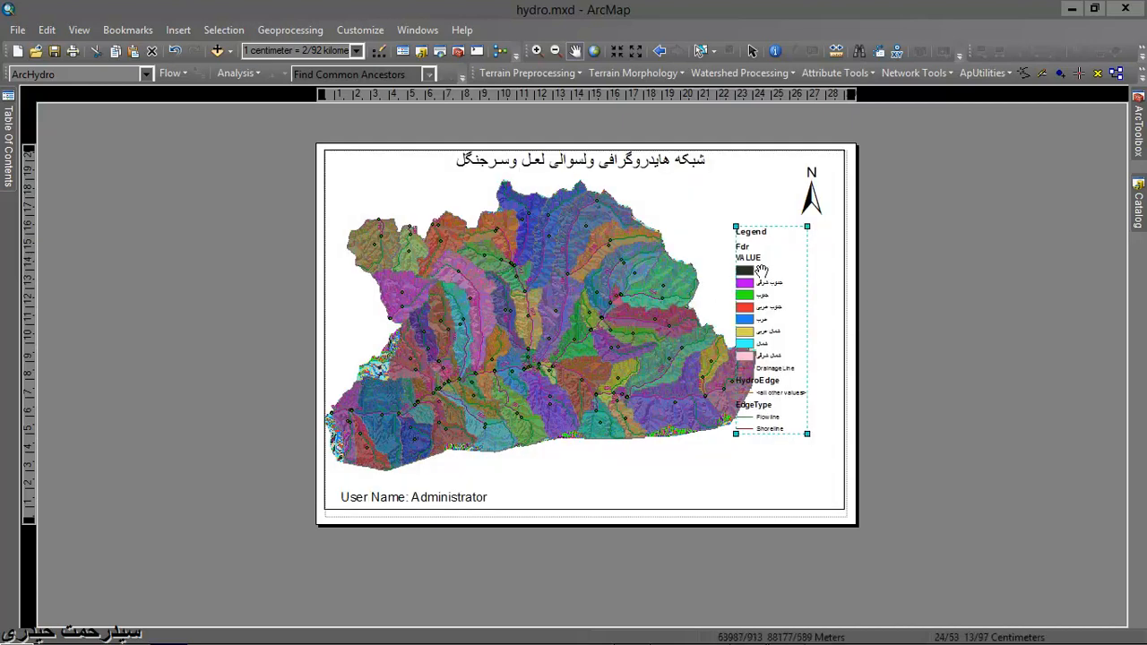
- Change the legend's title to "راهنما نقشه" in its properties
{"action": "left_click", "coordinate": [752, 52]}
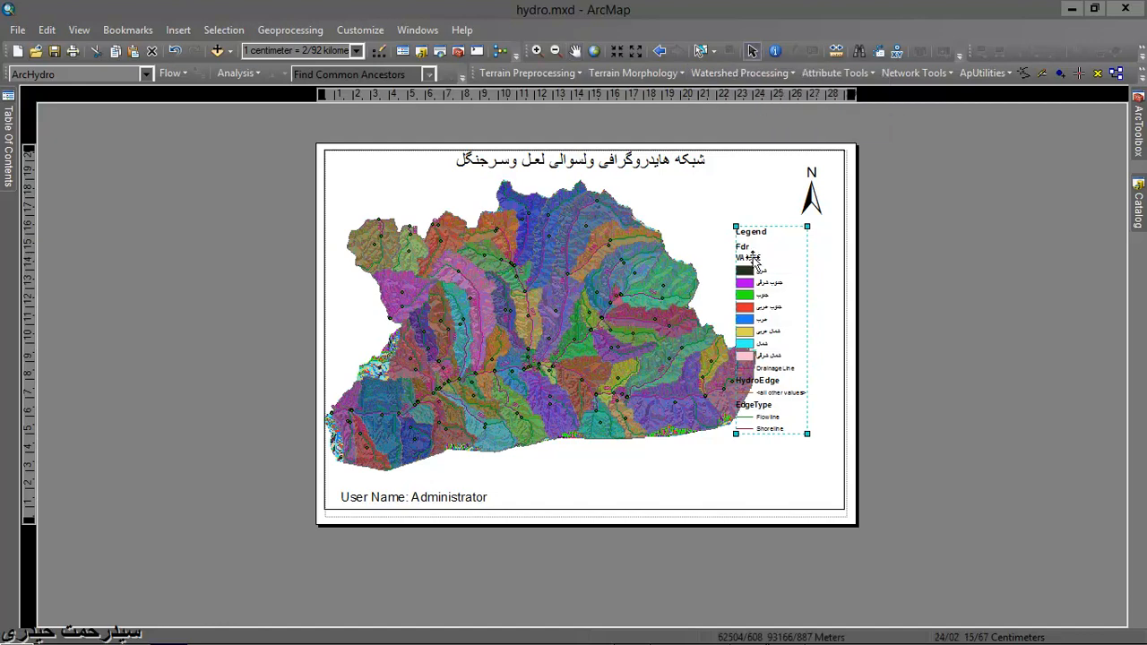
{"action": "right_click", "coordinate": [755, 284]}
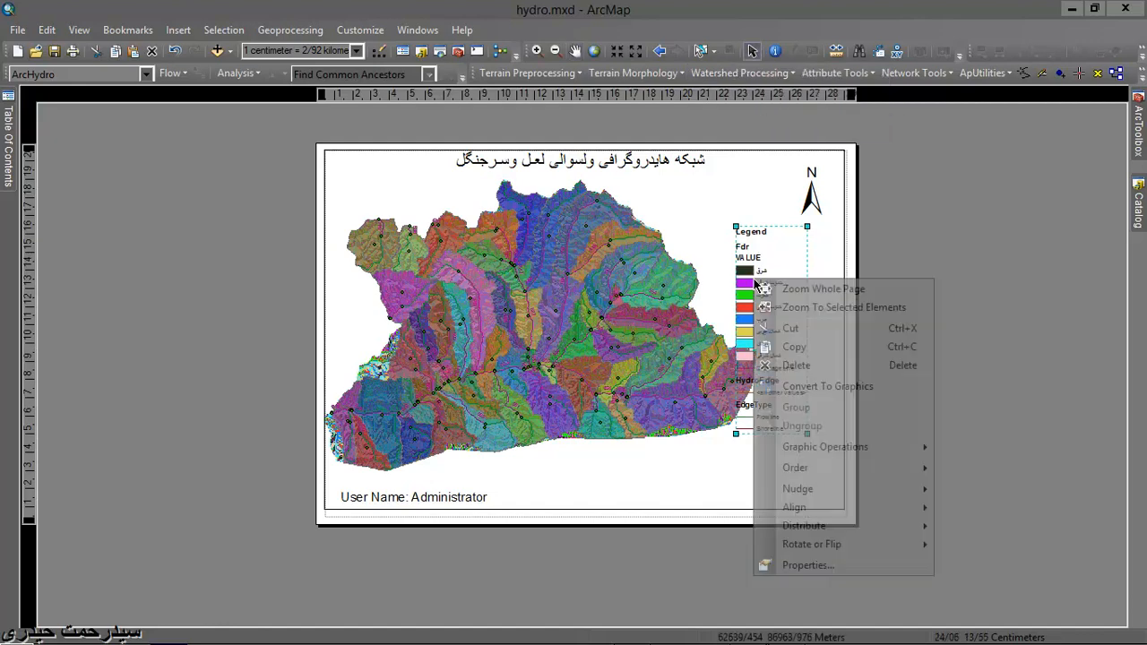
{"action": "left_click", "coordinate": [793, 565]}
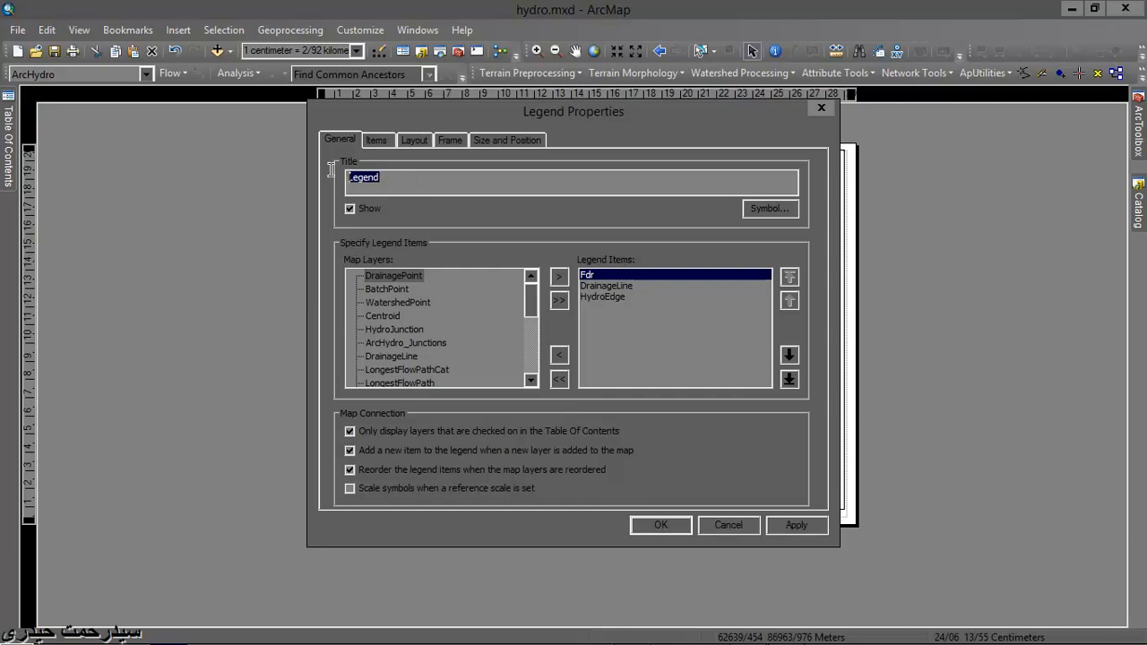
{"action": "type", "text": "راهنما نقشه"}
- Set the Fdr legend item's column count to 3 and move the legend to the lower-right corner of the data frame
{"action": "left_click", "coordinate": [386, 141]}
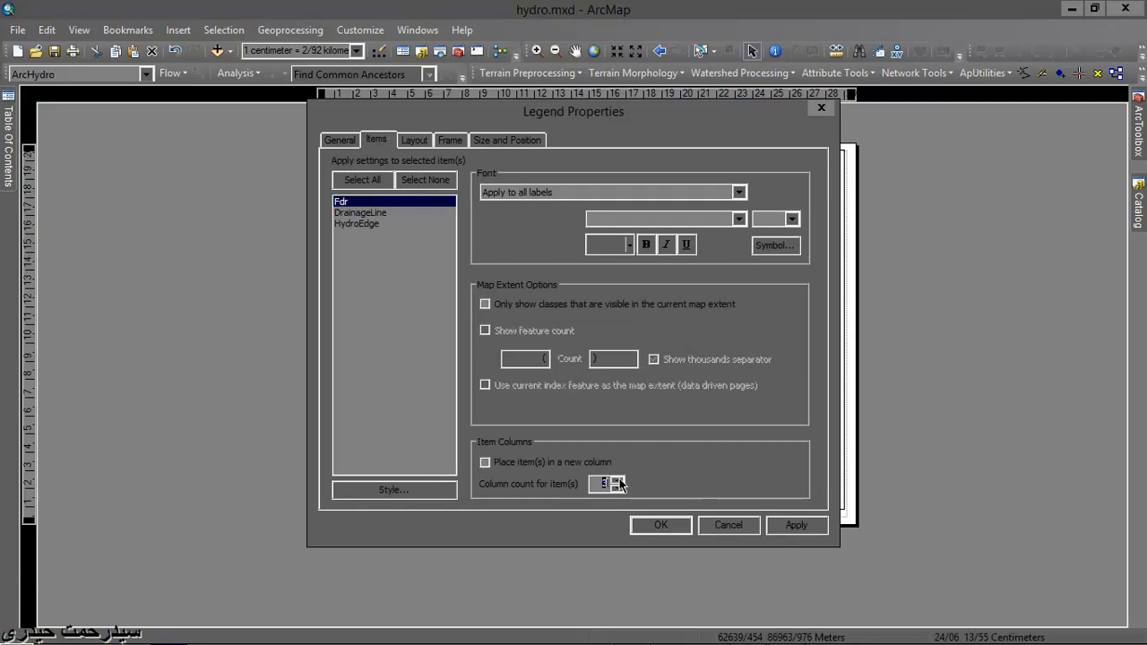
{"action": "left_click", "coordinate": [657, 524]}
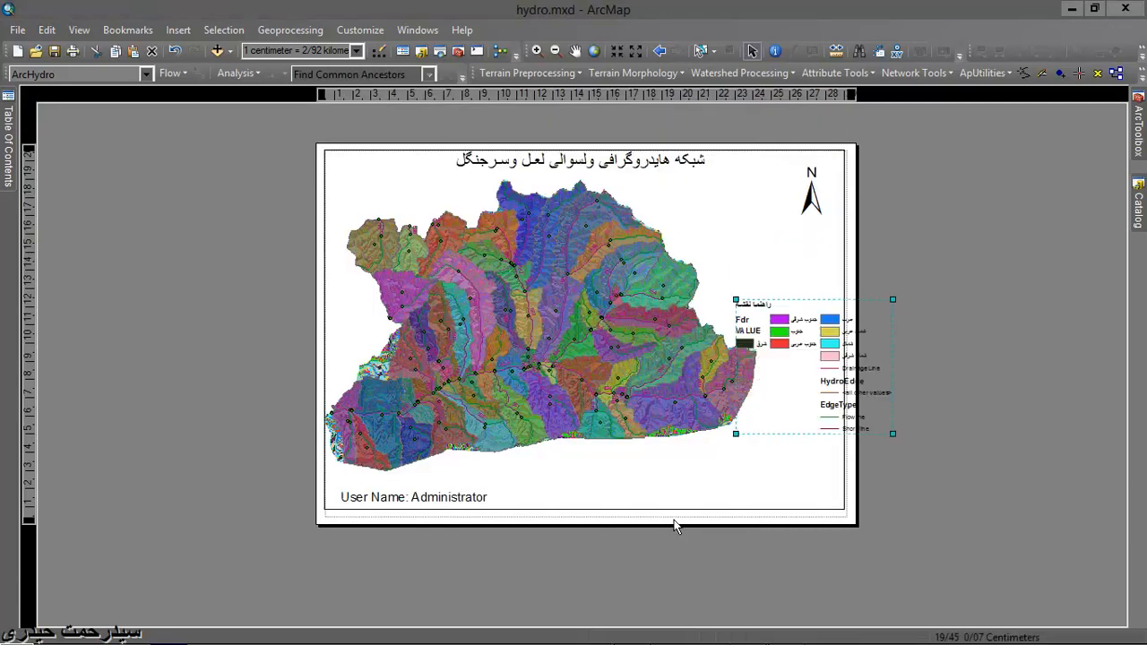
{"action": "left_click_drag", "start_coordinate": [779, 389], "coordinate": [736, 464]}
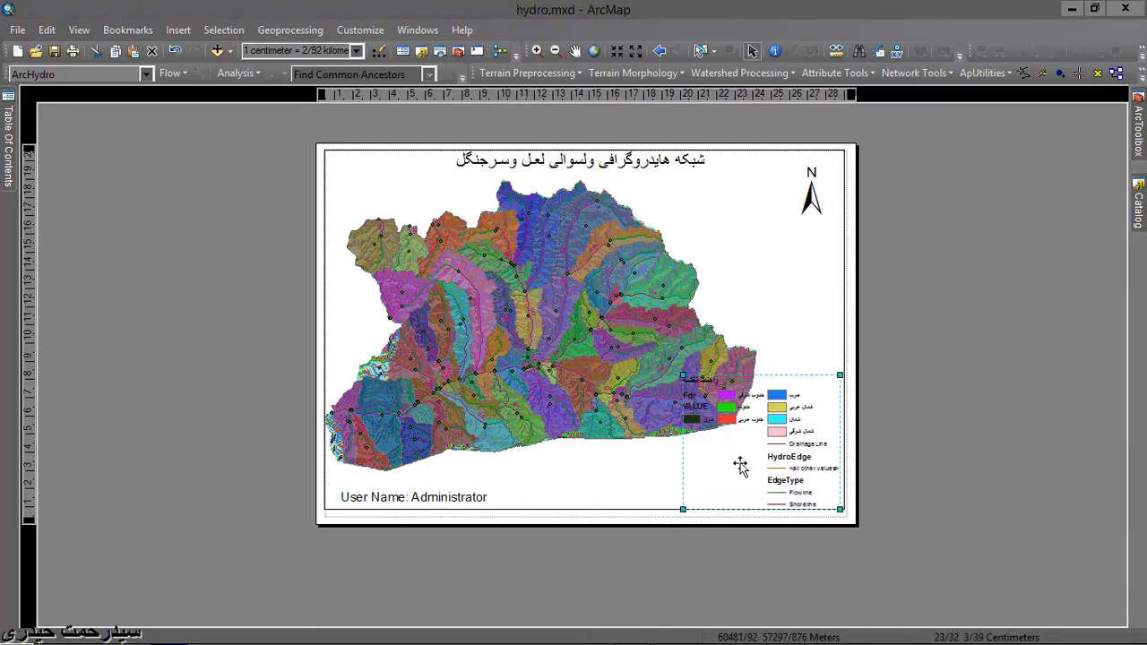
- Set the column count of the Fdr legend item to 2
{"action": "right_click", "coordinate": [740, 466]}
{"action": "left_click", "coordinate": [762, 452]}
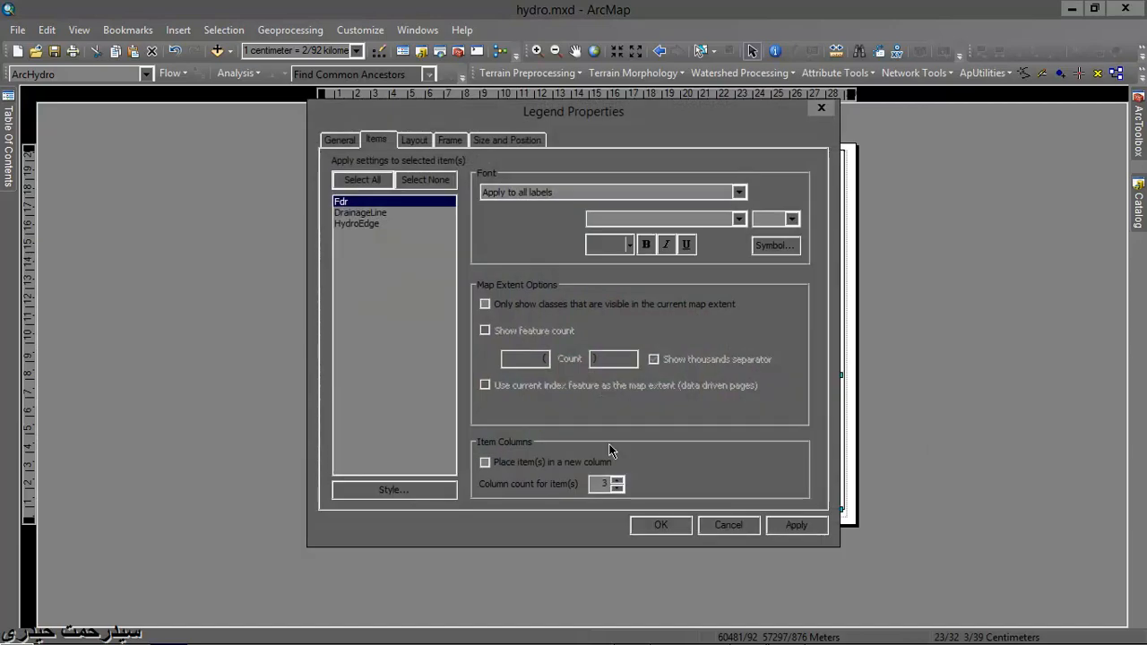
{"action": "left_click", "coordinate": [654, 524]}
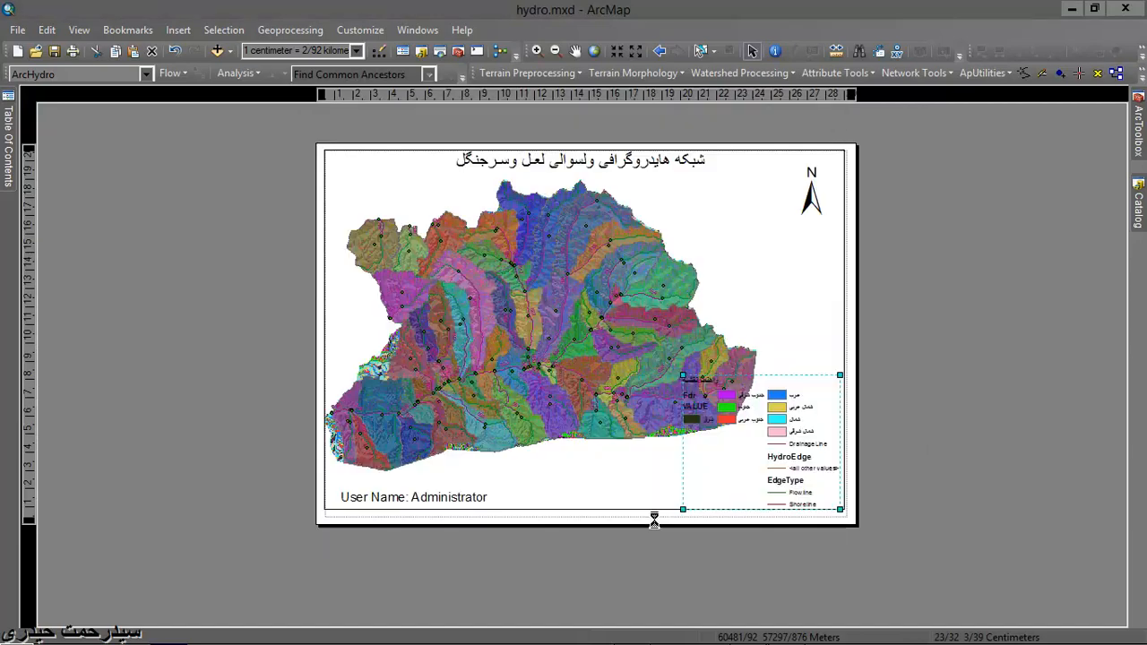
- Enlarge the two-column legend slightly and move it up beside the north arrow, clear of the catchments
{"action": "left_click_drag", "start_coordinate": [753, 462], "coordinate": [781, 455]}
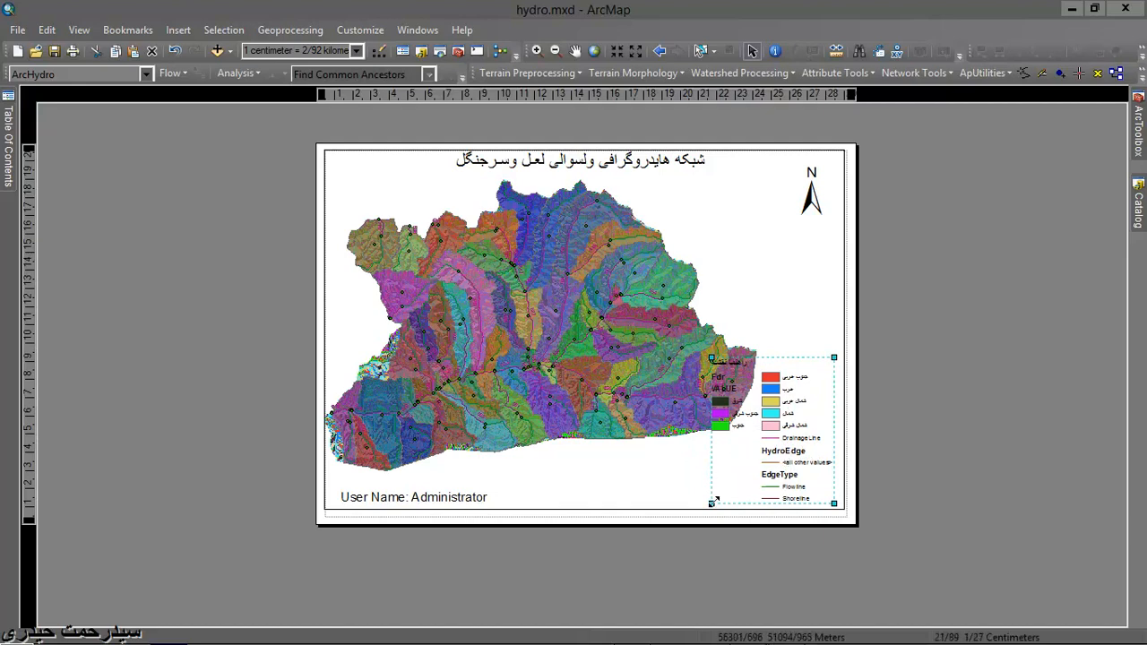
{"action": "left_click_drag", "start_coordinate": [708, 503], "coordinate": [679, 516]}
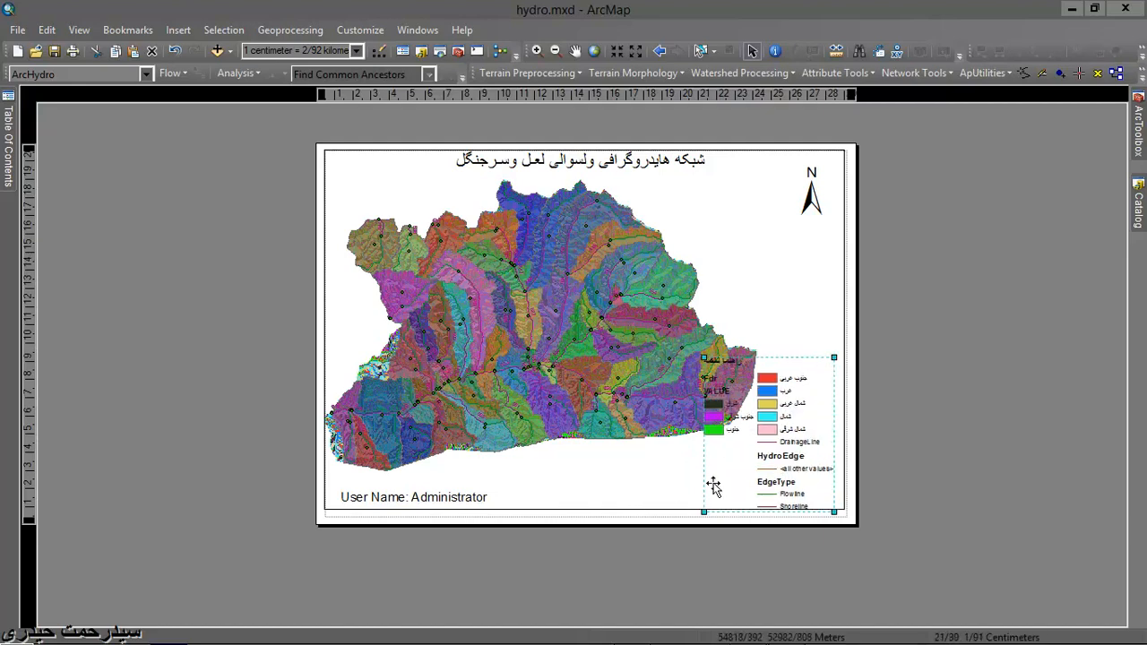
{"action": "left_click_drag", "start_coordinate": [758, 442], "coordinate": [786, 286]}
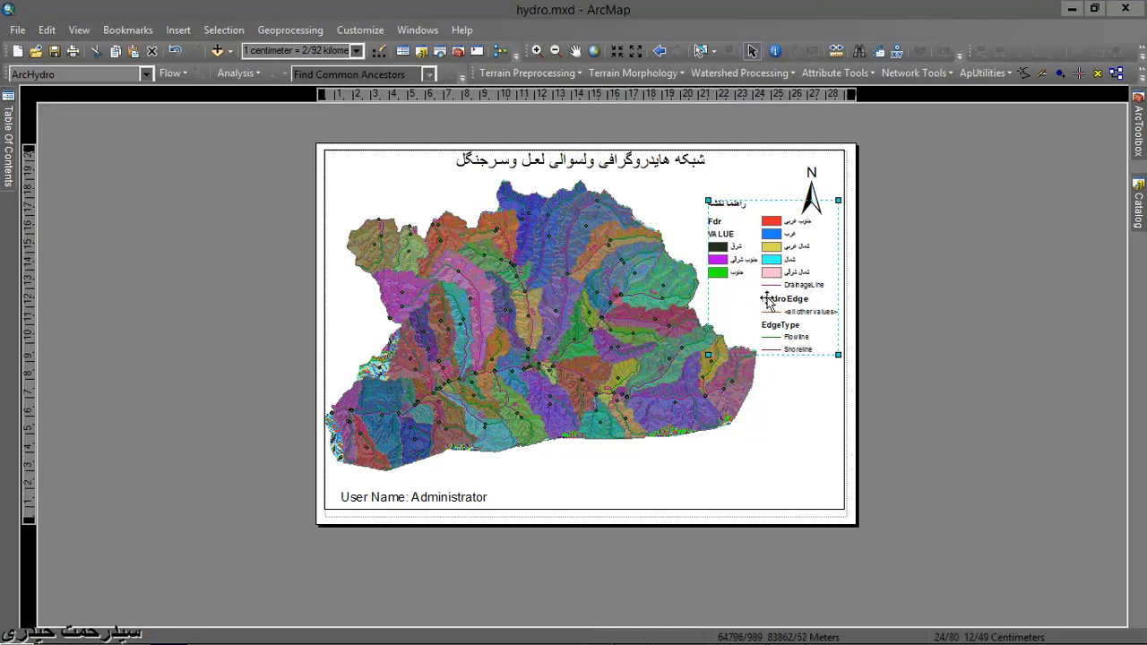
- Arrange the Fdr legend item in a single column and move the legend to the lower-right corner of the data frame
{"action": "right_click", "coordinate": [767, 300]}
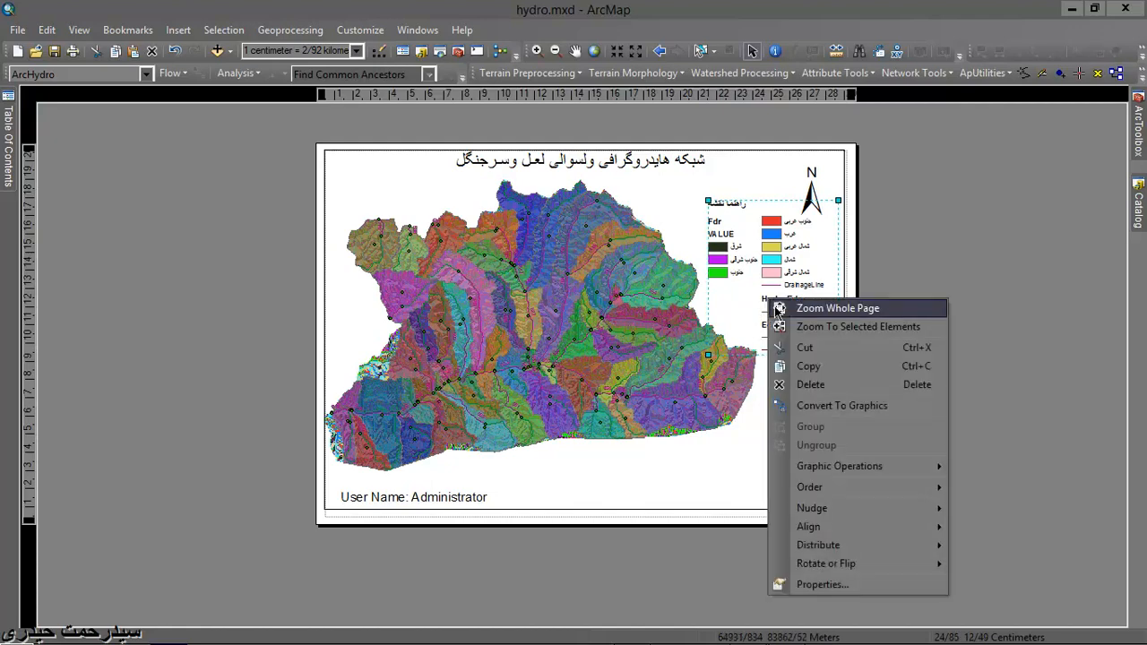
{"action": "left_click", "coordinate": [832, 586]}
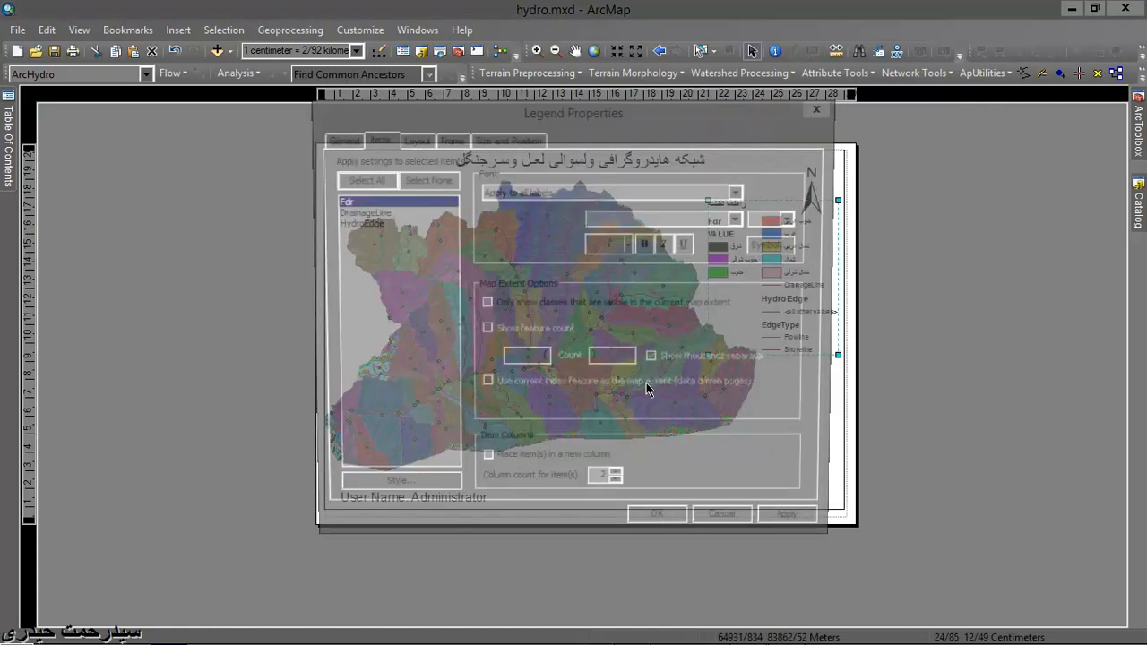
{"action": "left_click", "coordinate": [660, 525]}
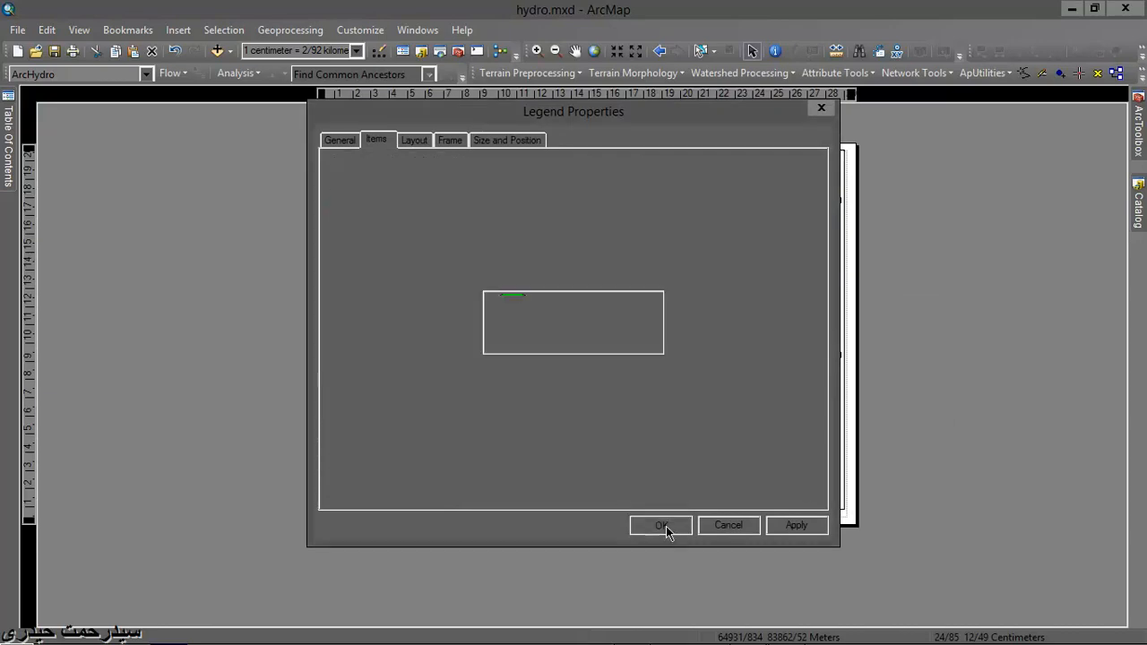
{"action": "left_click_drag", "start_coordinate": [741, 305], "coordinate": [798, 465]}
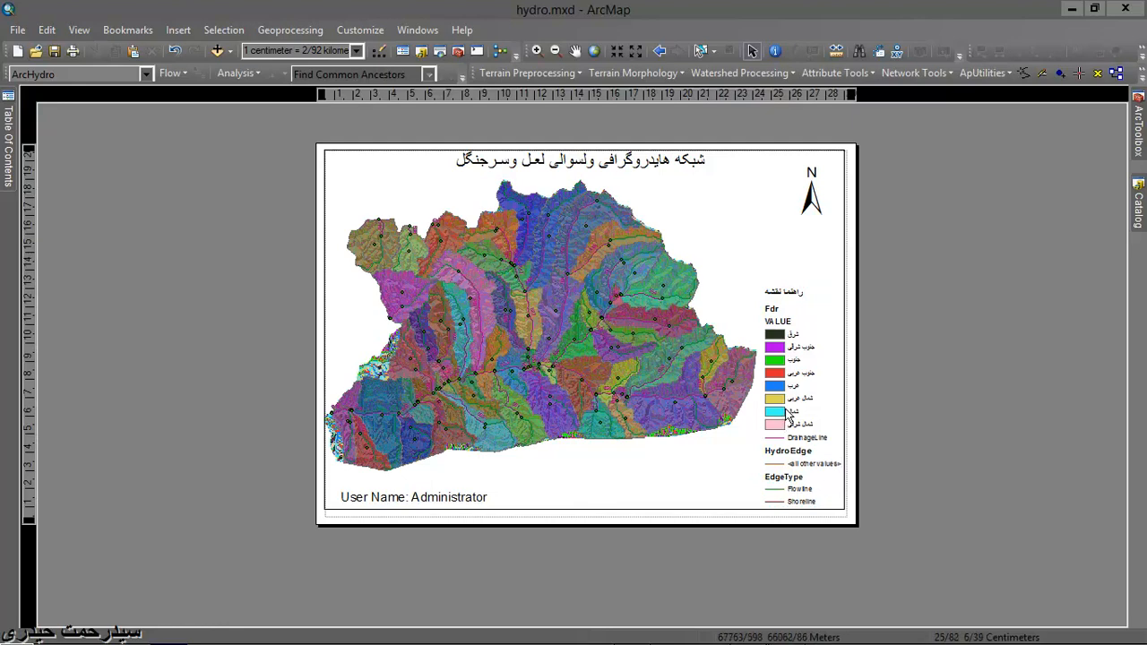
- Insert an Alternating Scale Bar 1 and place it below the catchments, between the user name and the legend
{"action": "left_click", "coordinate": [178, 30]}
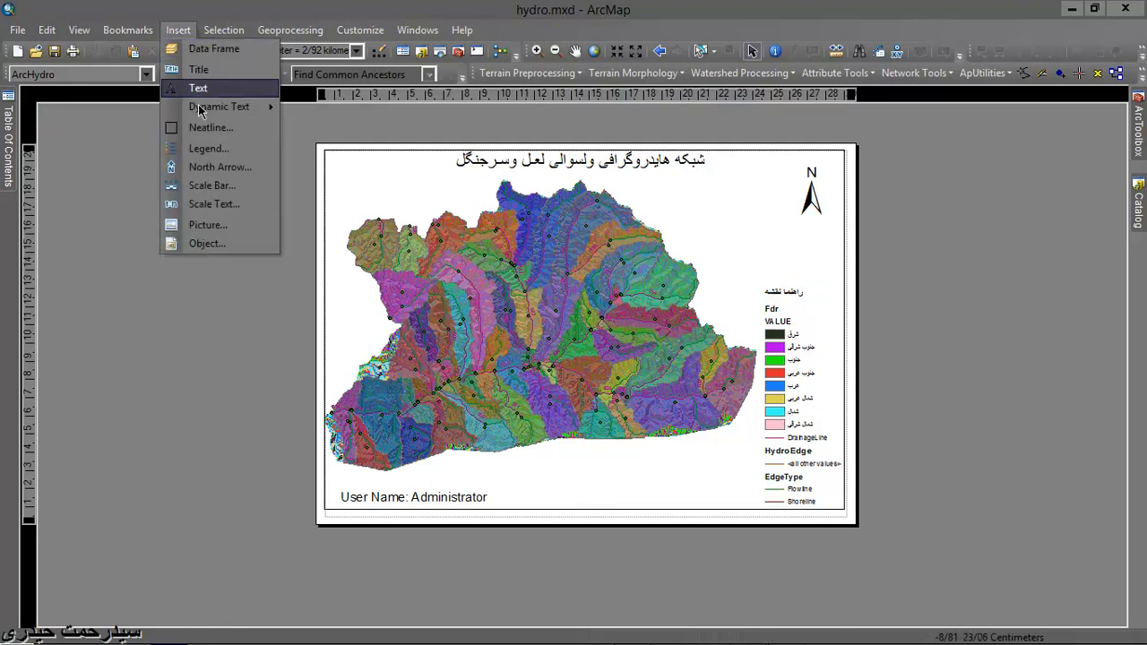
{"action": "left_click", "coordinate": [222, 185]}
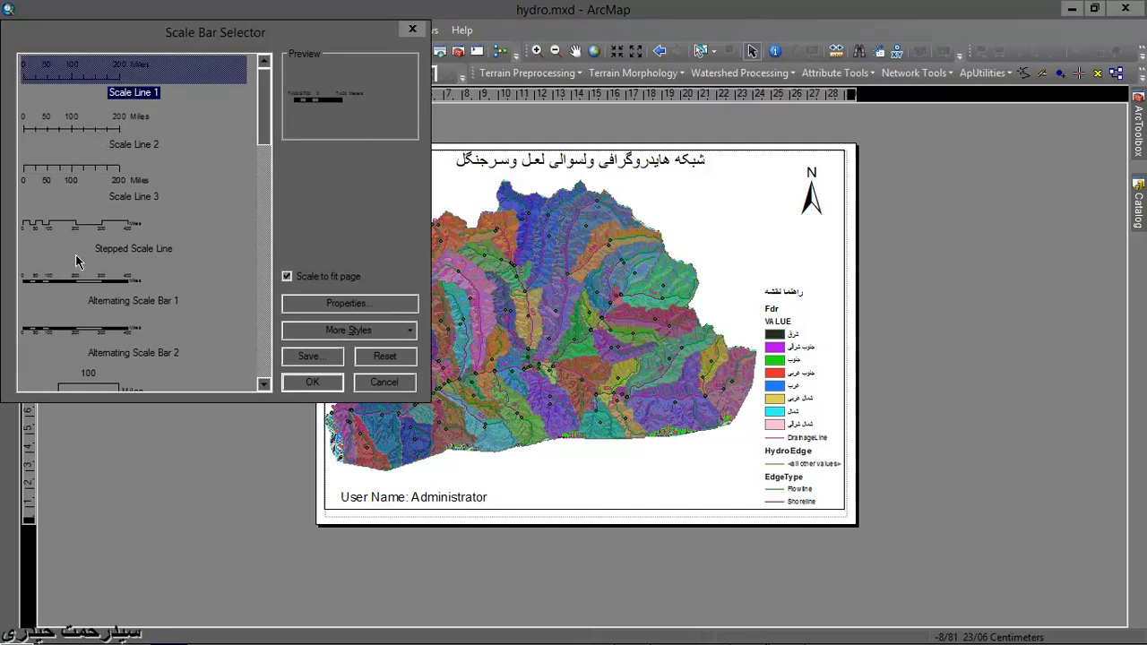
{"action": "left_click", "coordinate": [56, 278]}
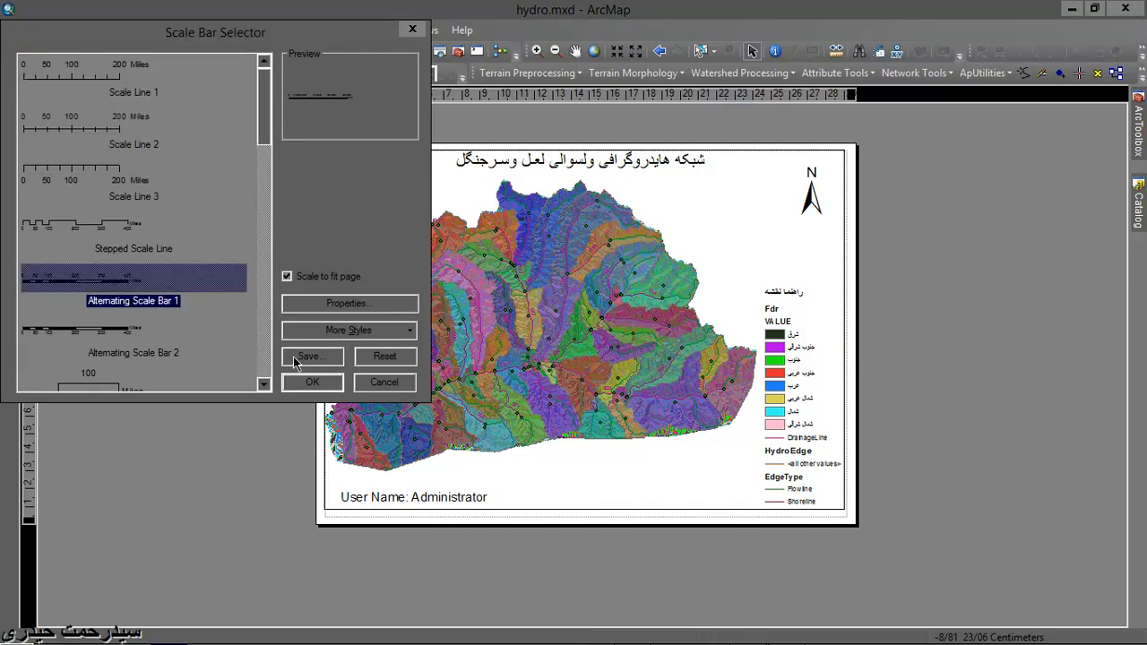
{"action": "left_click", "coordinate": [316, 380]}
{"action": "left_click_drag", "start_coordinate": [609, 372], "coordinate": [614, 481]}
- Set the scale bar's division units to Kilometers
{"action": "right_click", "coordinate": [615, 484]}
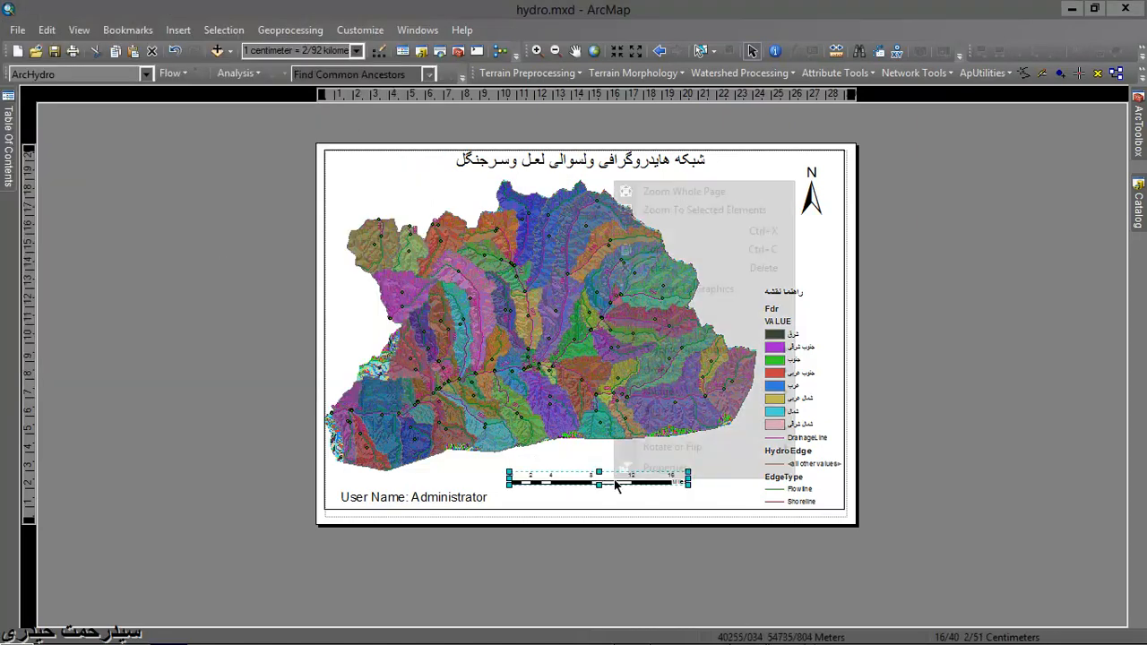
{"action": "left_click", "coordinate": [645, 464]}
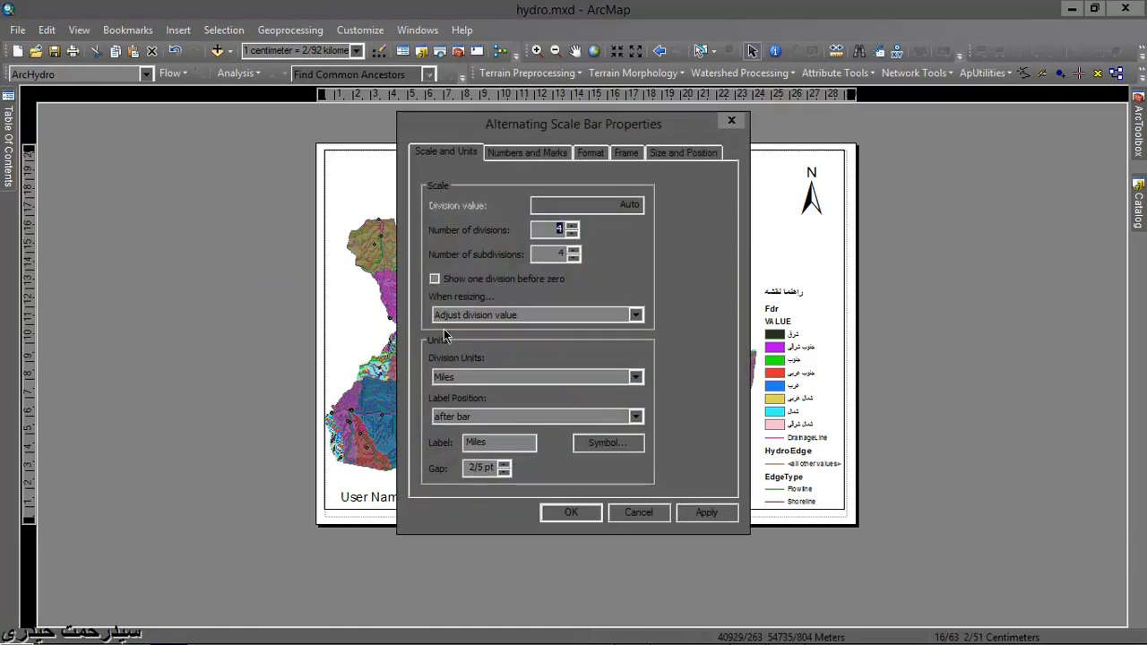
{"action": "left_click", "coordinate": [635, 377]}
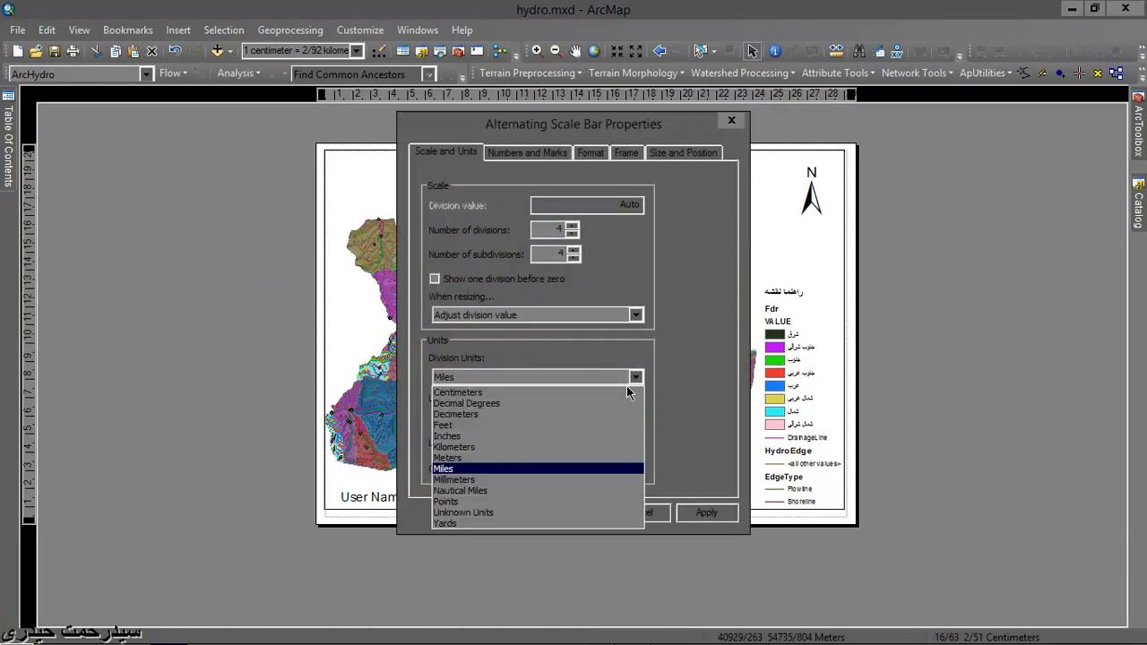
{"action": "left_click", "coordinate": [592, 445]}
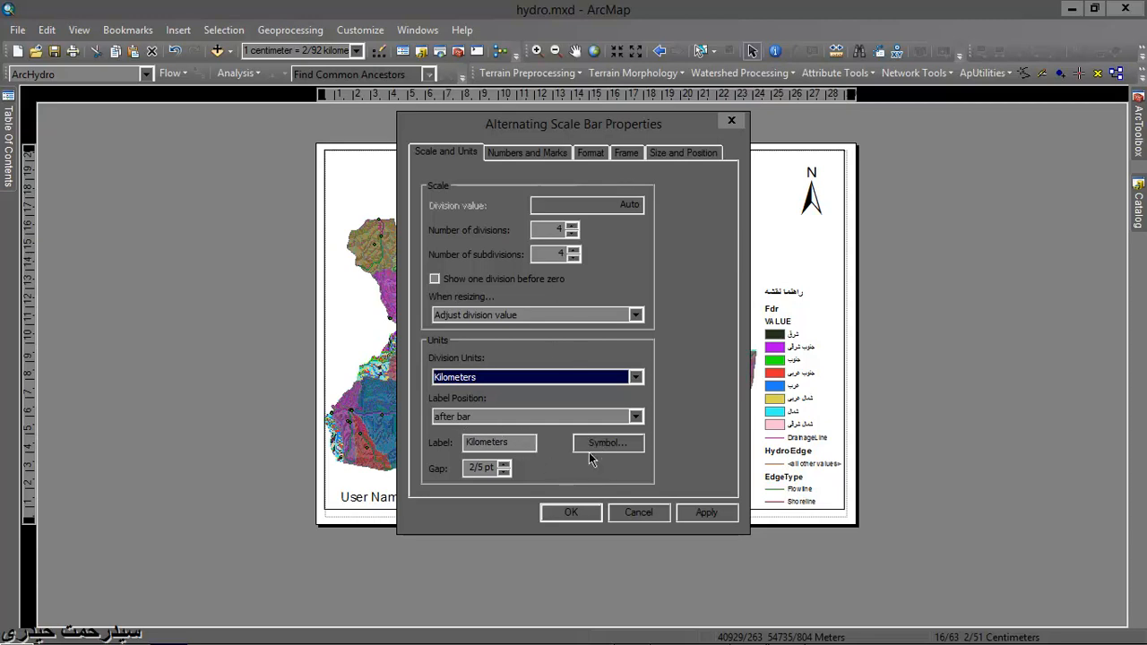
{"action": "left_click", "coordinate": [580, 513]}
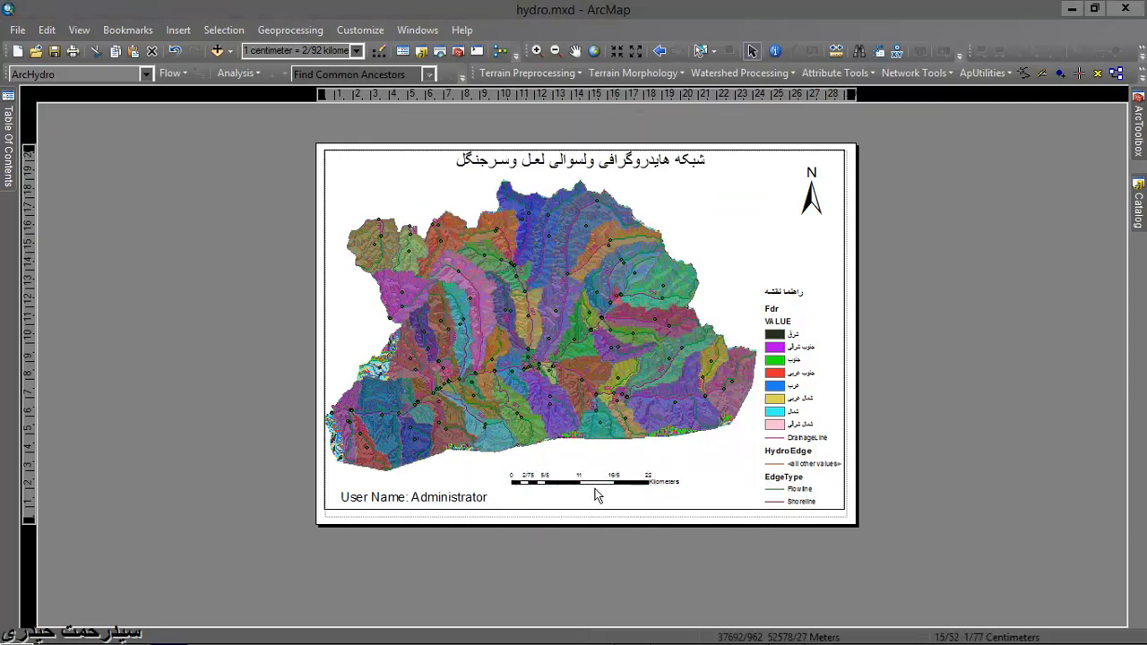
{"action": "scroll", "coordinate": [594, 492], "scroll_direction": "down", "scroll_amount": 2}
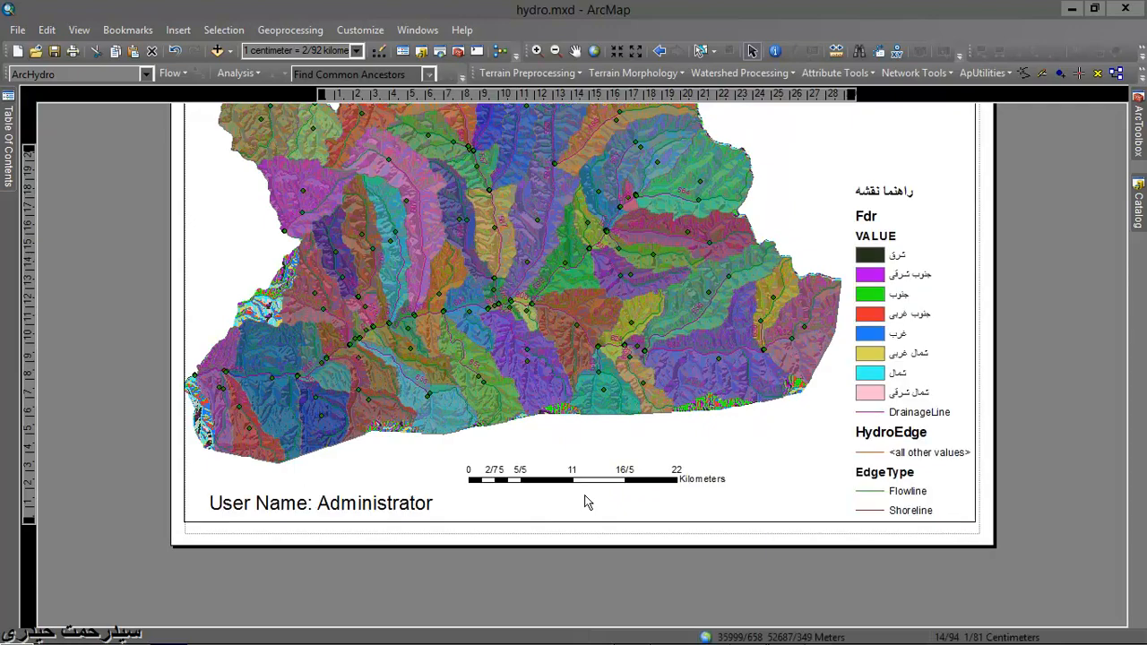
{"action": "scroll", "coordinate": [584, 494], "scroll_direction": "up", "scroll_amount": 2}
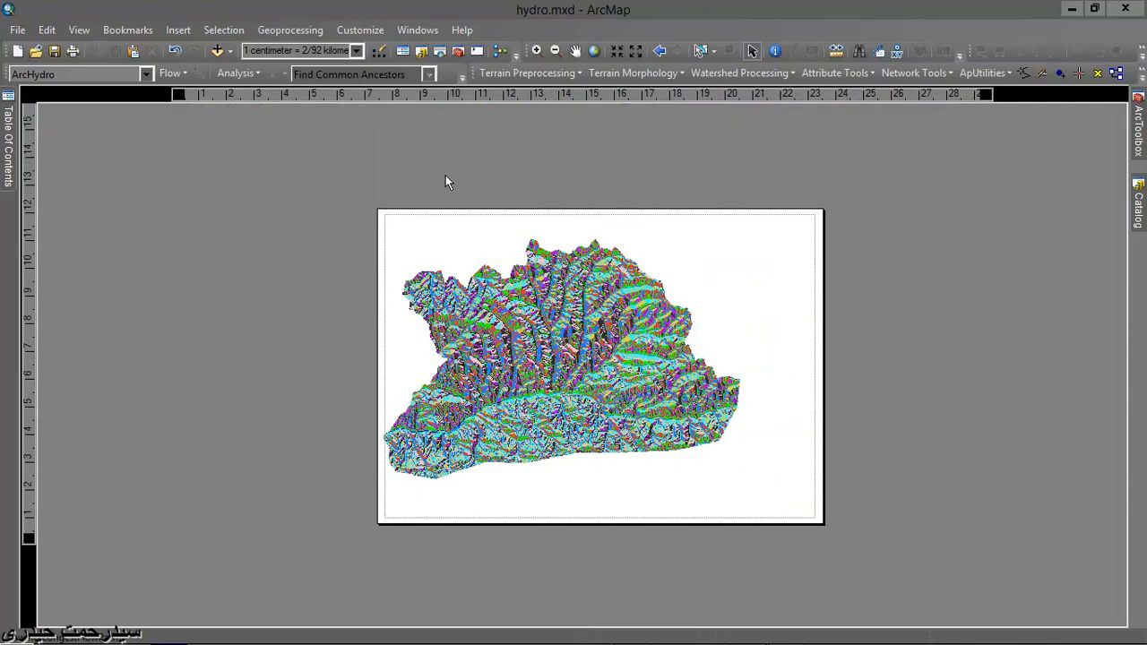
- Insert a scale text in the default inches-to-miles style and place it directly beneath the scale bar
{"action": "left_click", "coordinate": [176, 31]}
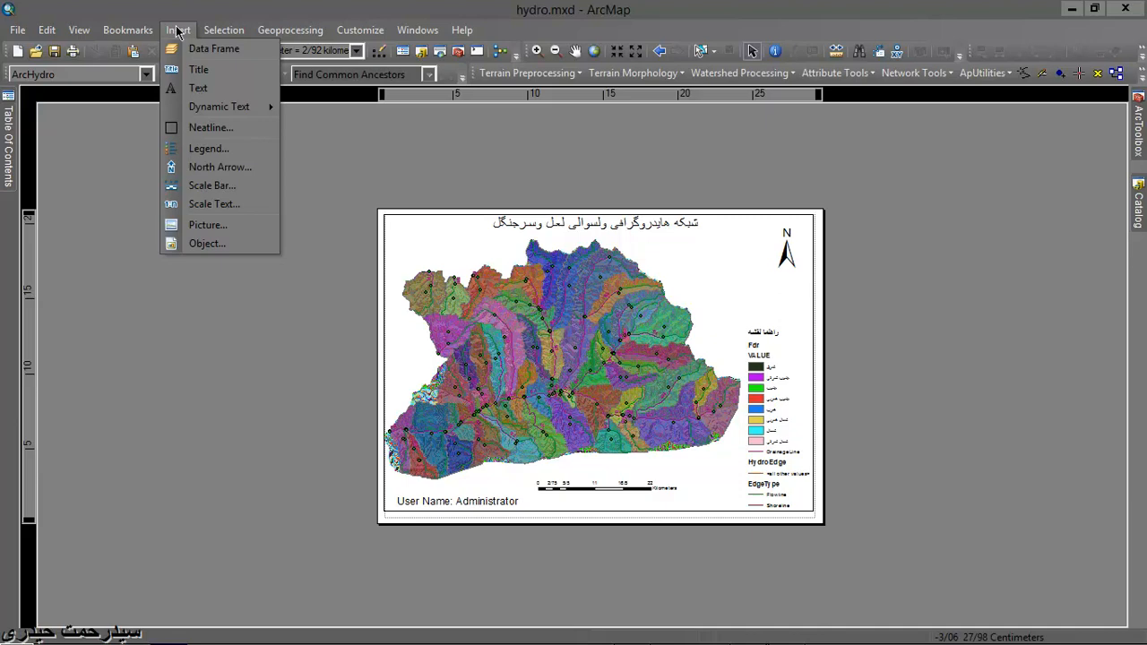
{"action": "left_click", "coordinate": [229, 203]}
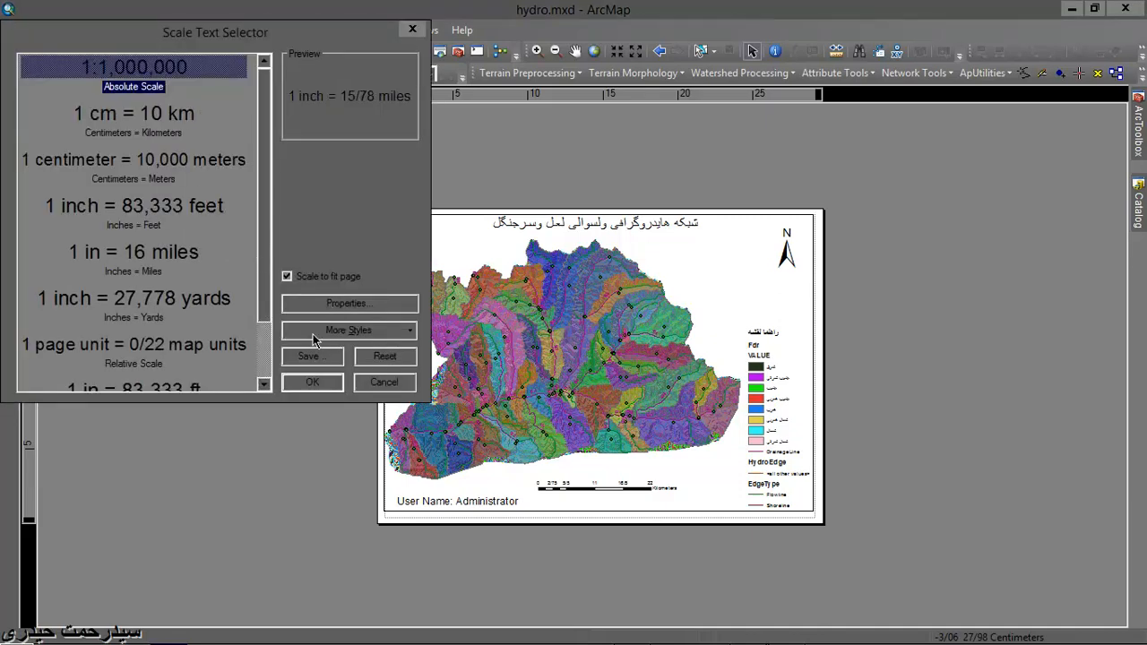
{"action": "left_click", "coordinate": [312, 382]}
{"action": "left_click_drag", "start_coordinate": [470, 376], "coordinate": [591, 501]}
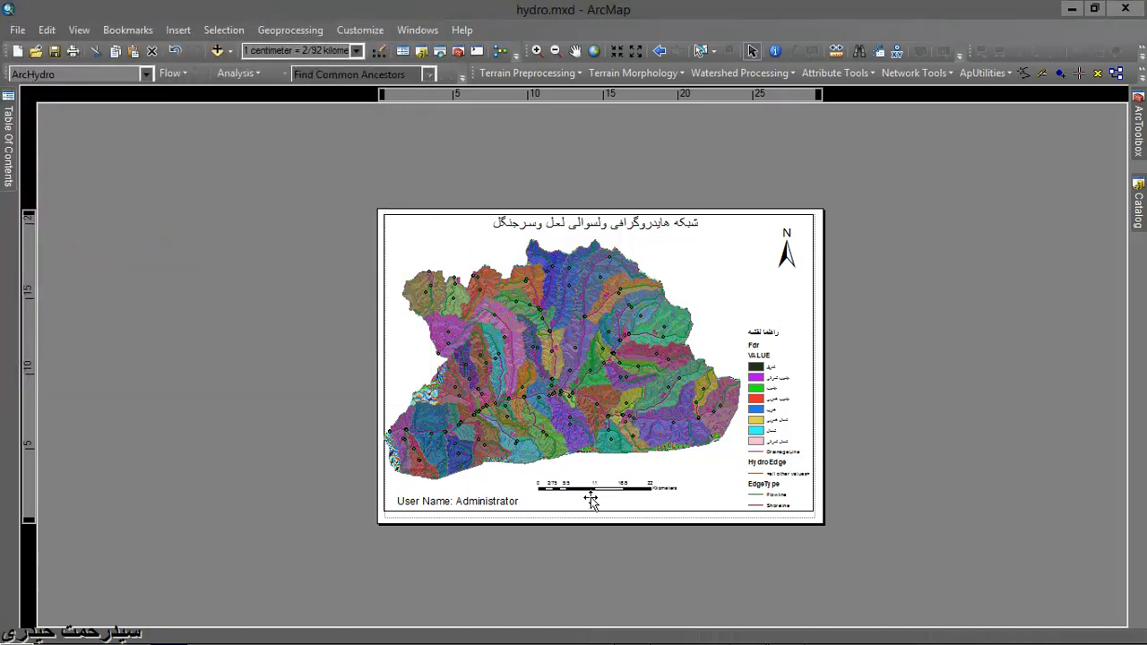
- Set the scale text's map units to Kilometers, keeping inches as the page units
{"action": "right_click", "coordinate": [590, 500]}
{"action": "left_click", "coordinate": [622, 484]}
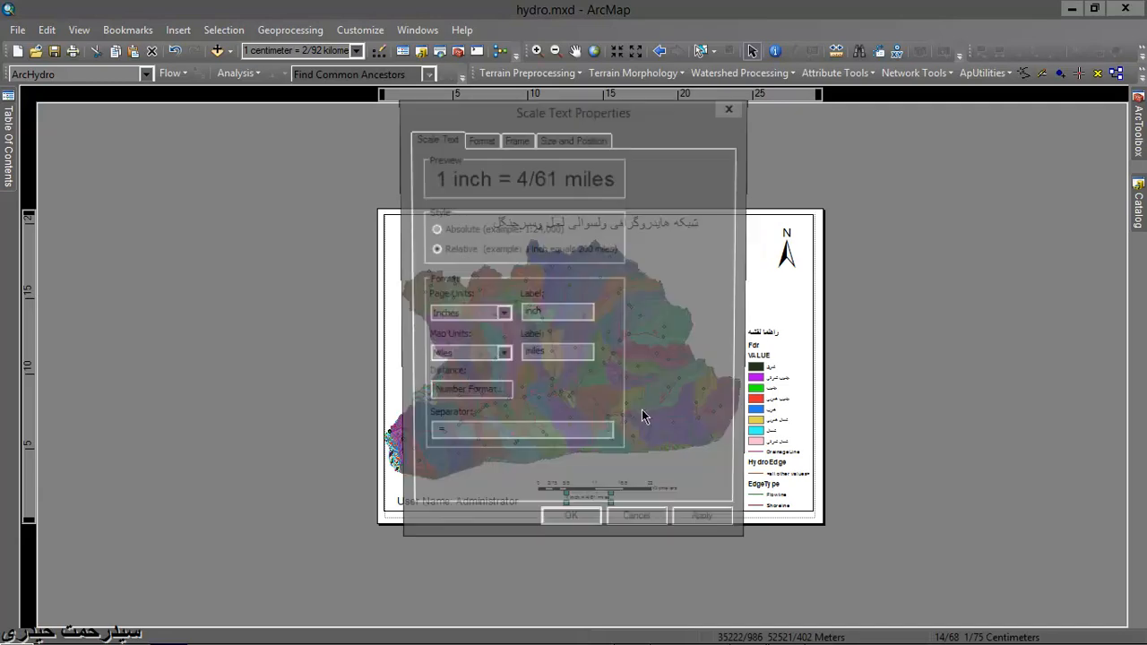
{"action": "left_click", "coordinate": [506, 356]}
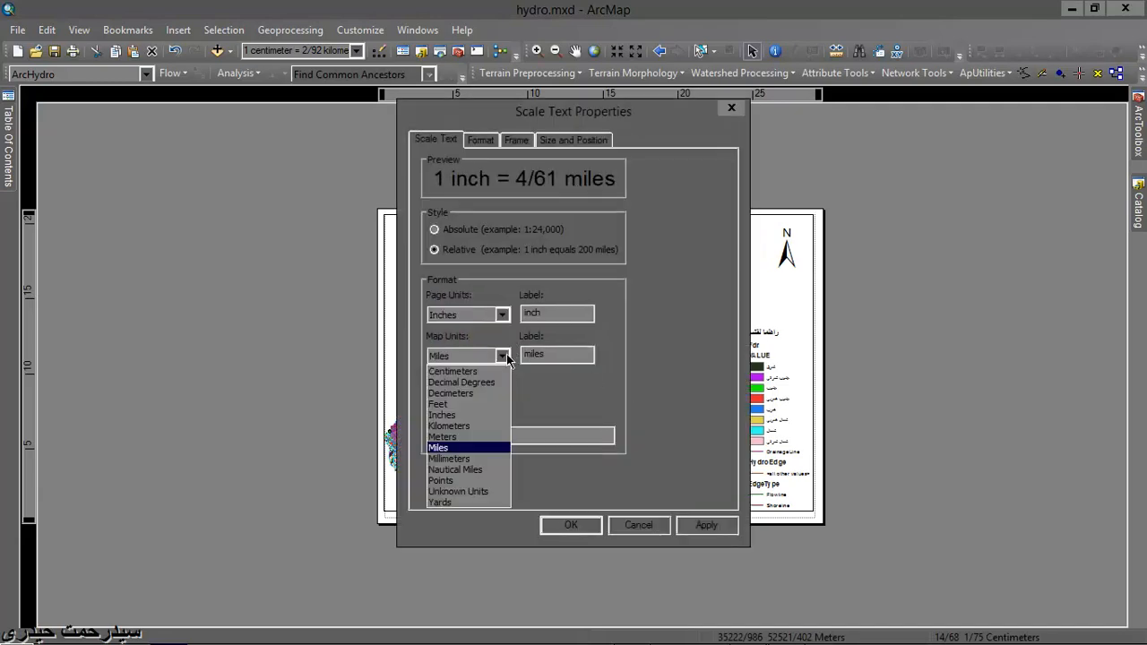
{"action": "left_click", "coordinate": [492, 427]}
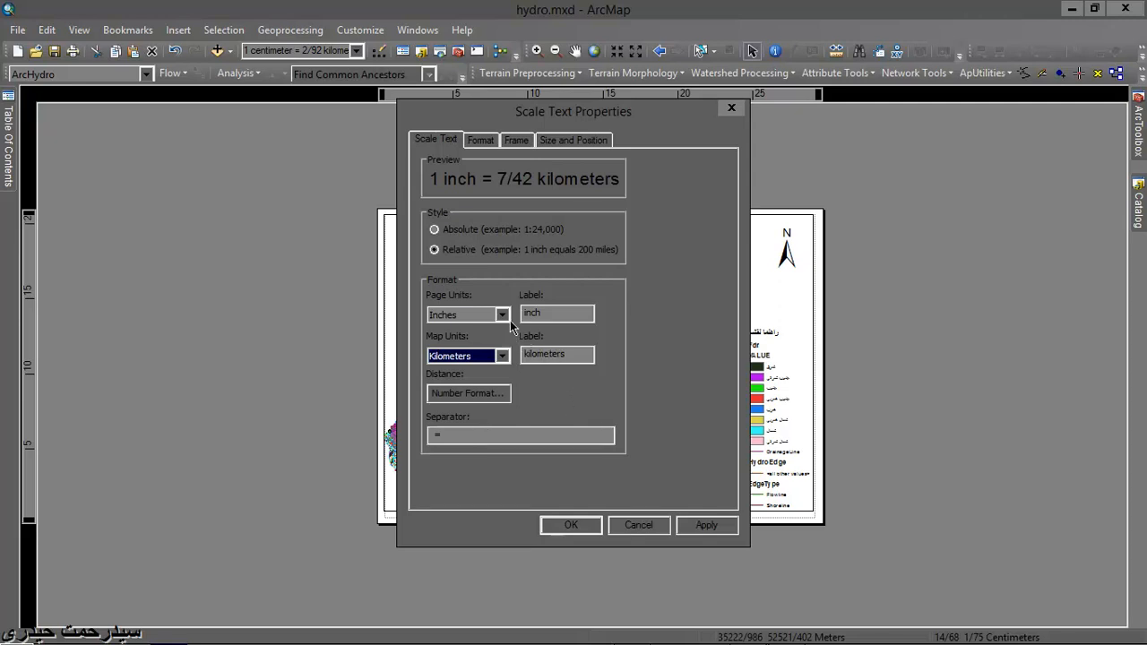
{"action": "left_click", "coordinate": [571, 144]}
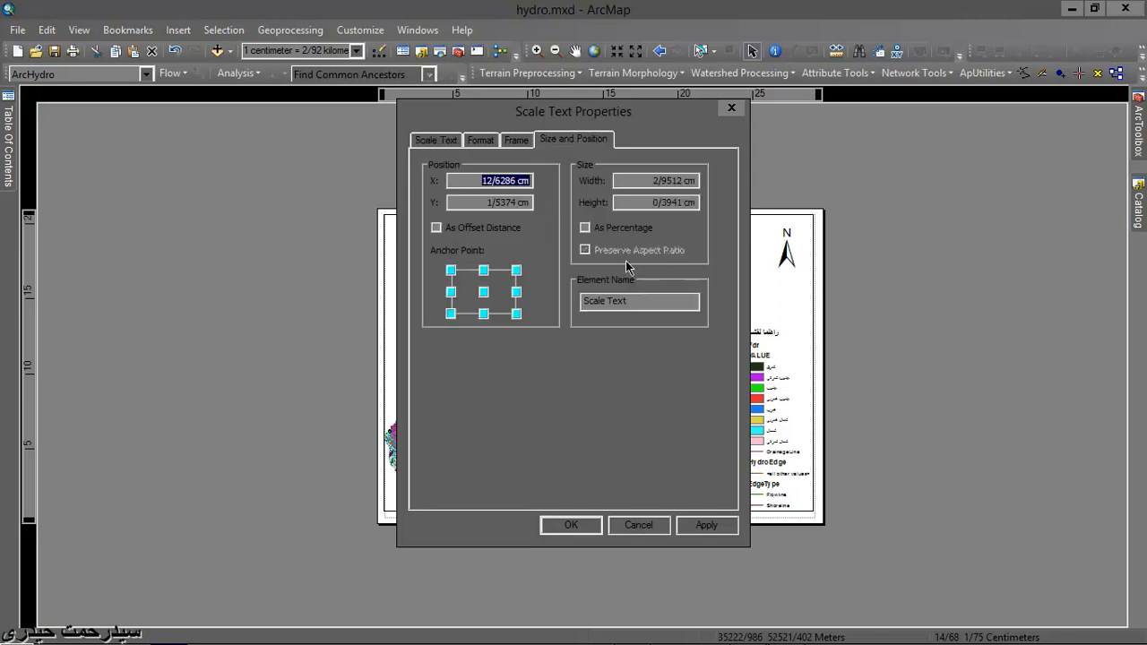
{"action": "left_click", "coordinate": [571, 525]}
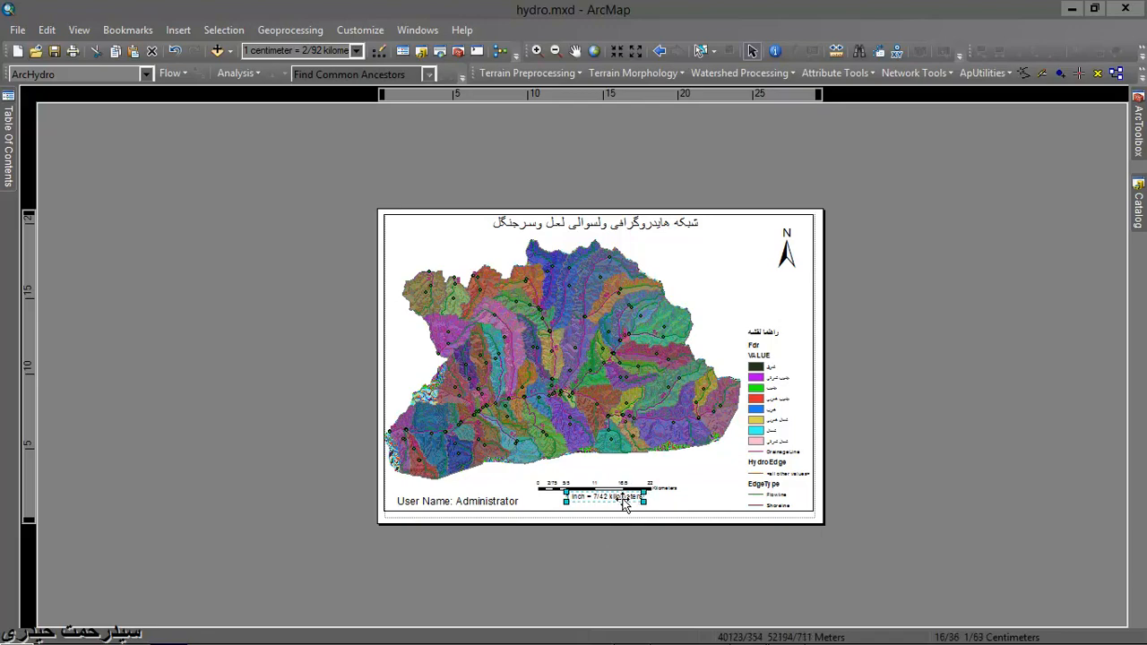
{"action": "scroll", "coordinate": [618, 510], "scroll_direction": "up", "scroll_amount": 2}
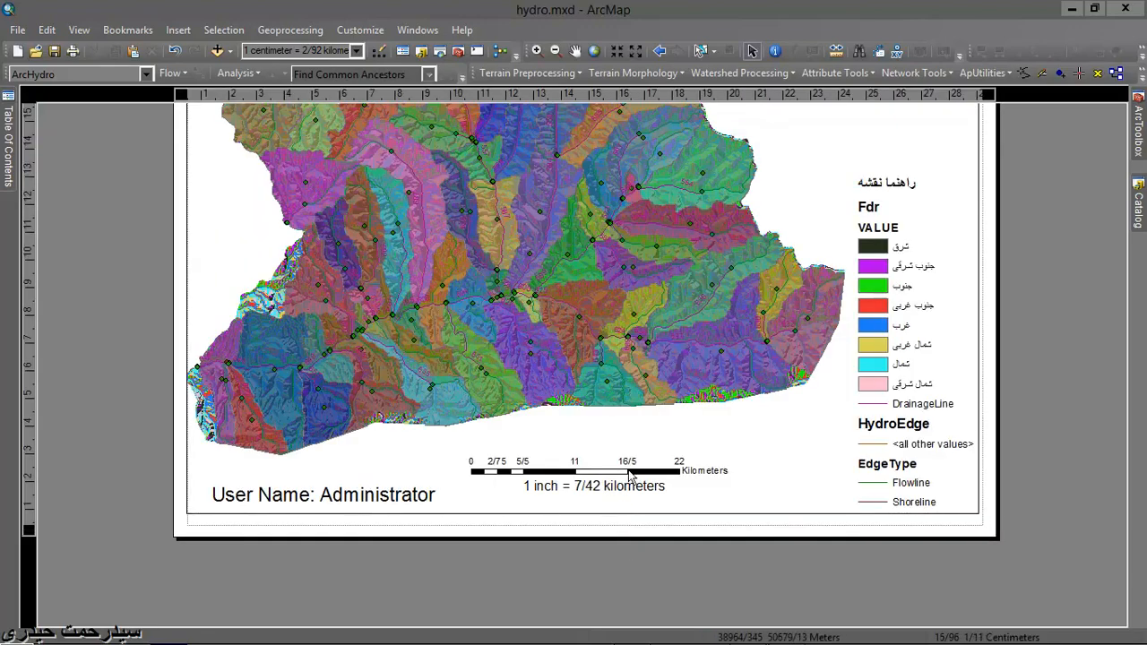
{"action": "scroll", "coordinate": [695, 446], "scroll_direction": "down", "scroll_amount": 5}
{"action": "scroll", "coordinate": [694, 445], "scroll_direction": "up", "scroll_amount": 3}
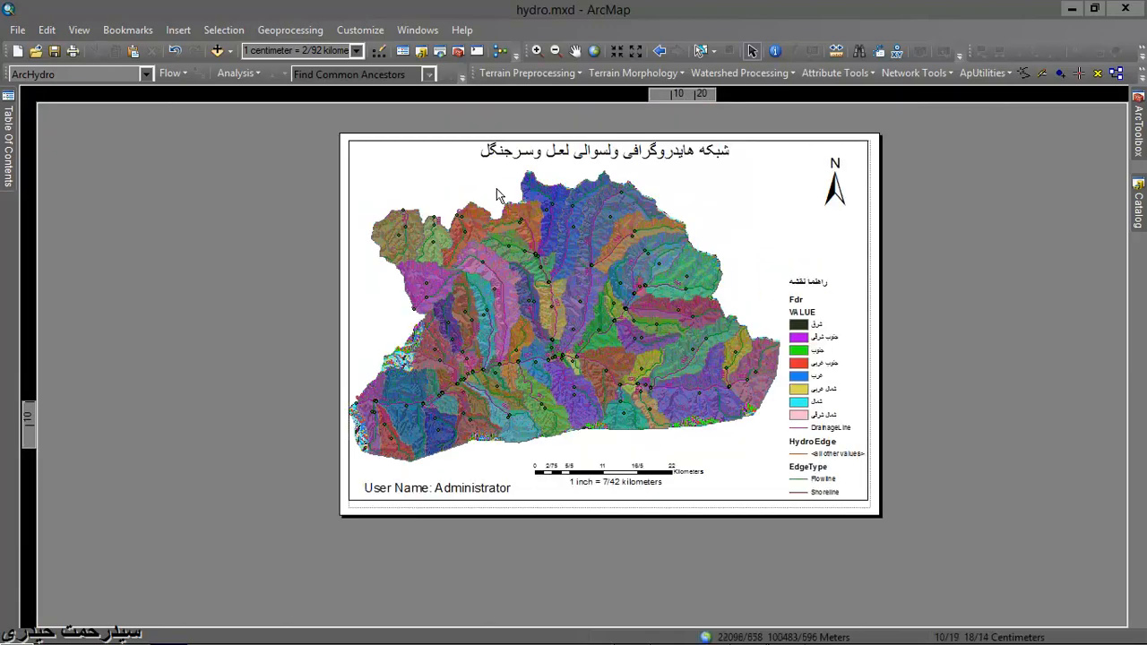
- Review the layout's page and print setup, including paper size and orientation, without changing it
{"action": "left_click", "coordinate": [177, 30]}
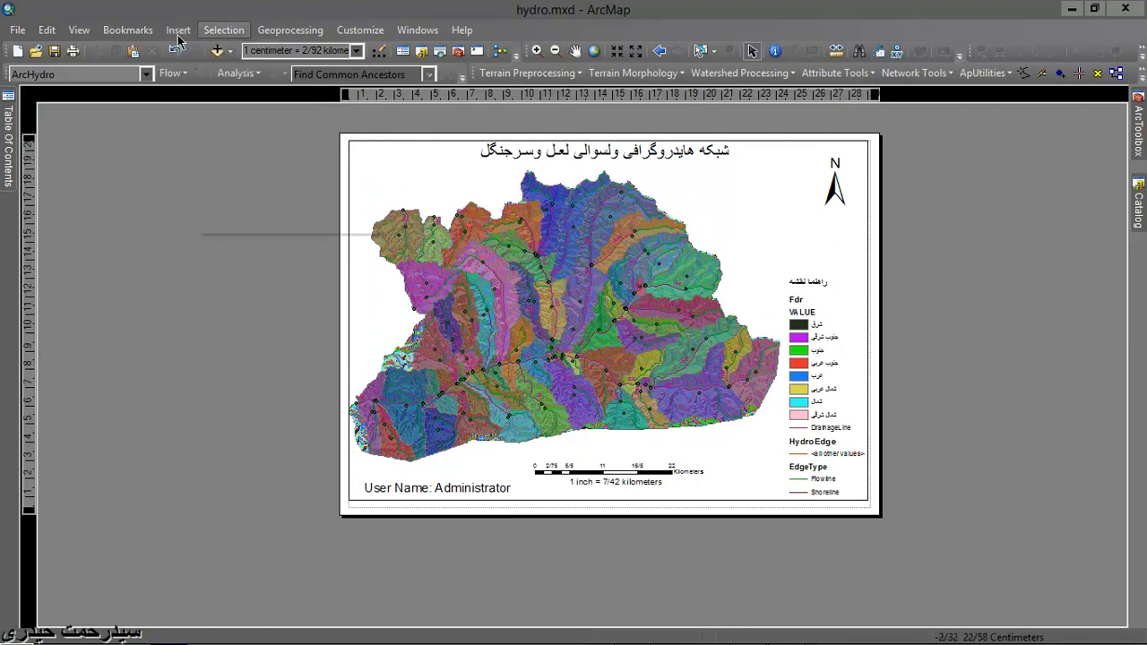
{"action": "mouse_move", "coordinate": [17, 36]}
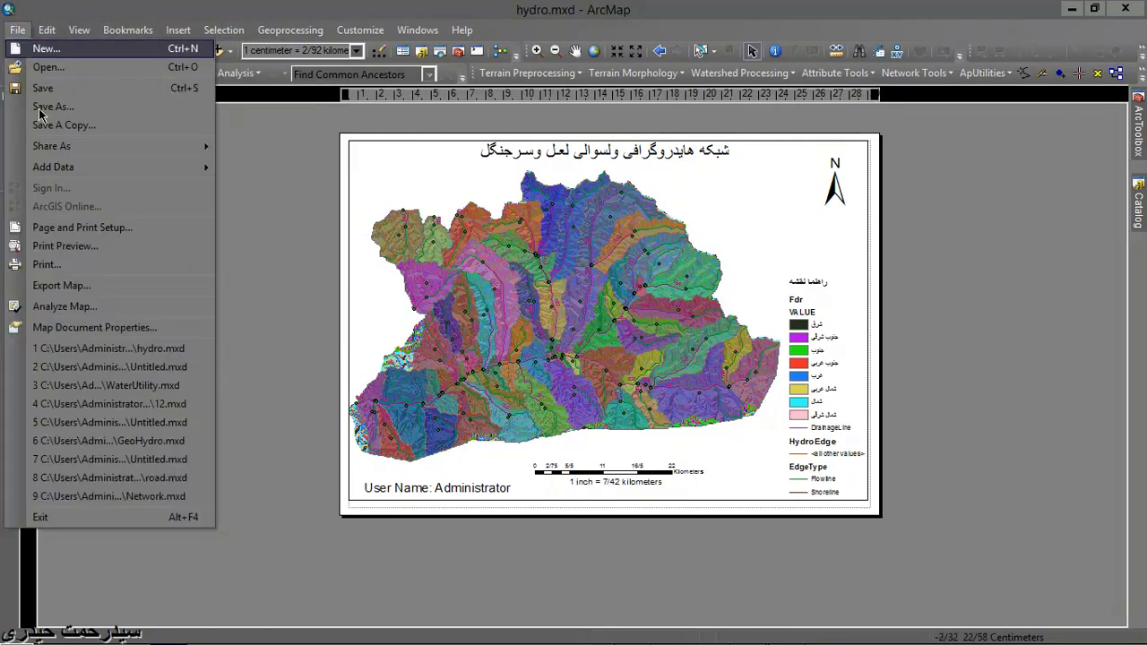
{"action": "left_click", "coordinate": [82, 228]}
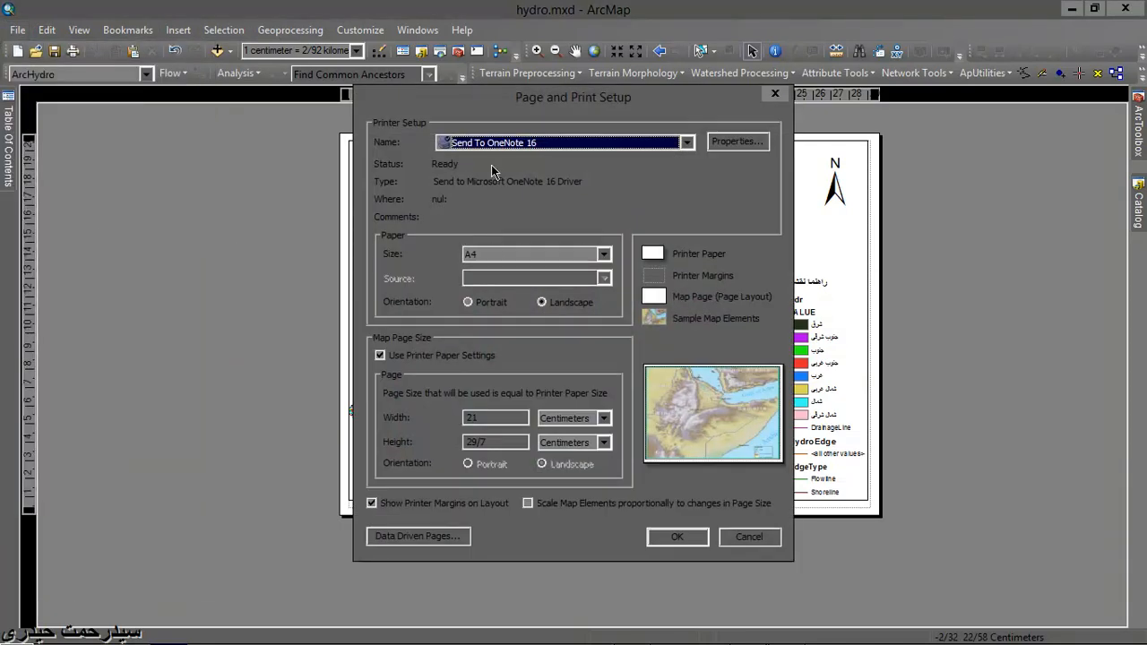
{"action": "left_click", "coordinate": [777, 96]}
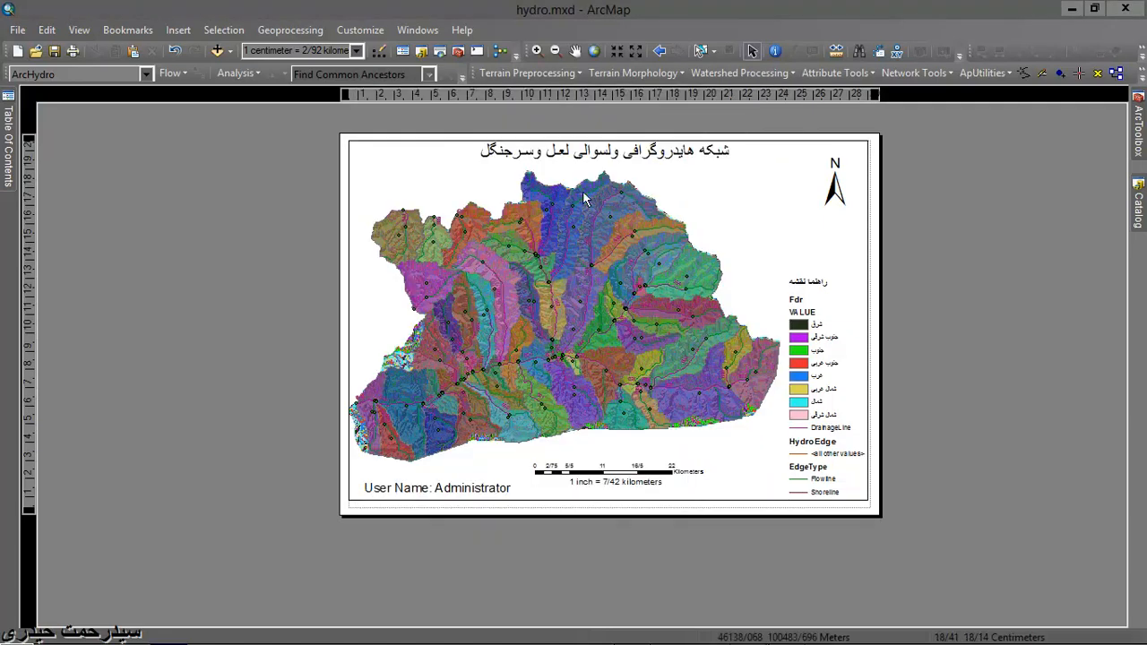
- Export the map layout to the Desktop in BMP format as hydro.bmp
{"action": "left_click", "coordinate": [17, 29]}
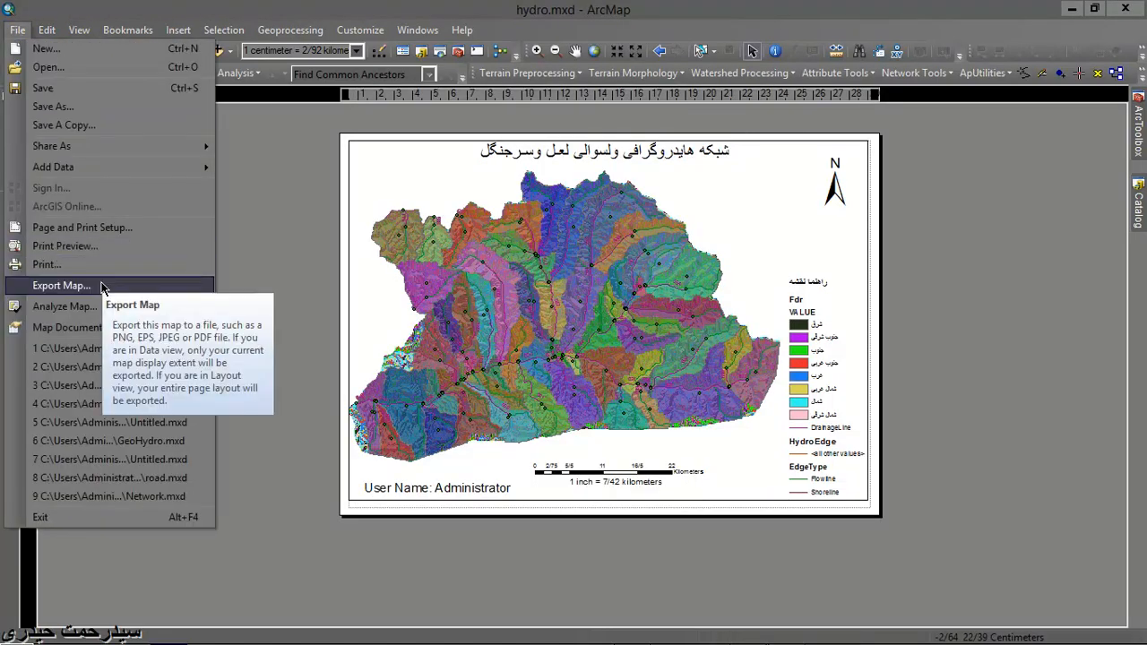
{"action": "left_click", "coordinate": [398, 328]}
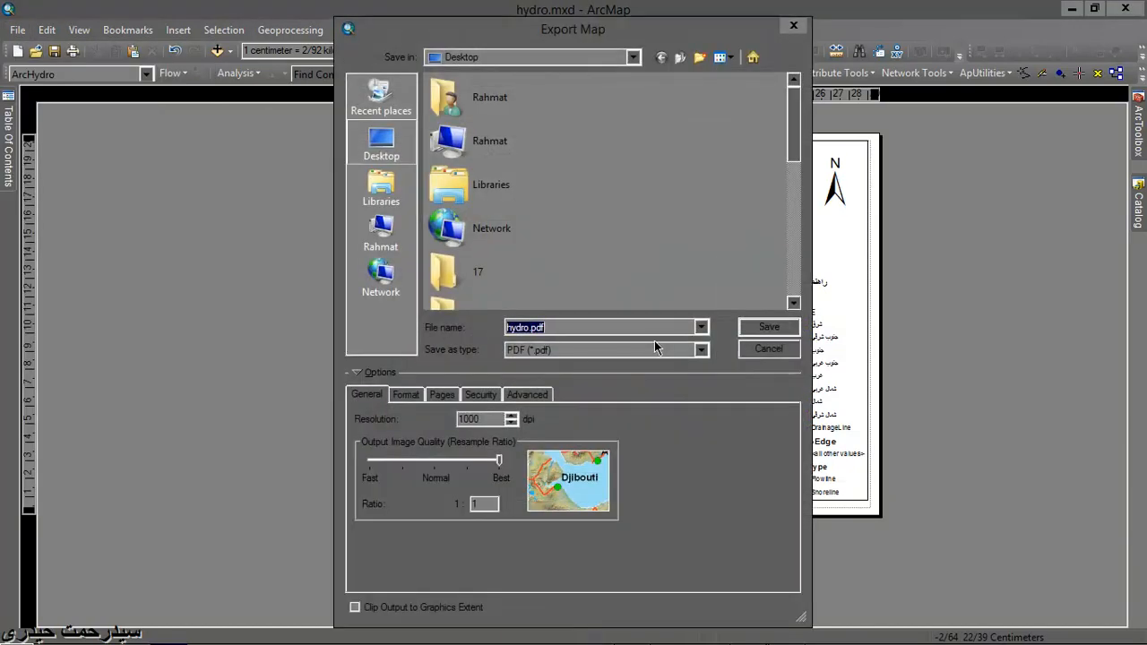
{"action": "left_click", "coordinate": [701, 329]}
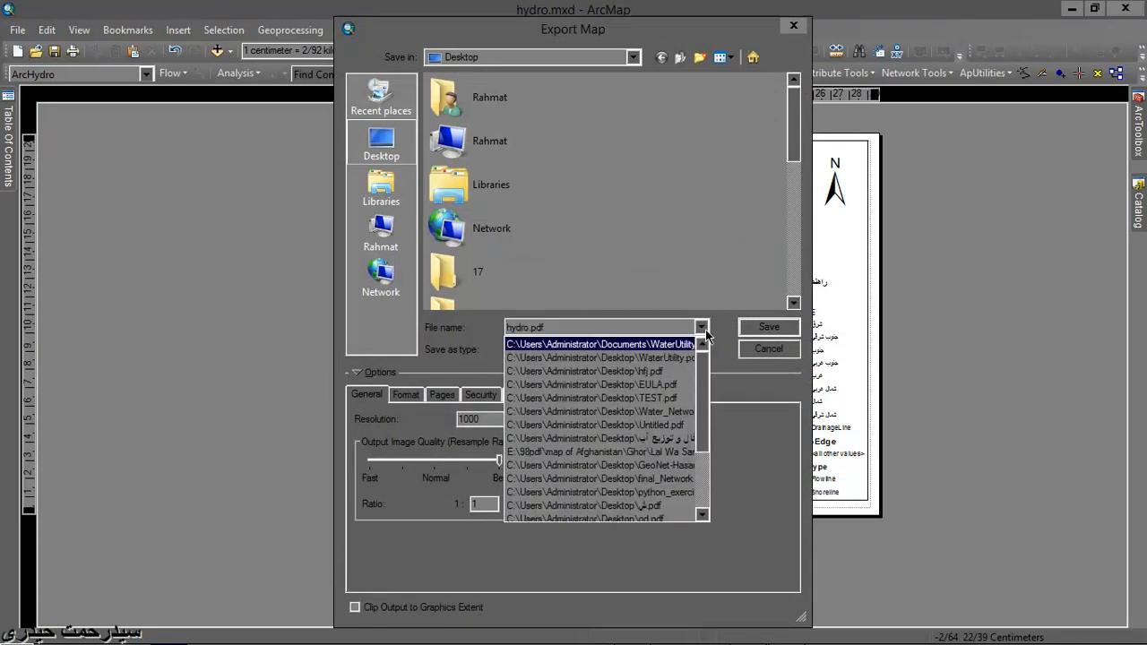
{"action": "left_click", "coordinate": [715, 338]}
{"action": "left_click", "coordinate": [701, 349]}
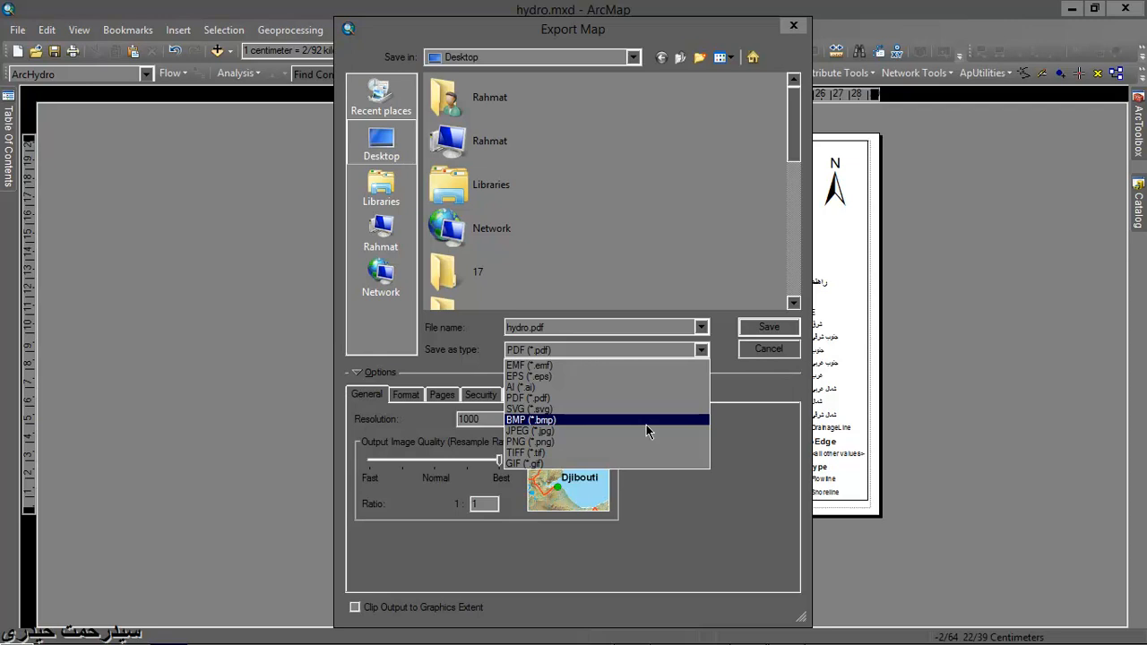
{"action": "left_click", "coordinate": [646, 421]}
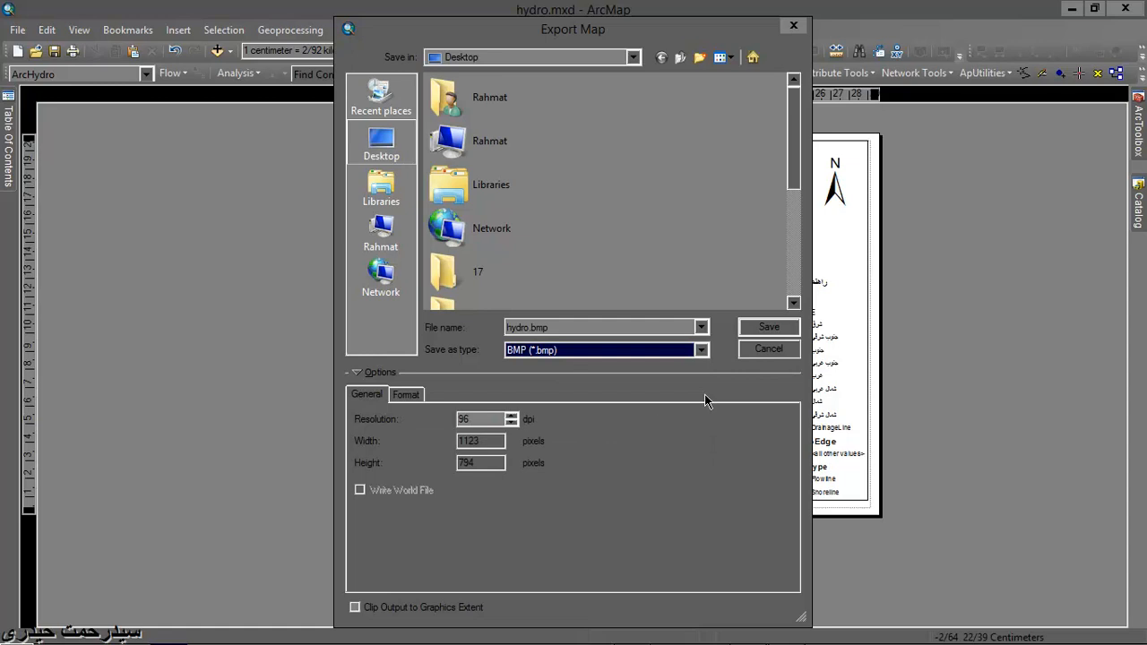
{"action": "left_click", "coordinate": [763, 330]}
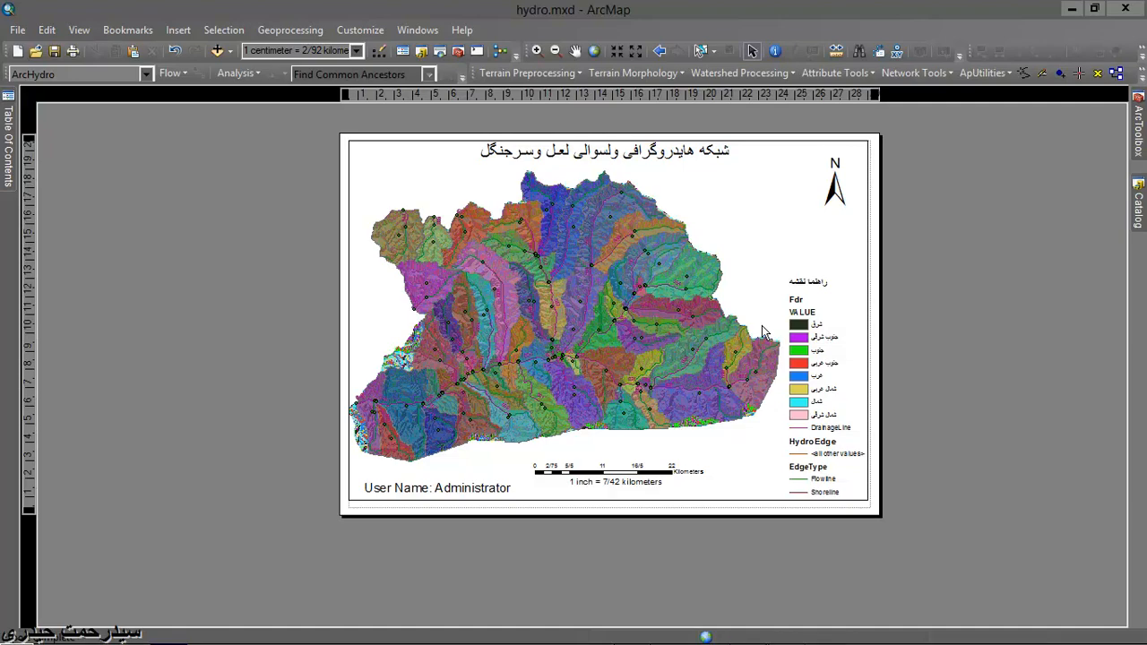
- Move hydro.bmp to an empty area of the desktop and inspect the exported map in Windows Photo Viewer
{"action": "left_click", "coordinate": [1070, 9]}
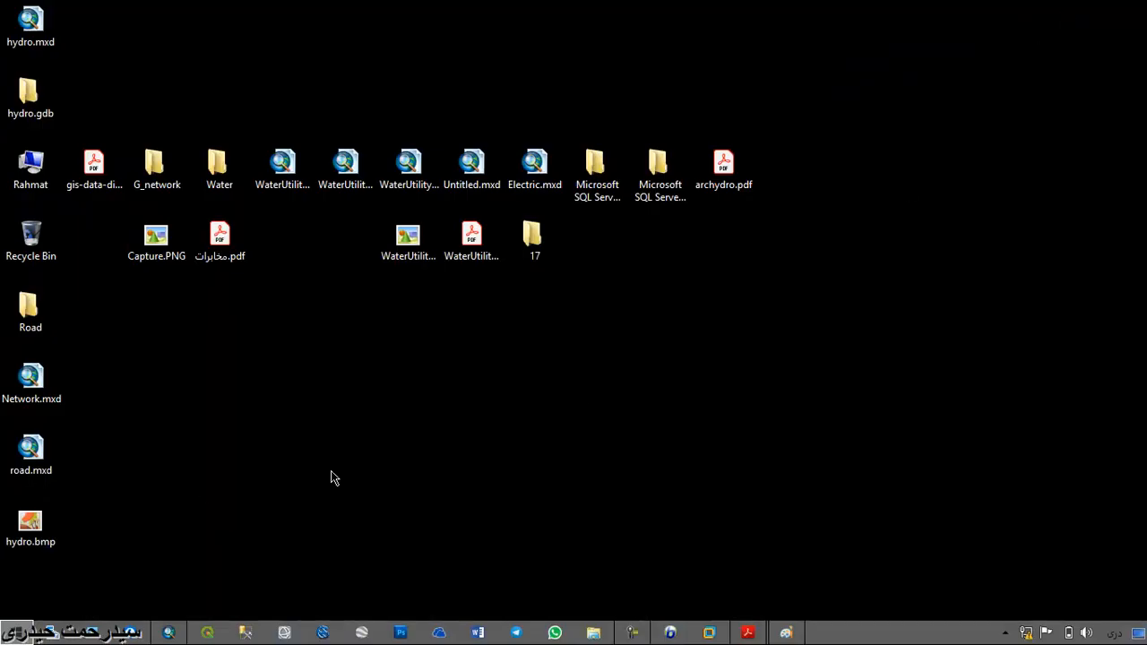
{"action": "left_click_drag", "start_coordinate": [45, 525], "coordinate": [338, 384]}
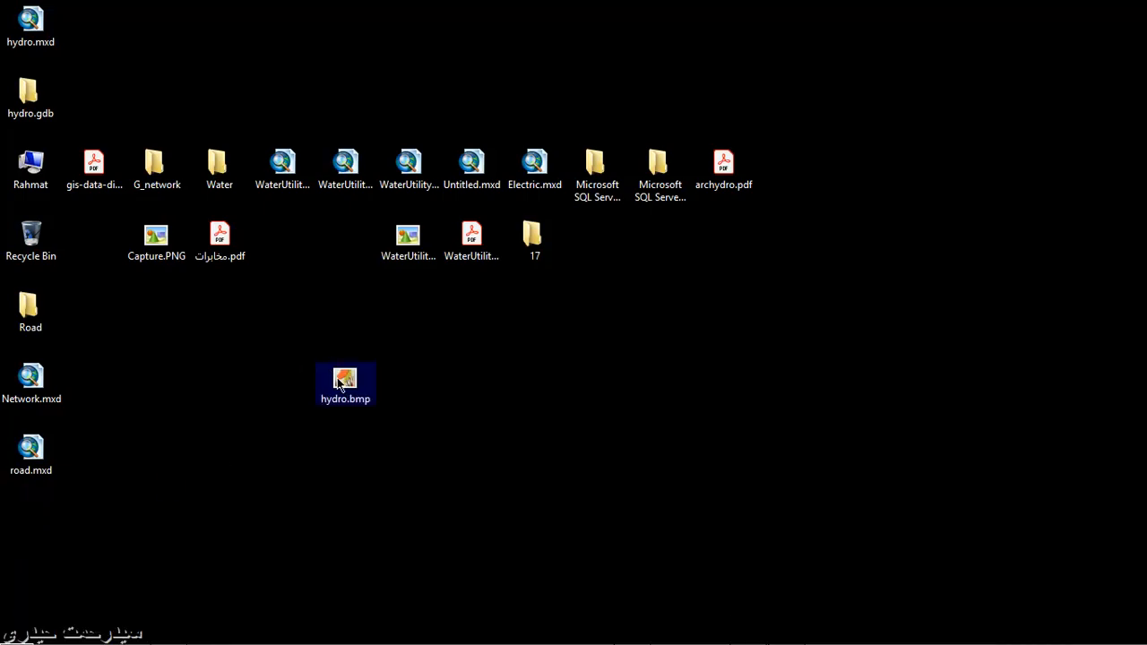
{"action": "double_click", "coordinate": [339, 384]}
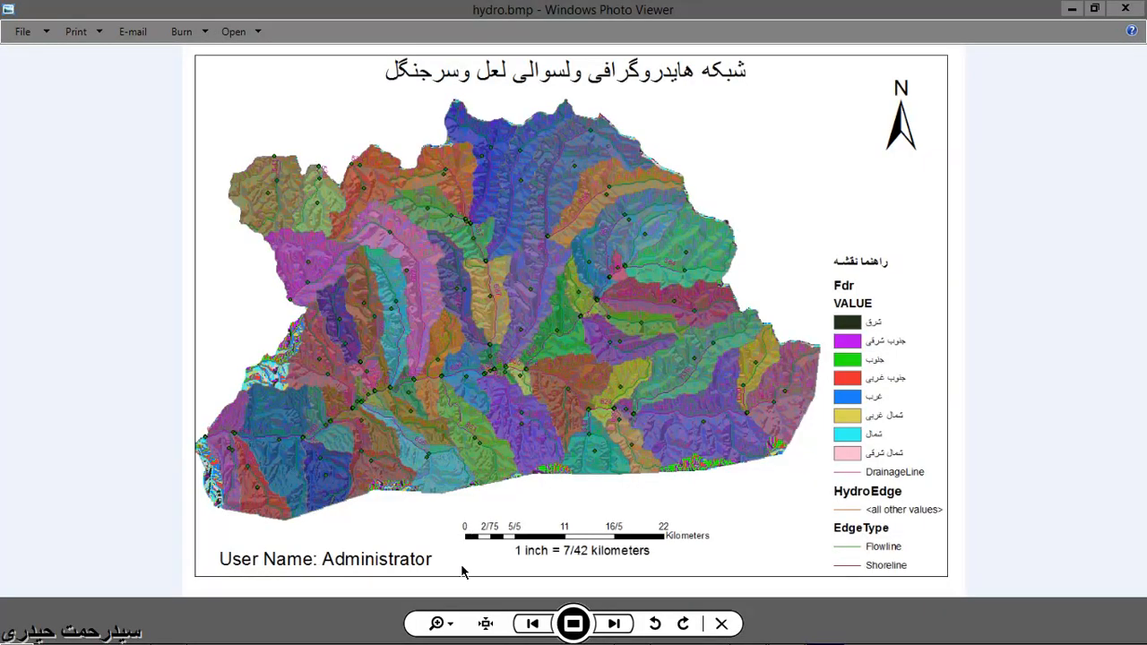
{"action": "left_click", "coordinate": [436, 624]}
{"action": "mouse_move", "coordinate": [449, 616]}
{"action": "left_mouse_down"}
{"action": "mouse_move", "coordinate": [455, 598]}
{"action": "mouse_move", "coordinate": [458, 622]}
{"action": "left_mouse_up"}
{"action": "left_click", "coordinate": [1126, 9]}
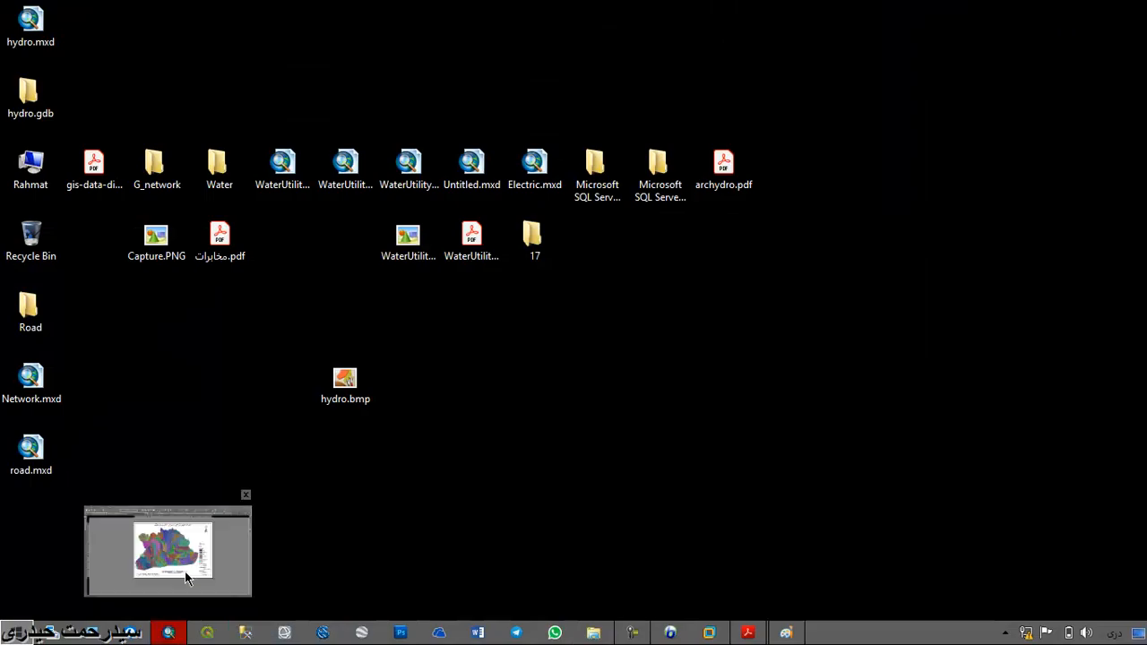
- Return to ArcMap and export the map layout to the Desktop as hydro.pdf in PDF format, with PDF layers and feature attributes
{"action": "left_click", "coordinate": [190, 573]}
{"action": "left_click", "coordinate": [17, 30]}
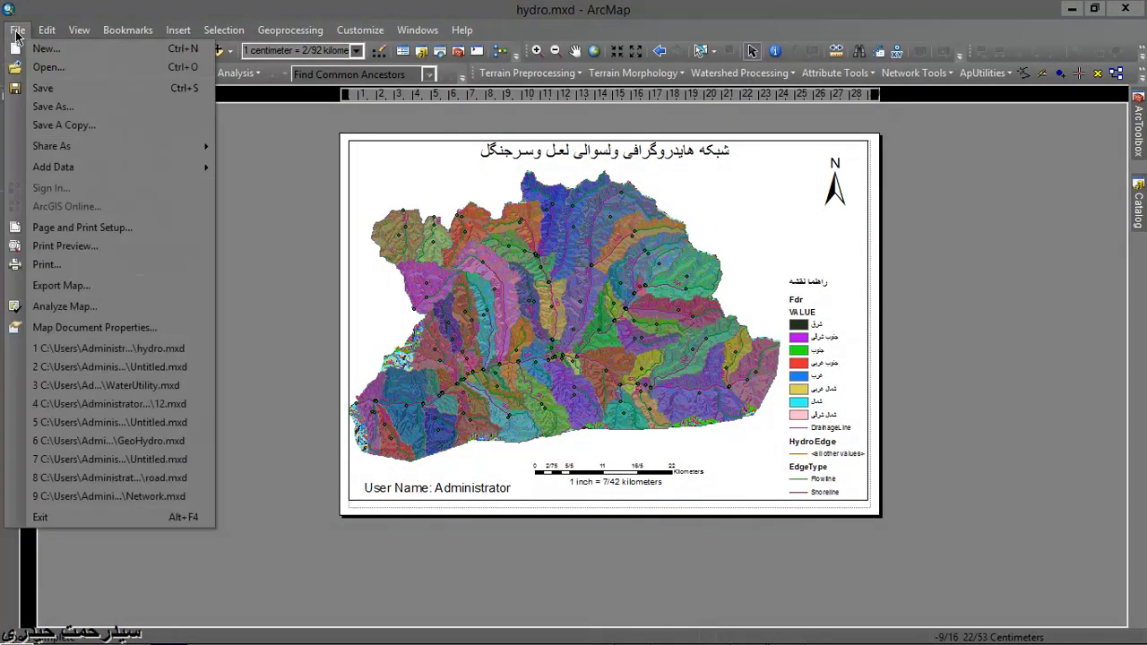
{"action": "left_click", "coordinate": [87, 285]}
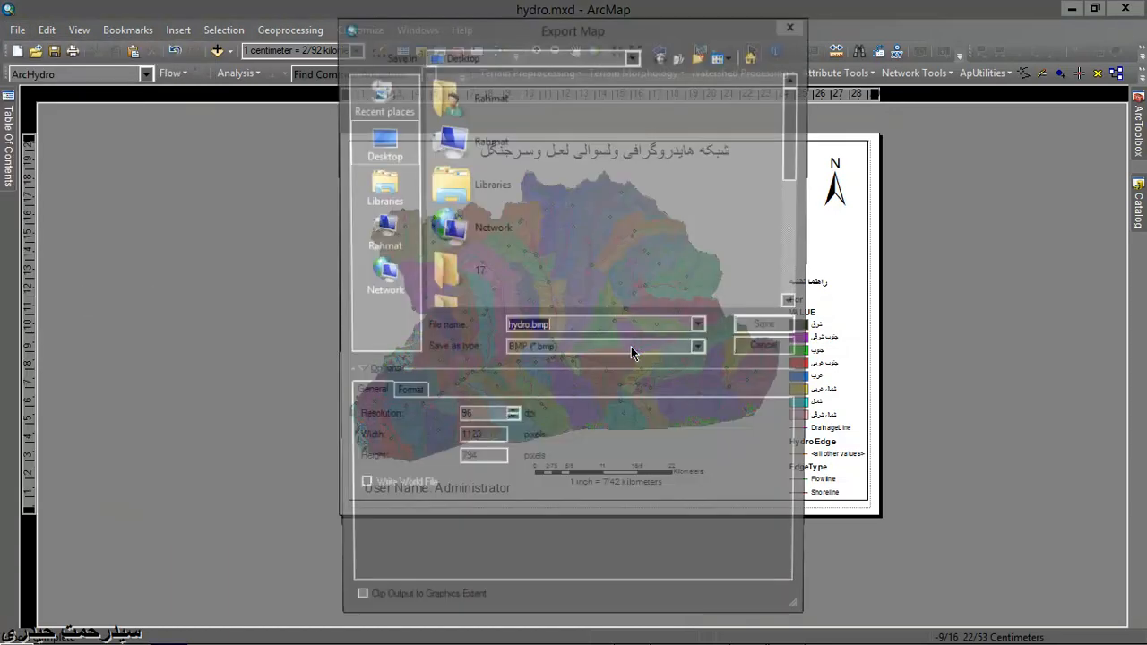
{"action": "left_click", "coordinate": [701, 328]}
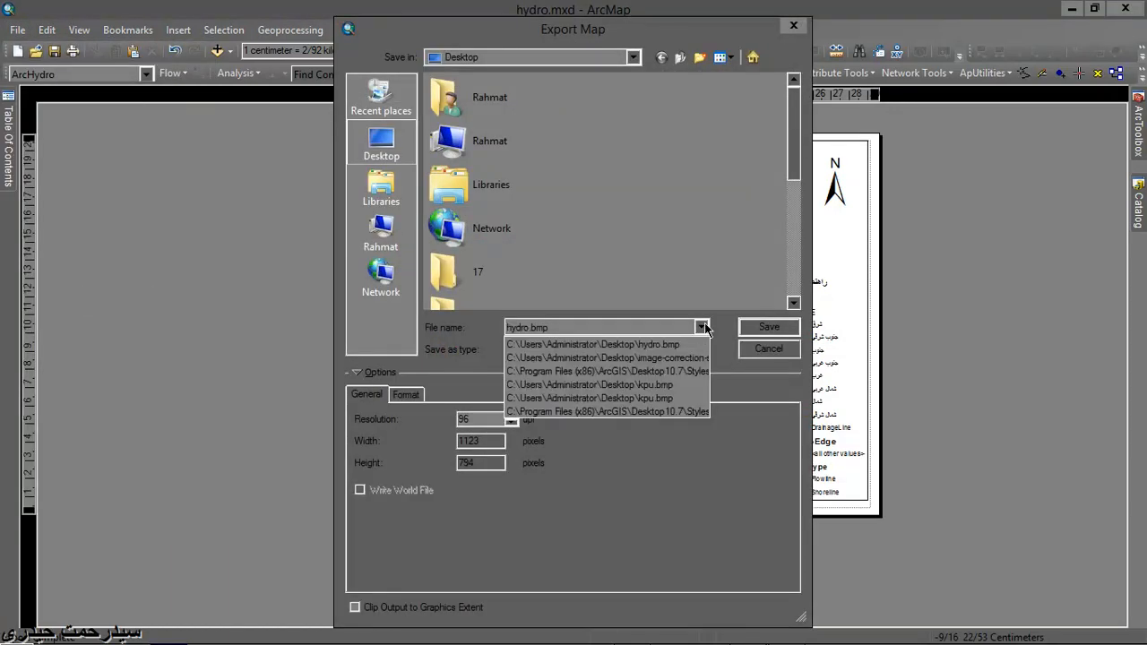
{"action": "left_click", "coordinate": [701, 328]}
{"action": "left_click", "coordinate": [701, 349]}
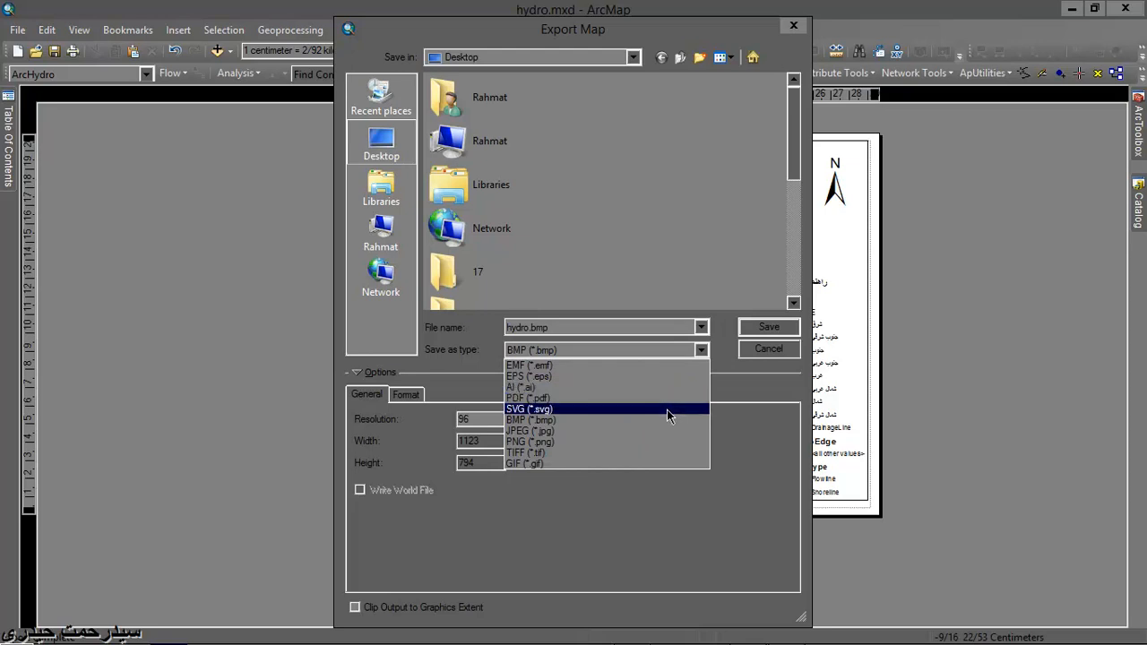
{"action": "left_click", "coordinate": [665, 398]}
{"action": "left_click", "coordinate": [529, 395]}
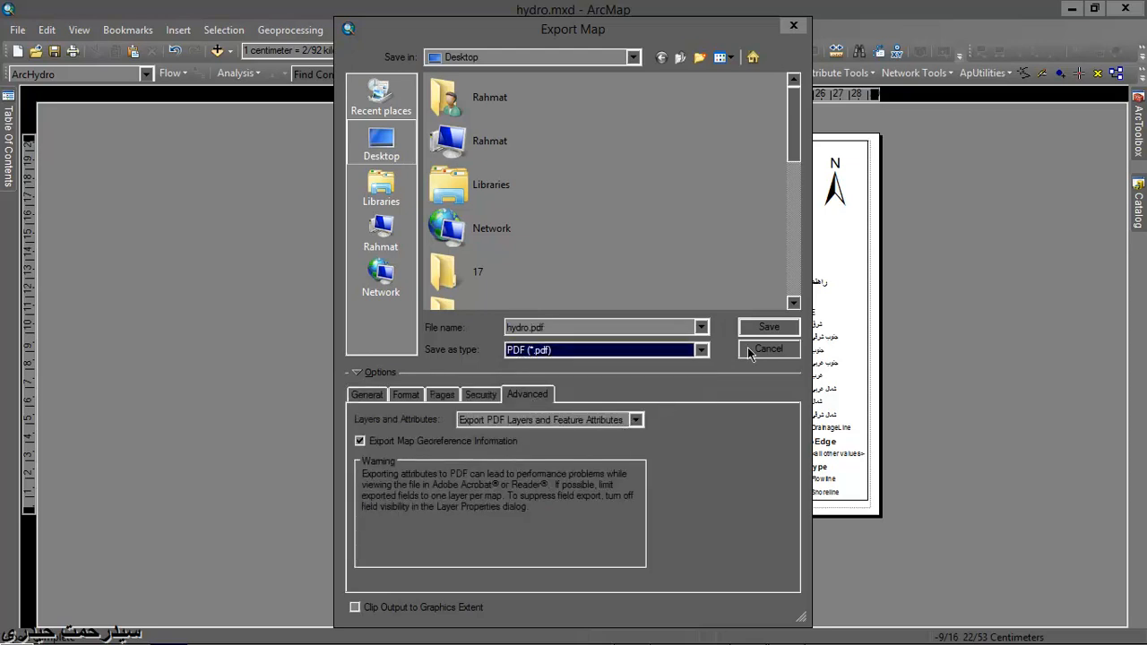
{"action": "left_click", "coordinate": [766, 328]}
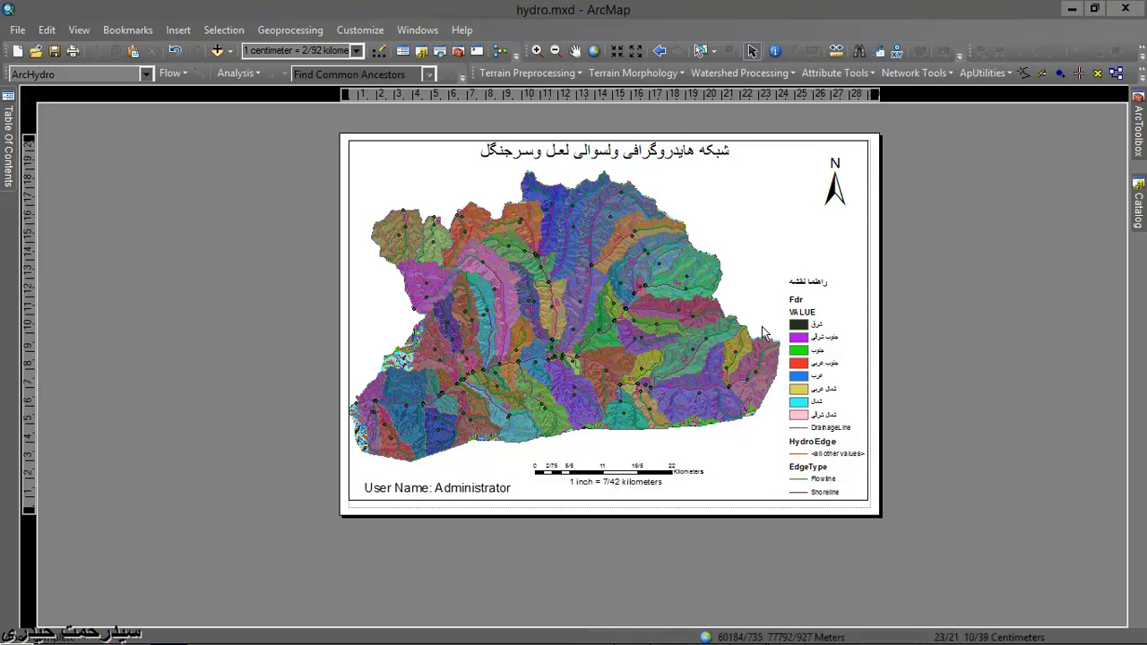
- Place hydro.pdf beside archydro.pdf on the desktop and open it in Adobe Acrobat Reader
{"action": "left_click", "coordinate": [1072, 8]}
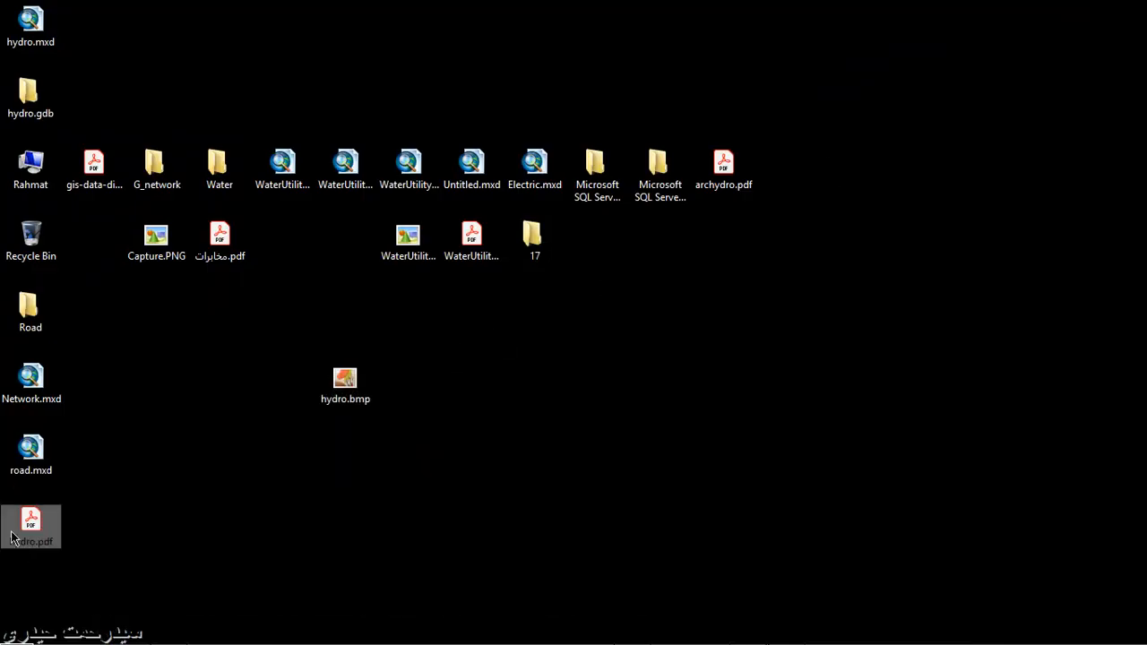
{"action": "left_click_drag", "start_coordinate": [18, 536], "coordinate": [777, 191]}
{"action": "double_click", "coordinate": [785, 181]}
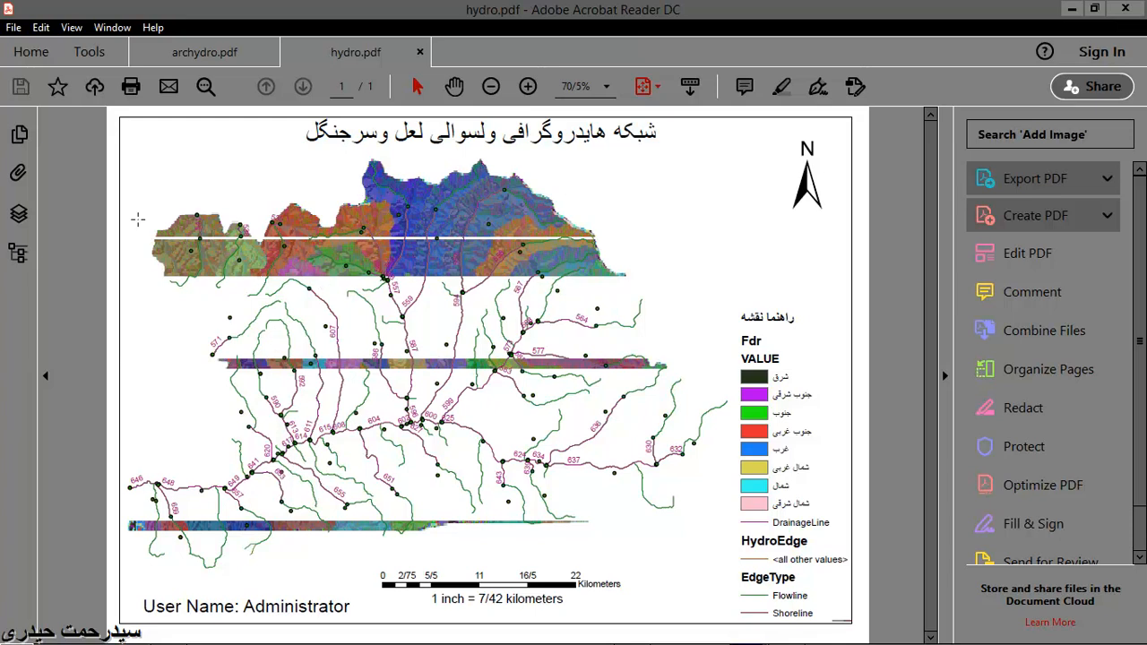
- Expand the PDF's Layers group, hide the Other layer, and toggle the Image layer off and back on
{"action": "left_click", "coordinate": [19, 211]}
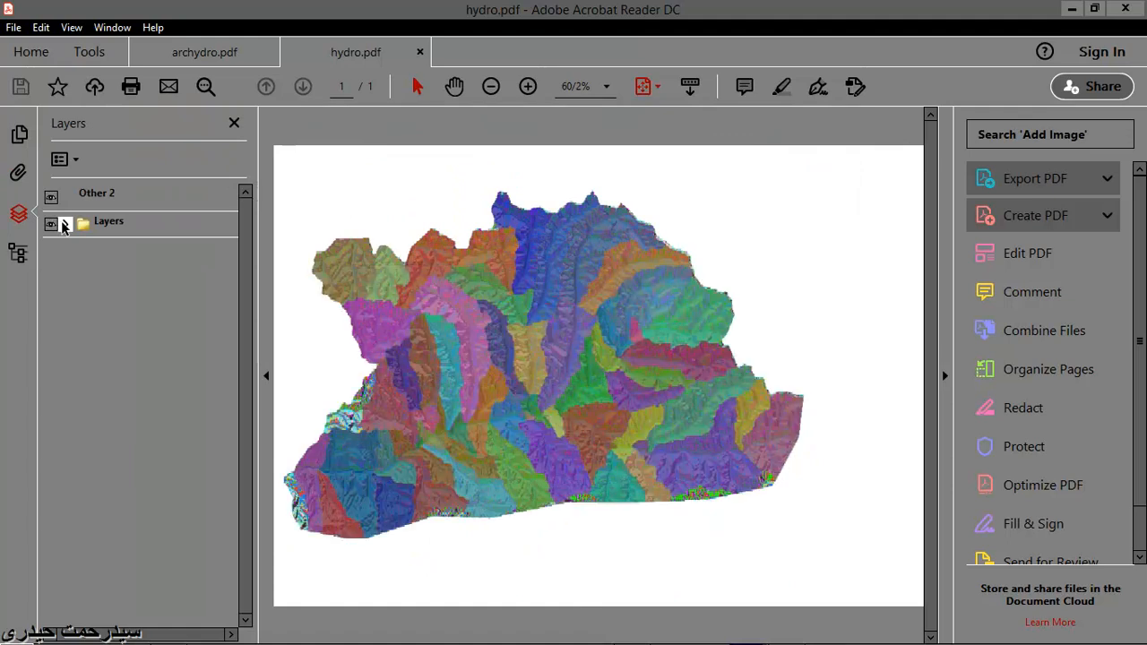
{"action": "left_click", "coordinate": [63, 225]}
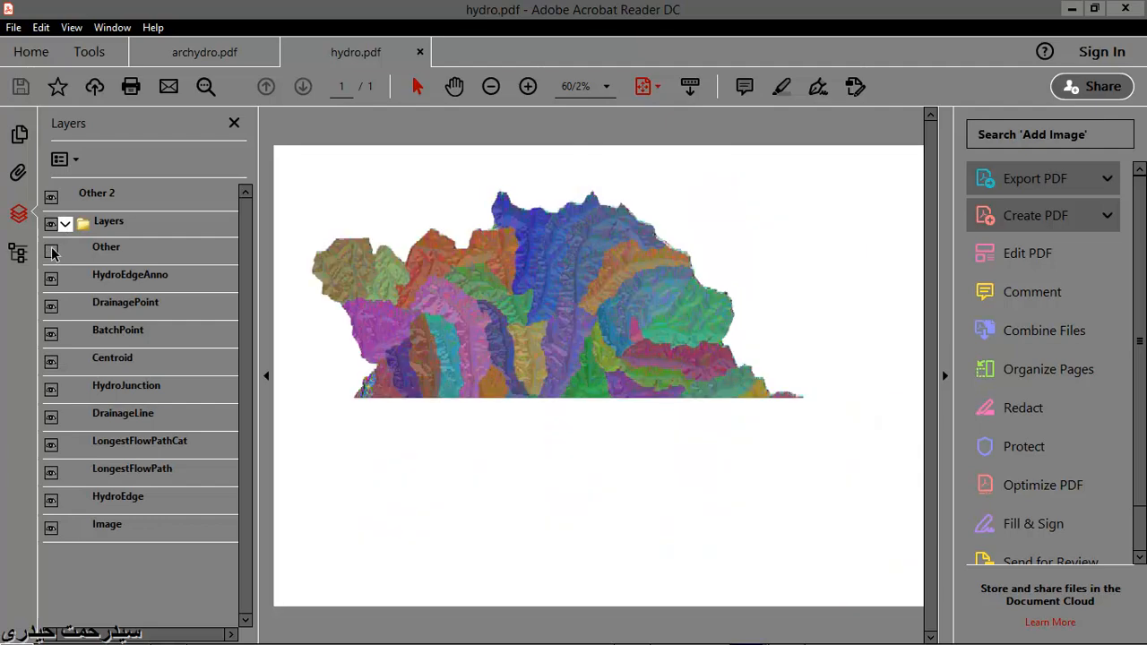
{"action": "left_click", "coordinate": [51, 251]}
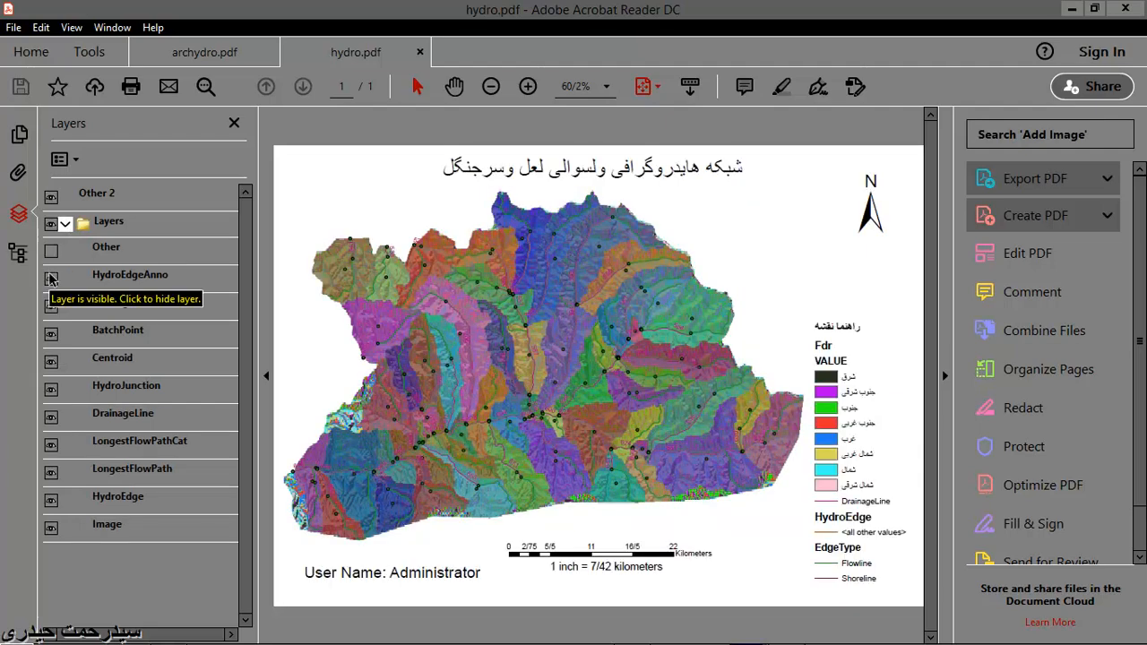
{"action": "left_click", "coordinate": [51, 529]}
{"action": "left_click", "coordinate": [51, 529]}
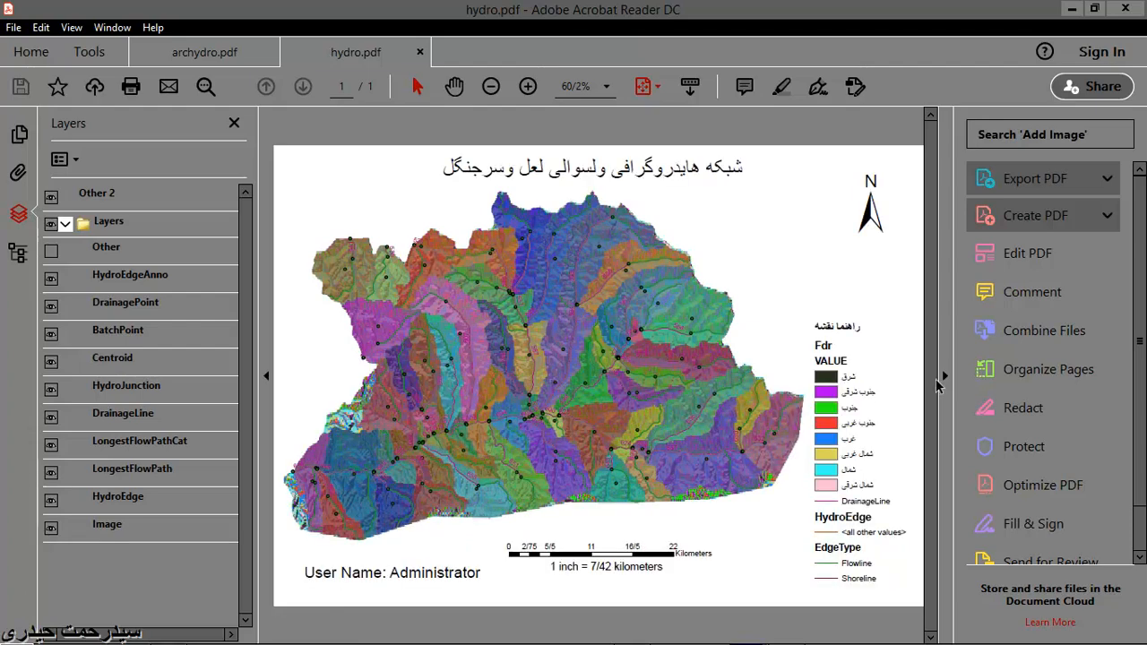
- Enlarge the map view to 75% with the tools pane collapsed and the layer list narrowed, and activate the Hand tool
{"action": "left_click", "coordinate": [944, 375]}
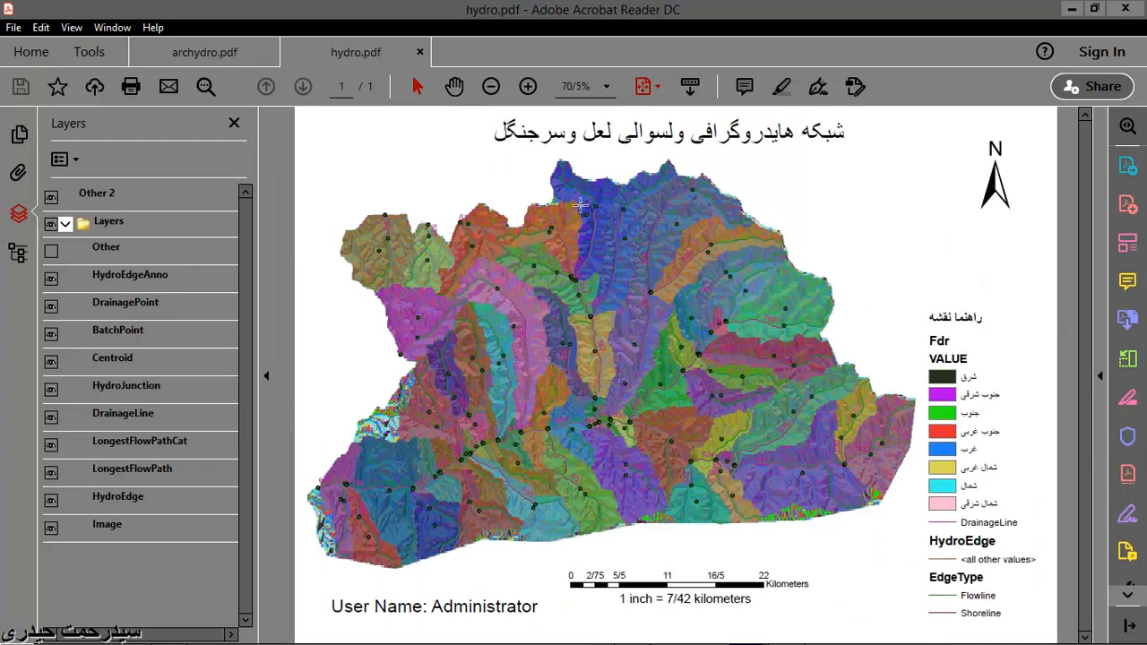
{"action": "left_click", "coordinate": [607, 87]}
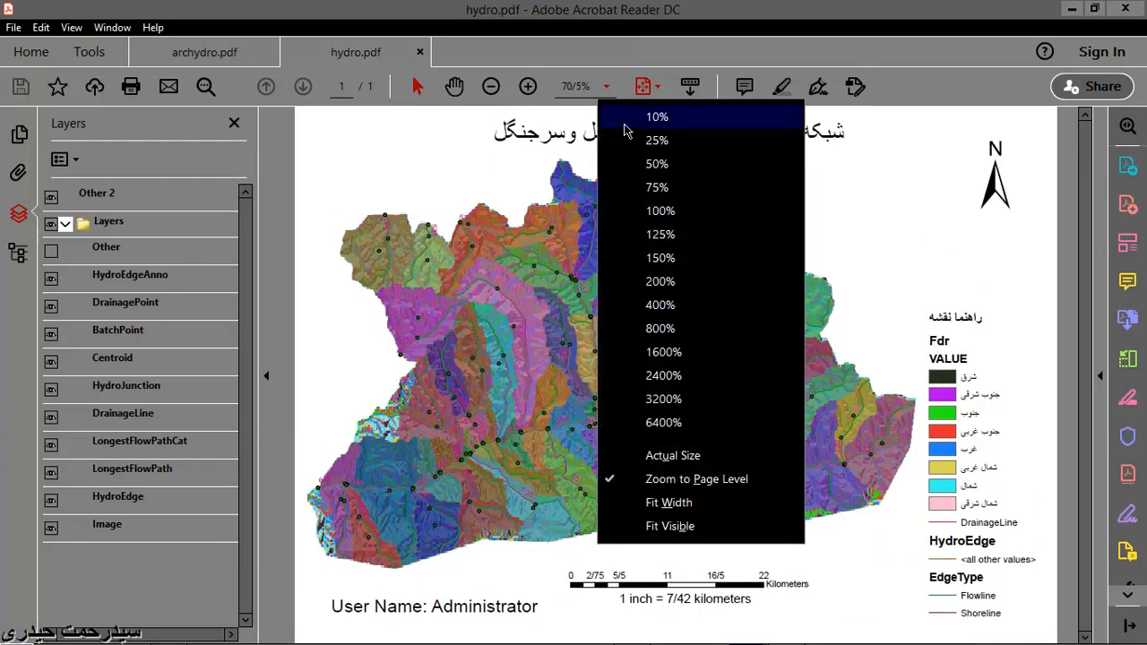
{"action": "left_click", "coordinate": [651, 186]}
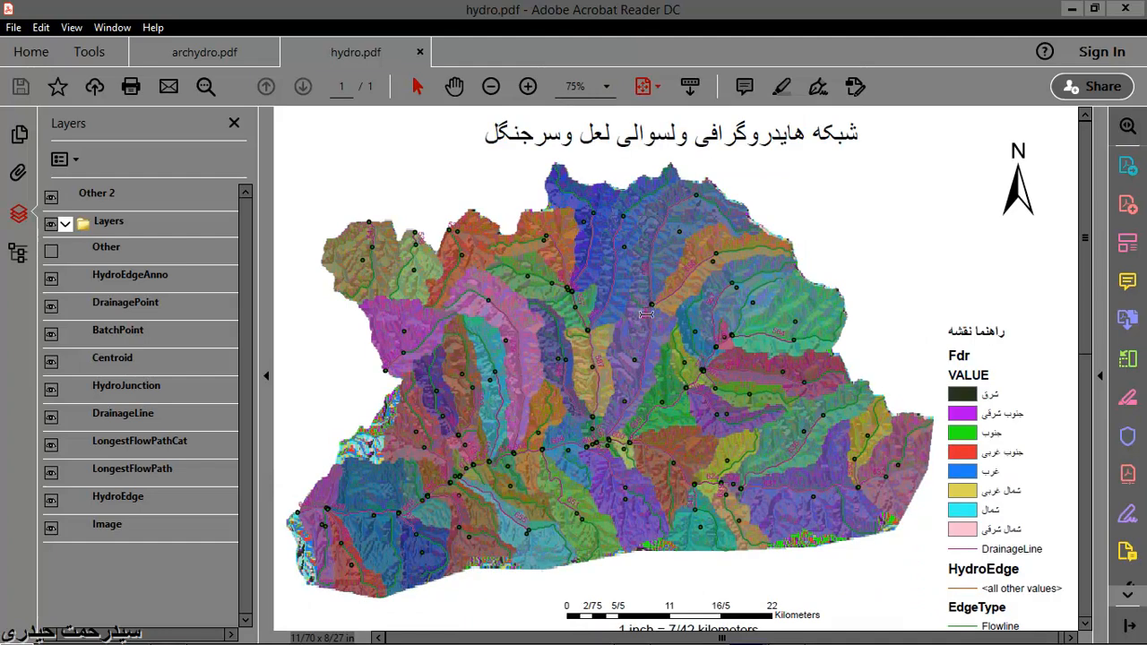
{"action": "left_click", "coordinate": [454, 86]}
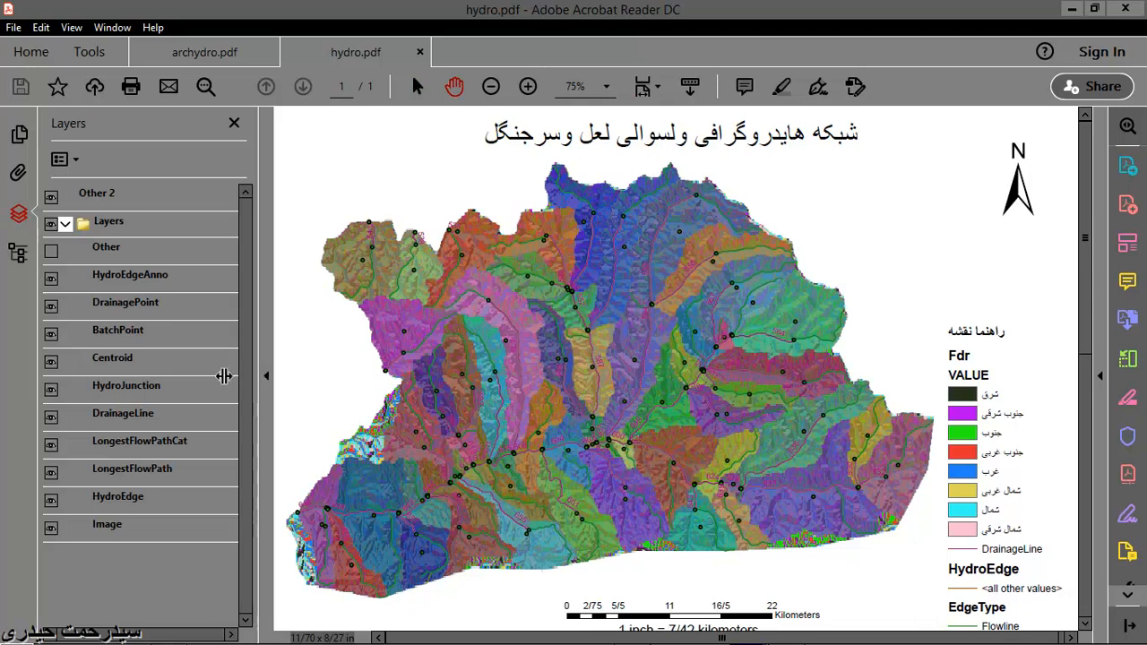
{"action": "left_click_drag", "start_coordinate": [223, 376], "coordinate": [208, 378]}
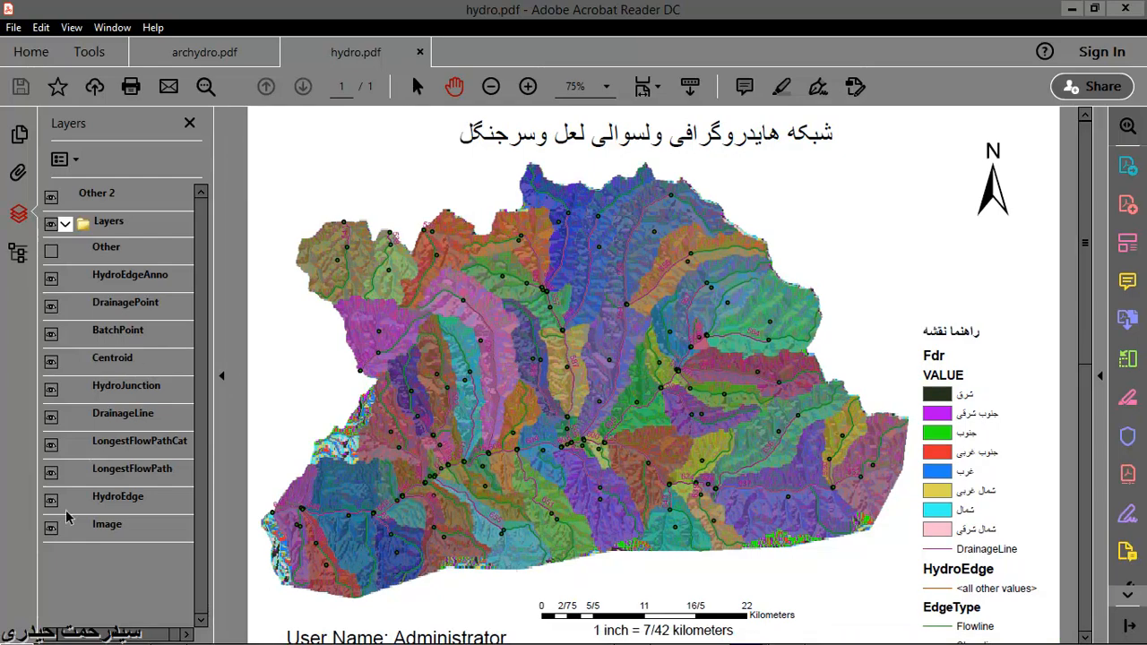
- Hide all remaining map layers in the Layers group, from Image and HydroEdge up to HydroEdgeAnno, keeping the Other 2 layer visible
{"action": "left_click", "coordinate": [51, 530]}
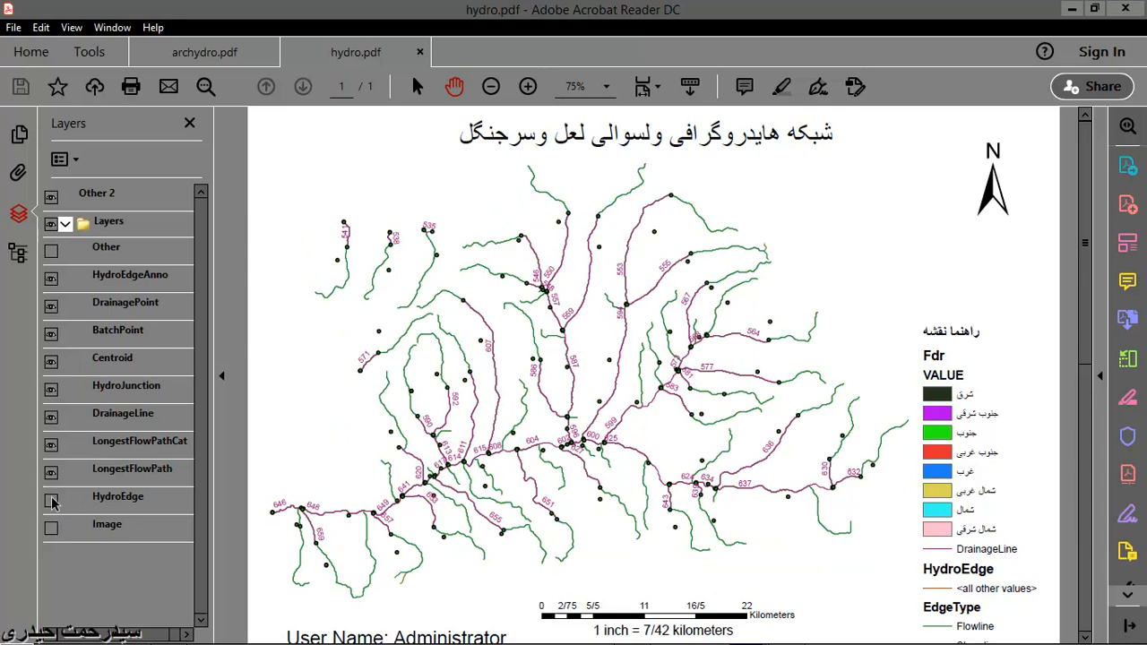
{"action": "left_click", "coordinate": [51, 471]}
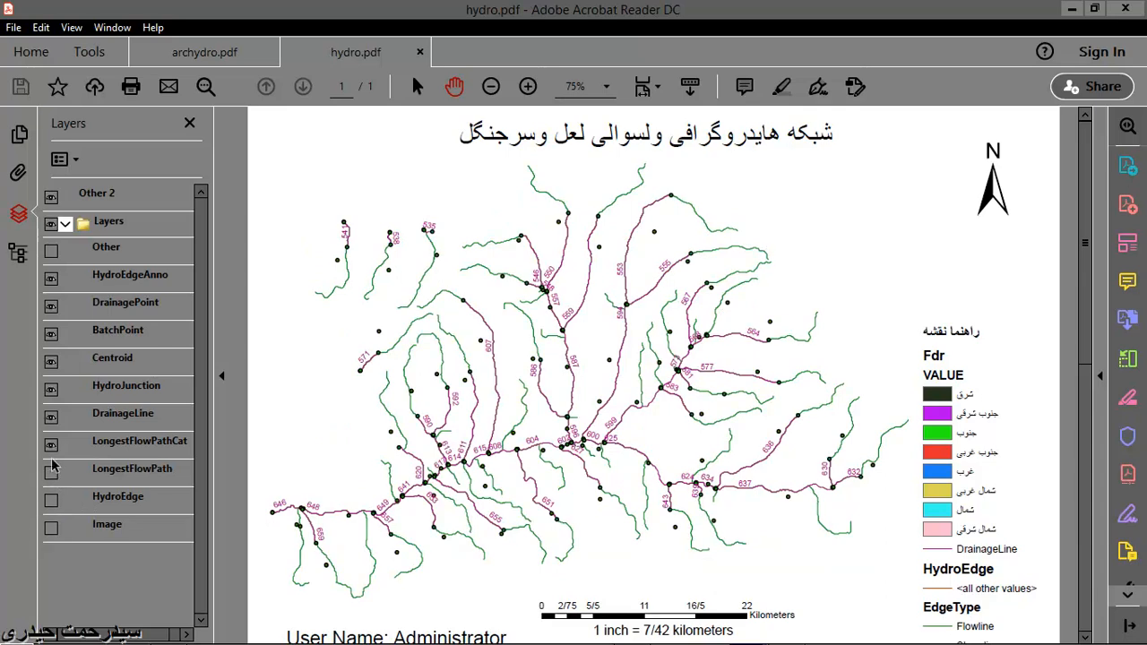
{"action": "left_click", "coordinate": [52, 445]}
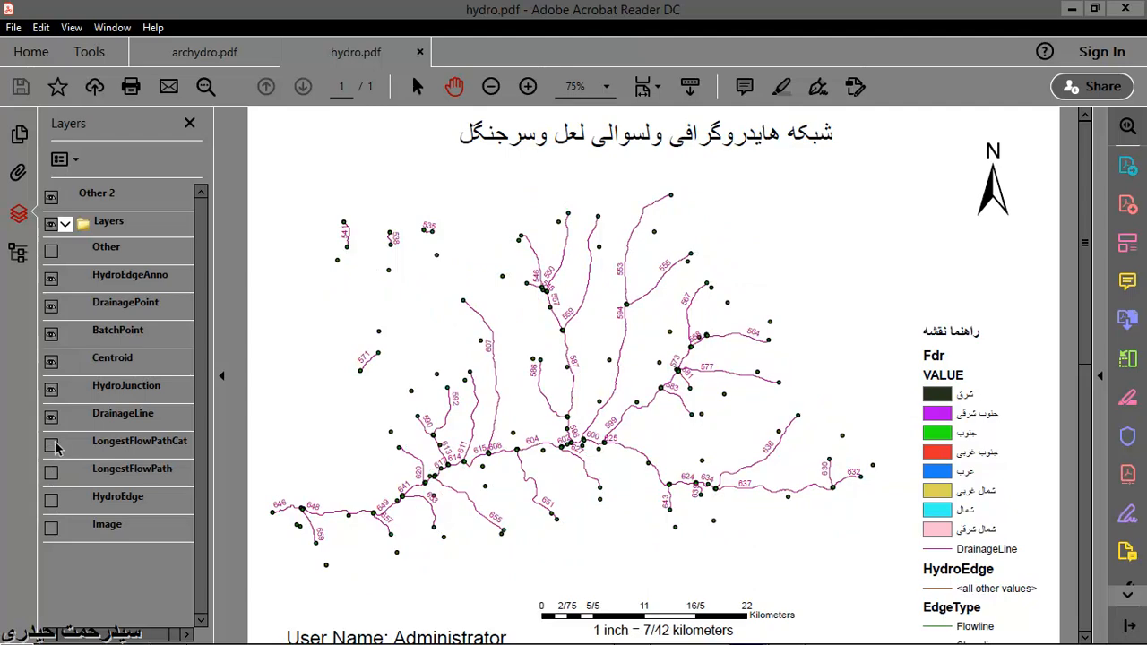
{"action": "left_click", "coordinate": [51, 417]}
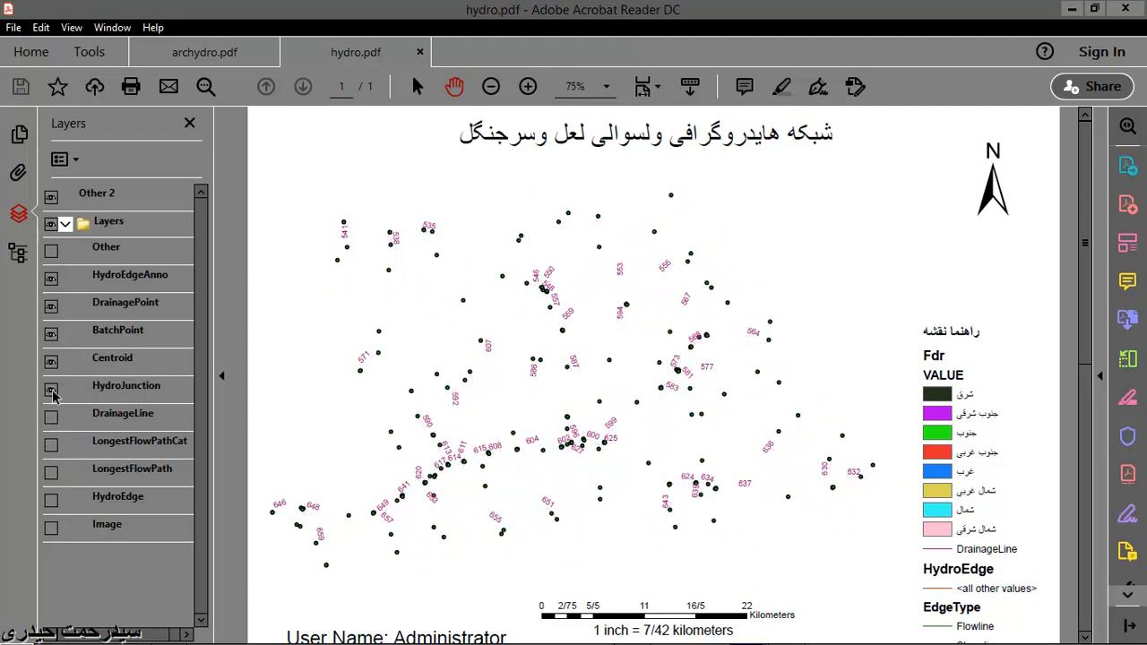
{"action": "left_click", "coordinate": [51, 391]}
{"action": "left_click", "coordinate": [50, 304]}
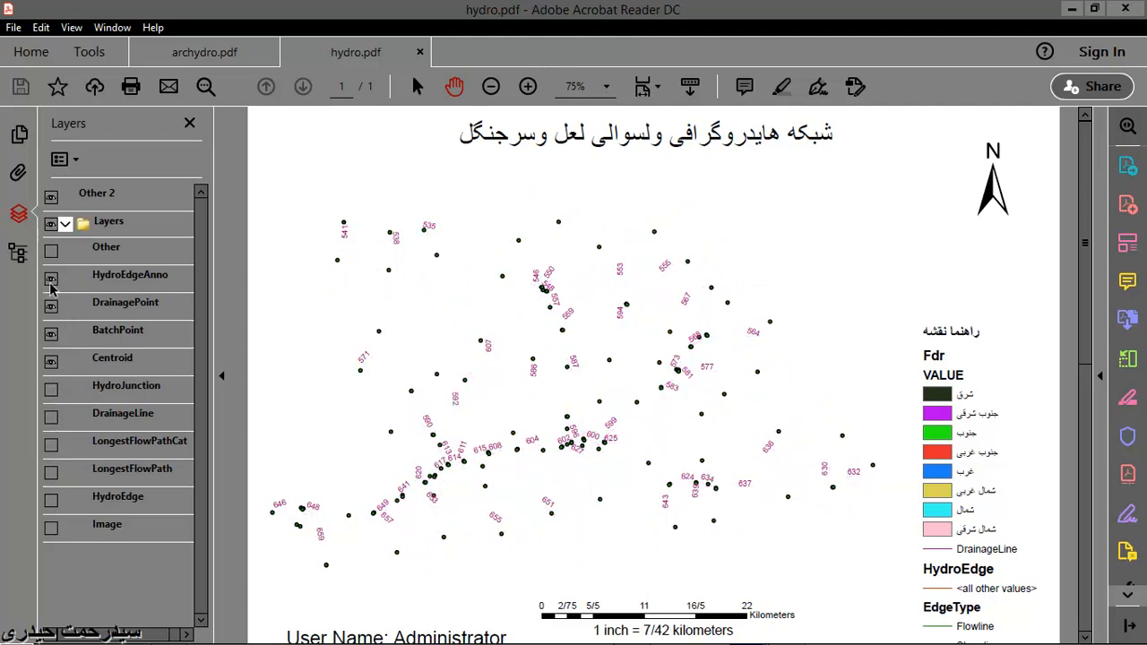
{"action": "left_click", "coordinate": [51, 278]}
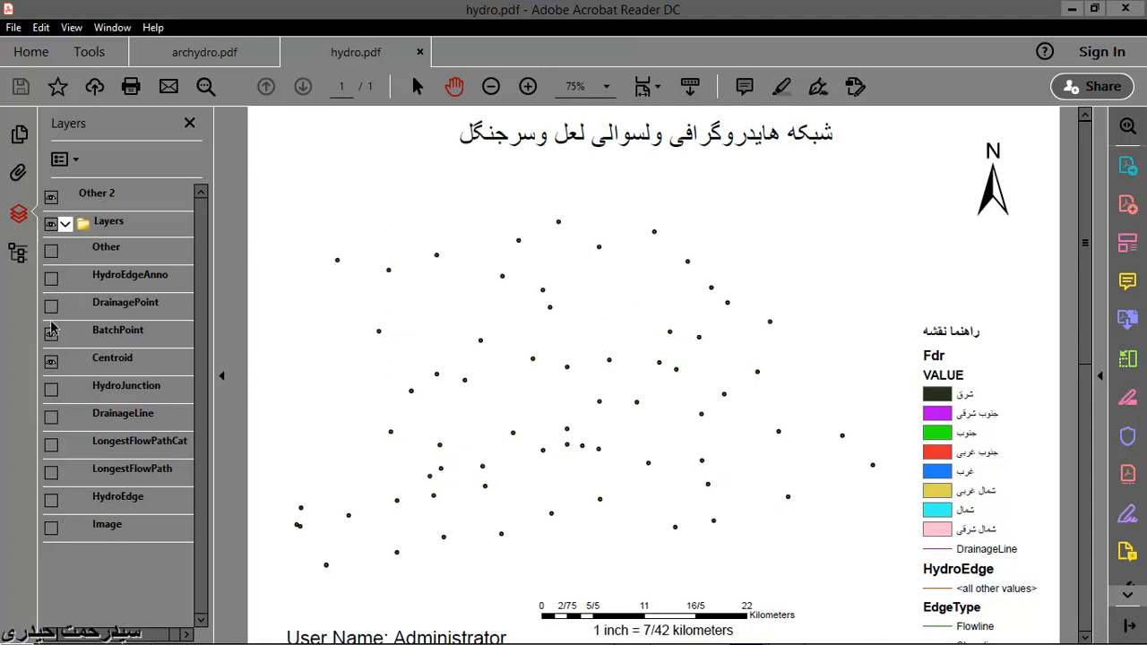
{"action": "left_click", "coordinate": [51, 362]}
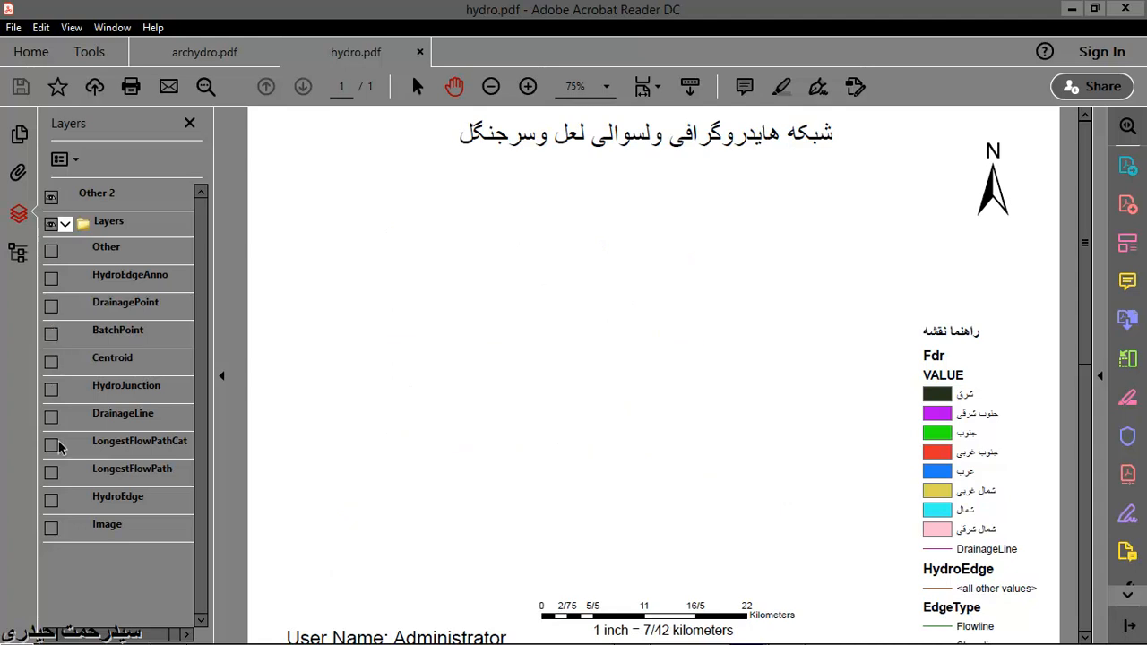
- Show the Image, DrainageLine and DrainagePoint layers again, displaying the Centroid layer temporarily over the Image layer and then hiding it
{"action": "left_click", "coordinate": [52, 529]}
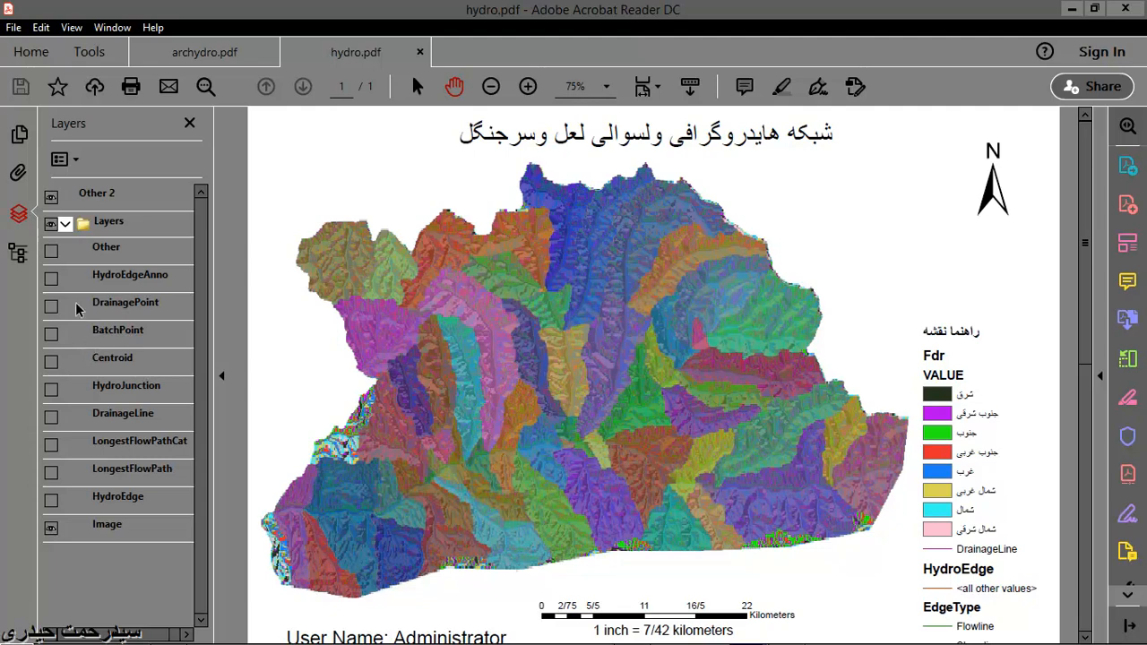
{"action": "left_click", "coordinate": [51, 363]}
{"action": "left_click", "coordinate": [51, 417]}
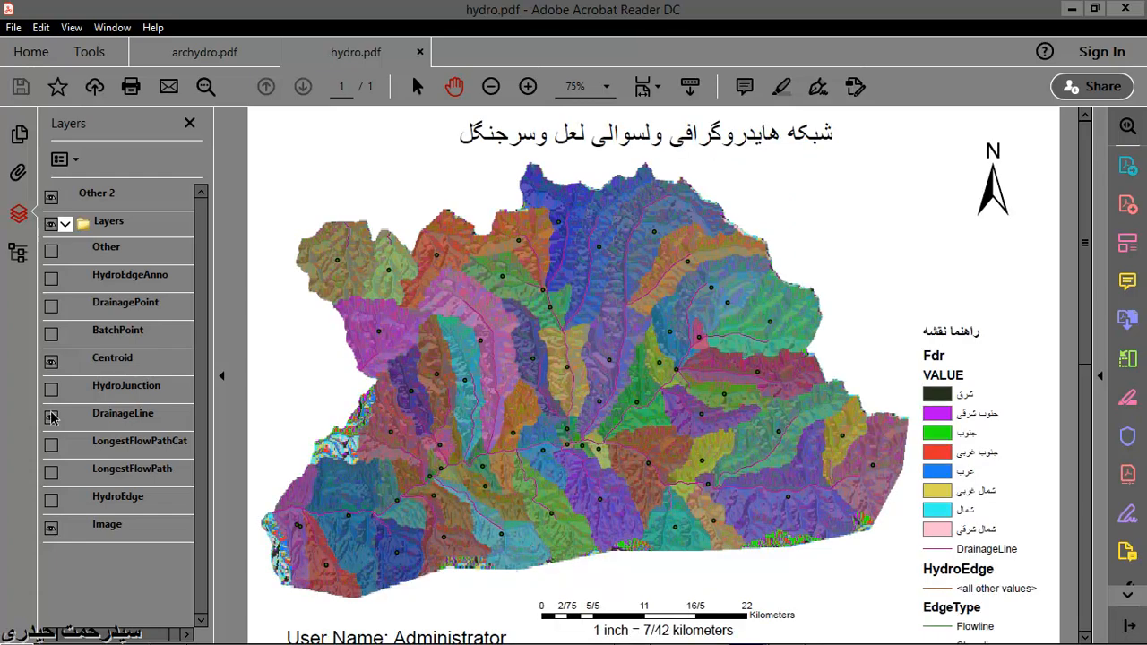
{"action": "left_click", "coordinate": [51, 362]}
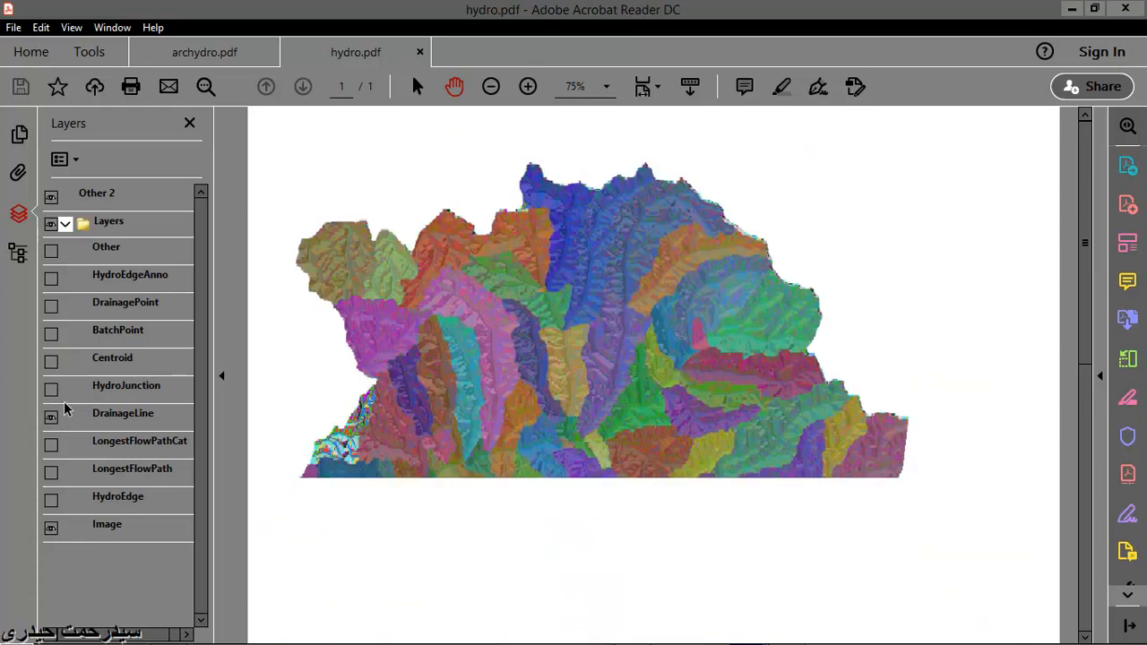
{"action": "left_click", "coordinate": [51, 306]}
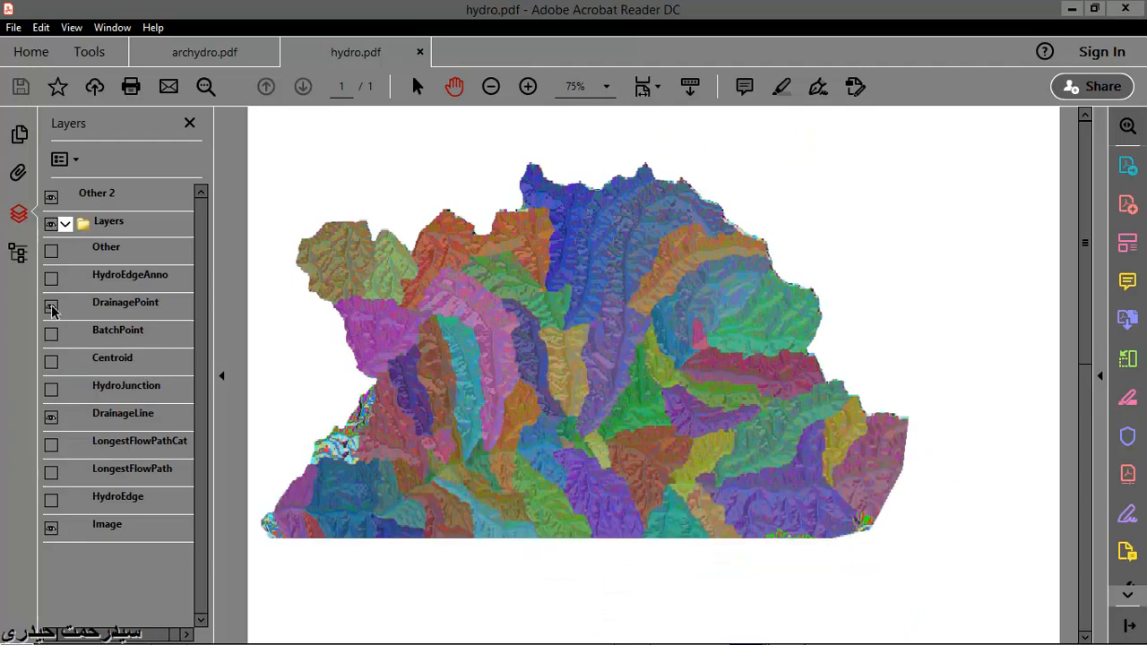